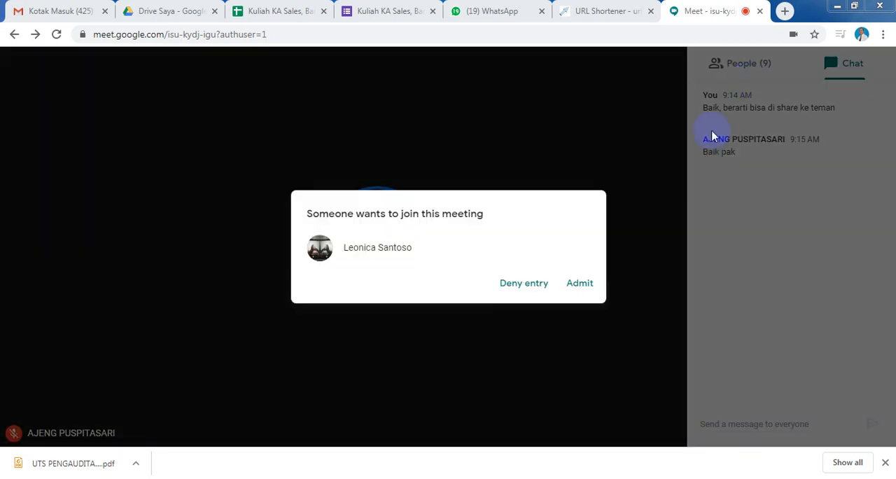
Admit the two people waiting to join the meeting and show the participant list.
click(586, 294)
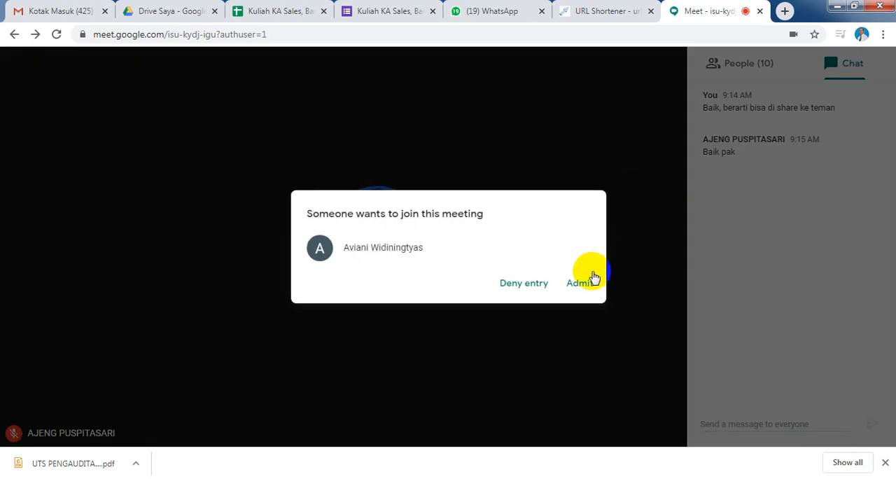
click(583, 285)
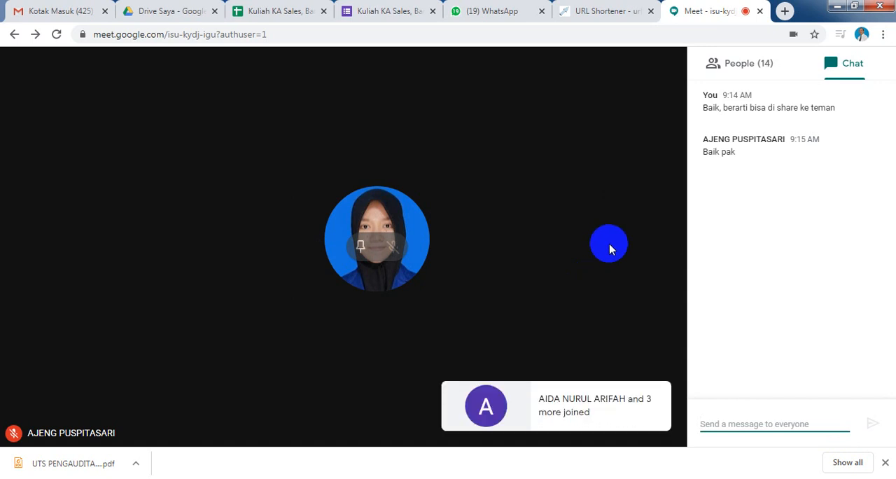
click(718, 70)
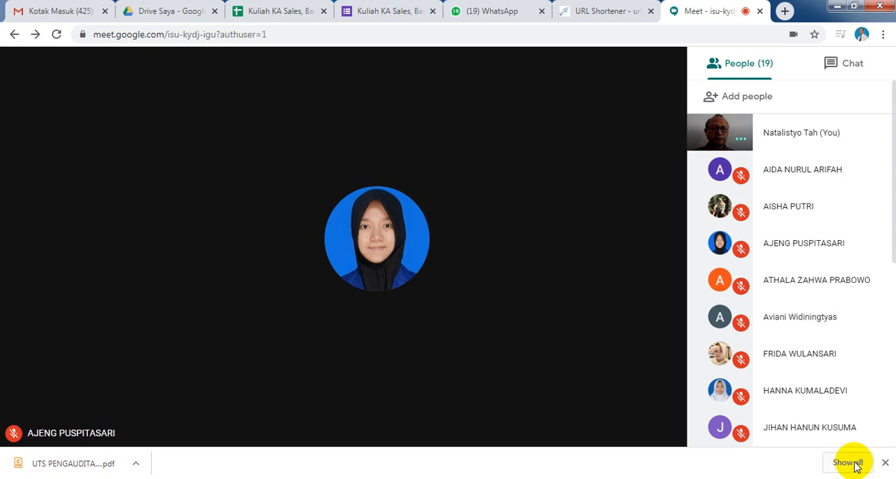
View the browser's full download list and return to the Google Meet meeting.
click(856, 466)
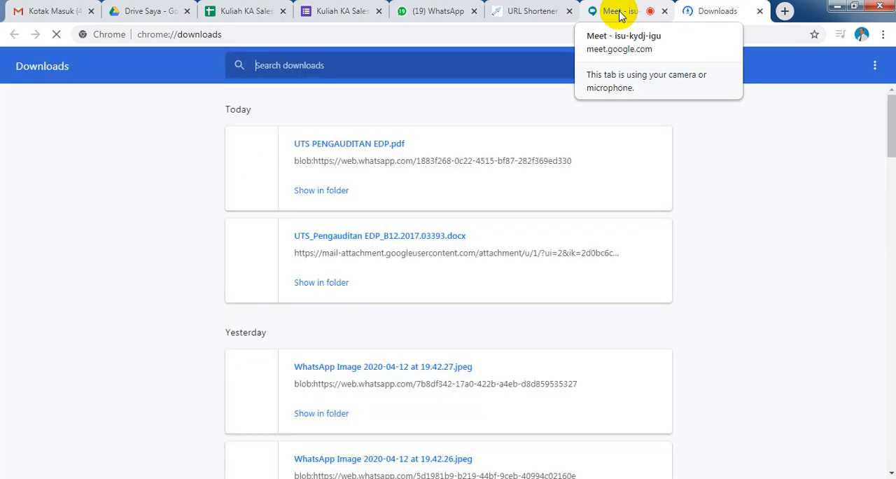
click(619, 16)
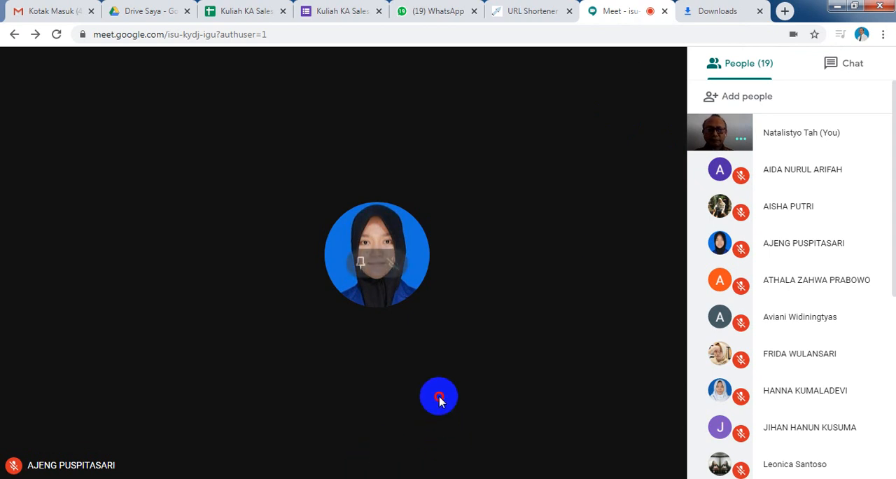
click(439, 398)
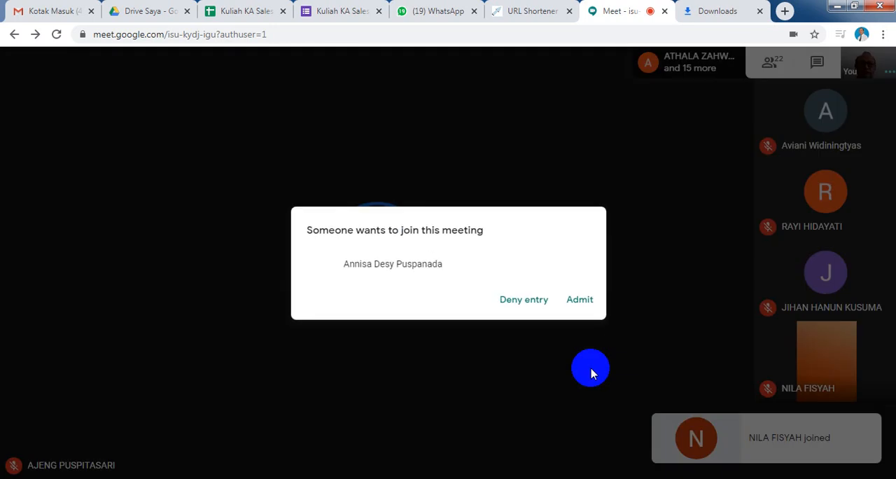
Admit the next waiting participant and turn the microphone off and back on.
click(580, 299)
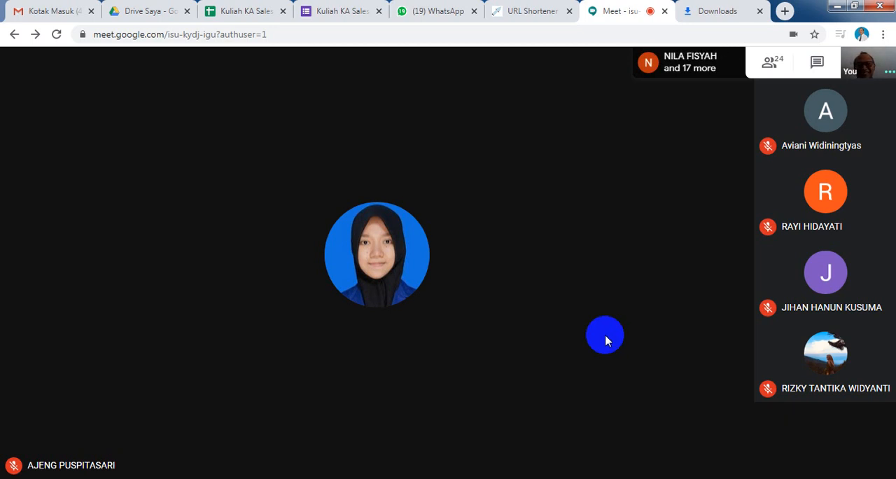
mouse_move(481, 432)
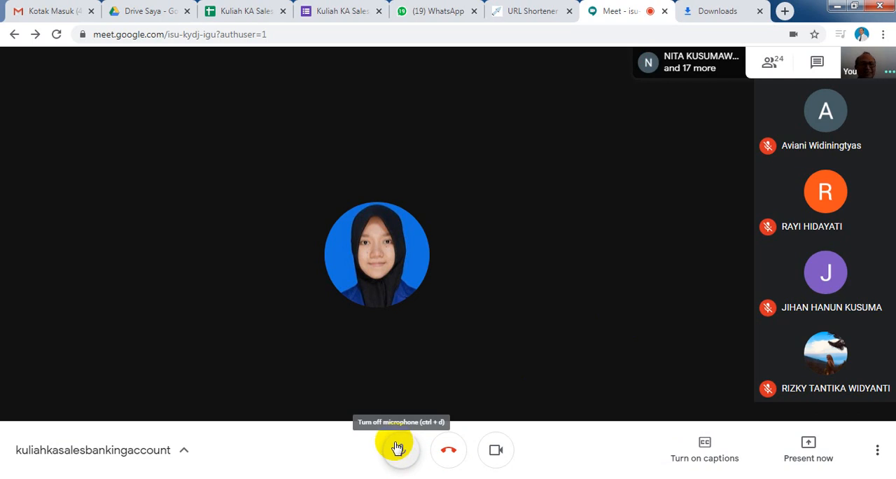
click(401, 456)
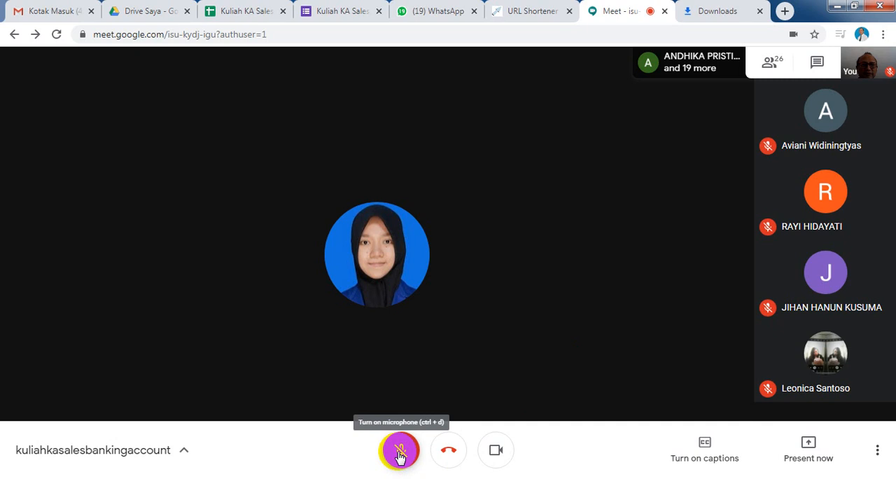
click(400, 452)
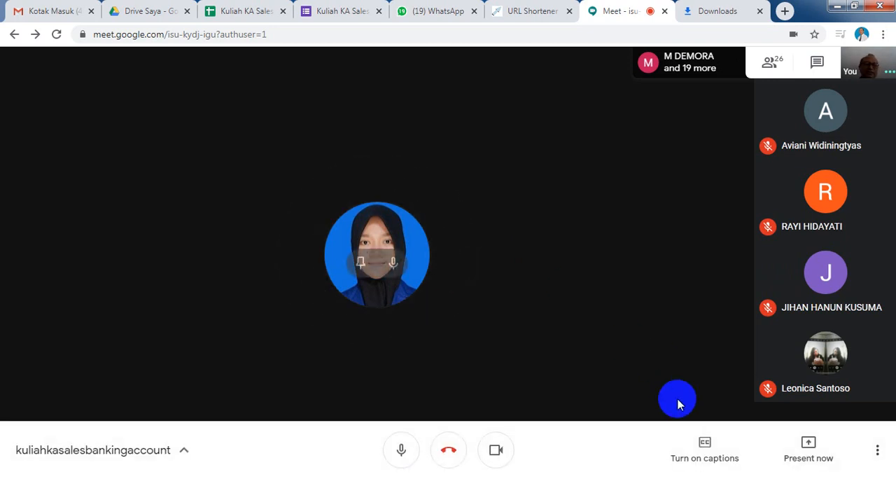
Start presenting with the option to share a single window in the meeting.
click(795, 443)
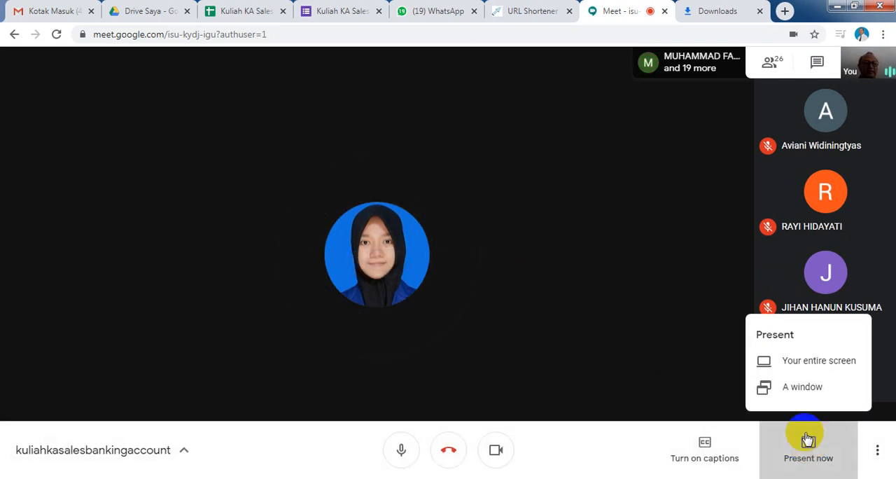
click(796, 386)
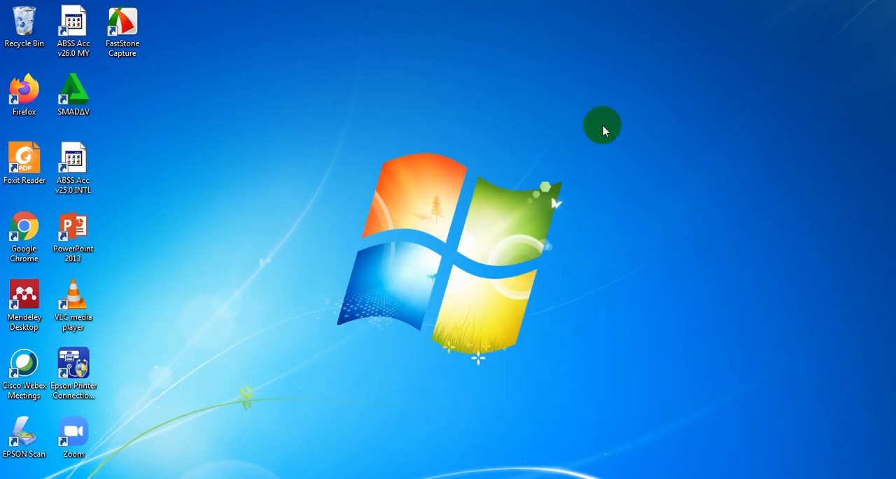
Launch ABSS Accounting v25.0 INTL and open the company file CV ANEKA MOTOR-c19.myo.
click(81, 171)
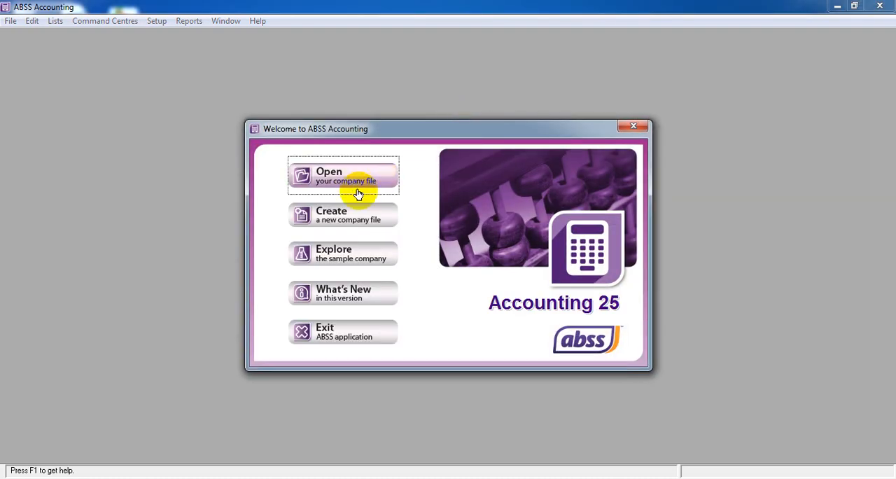
click(357, 193)
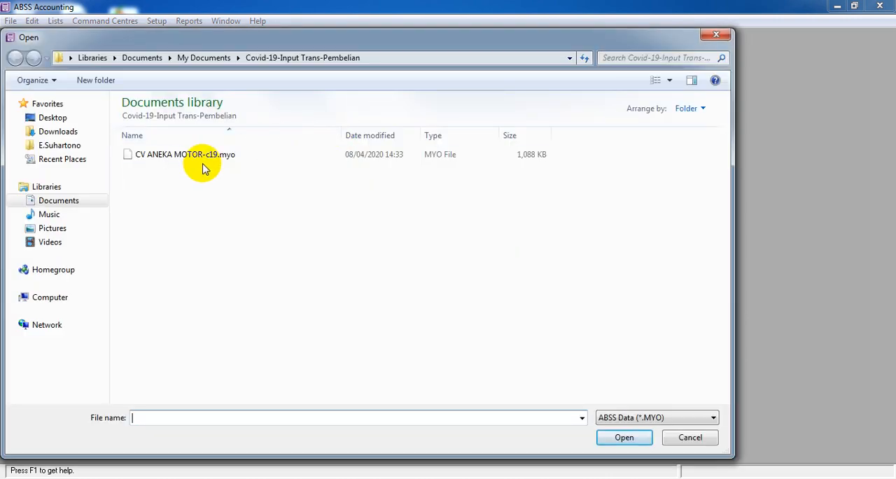
click(197, 160)
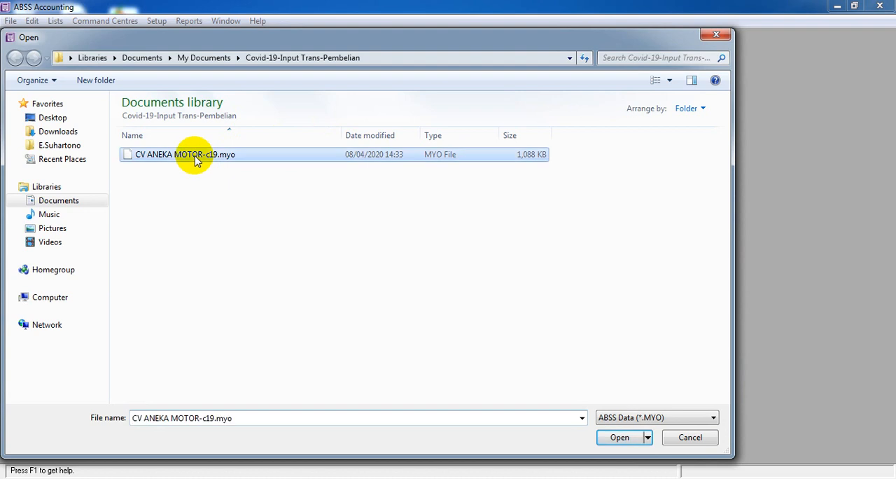
click(621, 439)
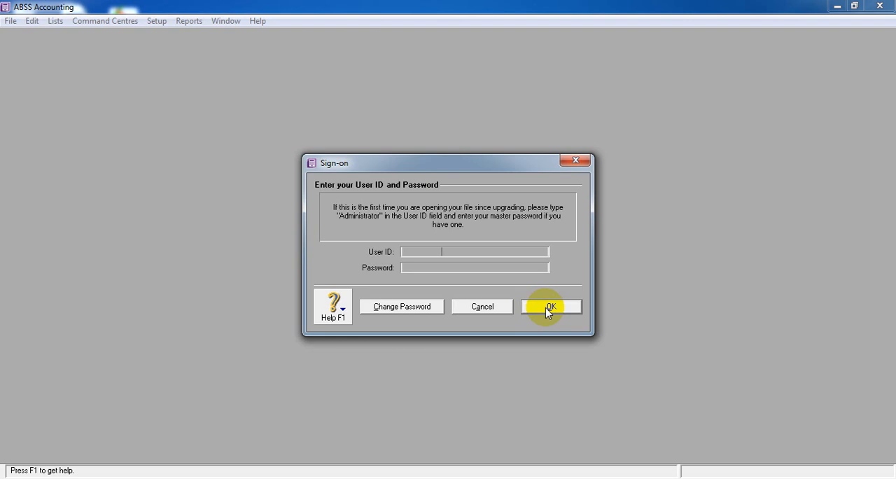
Sign on to the company file, choosing to activate it later and declining data verification.
click(550, 307)
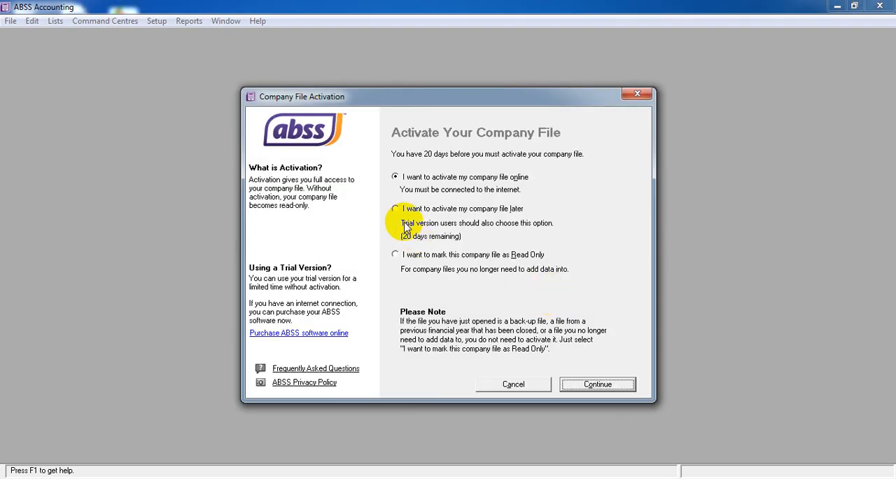
click(398, 211)
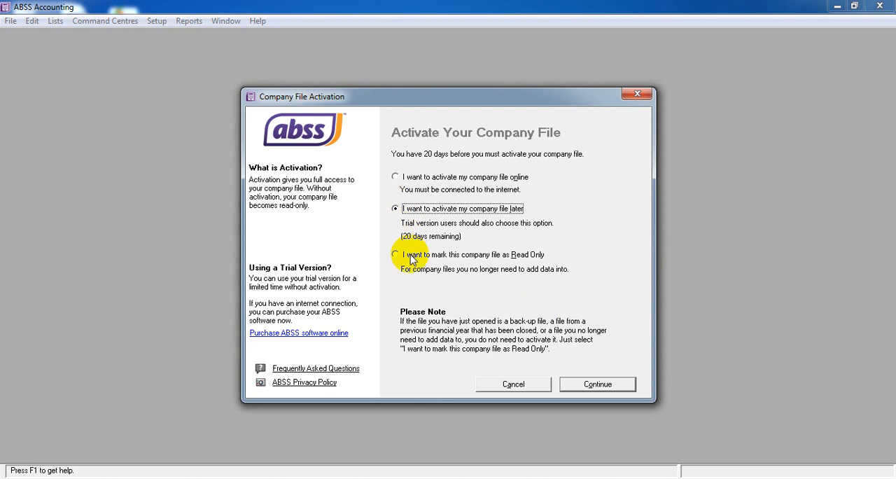
click(598, 385)
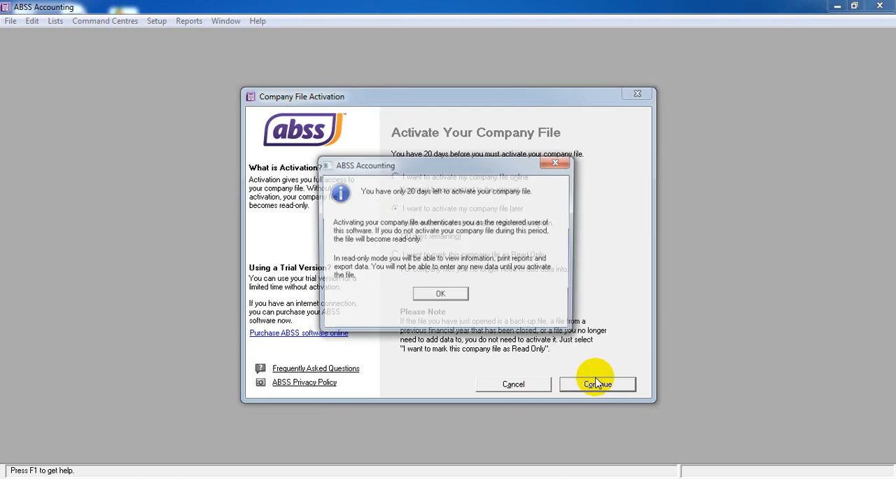
click(452, 299)
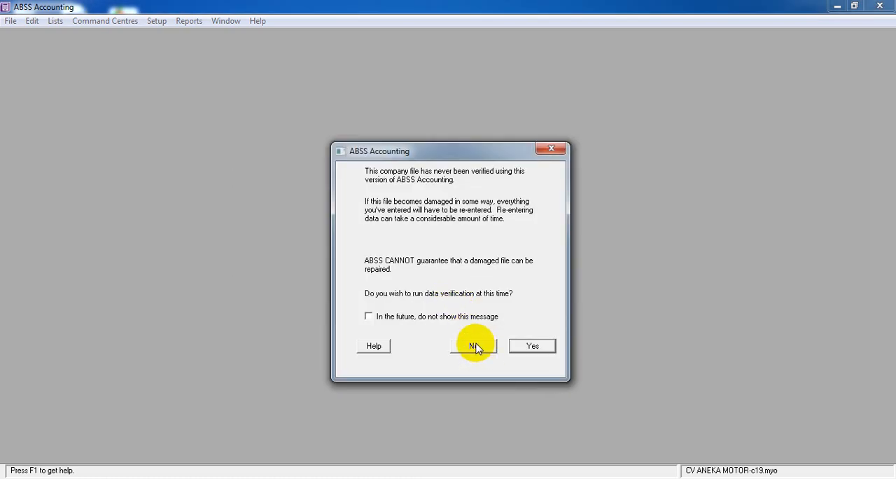
click(475, 347)
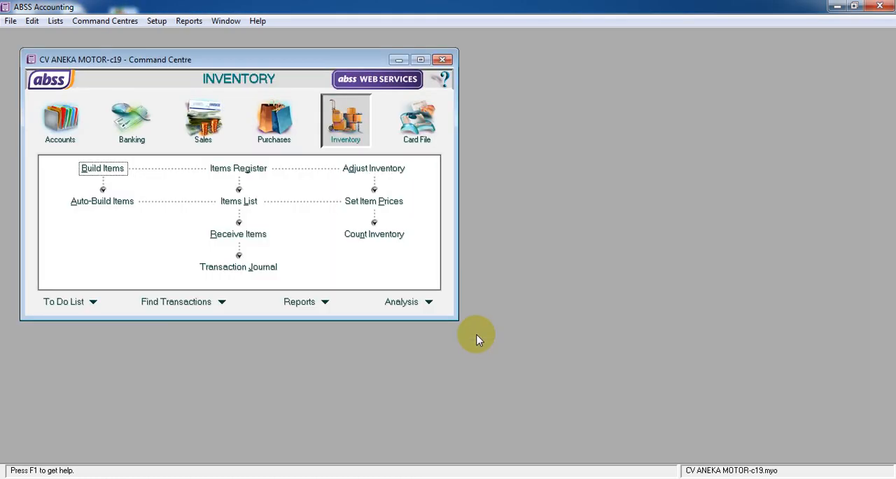
Open the Transaction Journal for Purchases and set its start date to 01/01/2020.
drag(236, 48, 219, 39)
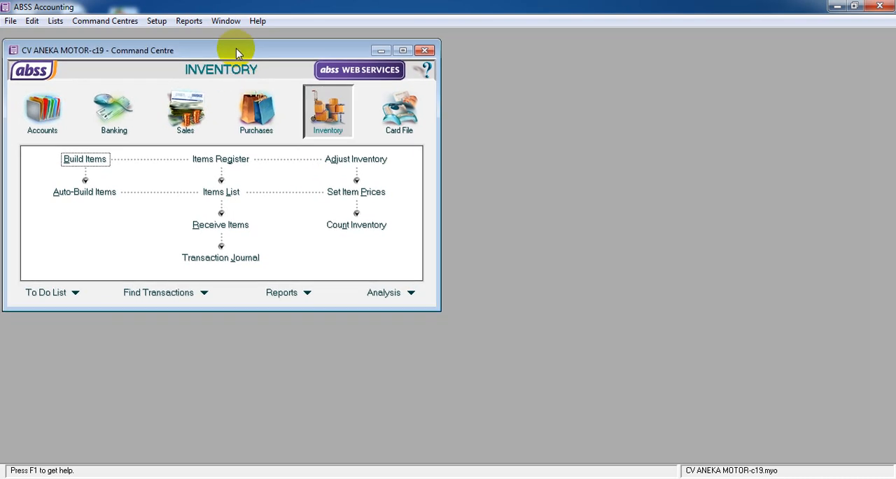
click(256, 120)
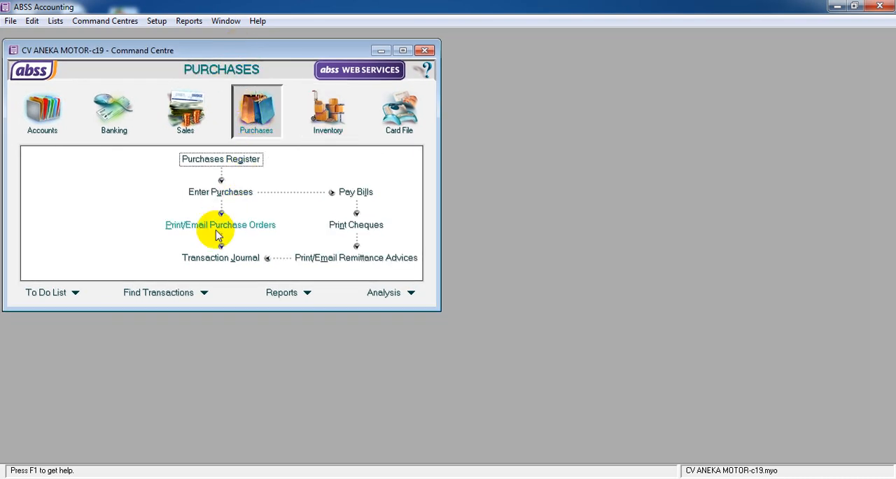
click(213, 259)
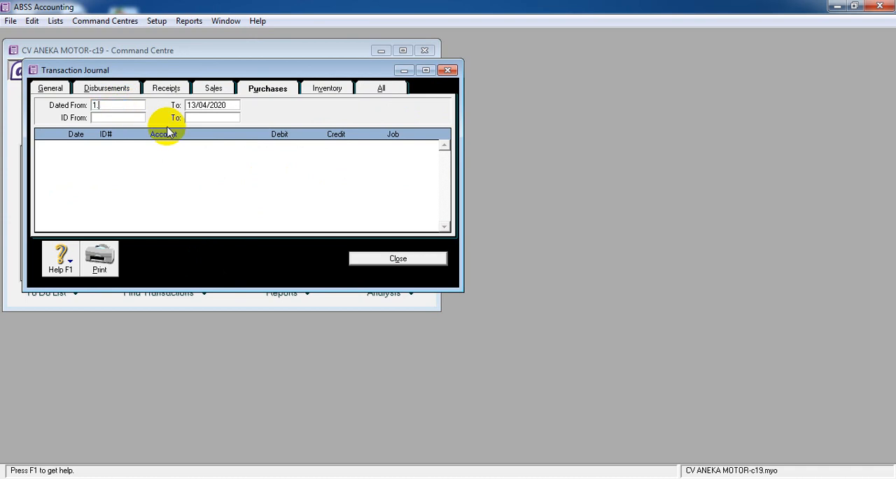
text(1.1.20)
key(Tab)
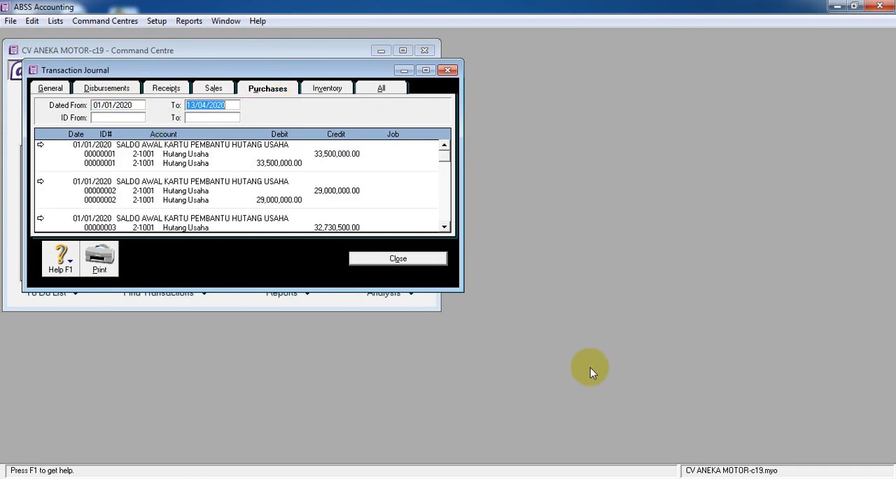
Minimize the Transaction Journal, the Command Centre and ABSS Accounting to return to Google Meet.
click(404, 70)
click(381, 51)
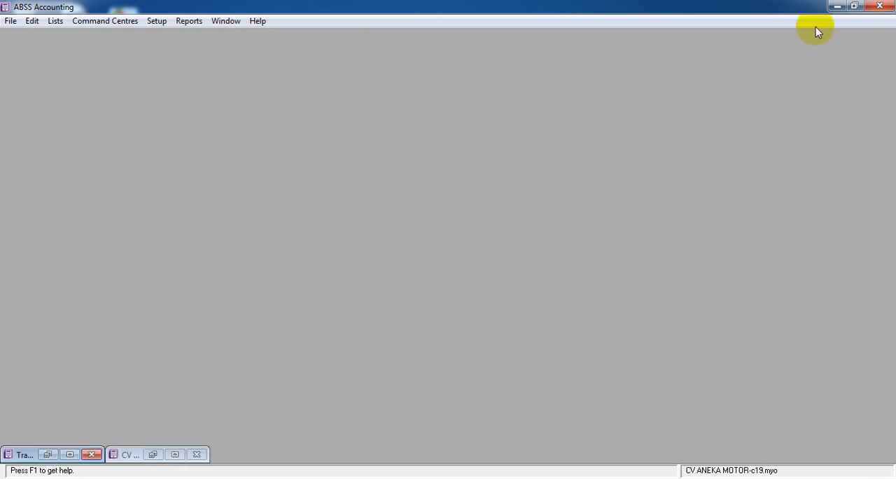
click(838, 7)
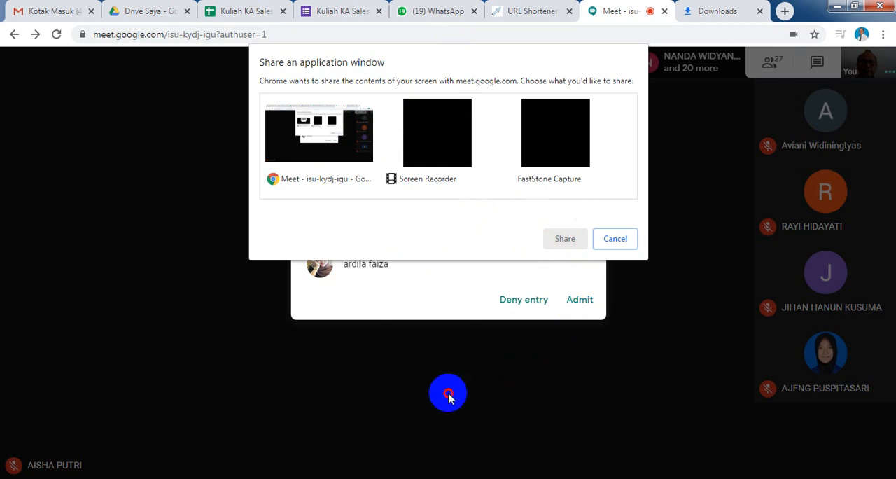
Try to share the FastStone Capture window in the meeting after checking that ABSS Accounting is open.
click(448, 158)
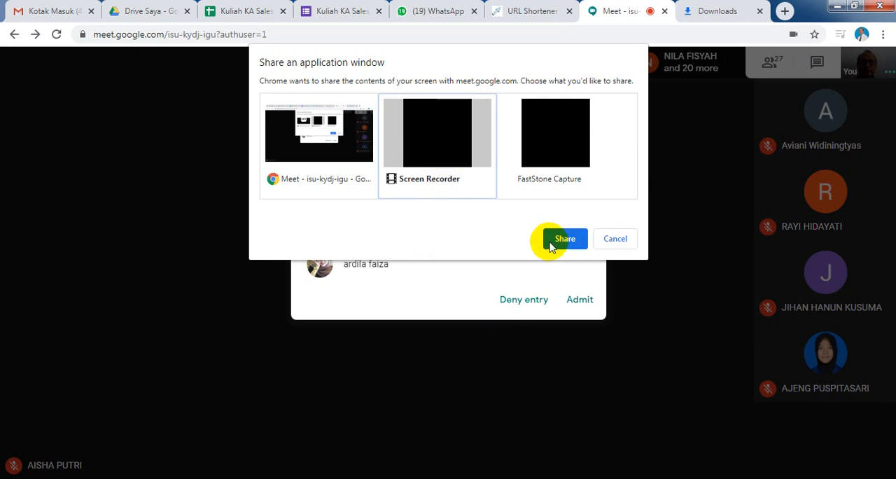
click(572, 156)
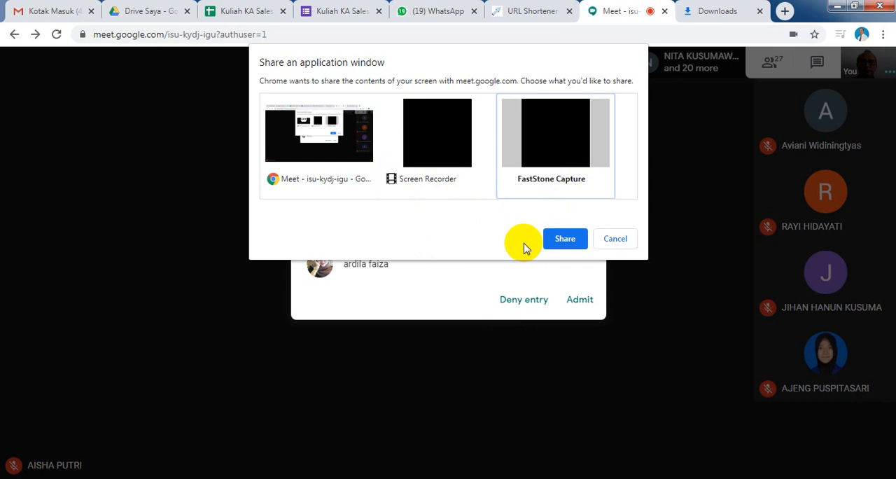
right_click(454, 434)
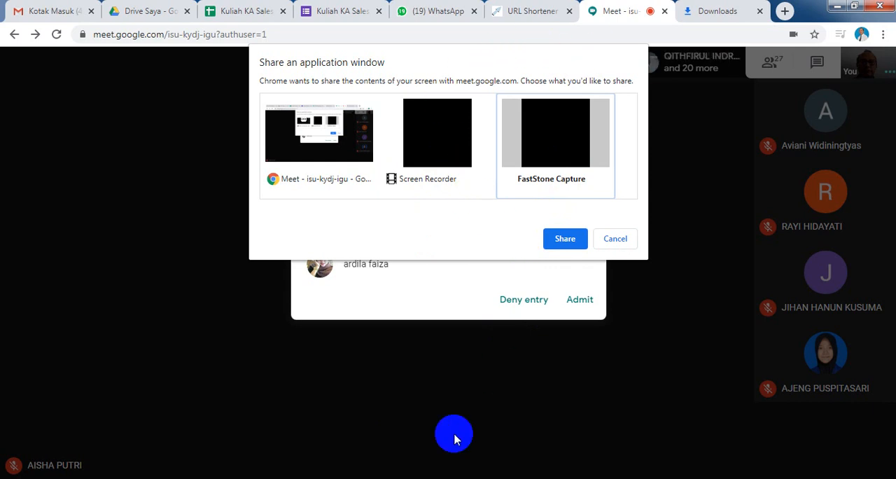
click(427, 478)
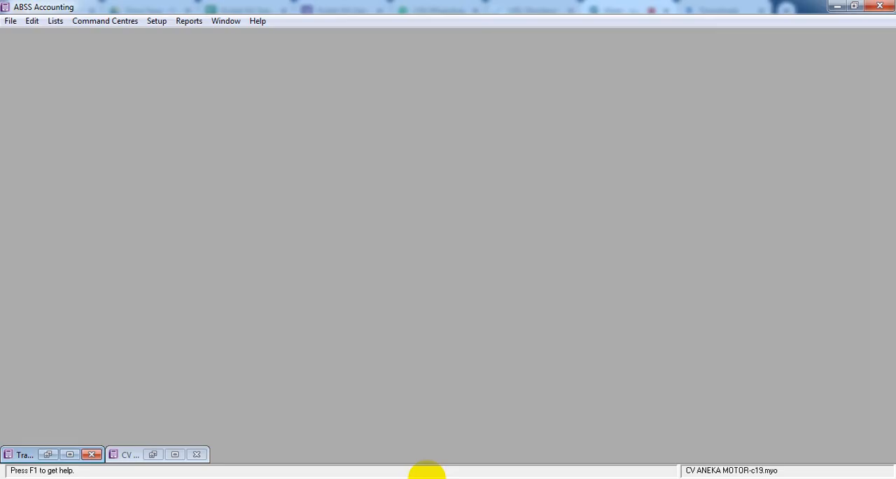
click(838, 7)
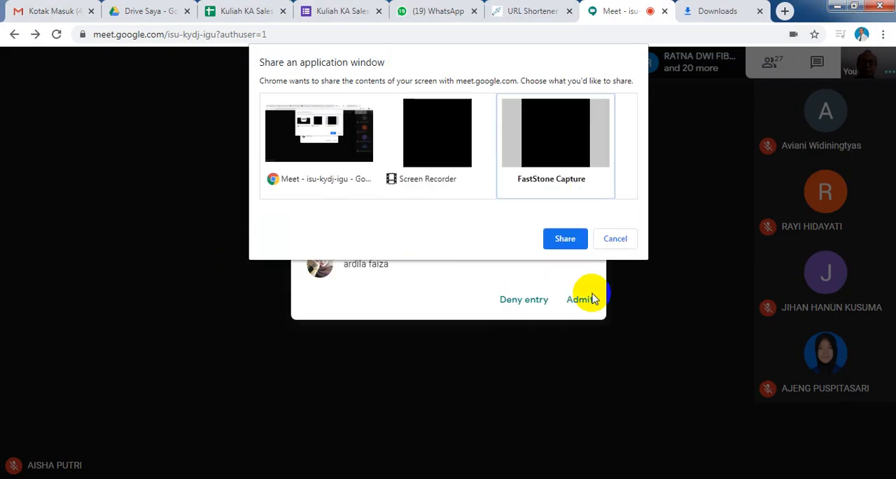
click(565, 239)
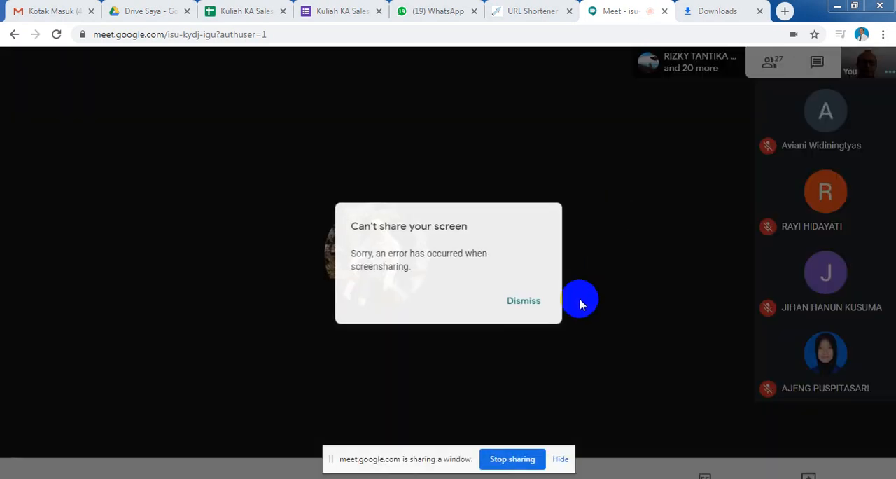
click(532, 303)
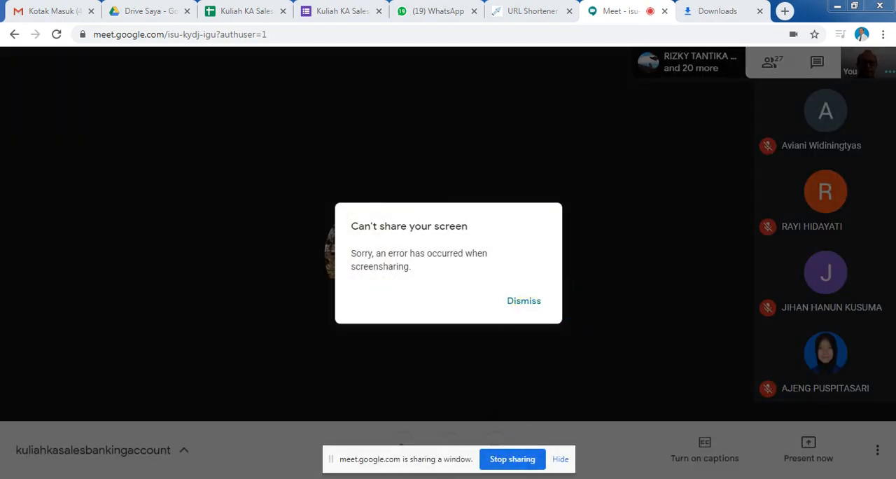
Switch to ABSS Accounting, restore the Transaction Journal as a floating, enlarged window, and minimize the program to return to Google Meet.
click(420, 478)
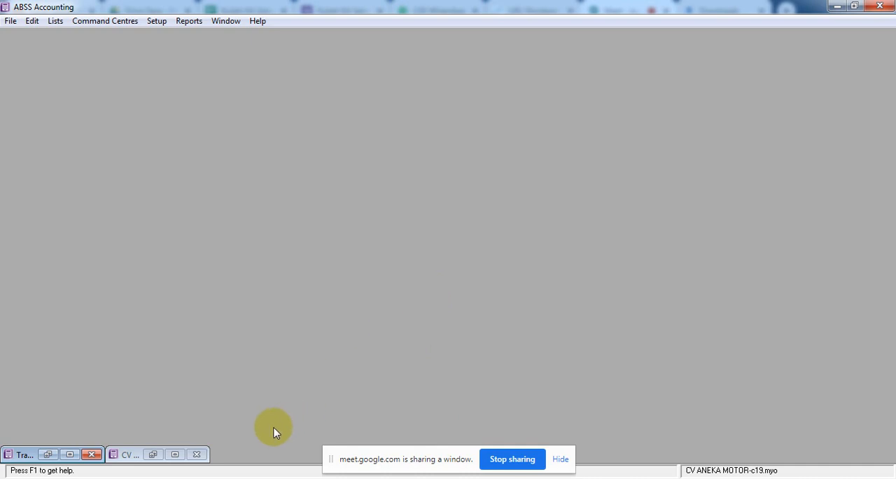
click(70, 455)
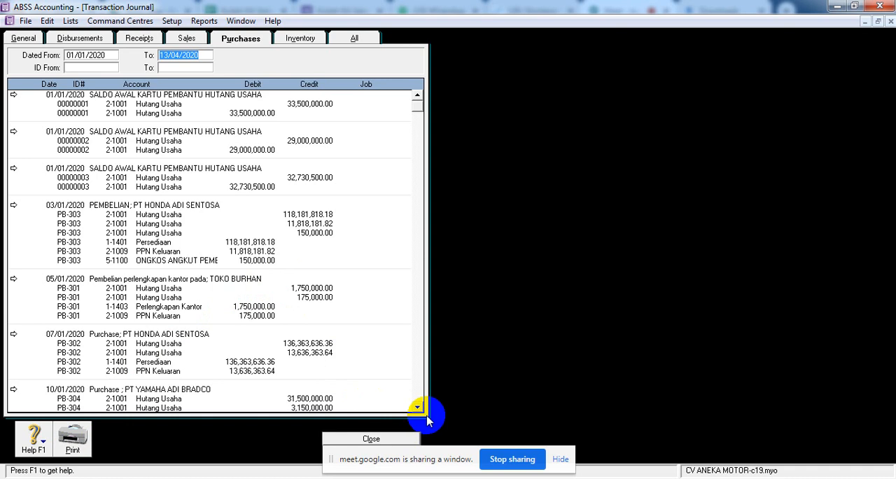
click(878, 22)
drag(392, 64, 494, 37)
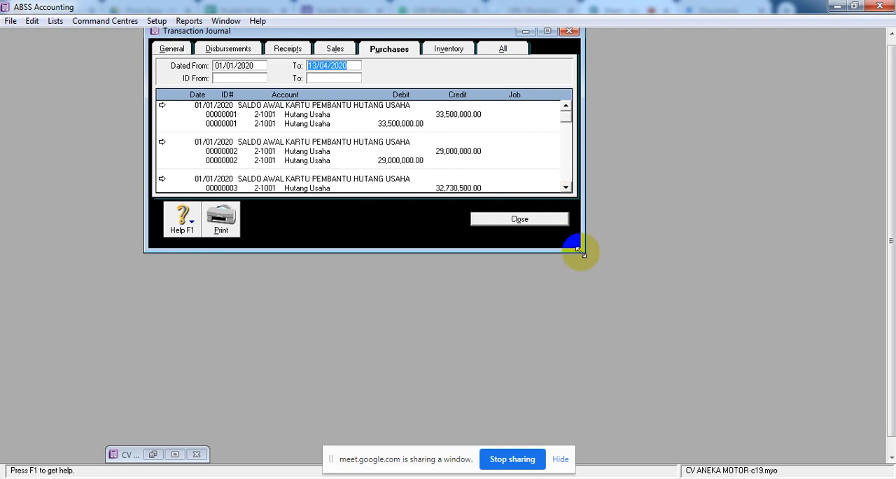
drag(579, 251, 643, 461)
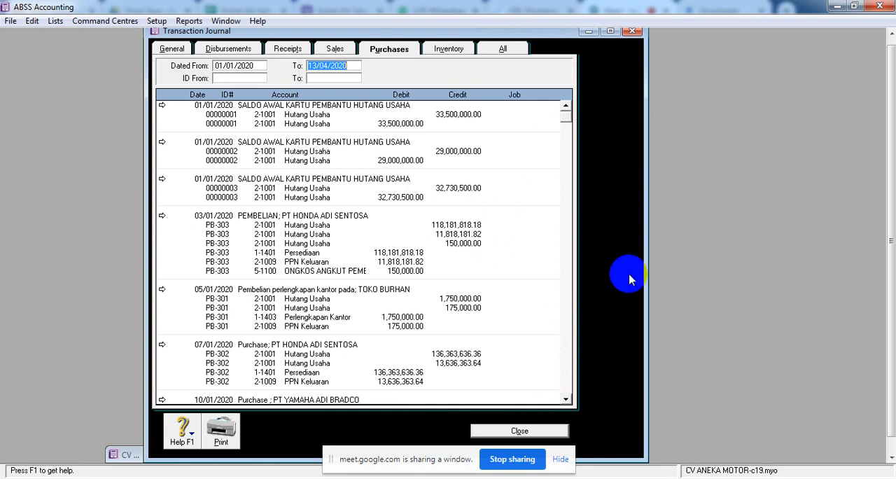
click(838, 8)
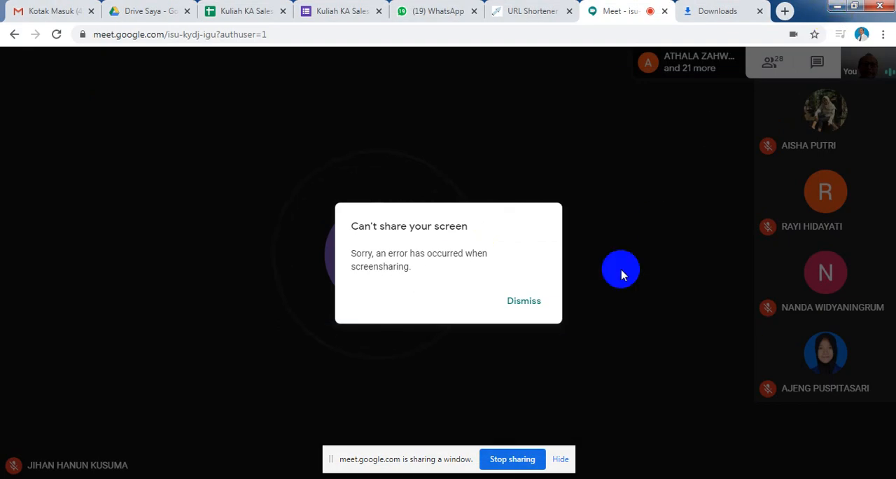
click(605, 367)
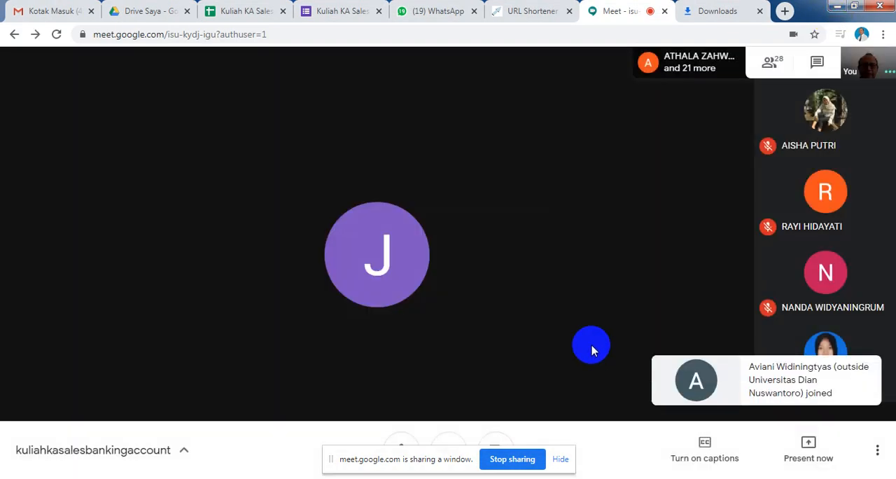
click(810, 458)
click(811, 458)
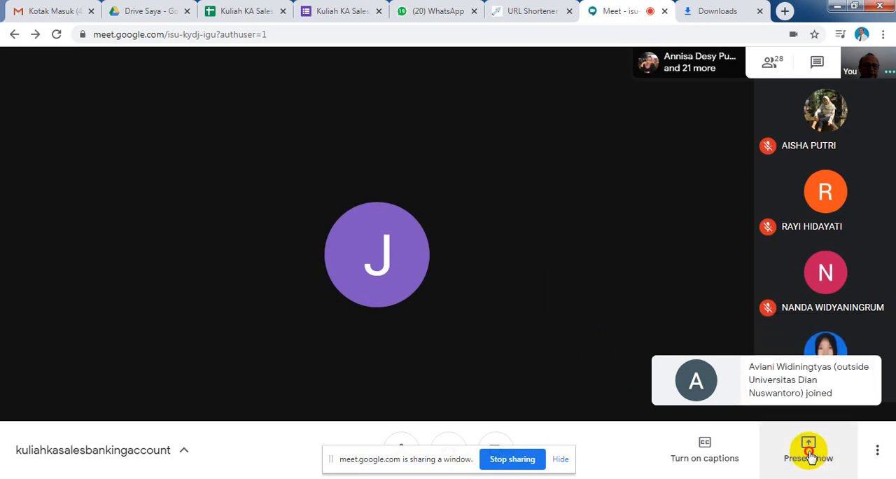
click(812, 457)
click(803, 392)
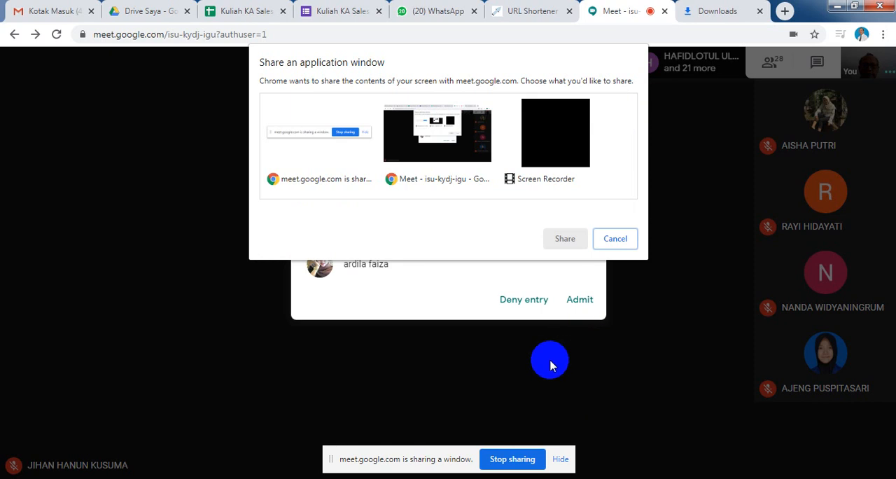
click(552, 464)
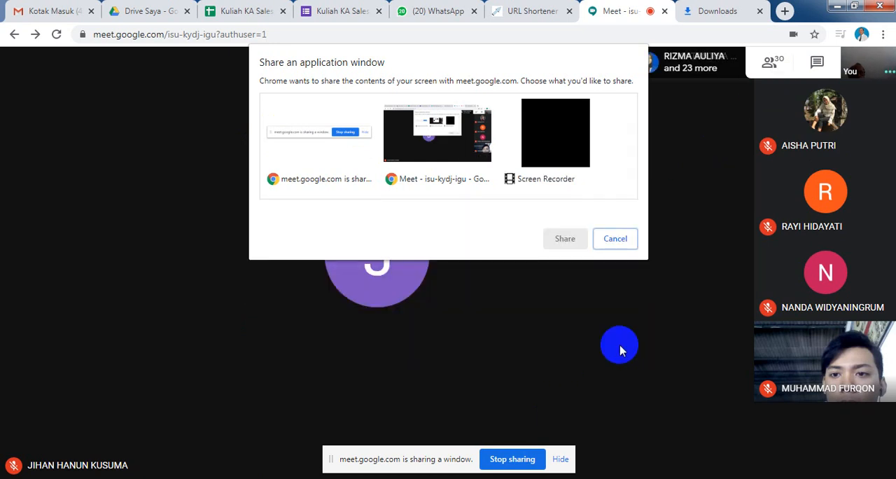
click(615, 238)
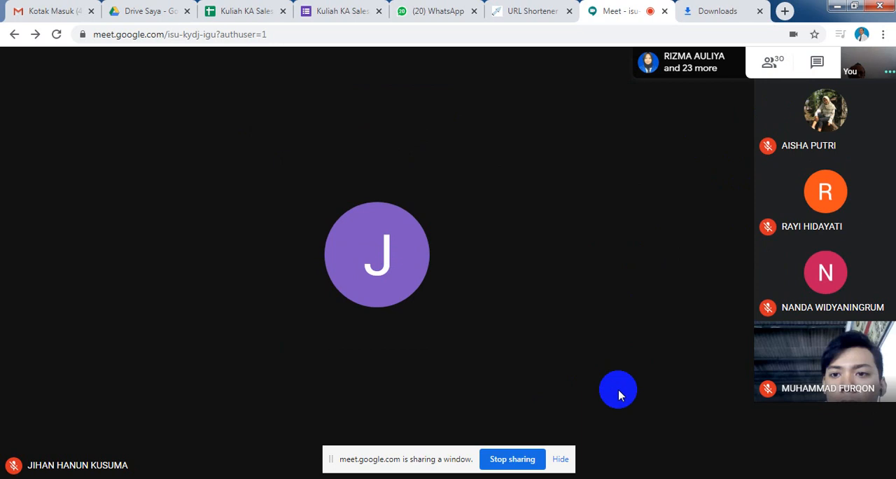
Present the entire screen to the meeting participants.
click(844, 475)
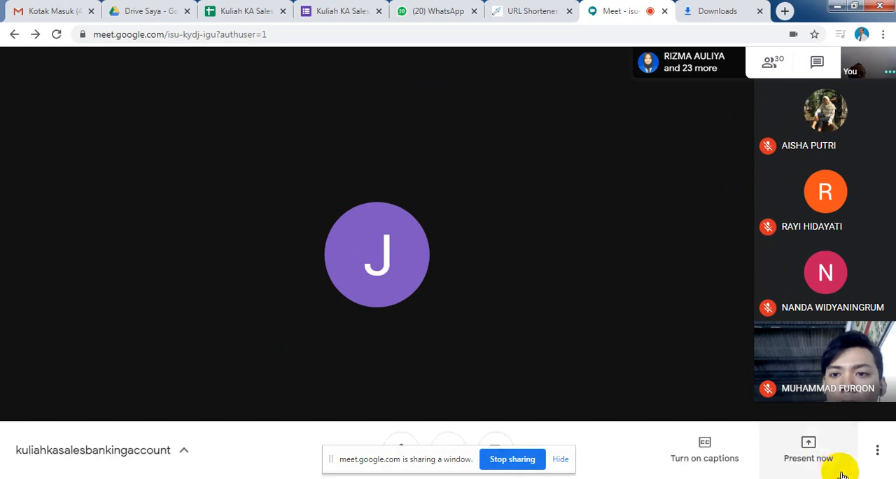
click(821, 450)
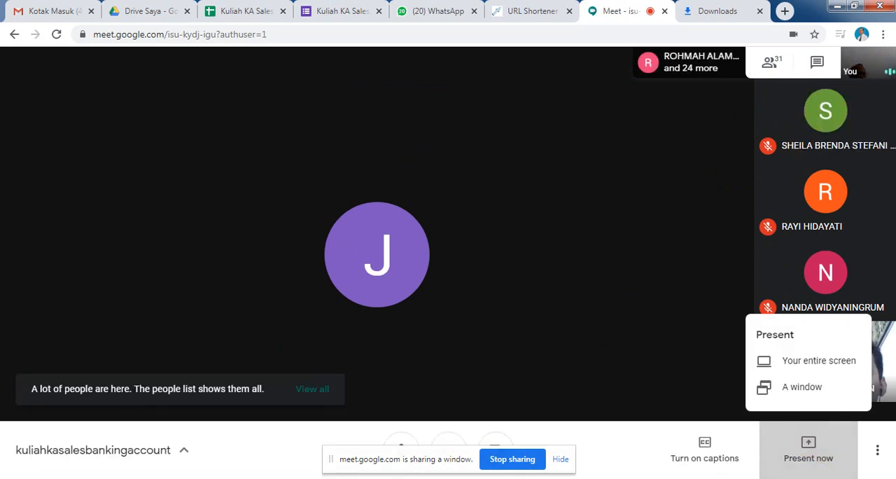
click(848, 396)
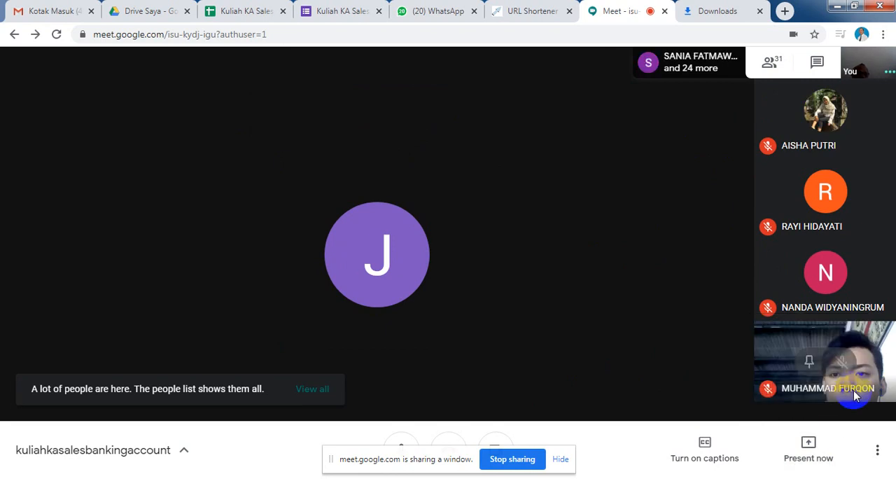
click(819, 446)
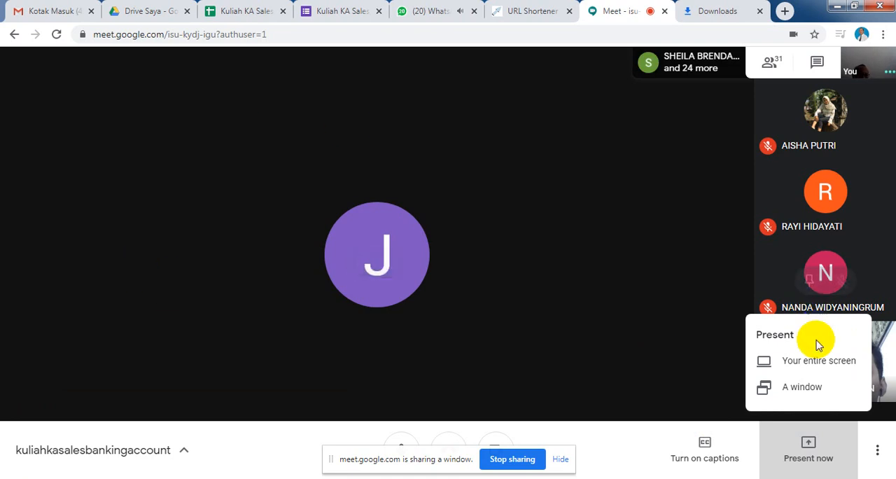
click(811, 361)
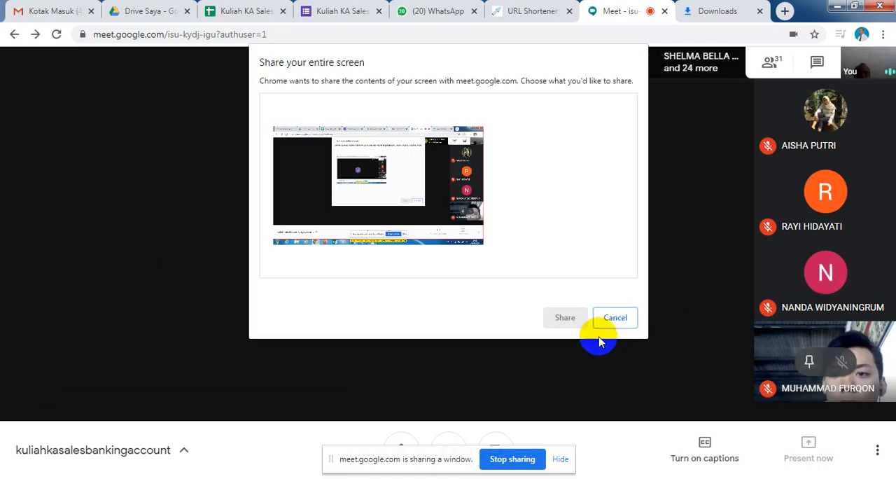
click(432, 182)
click(564, 317)
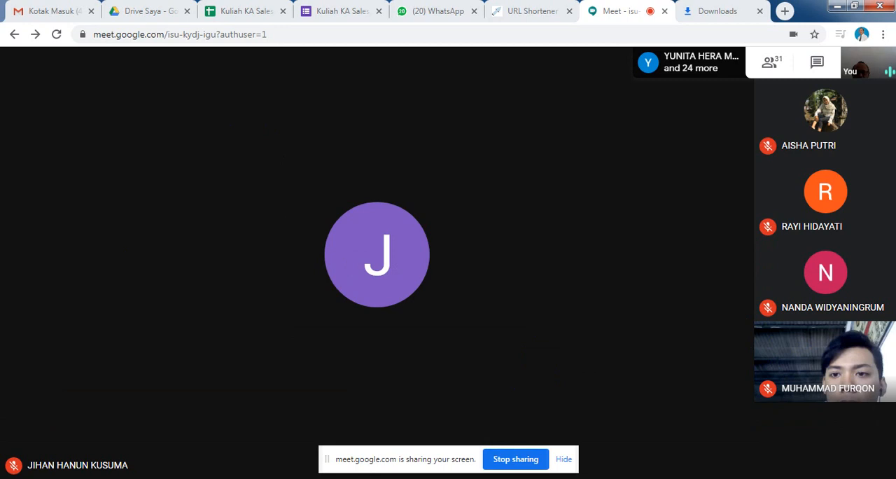
Switch to ABSS Accounting, review the purchases entries down to the end of the Transaction Journal, and minimize the journal and the program.
click(430, 478)
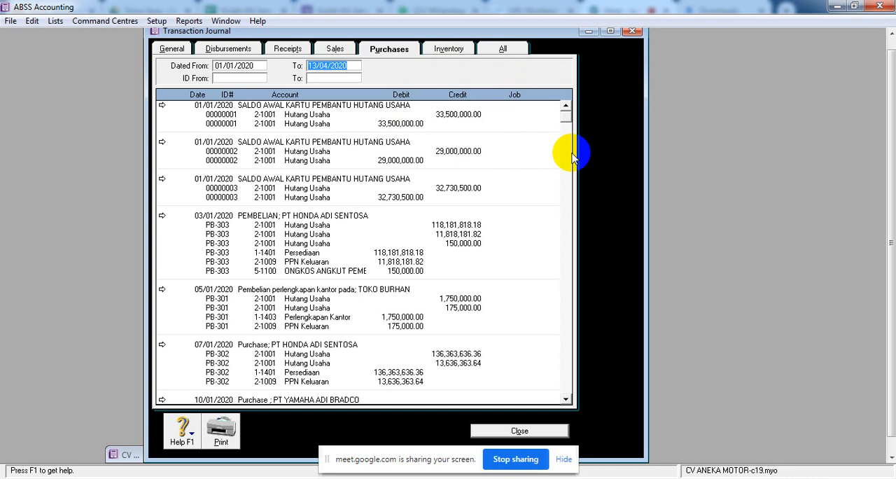
click(567, 399)
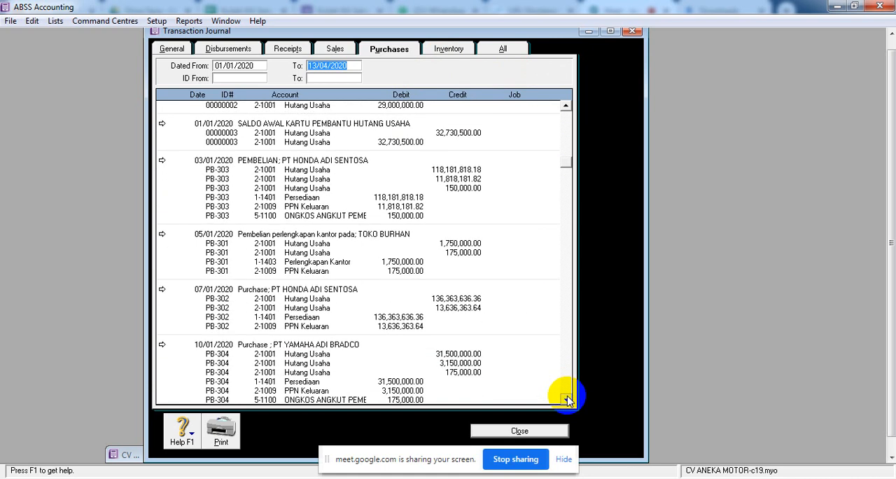
drag(567, 399, 566, 399)
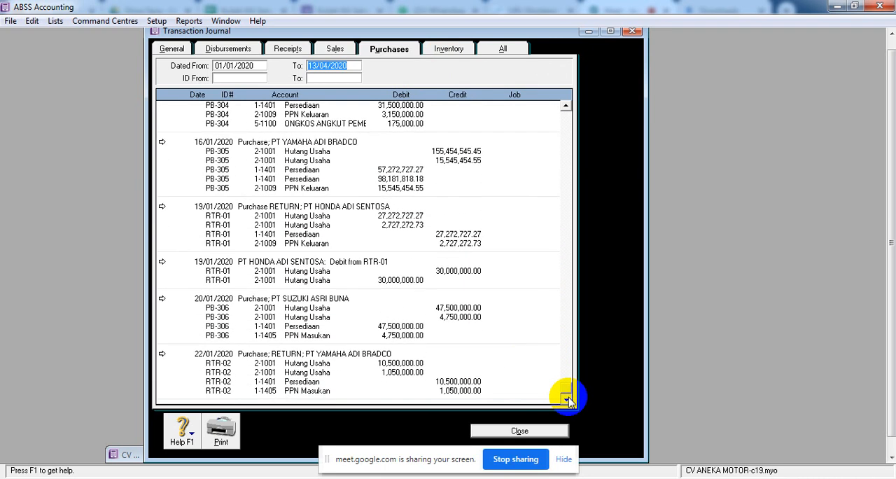
click(590, 33)
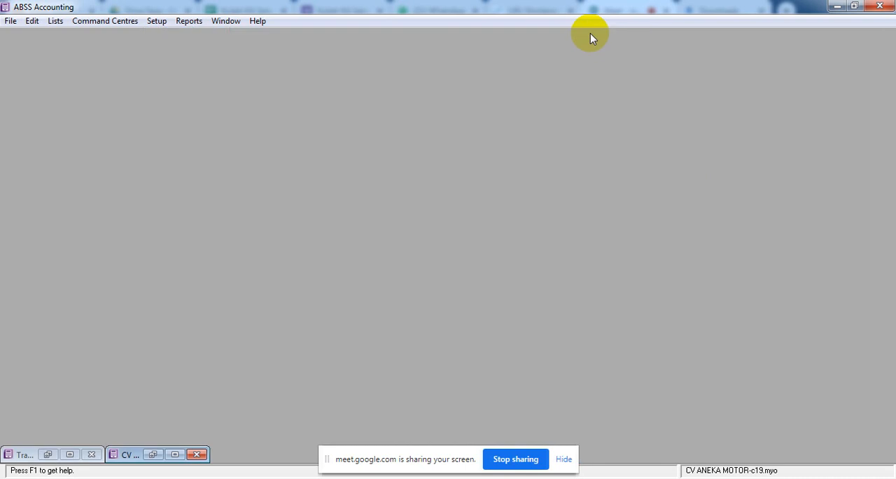
click(839, 7)
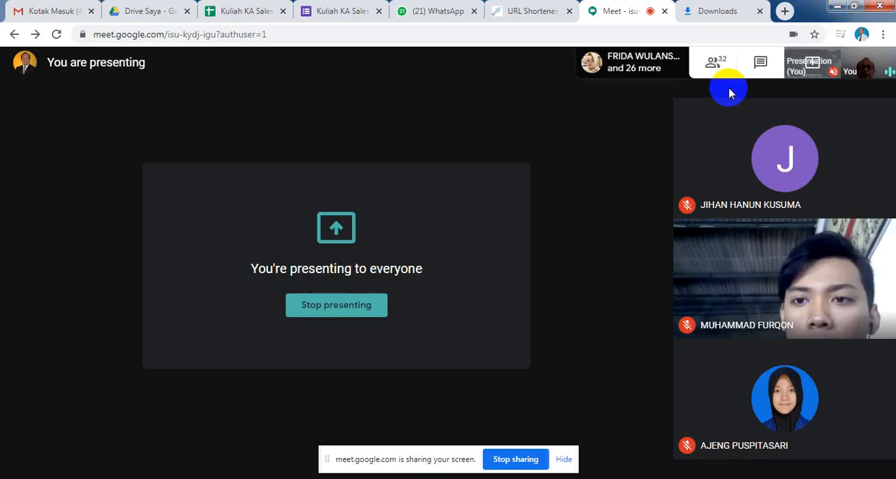
Return to ABSS Accounting, reopen the Command Centre, and compare the Sales and Purchases flowcharts, ending on Sales.
click(421, 478)
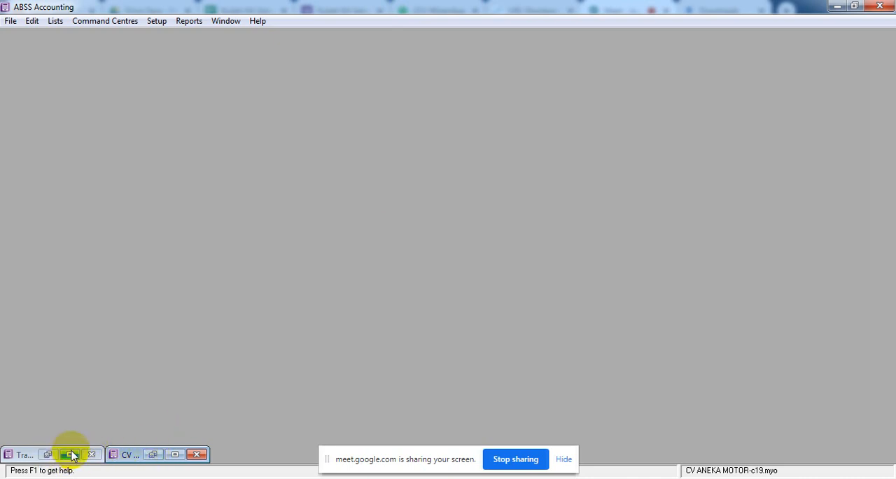
click(175, 455)
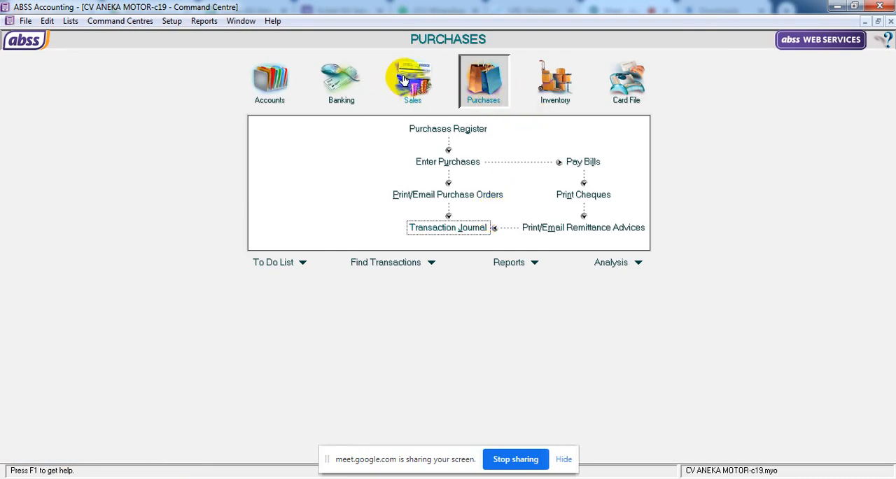
click(404, 80)
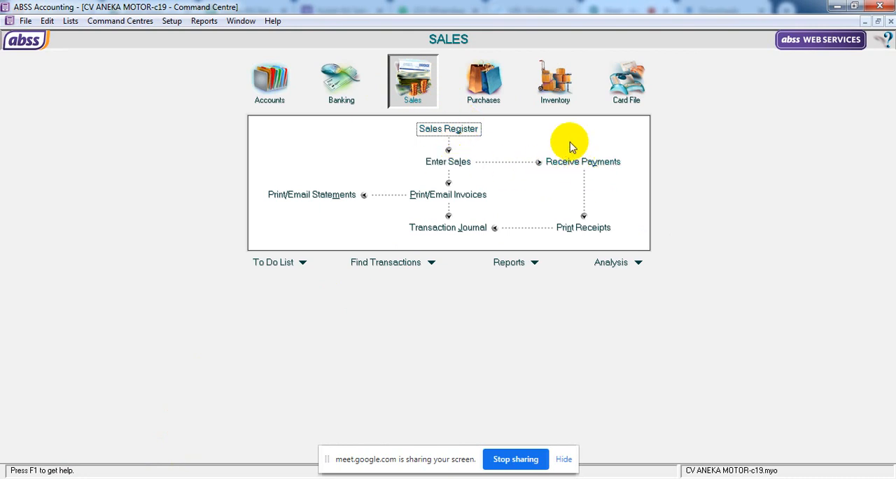
click(491, 102)
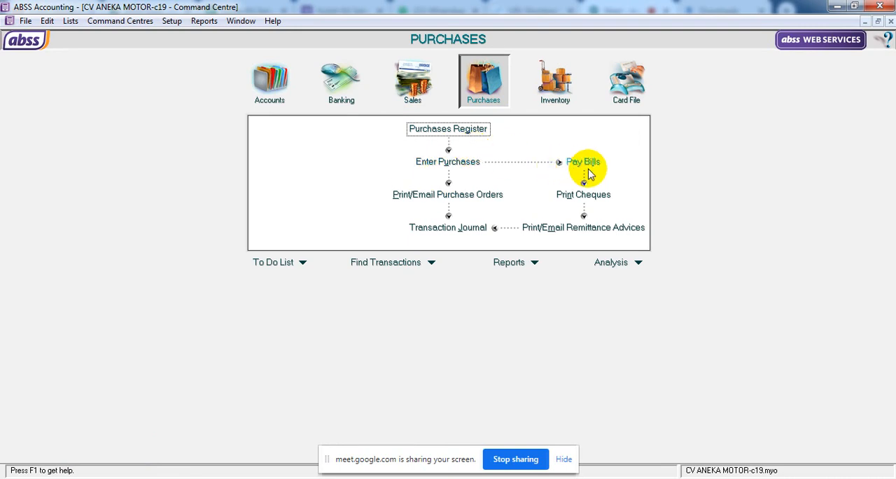
click(417, 88)
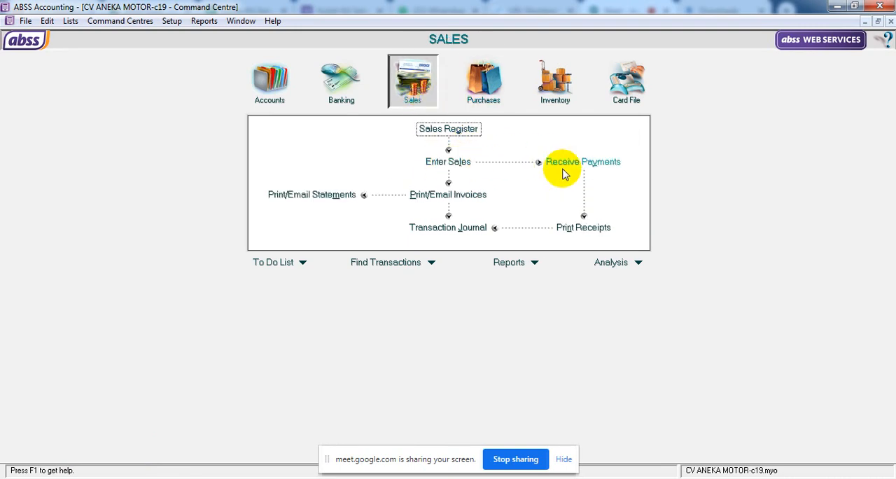
Open a new sales entry as a floating window beside the Command Centre and show the available sale types, keeping INVOICE.
click(451, 163)
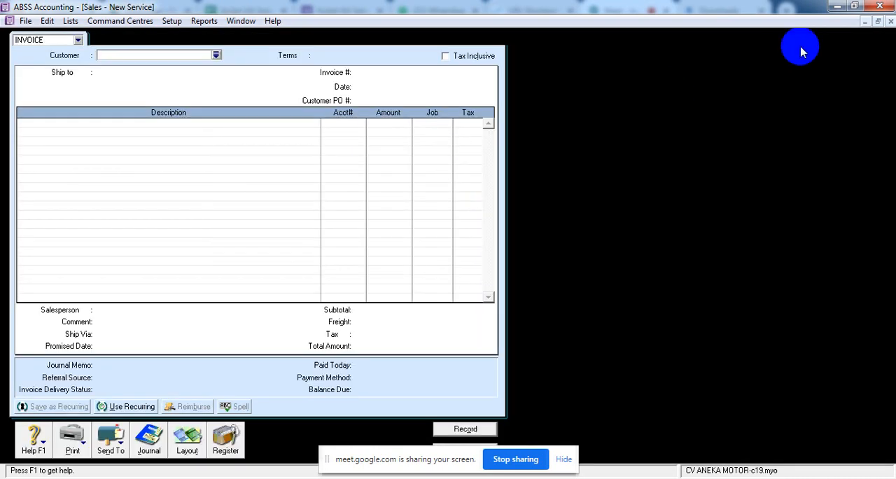
click(878, 22)
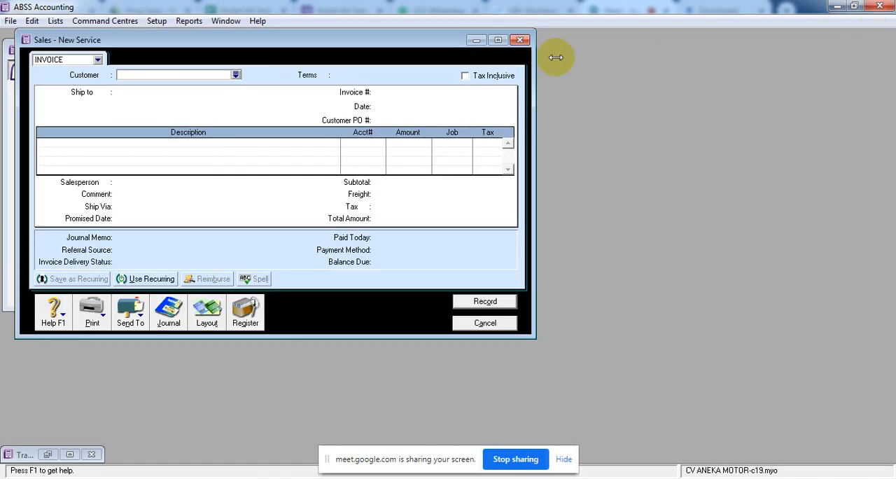
drag(413, 38, 691, 54)
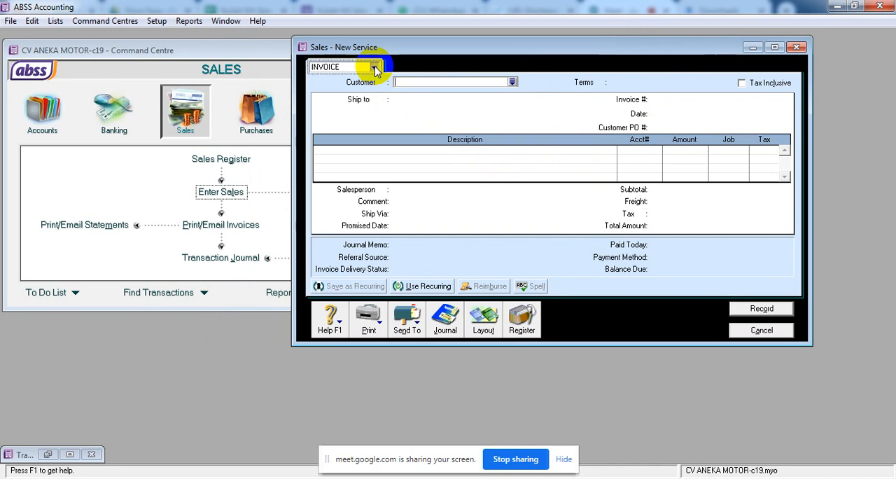
click(375, 67)
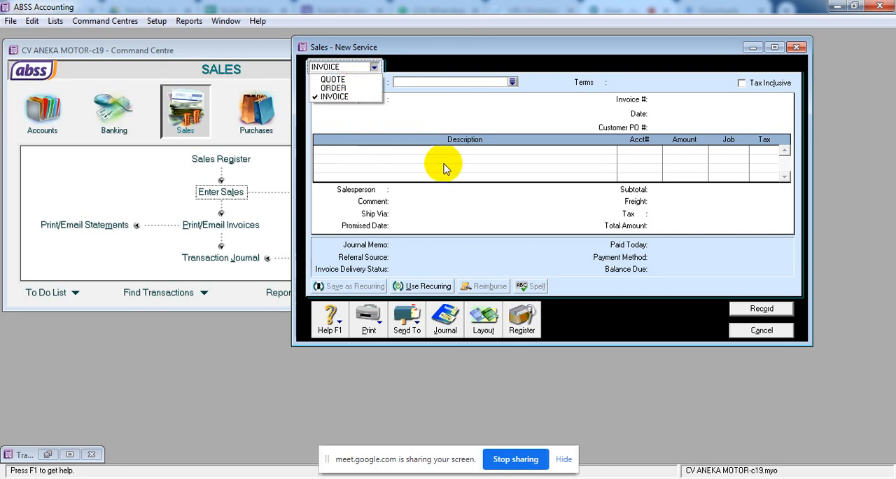
click(532, 249)
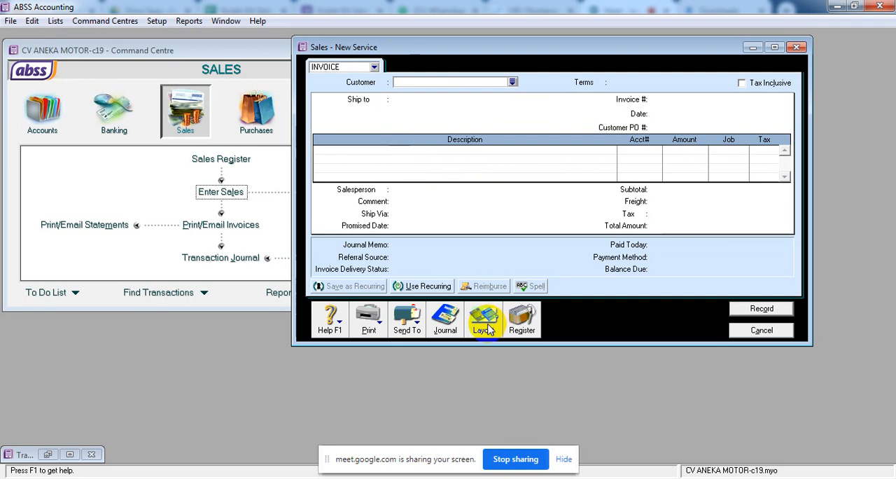
Change the invoice layout to Item and reposition the sales window over the Command Centre.
click(491, 327)
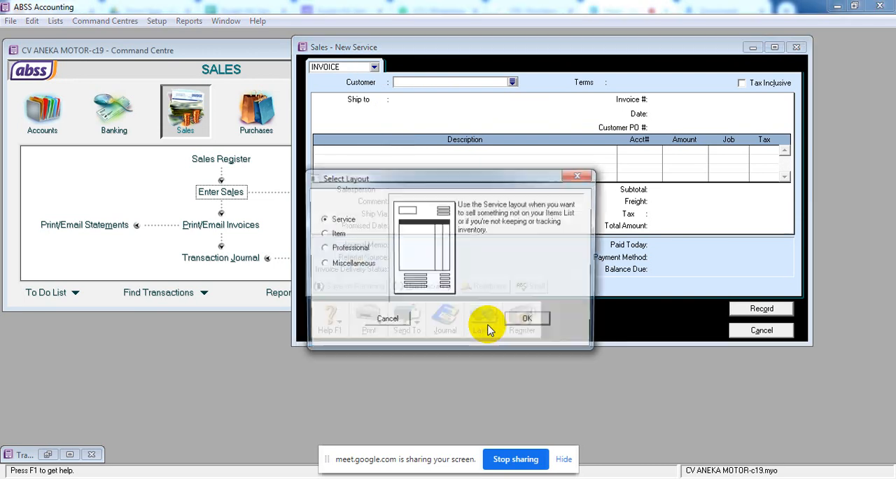
click(334, 236)
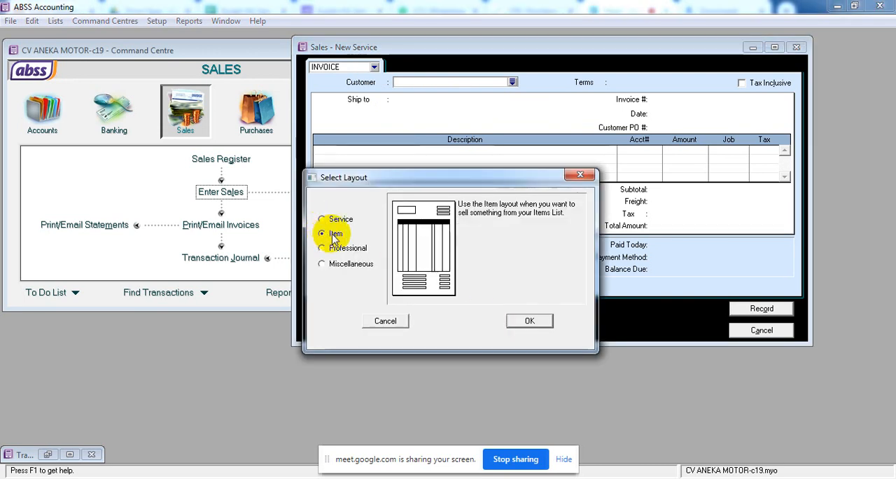
click(541, 320)
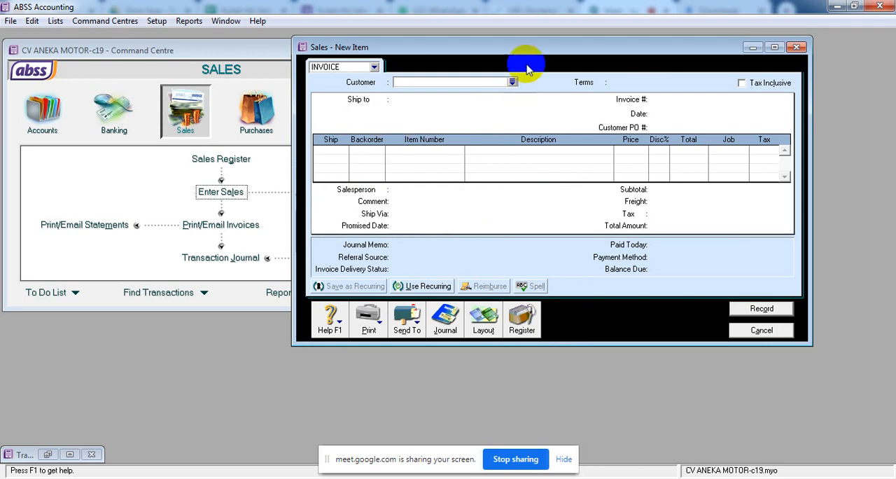
drag(529, 55, 498, 93)
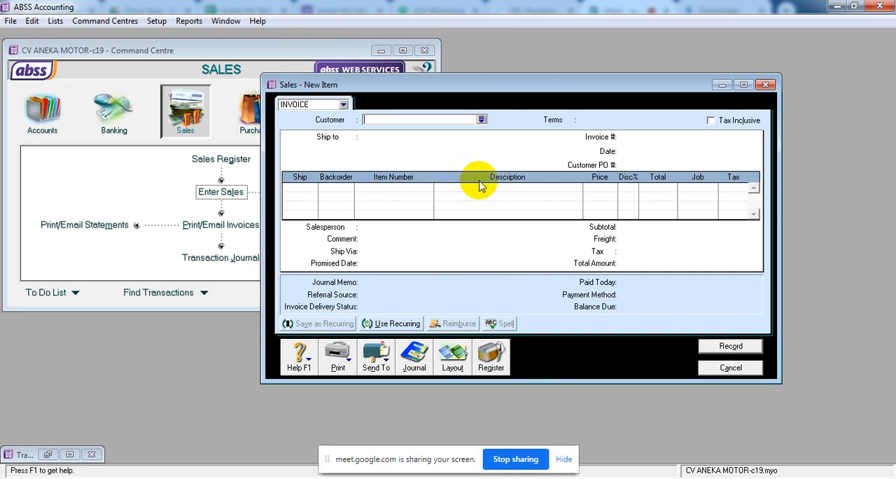
Change the sale type to QUOTE, choose KLINIK PENOSA as the customer, and make the quote tax inclusive.
click(366, 120)
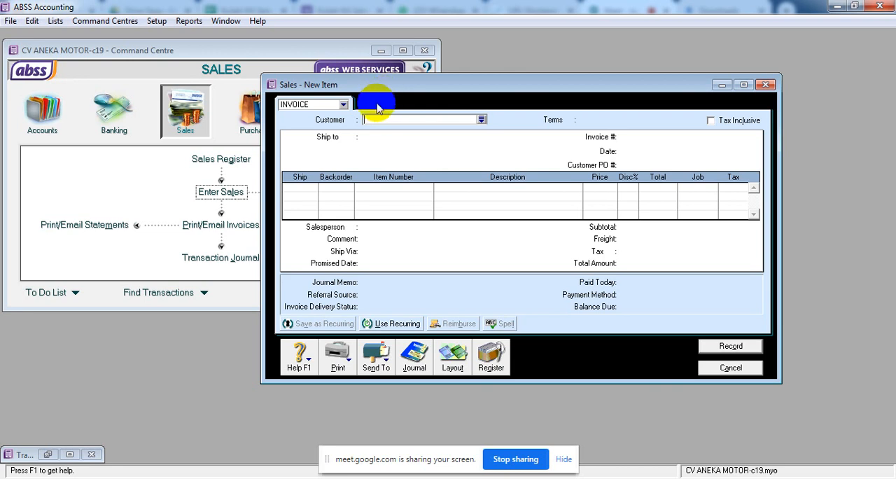
click(344, 104)
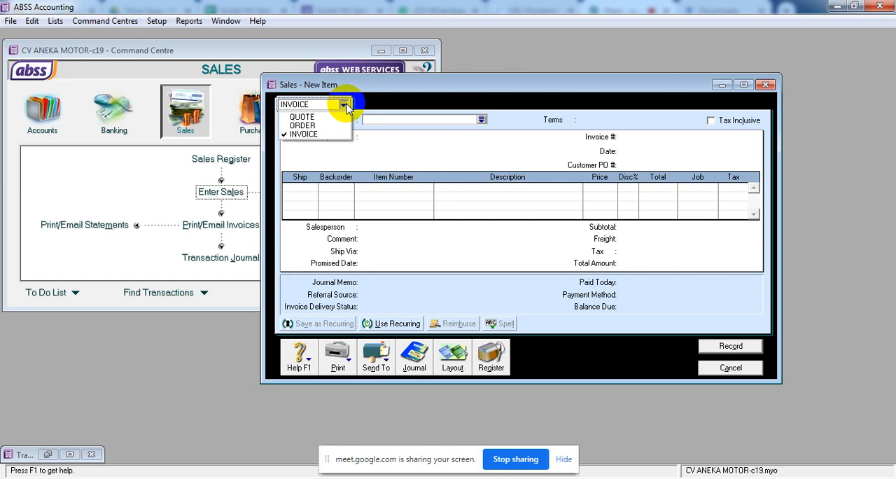
click(326, 118)
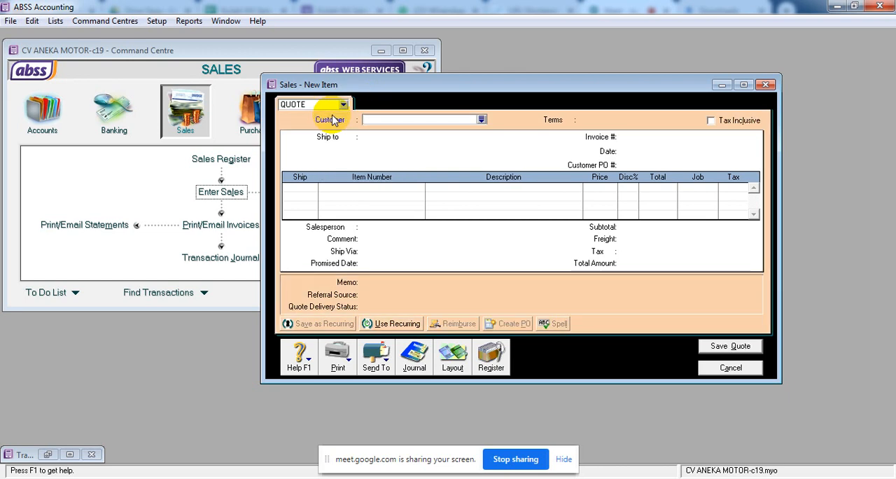
click(484, 122)
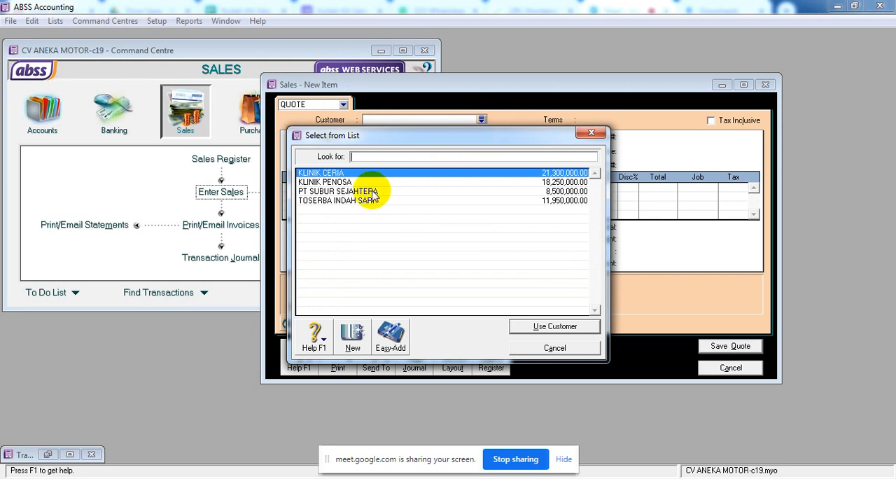
click(348, 184)
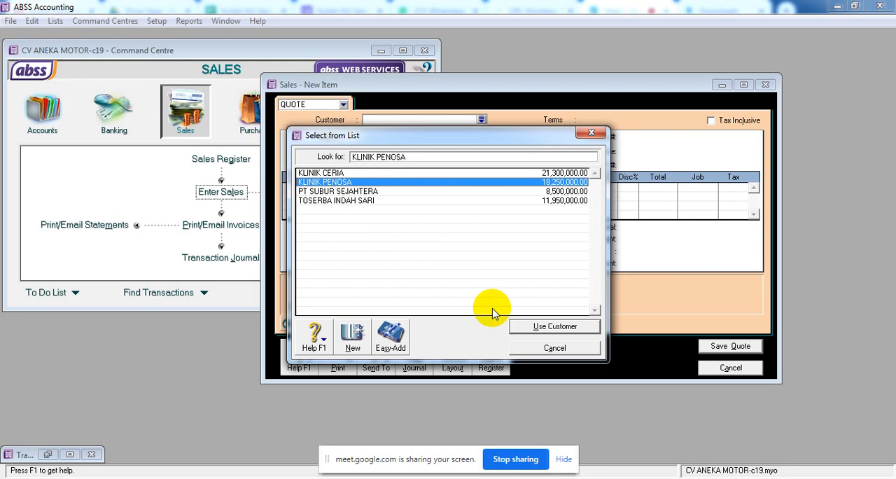
click(543, 327)
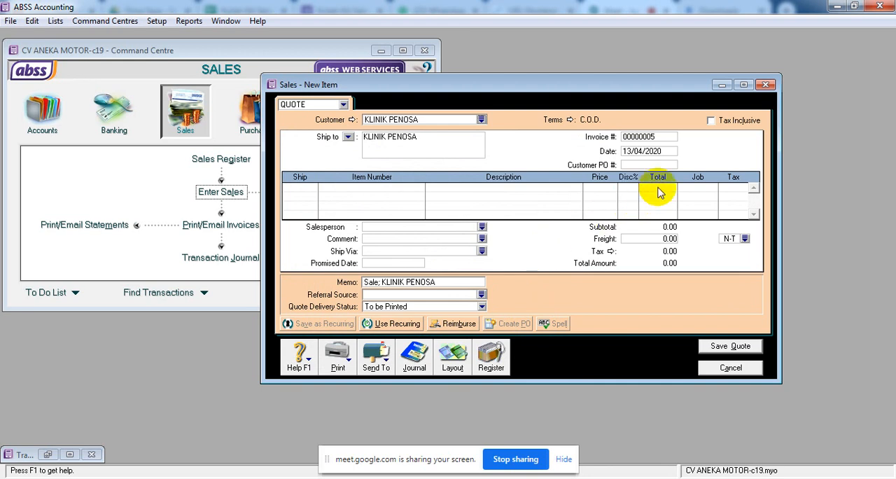
click(724, 121)
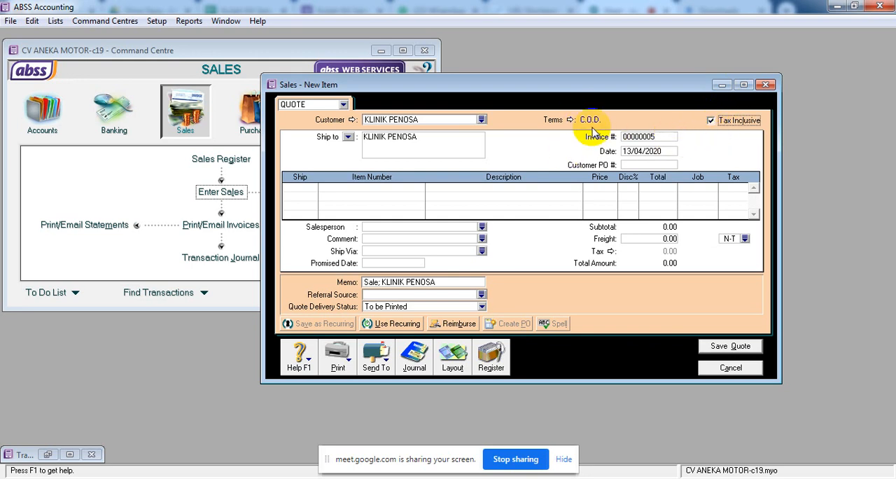
Set the quote's invoice number to SQ-101 and its date to 11/01/2020.
click(626, 138)
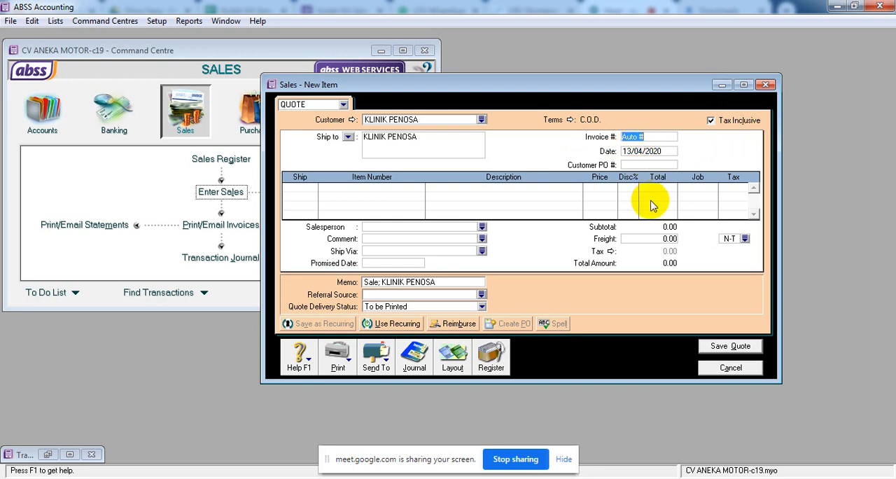
text(SQ-101)
click(652, 155)
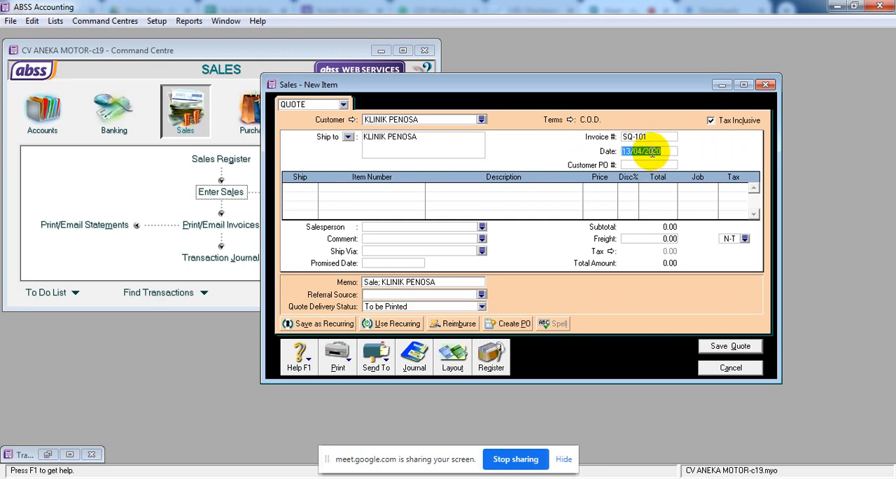
text(11.1.20)
key(Tab)
Add a quote line for 5 units of item HSF-101 HONDA SUPRA FIT at a price of 11,400,000.
click(301, 189)
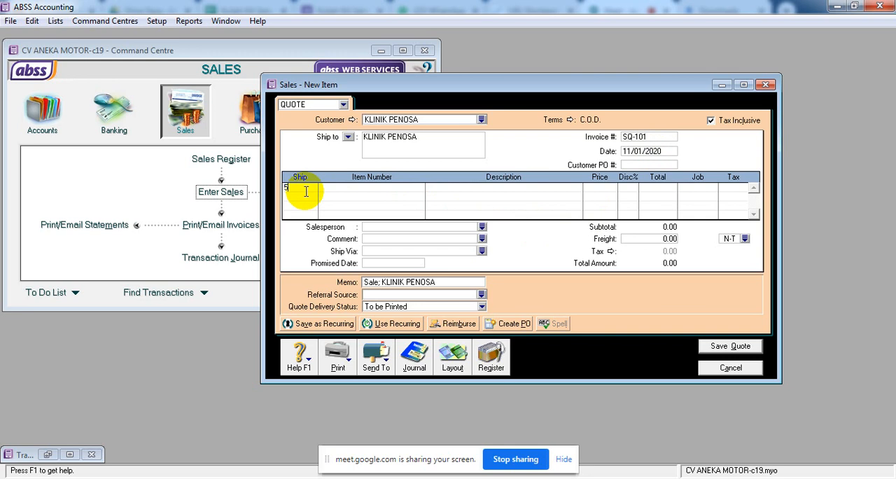
text(5)
key(Tab)
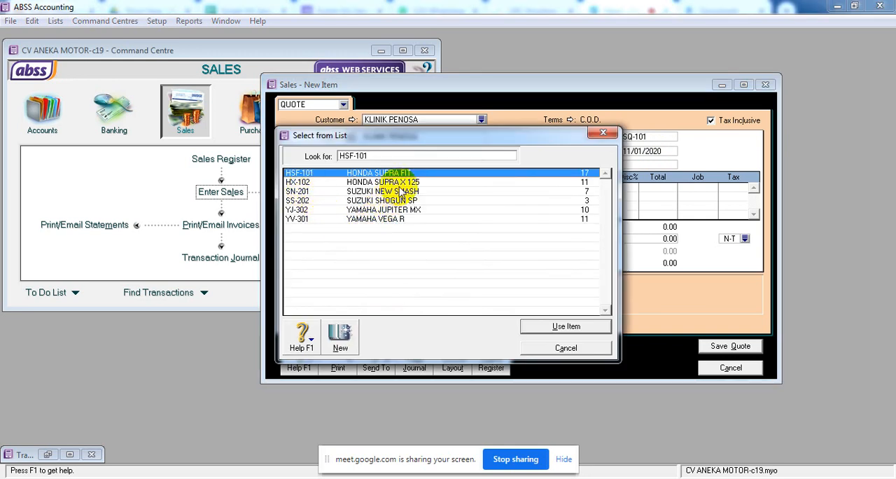
click(560, 328)
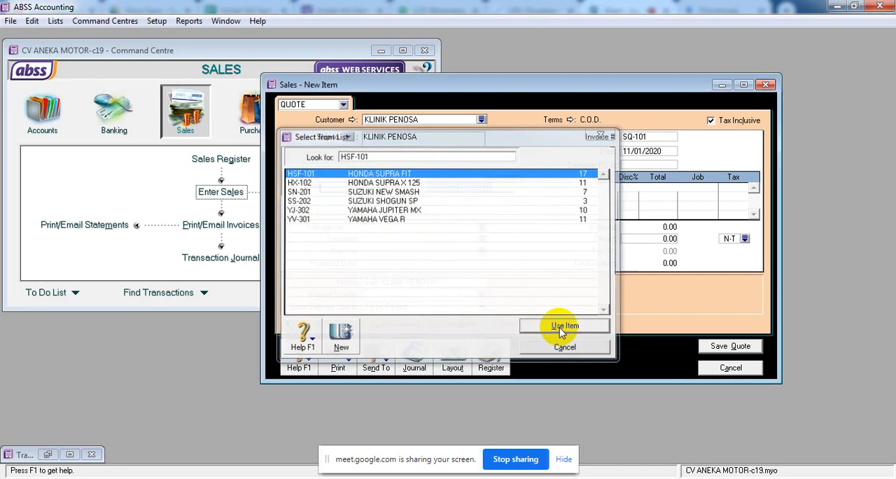
key(Tab)
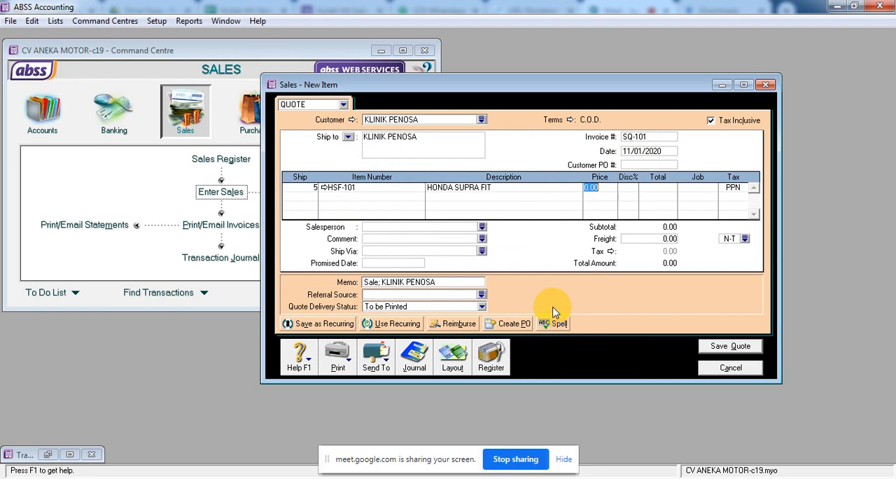
text(11400000)
key(Tab)
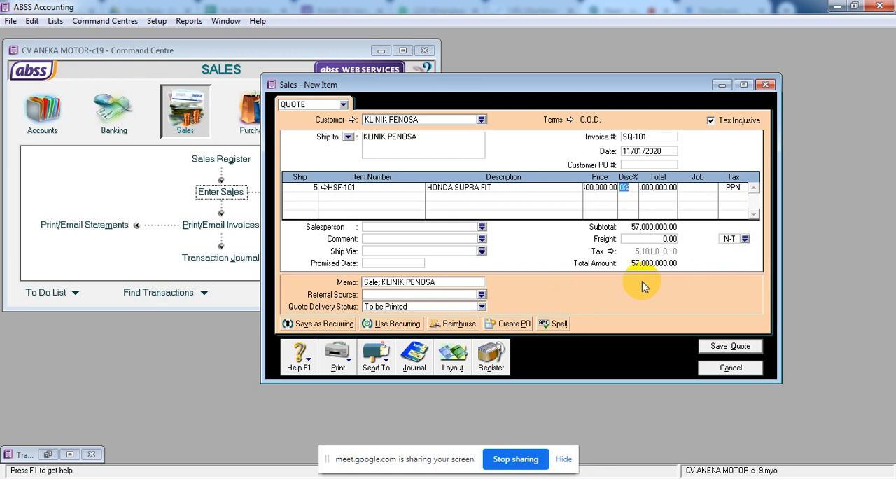
Edit the quote's memo to read "Sale QOUTE; KLINIK PENOSA".
click(377, 284)
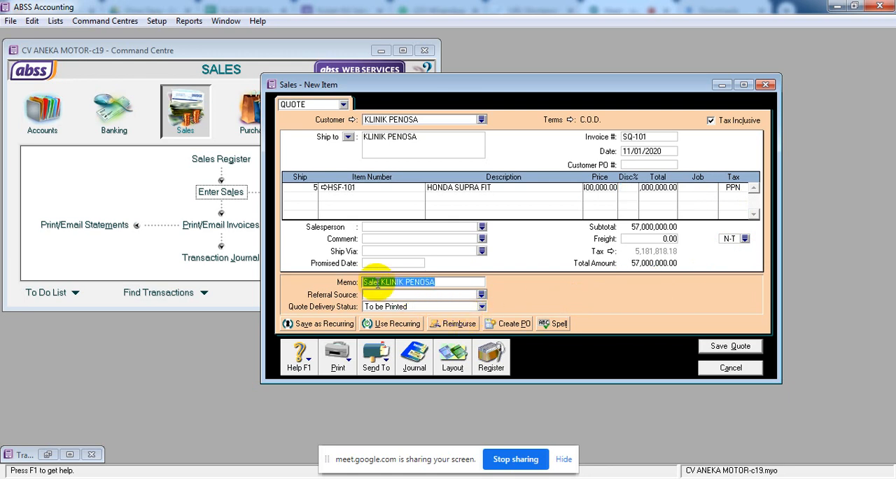
click(377, 283)
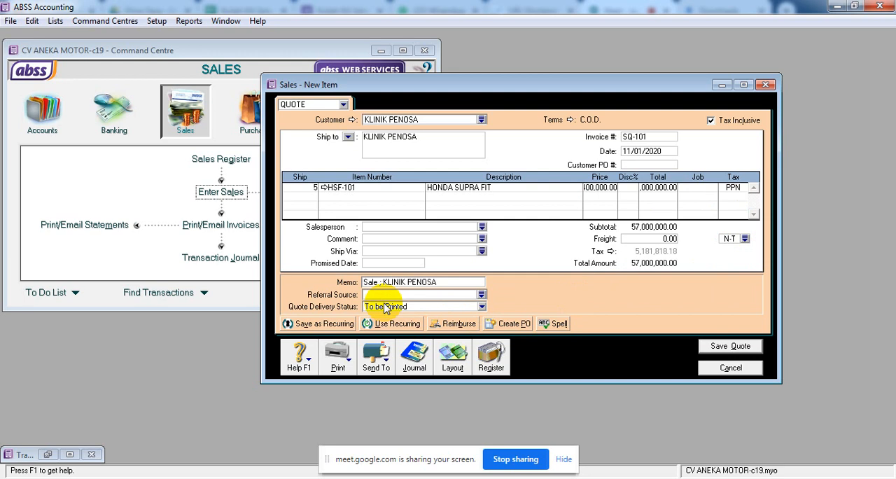
text(QOUTE)
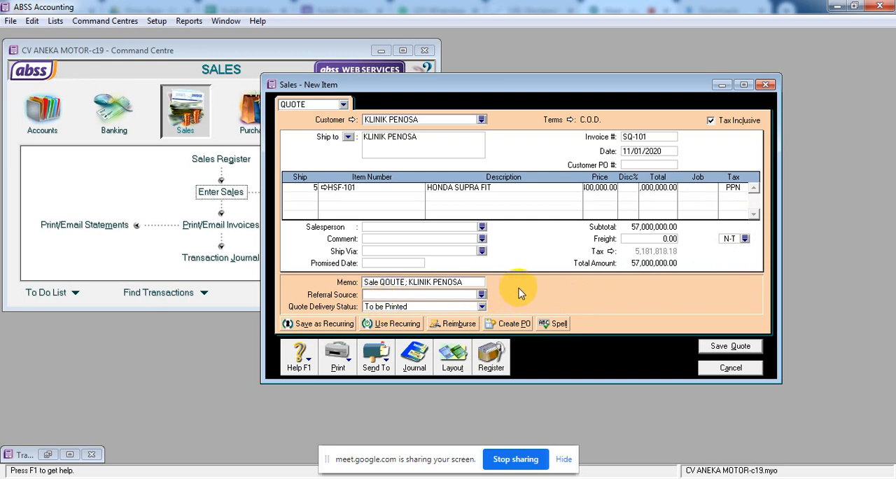
key(Tab)
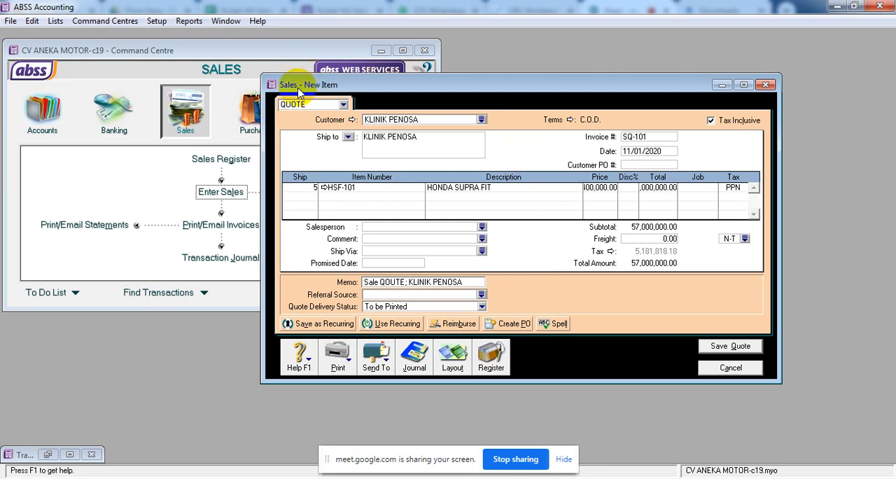
Try to recap the quote's journal transaction, and save the quote.
click(343, 104)
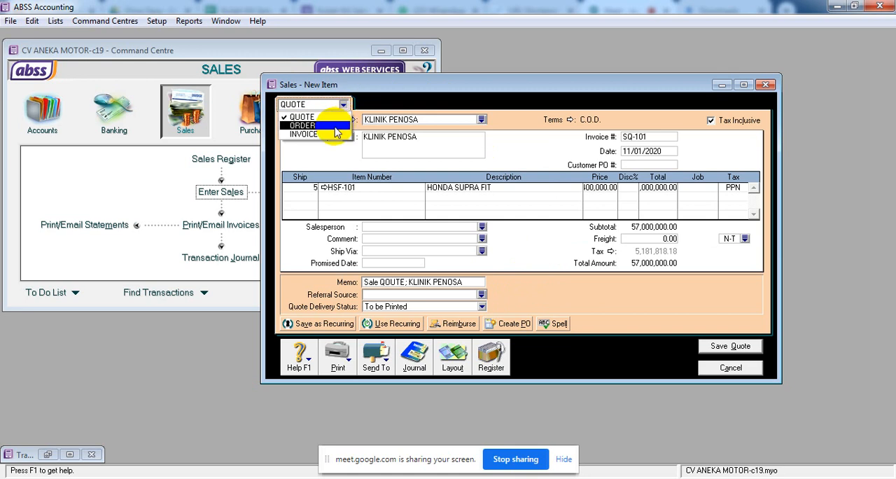
click(554, 295)
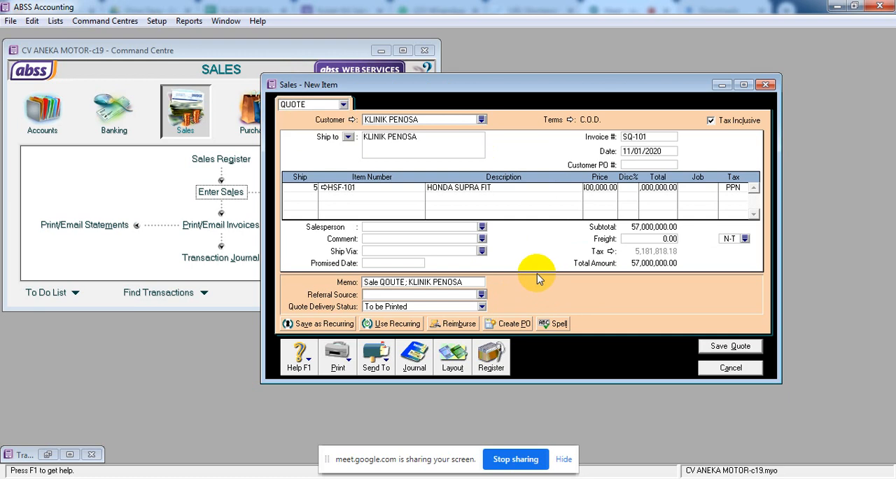
key(ctrl+r)
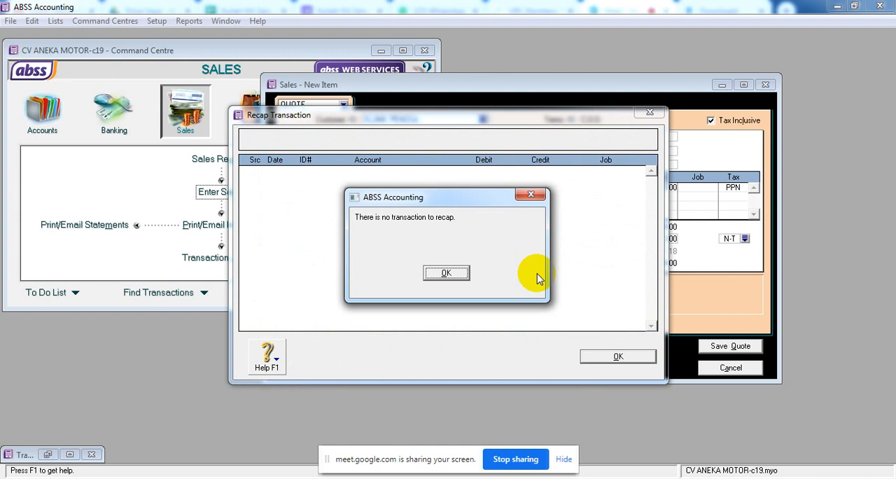
click(456, 273)
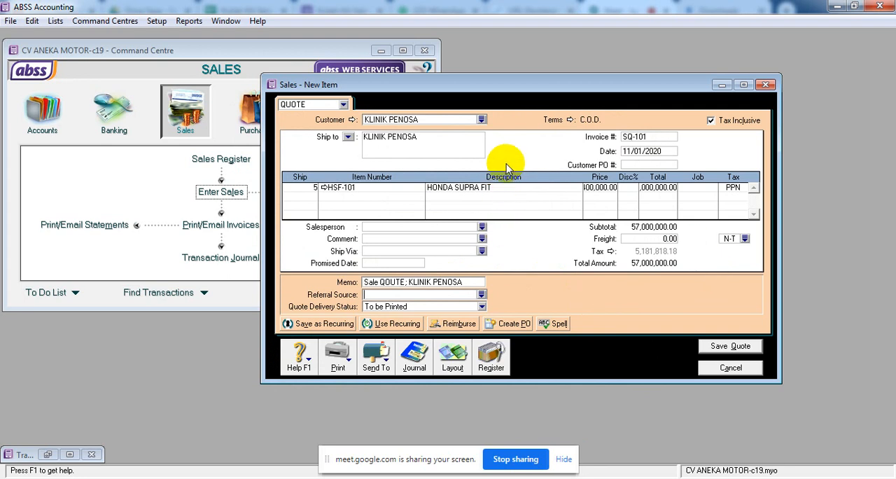
click(731, 346)
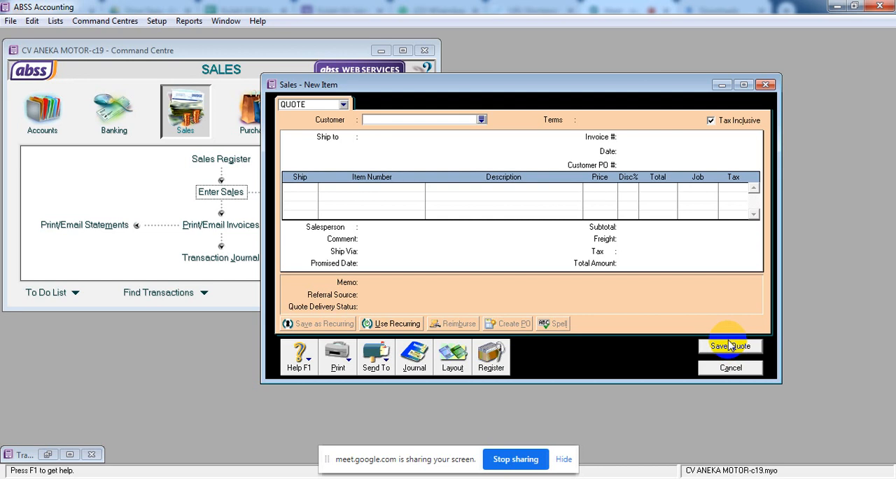
Switch the new sale's type to ORDER and create a customer card named RM KUBANG.
click(344, 105)
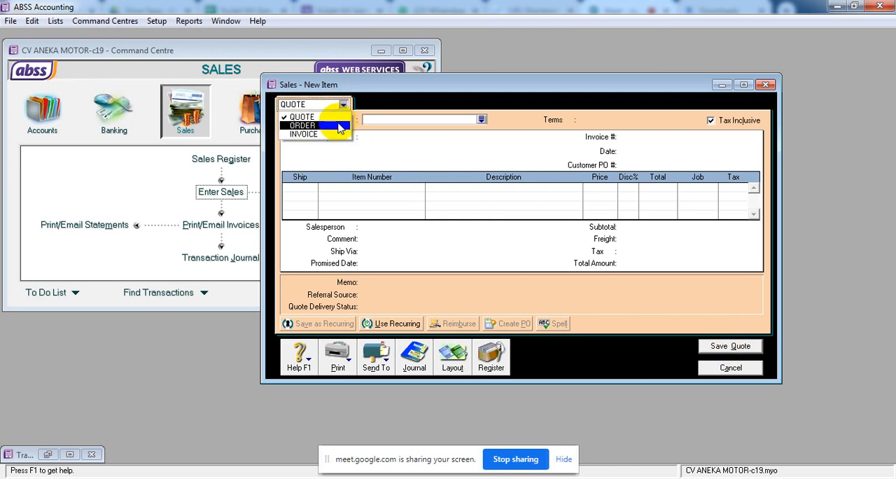
click(341, 125)
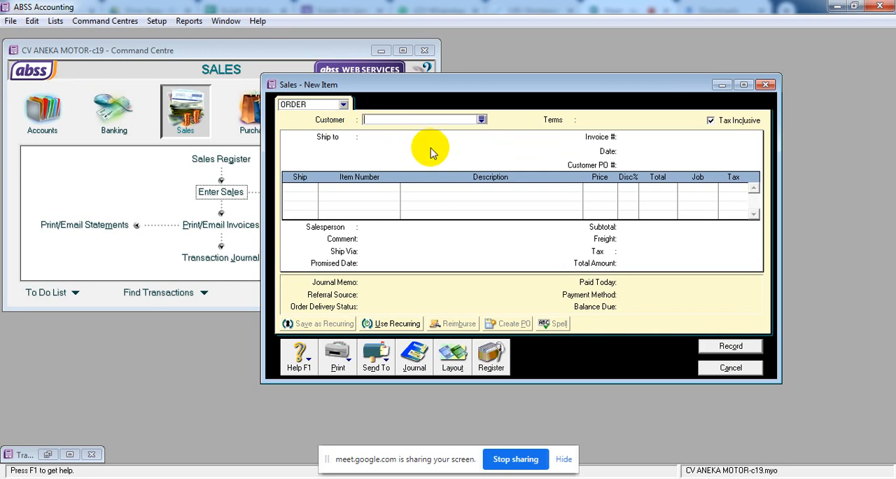
click(482, 120)
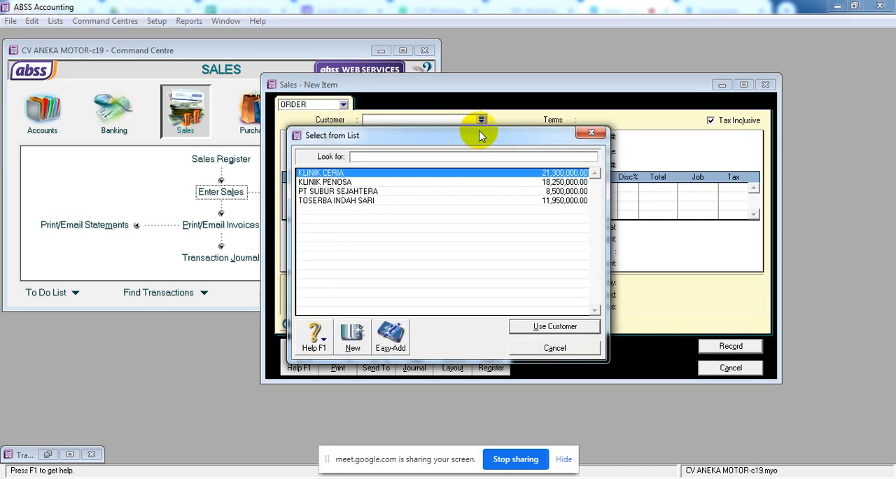
click(353, 346)
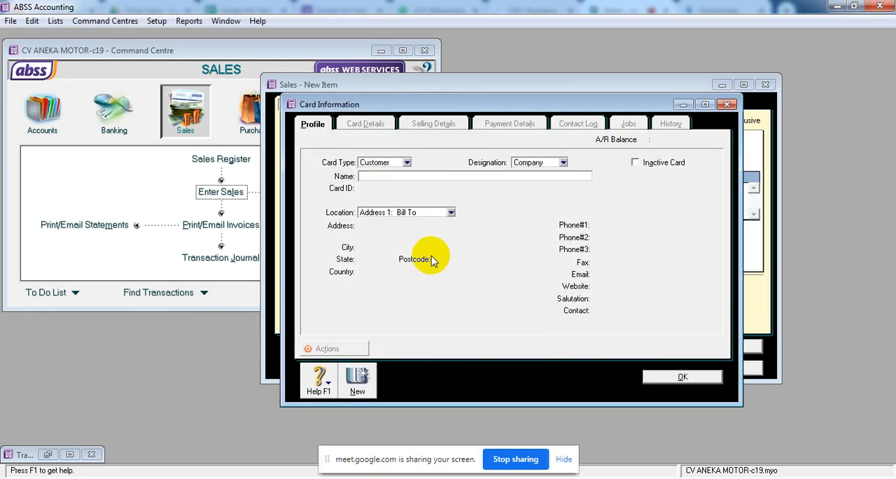
text(RM KUBANG)
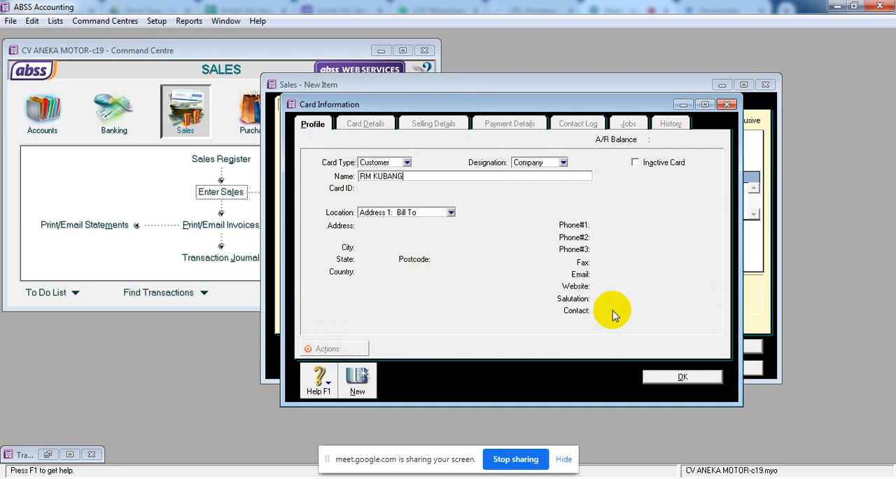
click(644, 378)
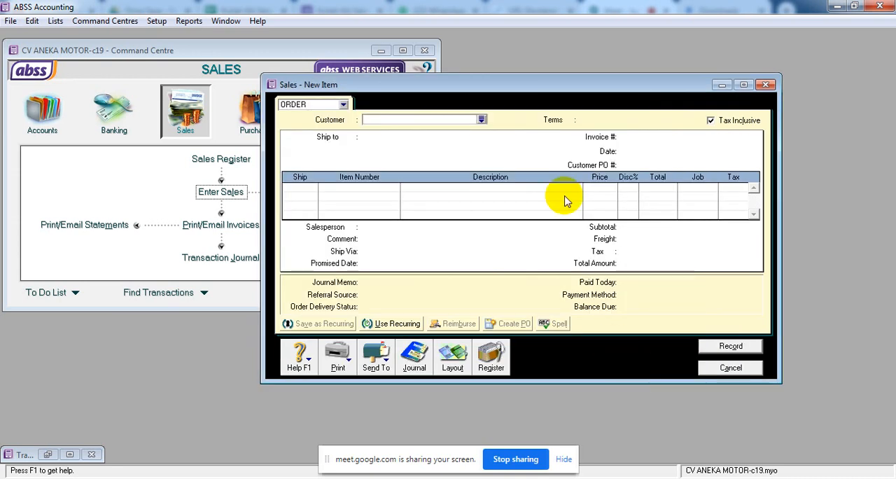
Assign RM KUBANG as the order's customer and turn off tax-inclusive pricing.
click(482, 120)
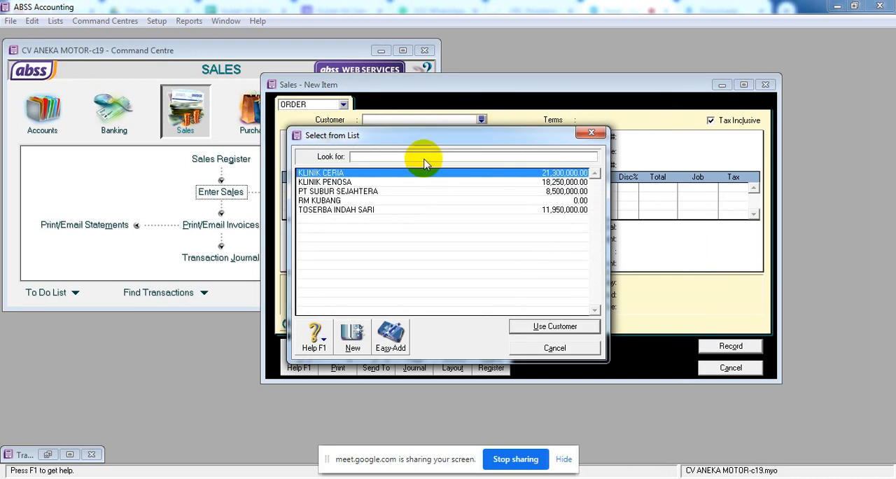
click(348, 201)
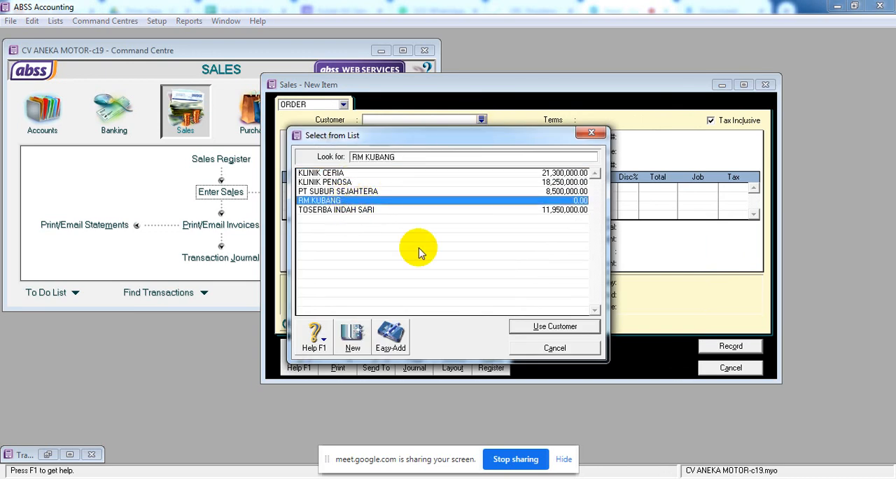
click(573, 327)
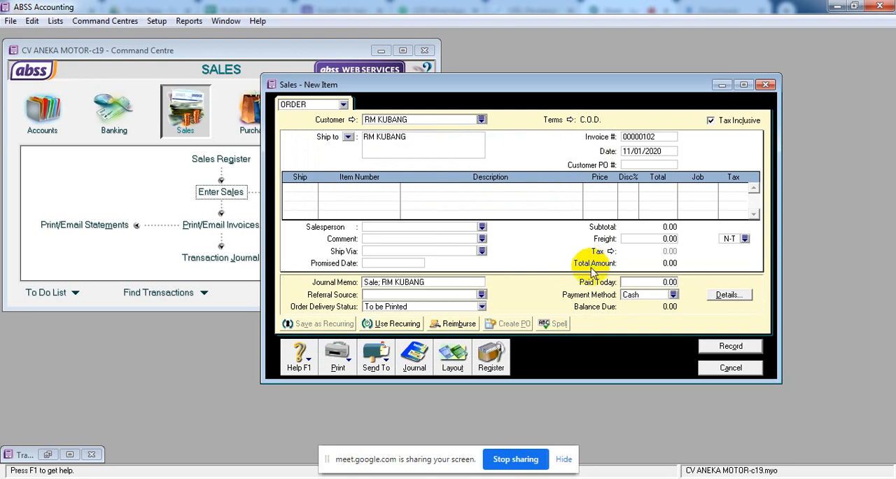
click(711, 123)
click(711, 122)
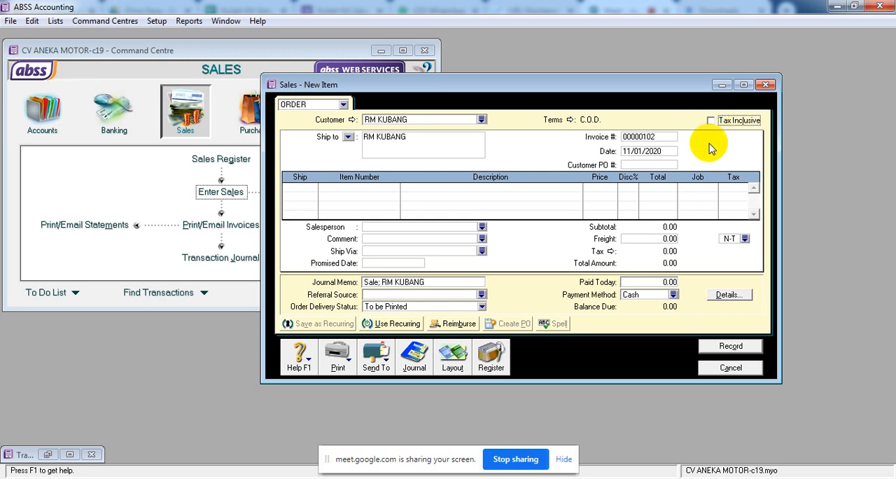
click(718, 110)
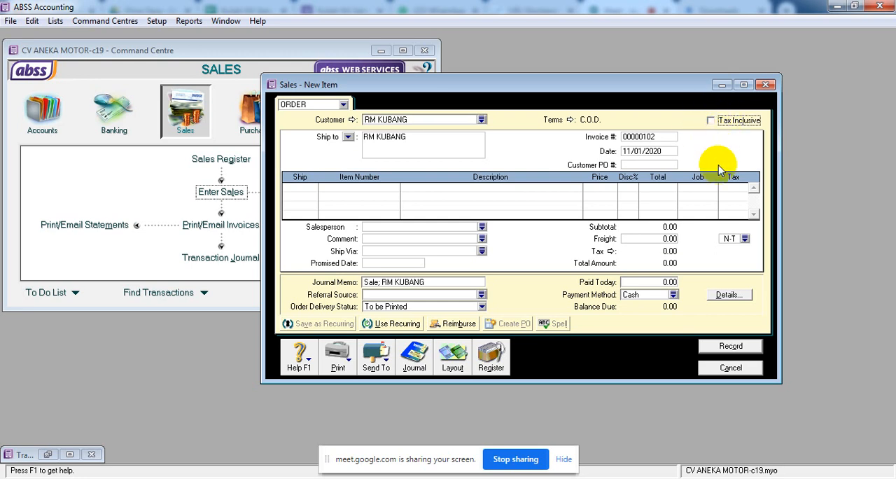
Enter the order's invoice number and set the order date to 12/01/2020.
click(659, 136)
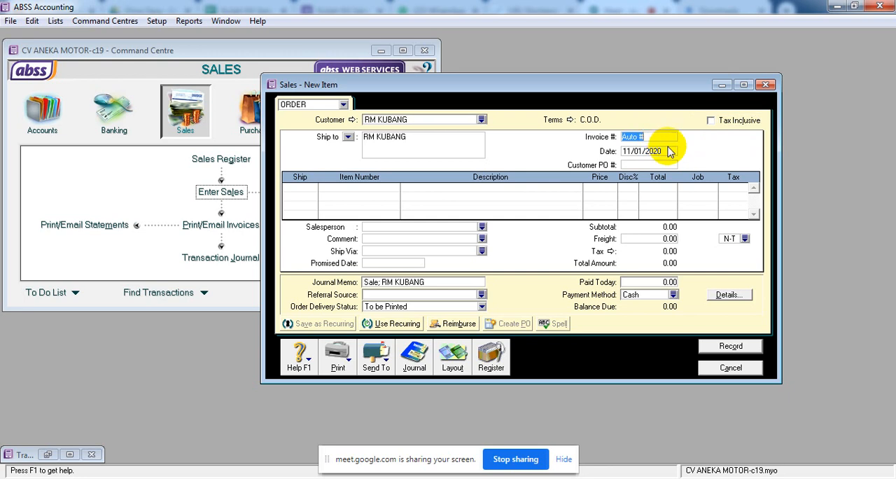
text(SO-201)
key(Tab)
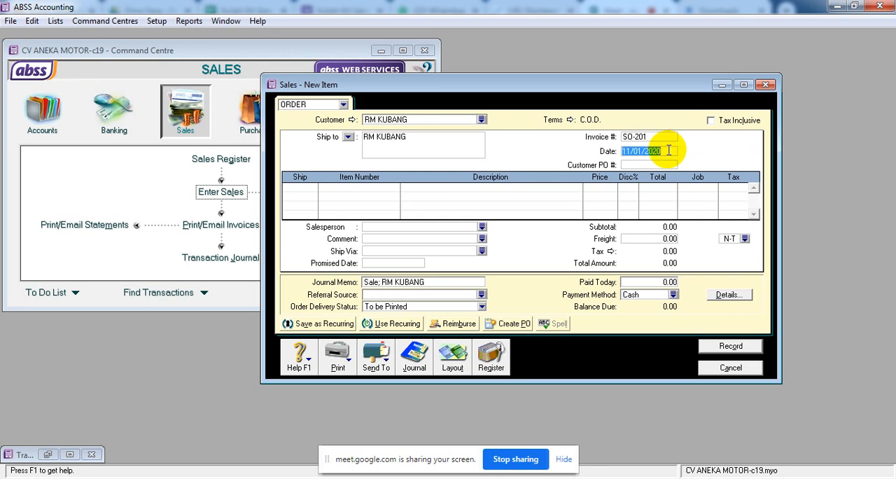
text(12.1.20)
key(Tab)
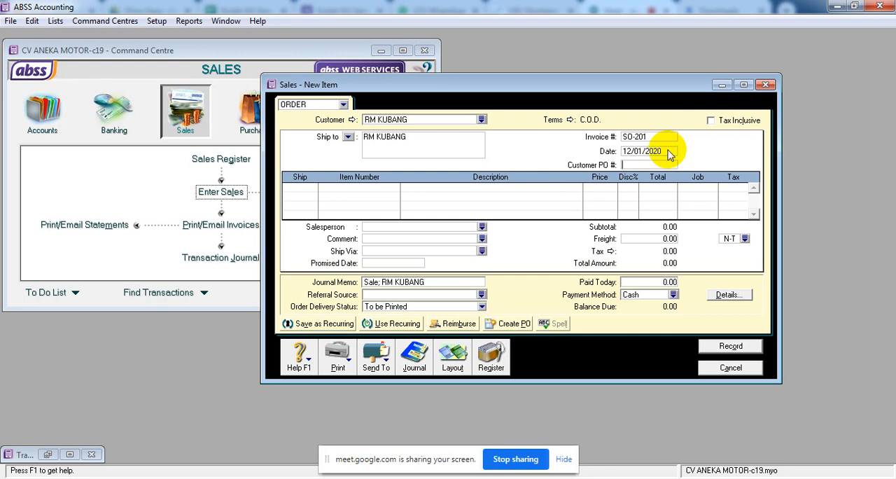
Add an order line for 6 units of item HX-102 HONDA SUPRA X 125 at a price of 16,400,000.
click(316, 190)
text(1)
key(Tab)
key(Tab)
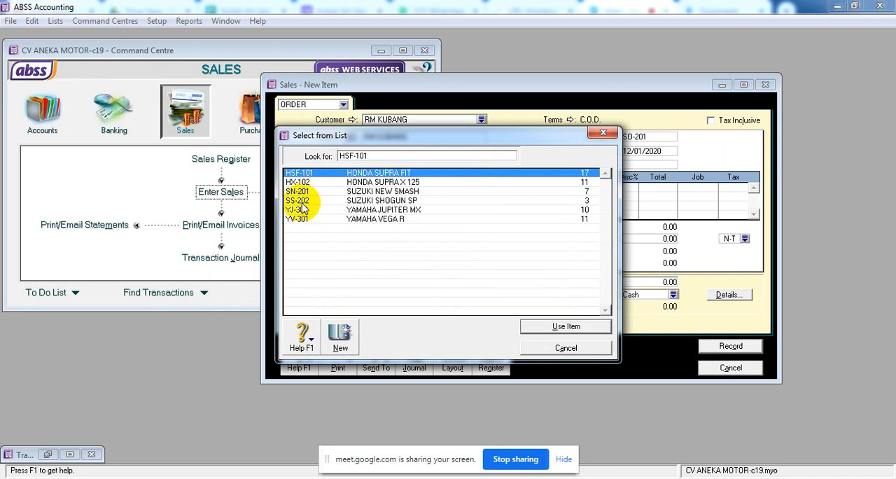
click(410, 182)
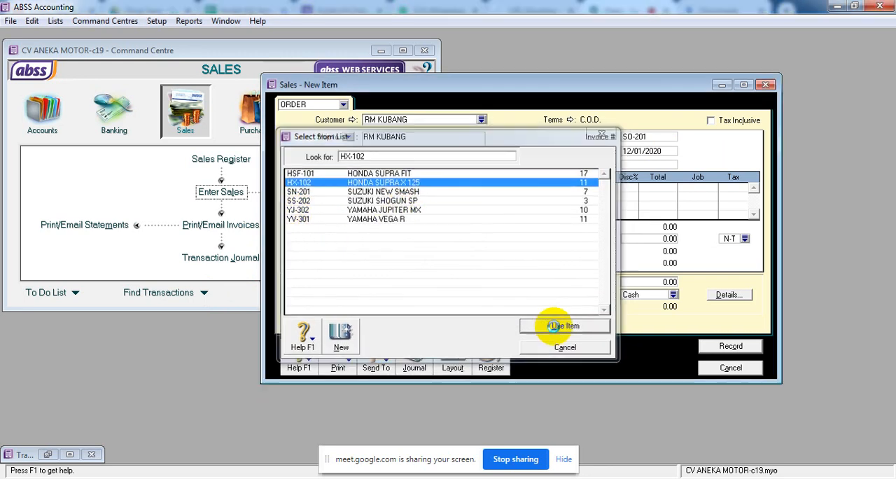
click(554, 327)
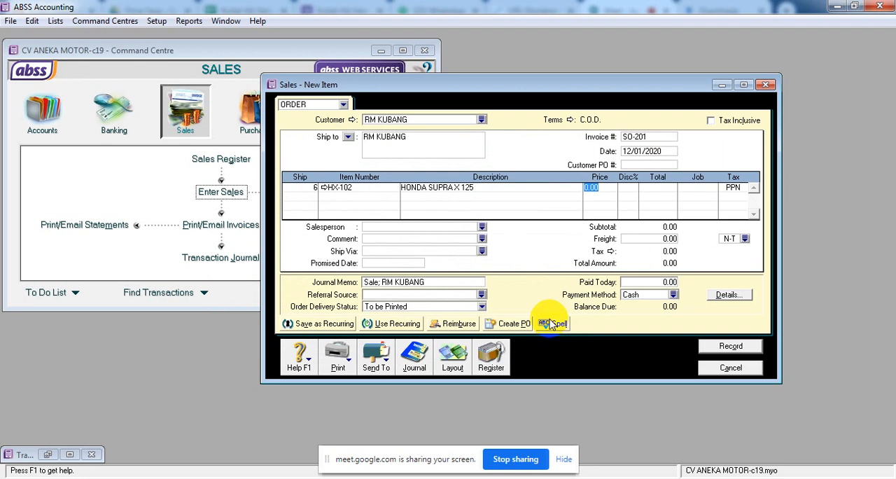
text(16400000)
key(Tab)
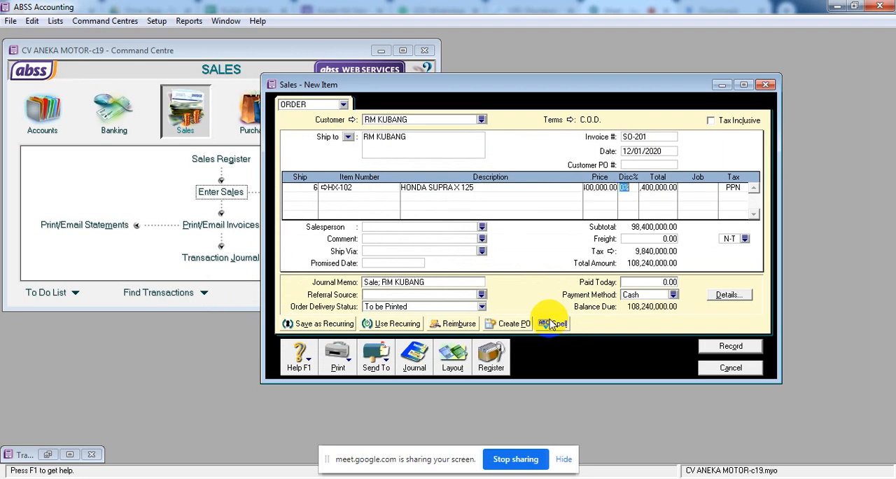
click(605, 189)
click(657, 189)
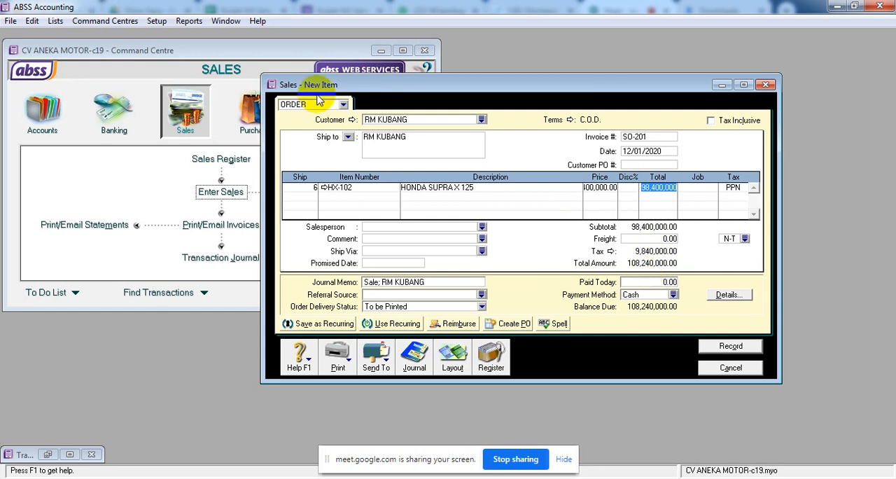
Edit the order's journal memo to read "Sale order; RM KUBANG".
click(375, 282)
click(379, 281)
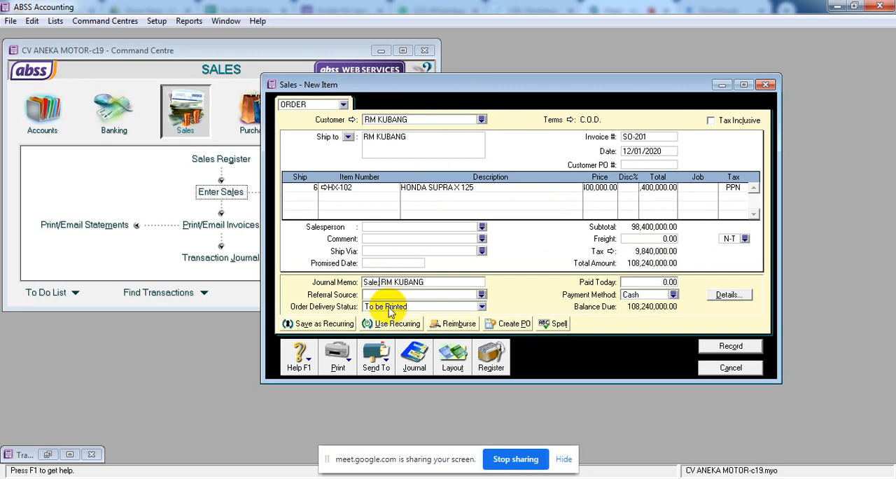
text(s)
key(BackSpace)
text(order;)
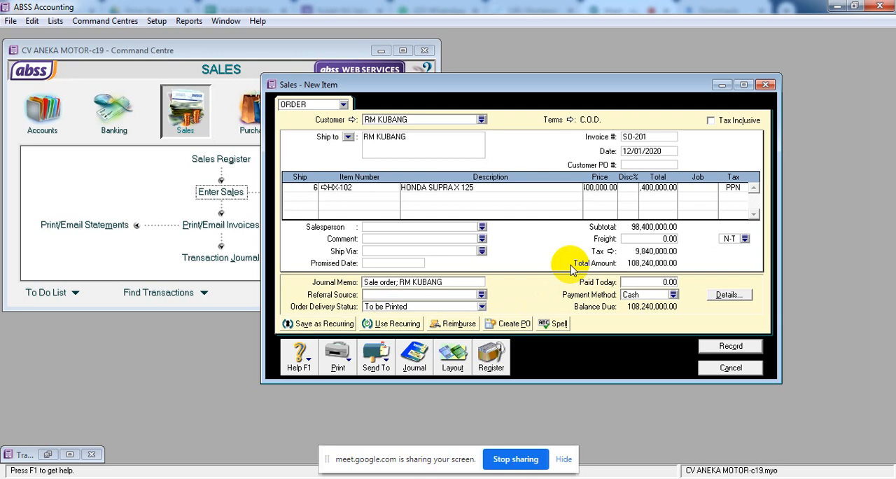
Try to recap the order's journal transaction, and record the order.
key(ctrl+r)
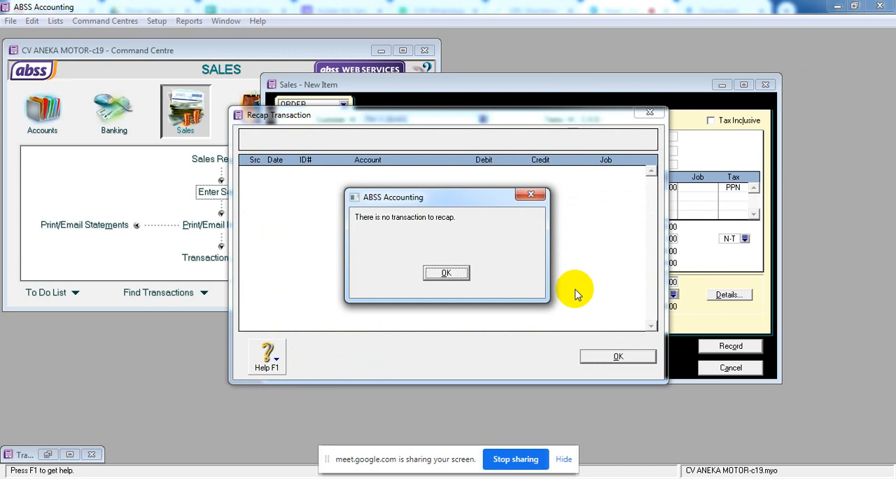
click(459, 278)
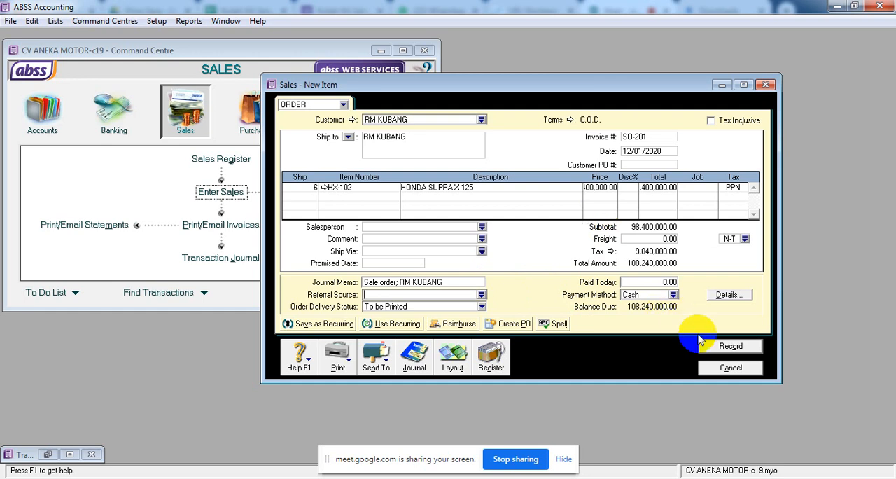
click(729, 350)
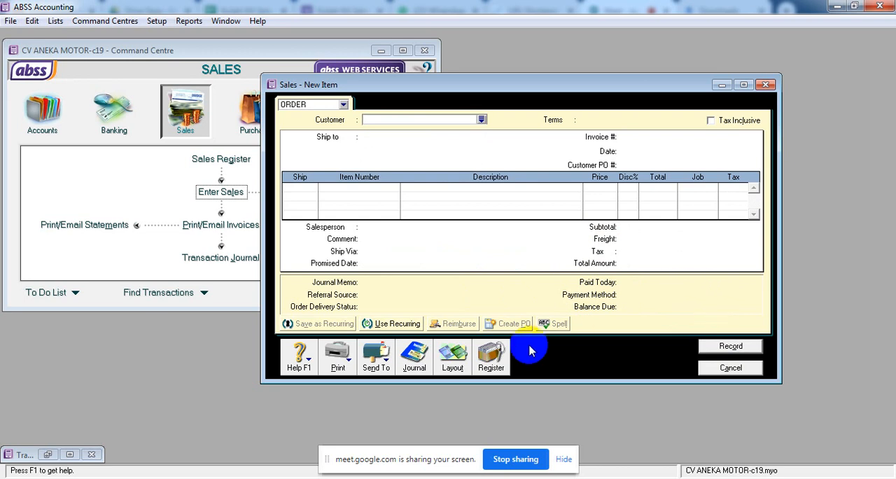
Change the new sale's layout to Service and its type to INVOICE.
click(468, 361)
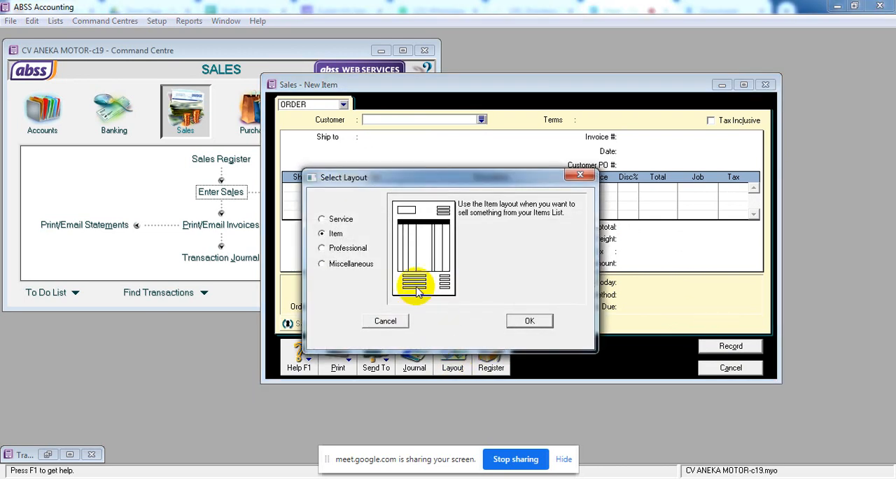
click(340, 218)
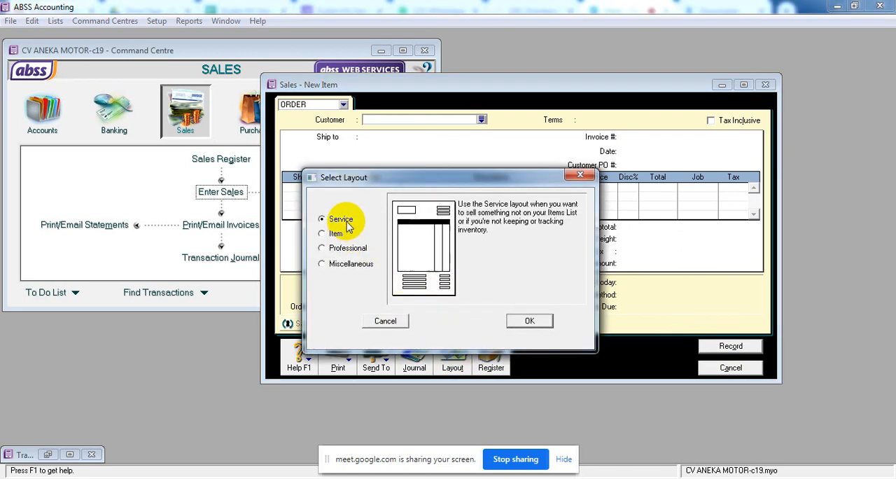
click(545, 323)
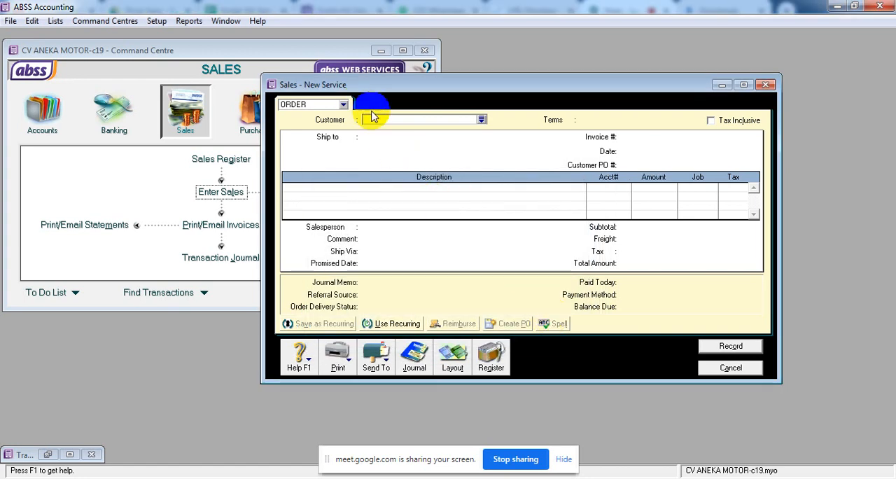
click(348, 105)
click(308, 130)
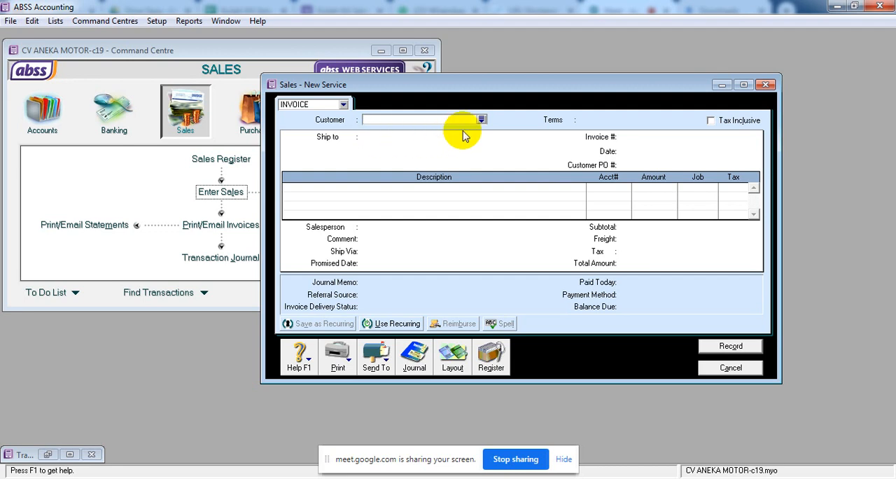
Create a customer card named PELANGGAN SERVIS from the invoice's customer list.
click(483, 120)
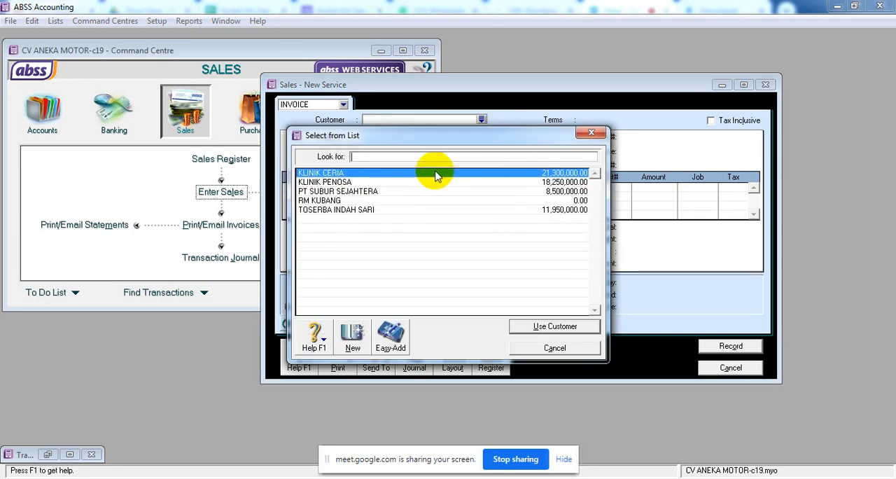
click(354, 340)
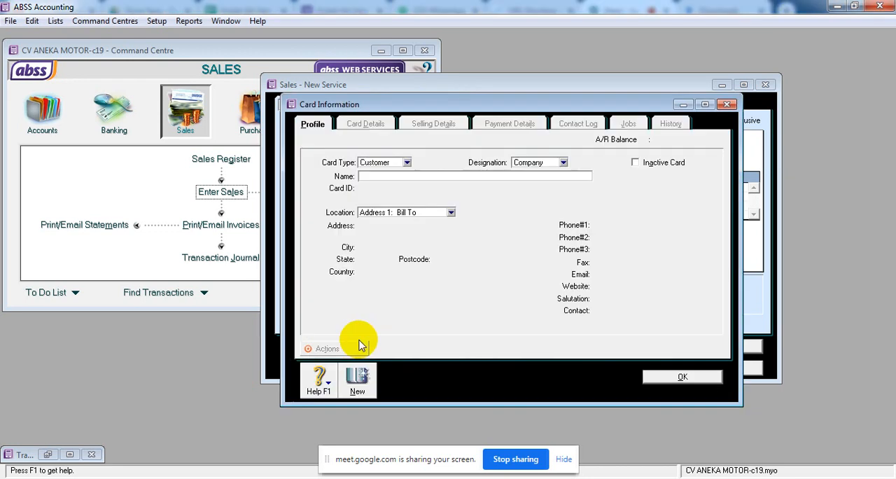
text(PELANGGAN SERVIS)
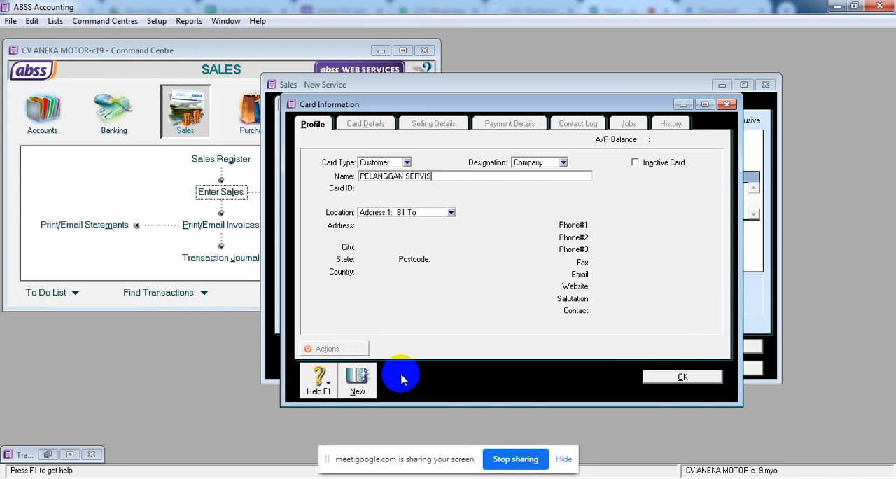
click(681, 376)
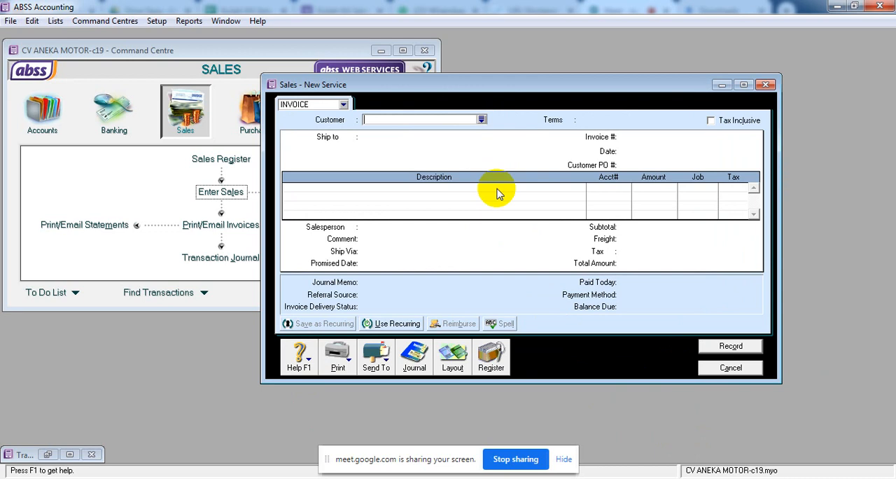
Assign PELANGGAN SERVIS as the service invoice's customer.
click(481, 120)
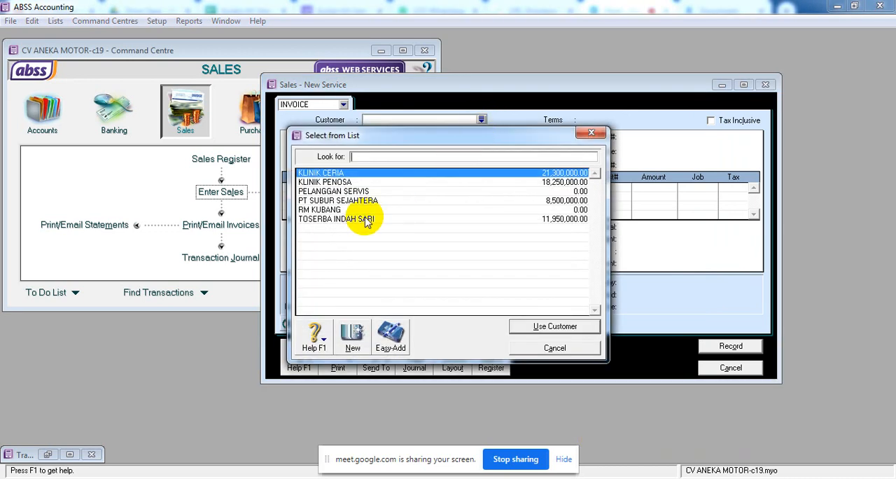
click(359, 192)
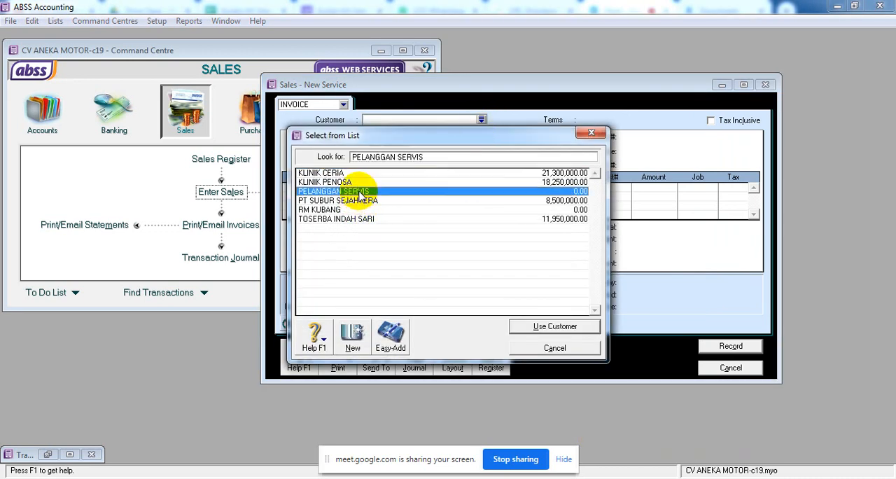
click(532, 326)
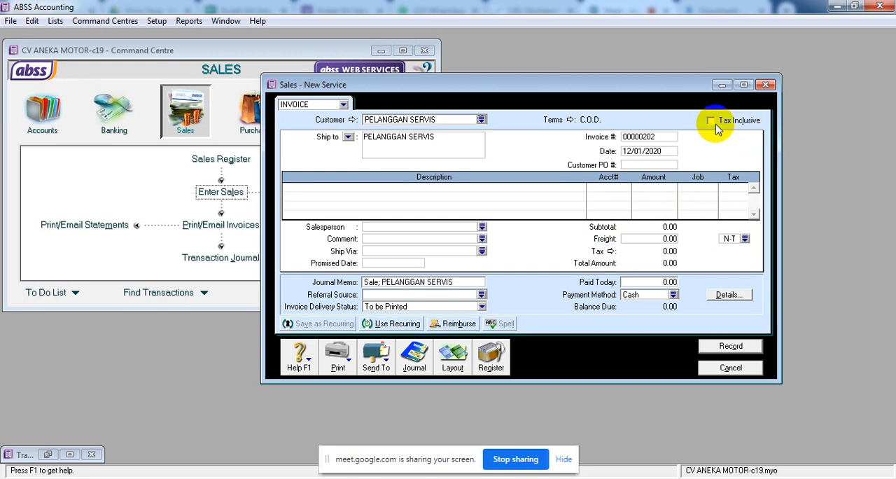
Enter the service invoice's number and set the invoice date to 14/01/2020.
click(658, 137)
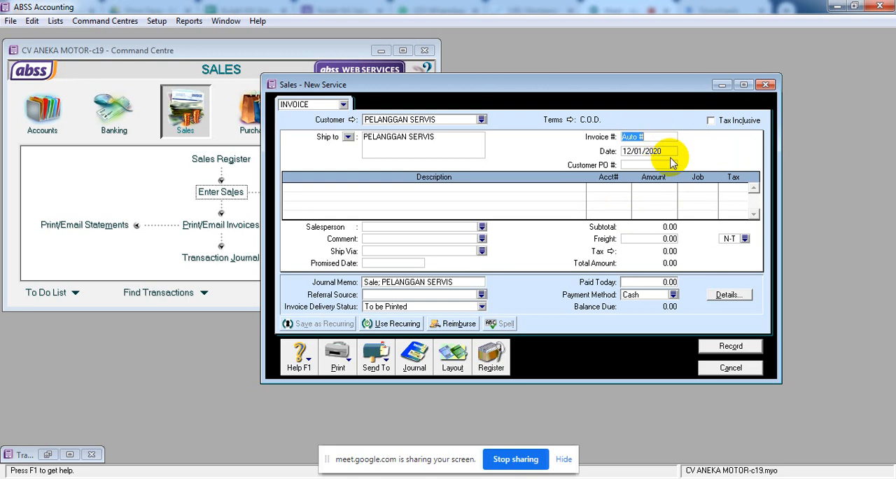
text(TU-001)
click(664, 153)
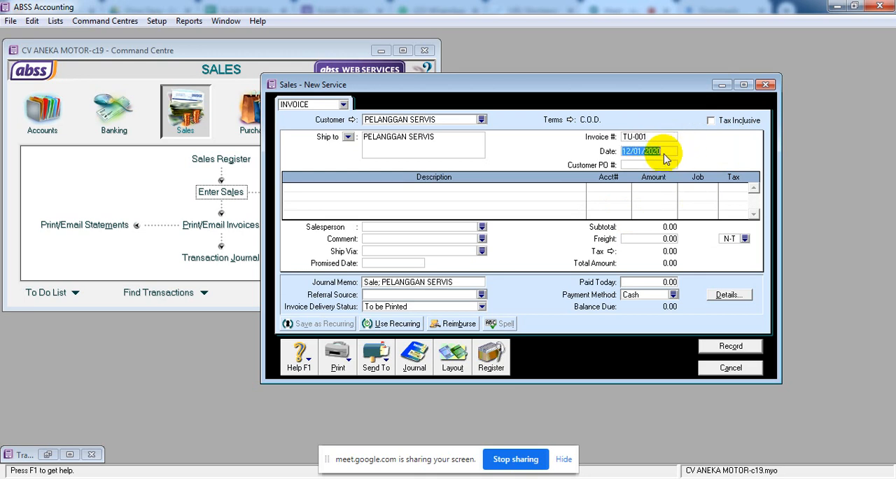
text(14)
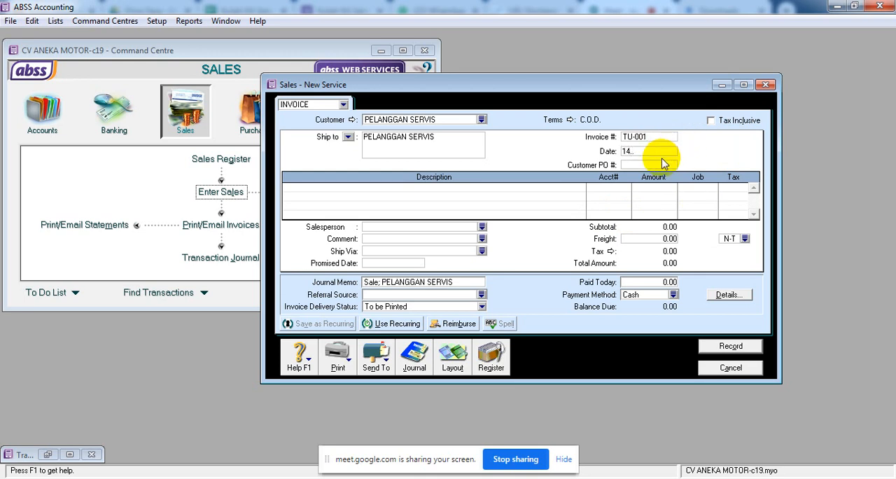
text(.1.20)
key(Tab)
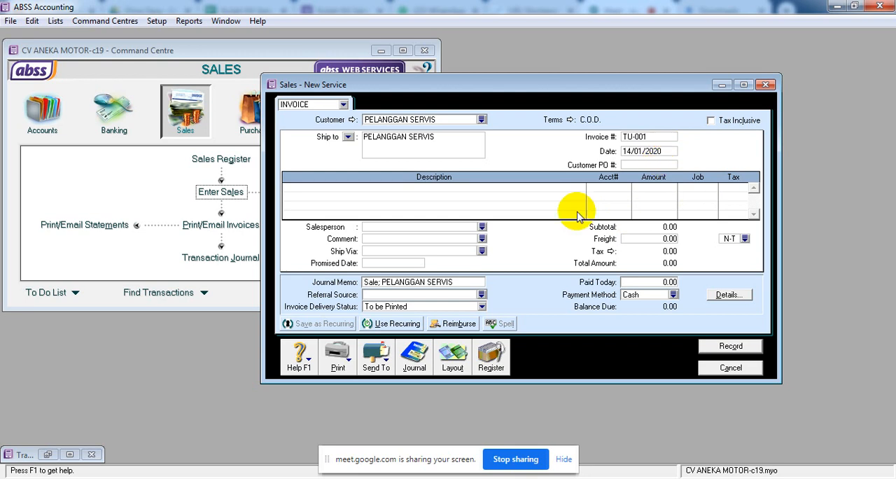
Describe the first invoice line as "Penerimaan jasa servis dari pelanggan".
click(485, 191)
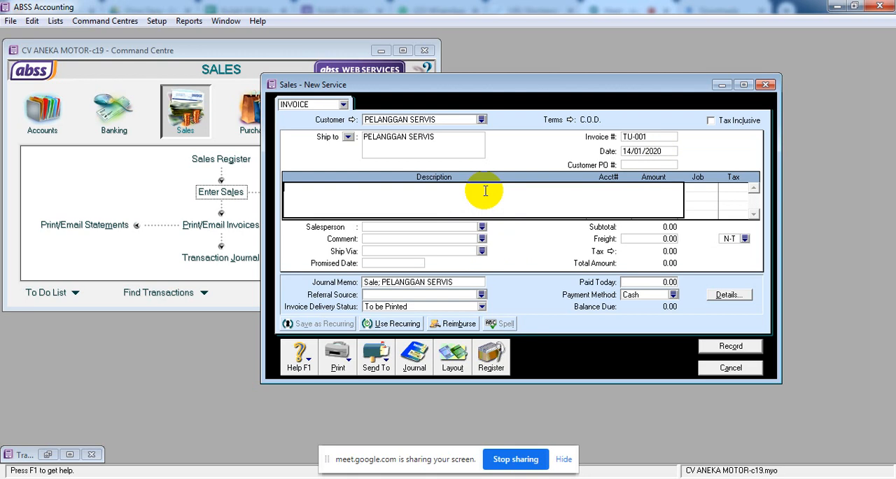
text(Penerimaan jasa servis dari pelang)
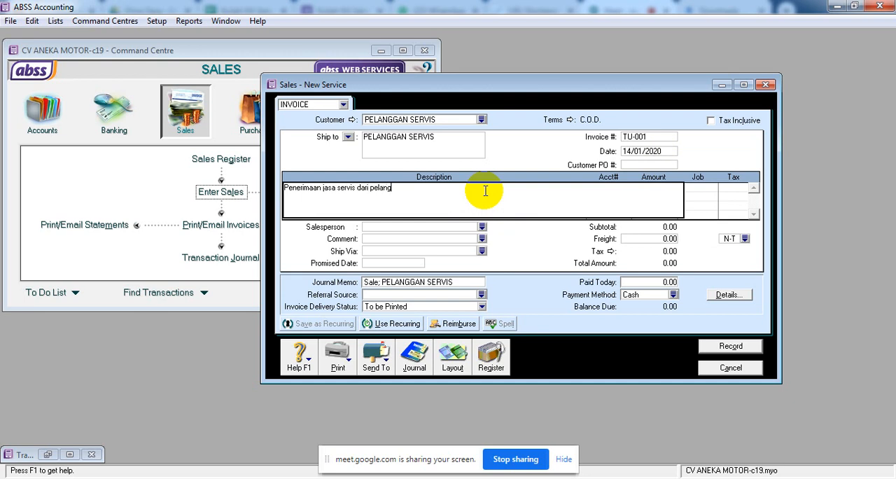
text(gan)
key(Tab)
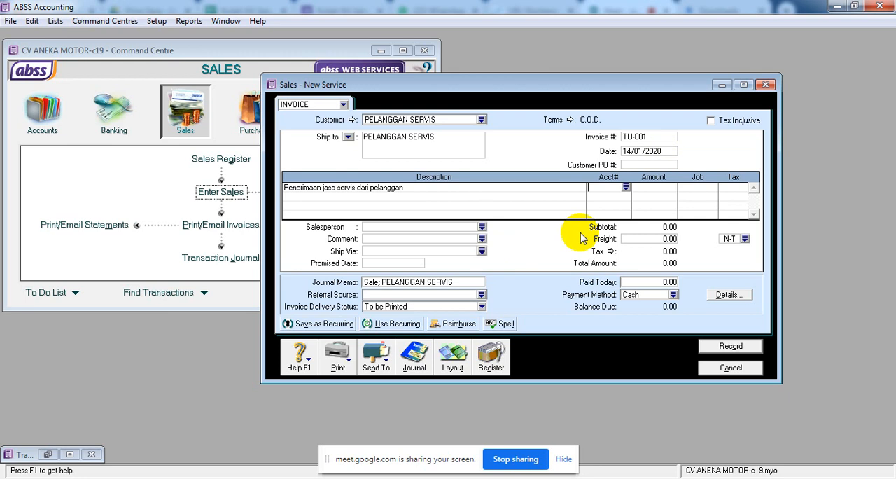
Start a new detail income account numbered 4-4000 from the invoice line's account list.
text(4)
click(626, 188)
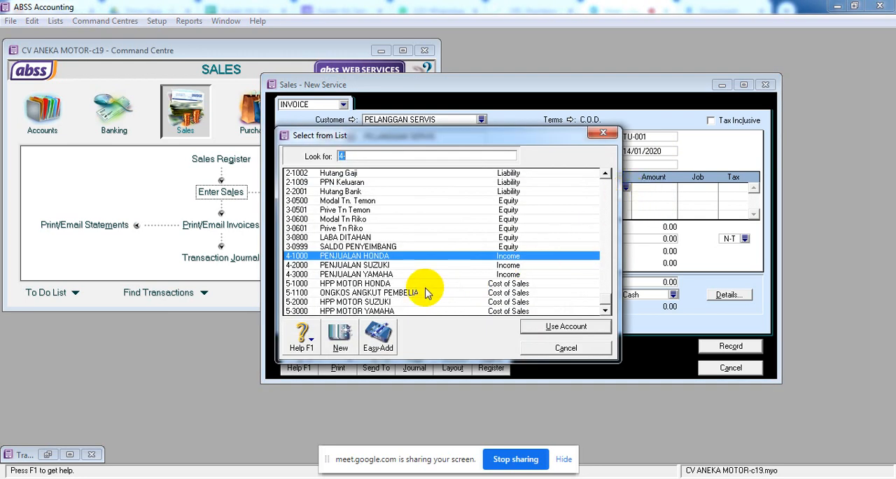
click(381, 264)
click(383, 274)
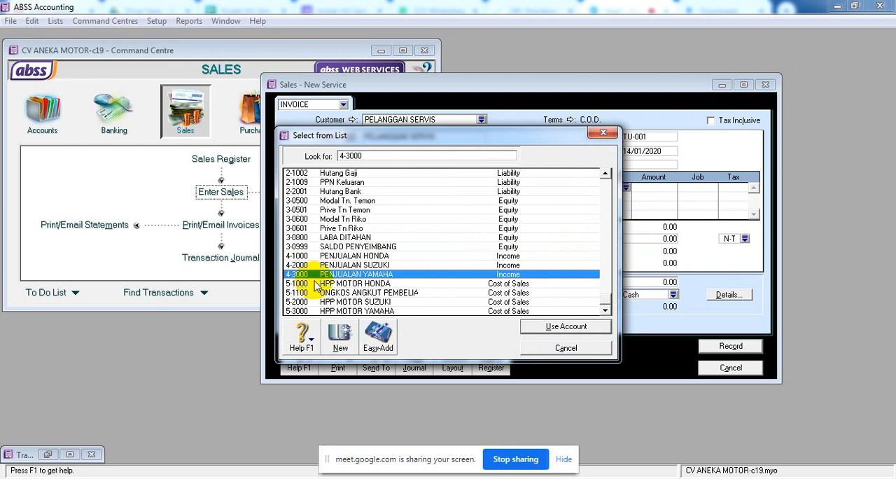
click(341, 339)
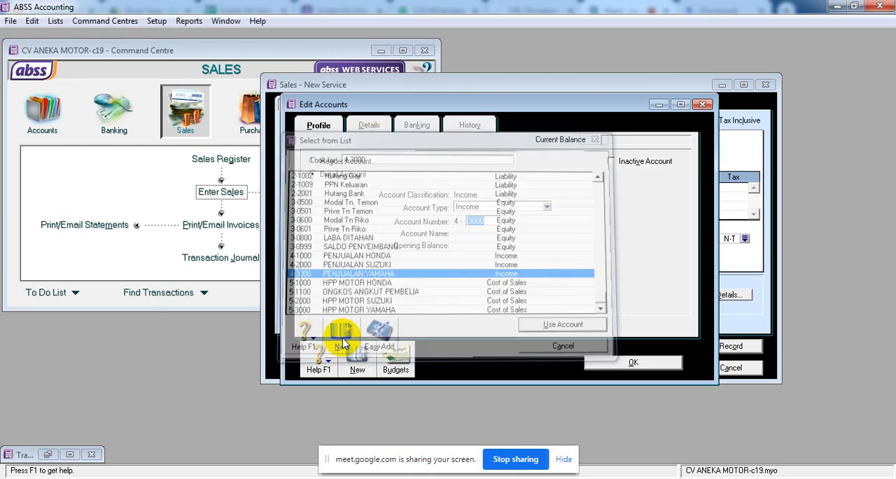
text(3)
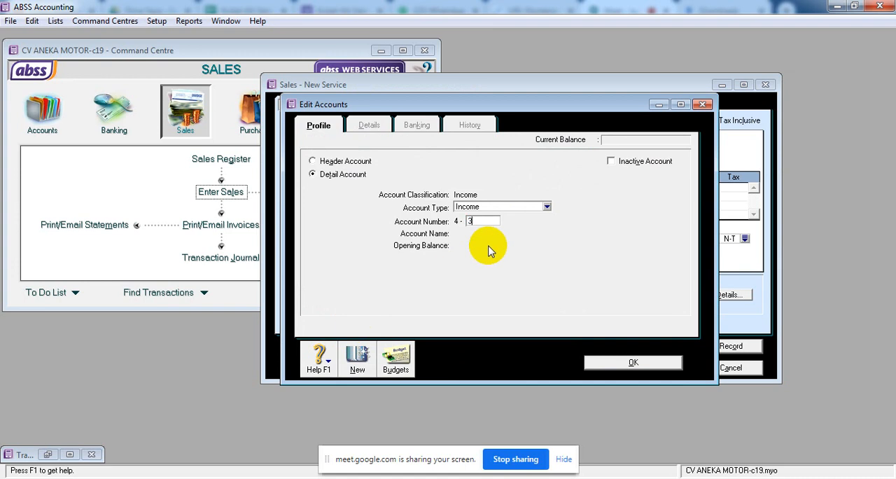
key(BackSpace)
text(4000)
key(Tab)
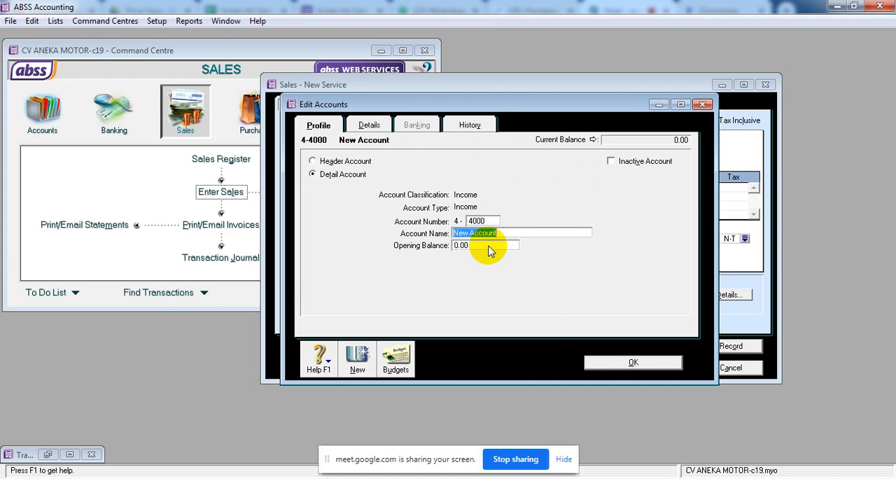
Name the new income account PENDAPATAN SERVIS and save it.
text(pe)
key(BackSpace)
key(BackSpace)
text(PENDAPATAN SERVIS)
click(630, 363)
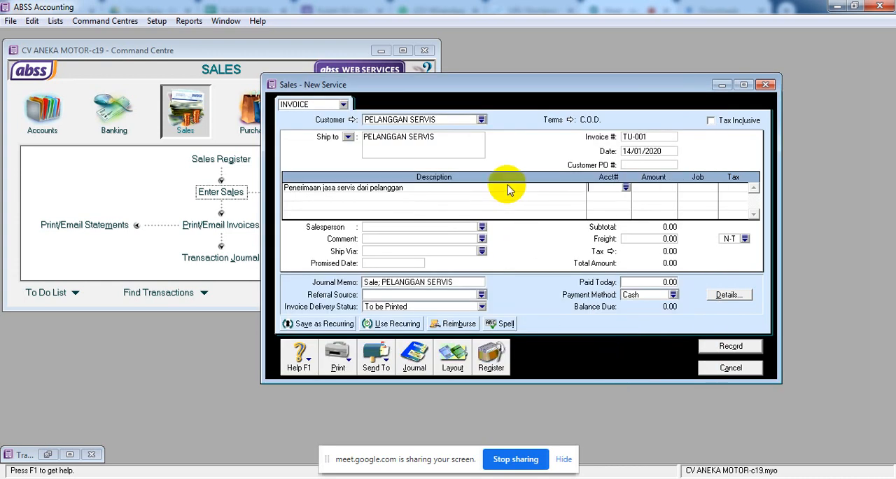
Assign the PENDAPATAN SERVIS account to the first invoice line and set its amount to 2,250,000.
click(626, 187)
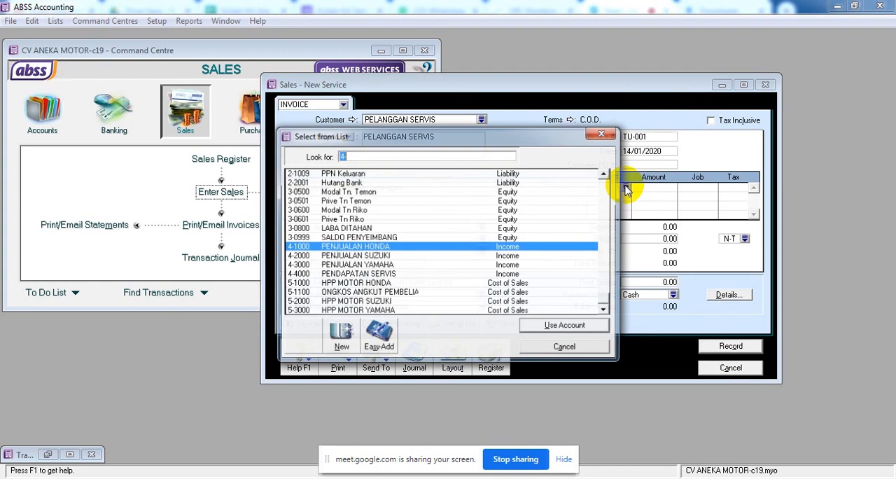
double_click(390, 275)
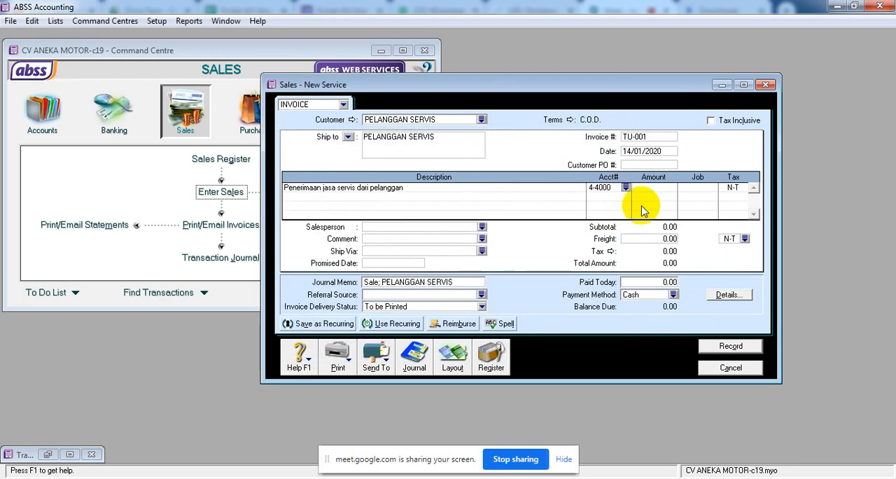
click(661, 189)
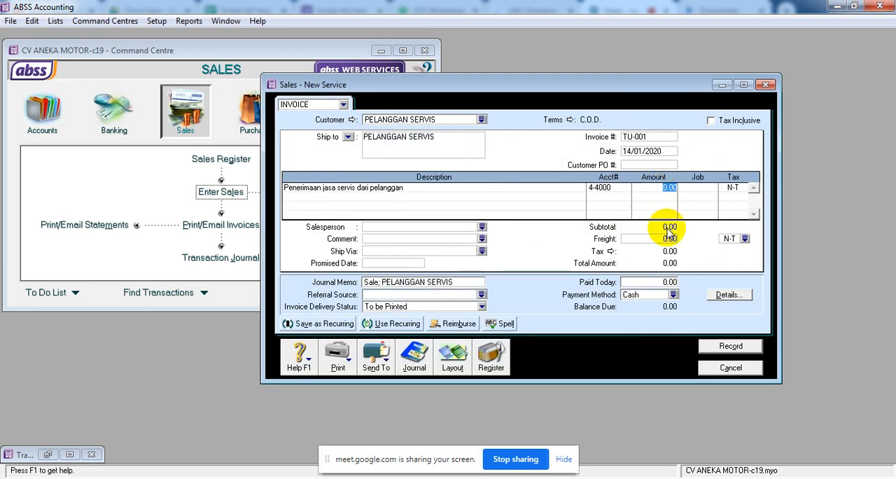
text(2,250,0)
text(00)
key(Tab)
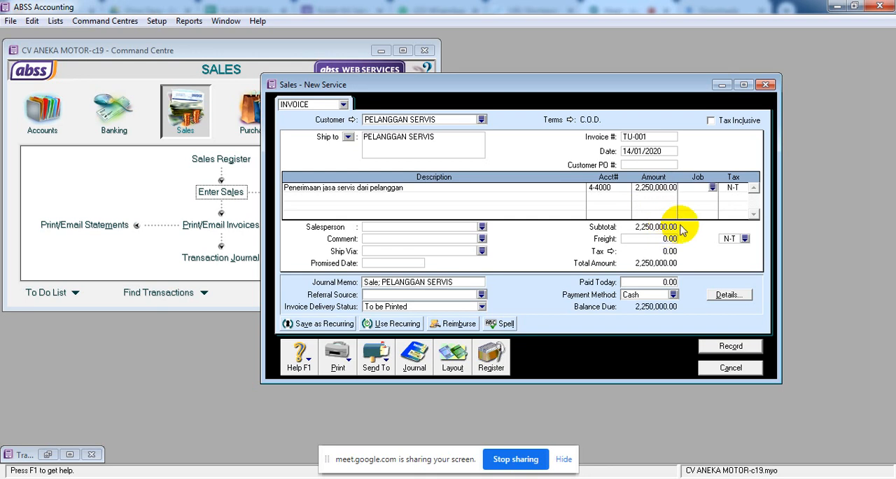
Apply the PPN (Pajak Pertambahan Nilai) tax code to the service line.
click(742, 189)
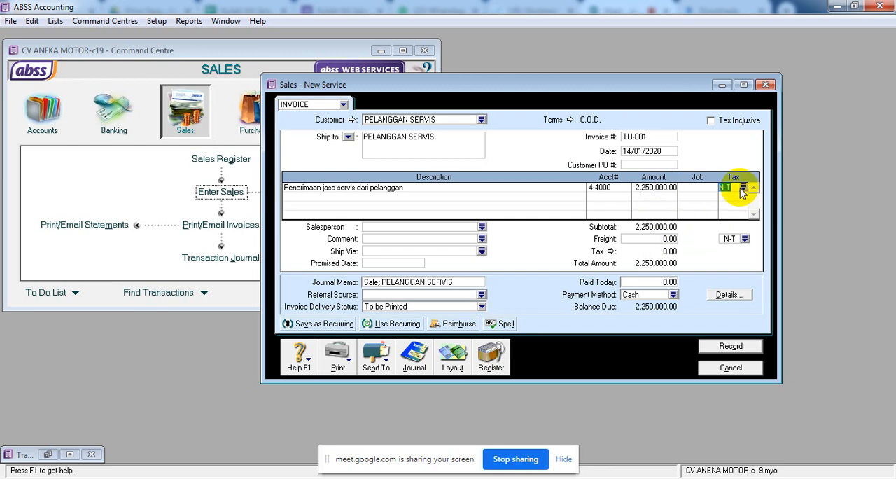
click(743, 189)
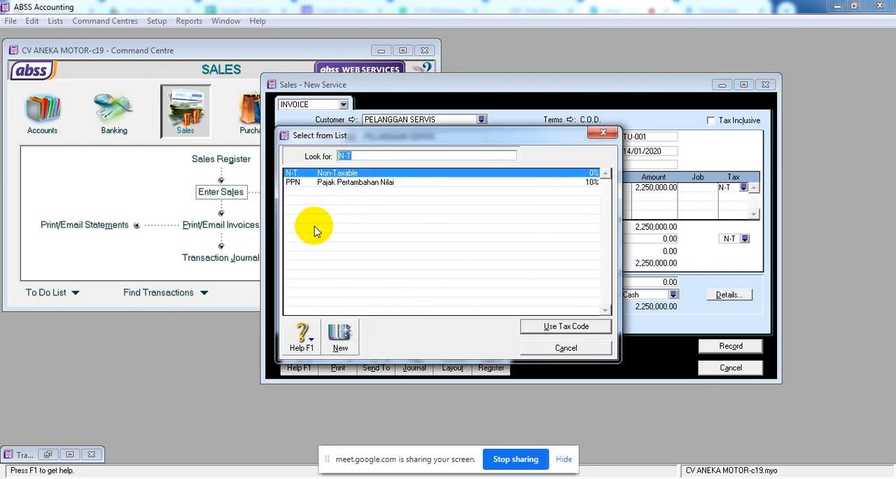
click(340, 184)
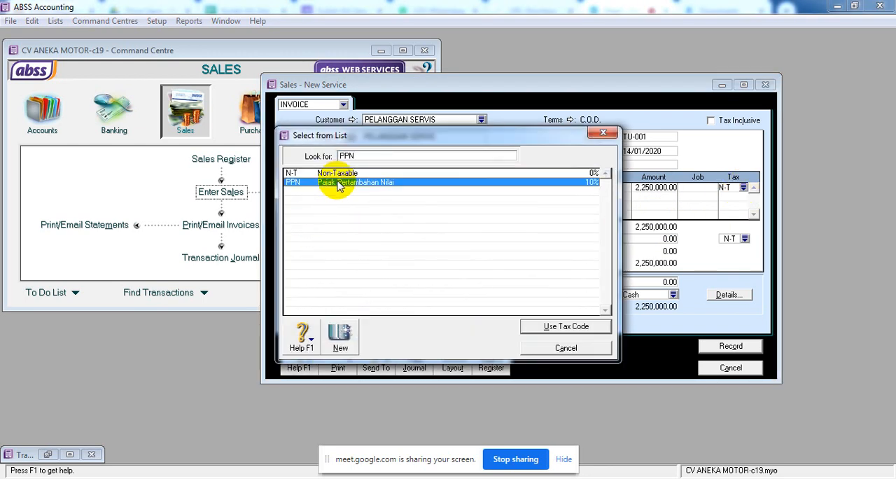
click(561, 328)
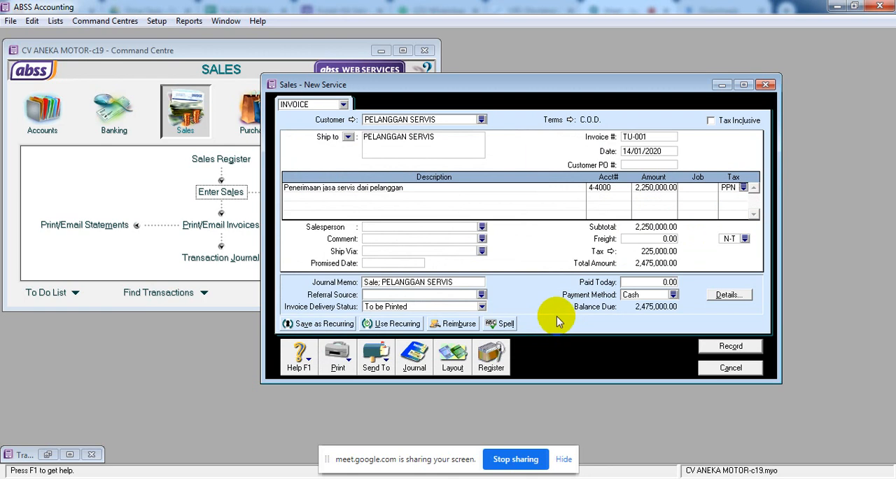
Edit the journal memo to read "Sale jasa; PELANGGAN SERVIS".
click(378, 284)
click(377, 284)
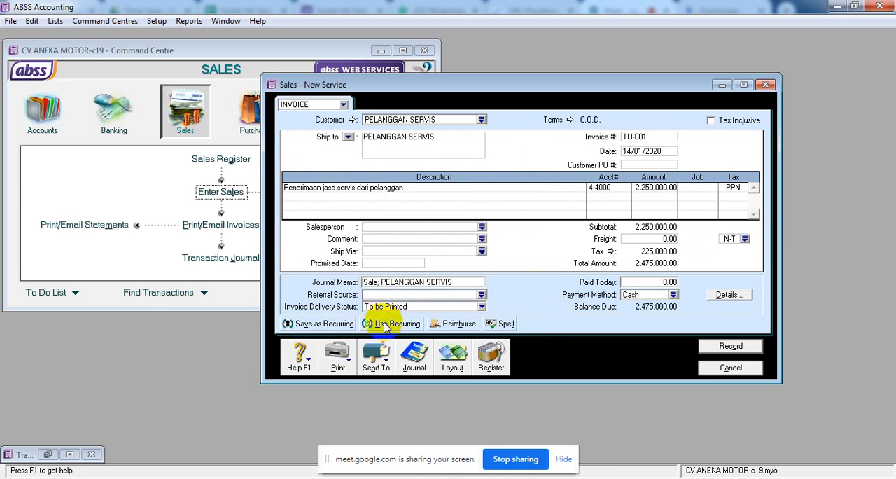
text(JASA)
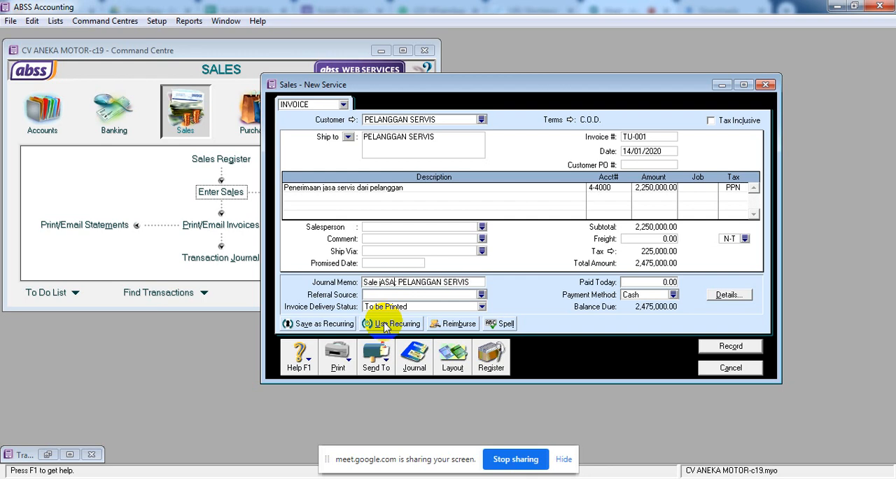
key(BackSpace)
key(BackSpace)
key(BackSpace)
key(BackSpace)
key(BackSpace)
key(Delete)
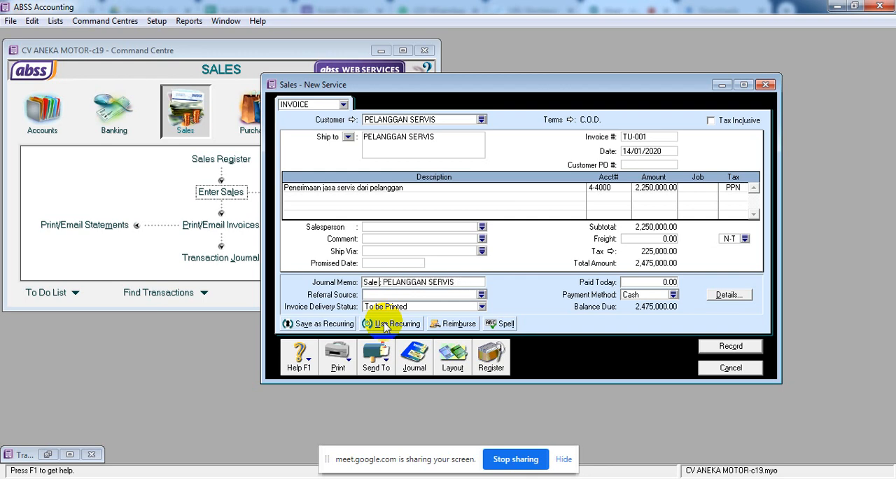
text(jasa)
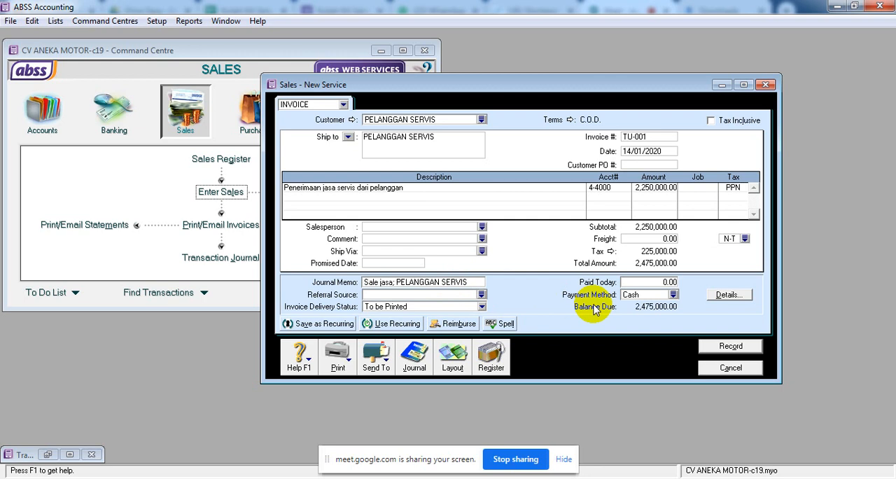
Preview the invoice's journal recap, close it, and enter 2,475,000 as the amount paid today.
key(ctrl+r)
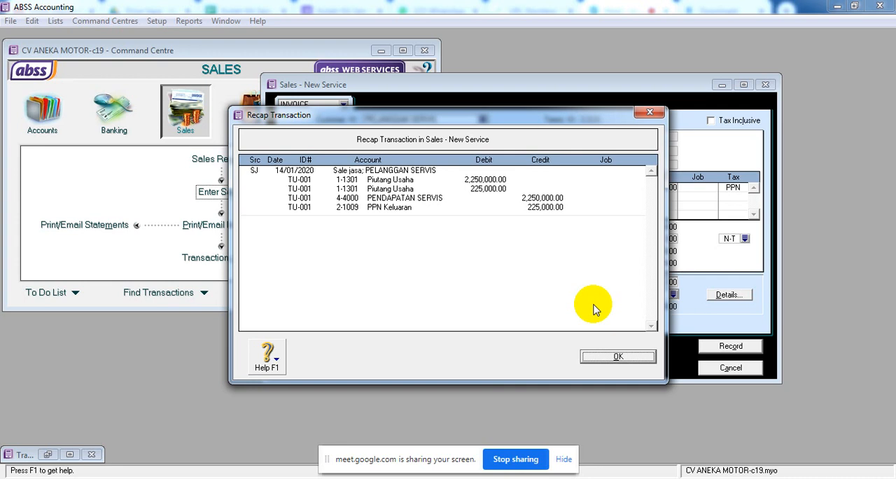
click(619, 359)
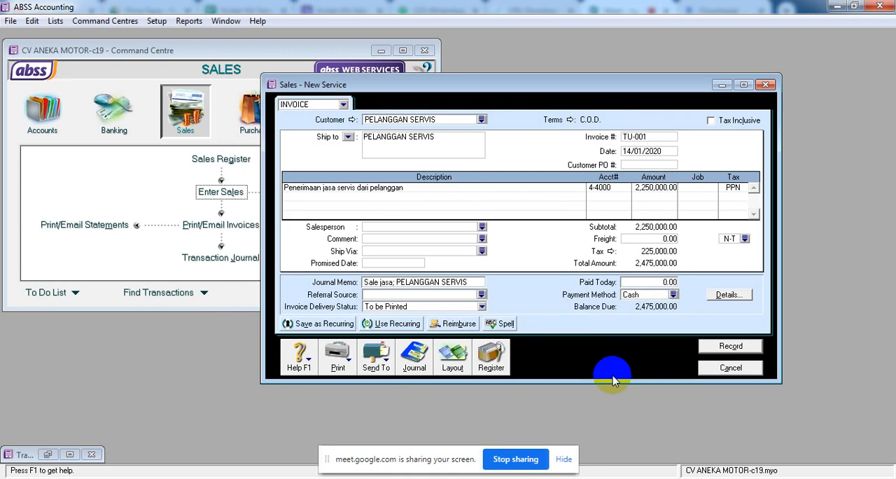
click(641, 283)
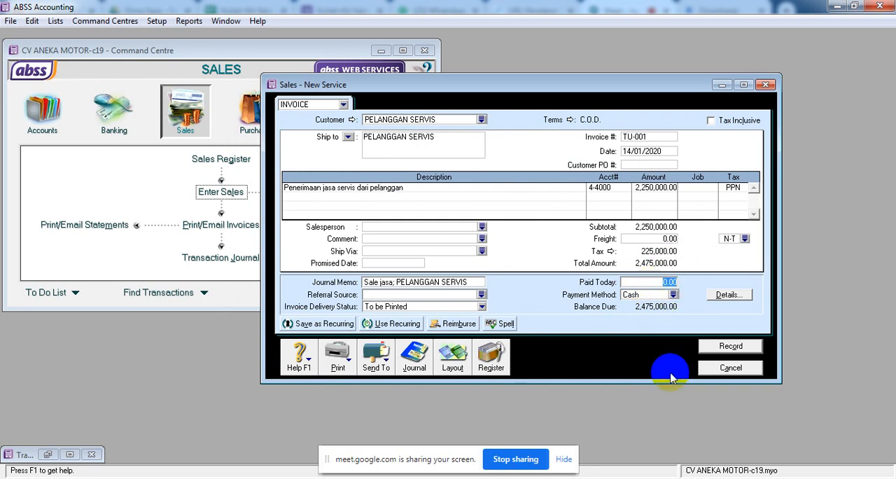
text(2475000)
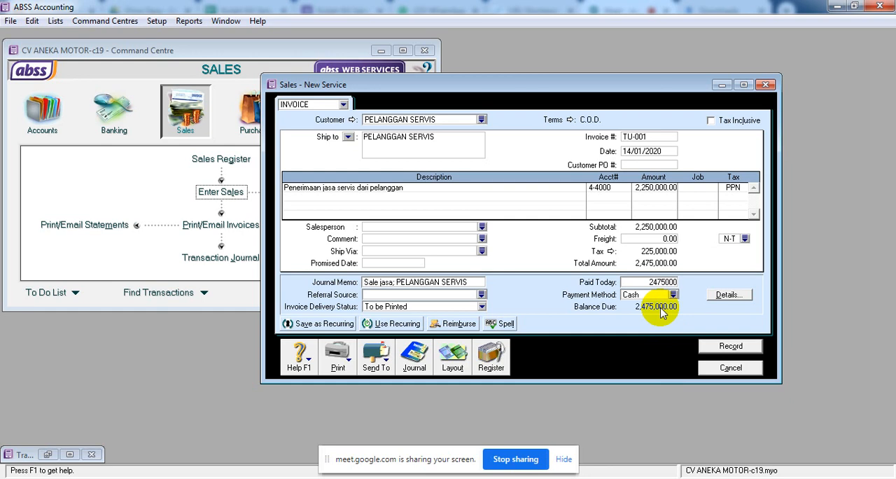
key(Tab)
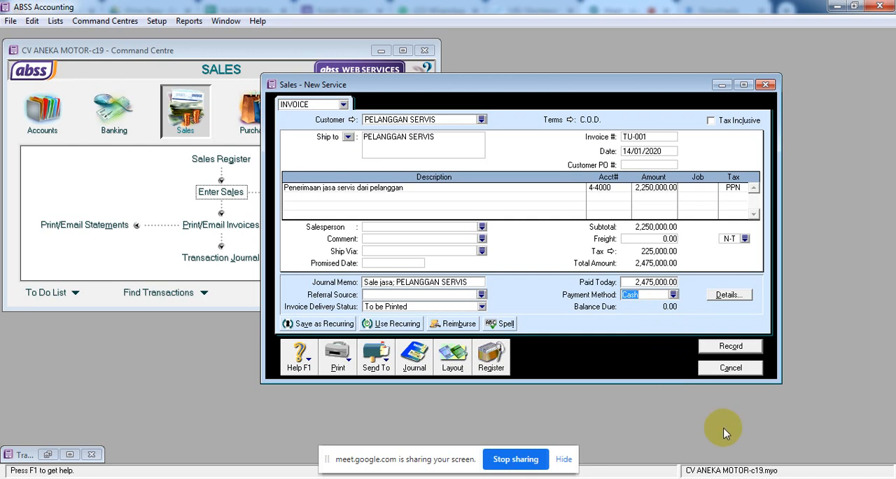
Check the transaction recap including the cash receipt, and record the service invoice.
key(ctrl+r)
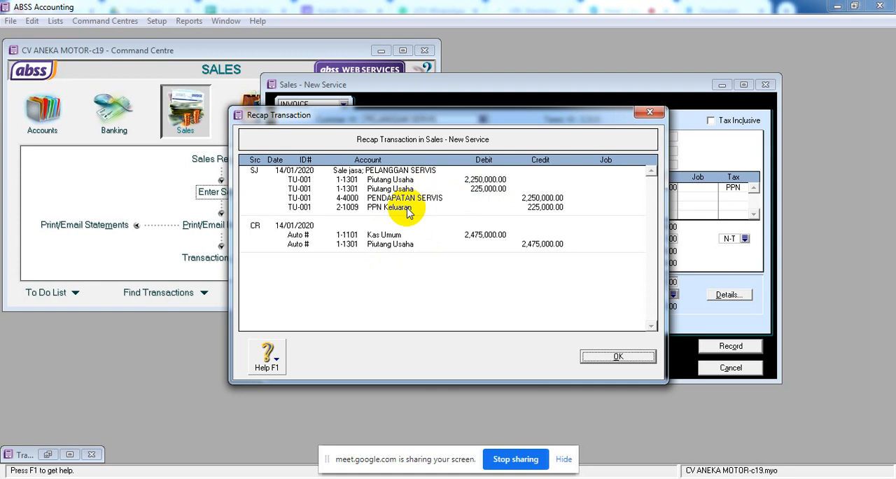
click(618, 358)
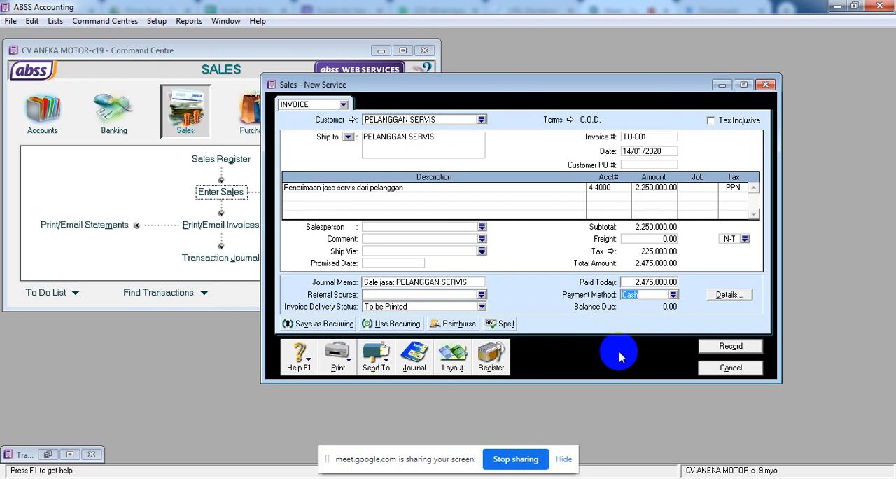
click(740, 348)
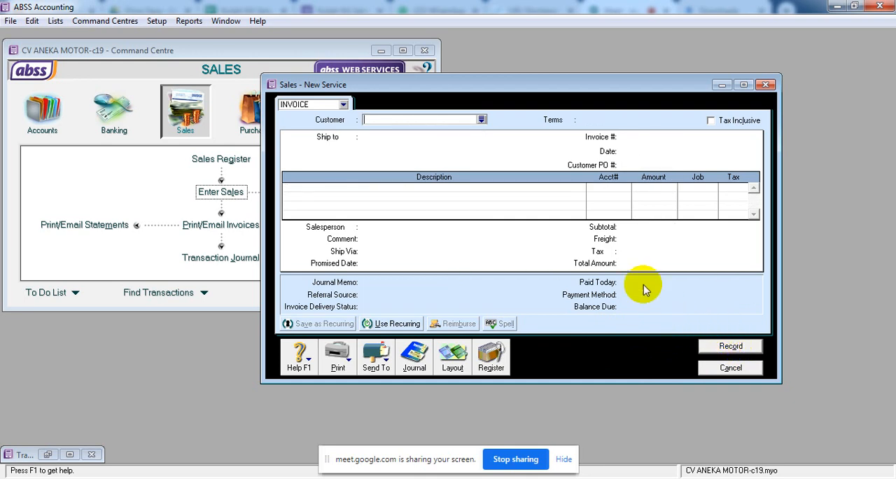
Switch the blank sales form to the Item layout and change its type to Quote.
click(451, 361)
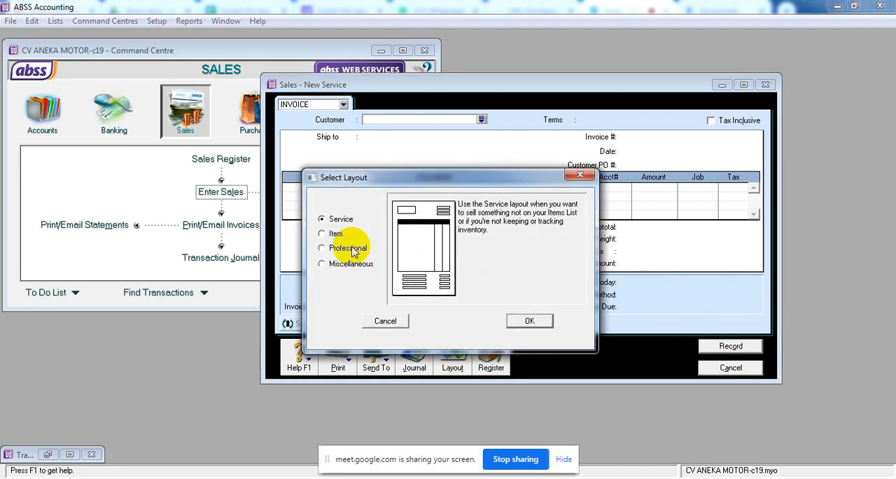
click(332, 234)
click(529, 322)
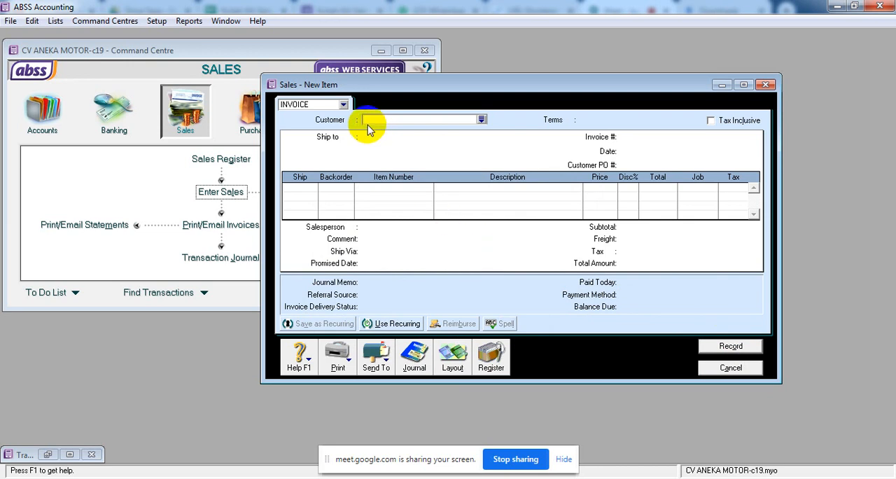
click(344, 105)
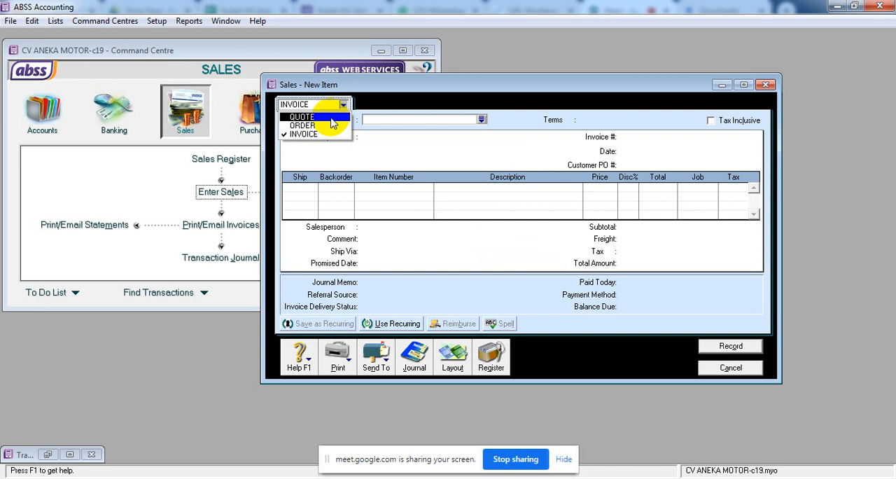
click(333, 118)
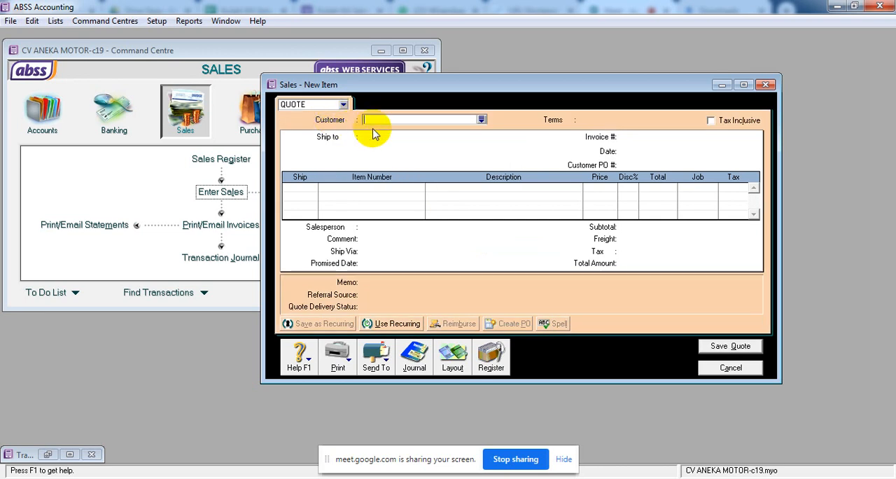
Create a customer card named TOKO BUKU LARIS from the quote's customer list.
click(482, 119)
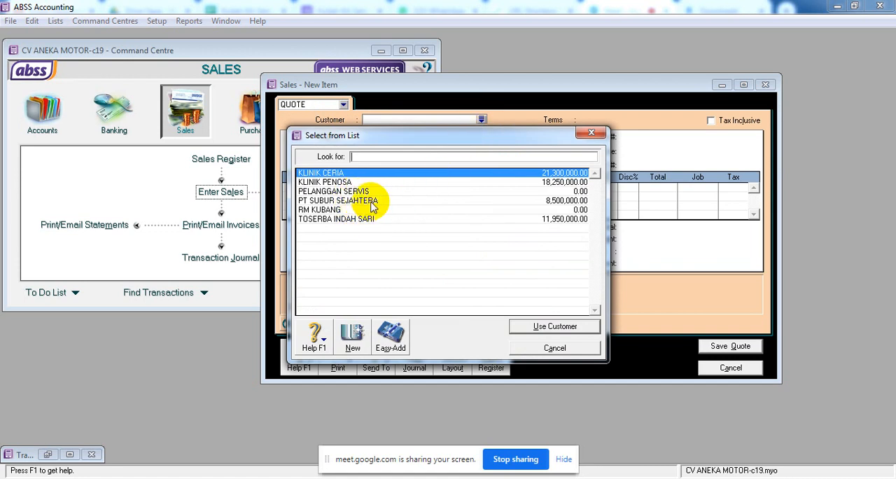
click(354, 339)
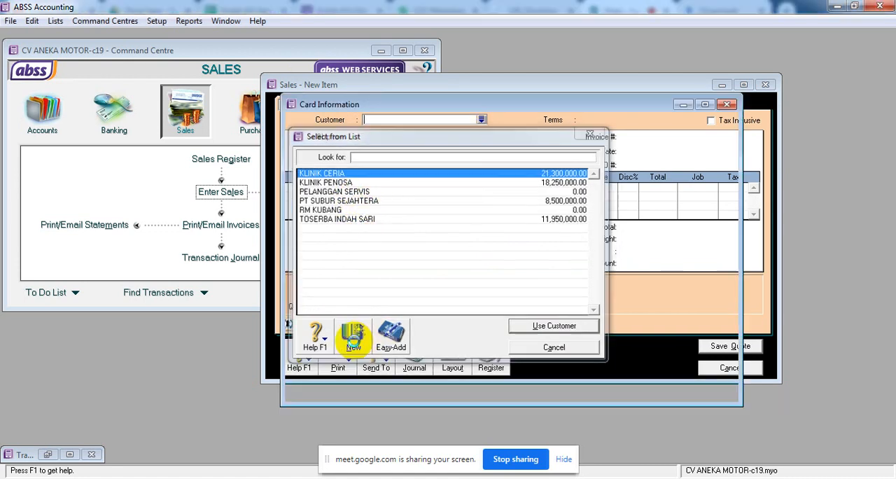
text(toko)
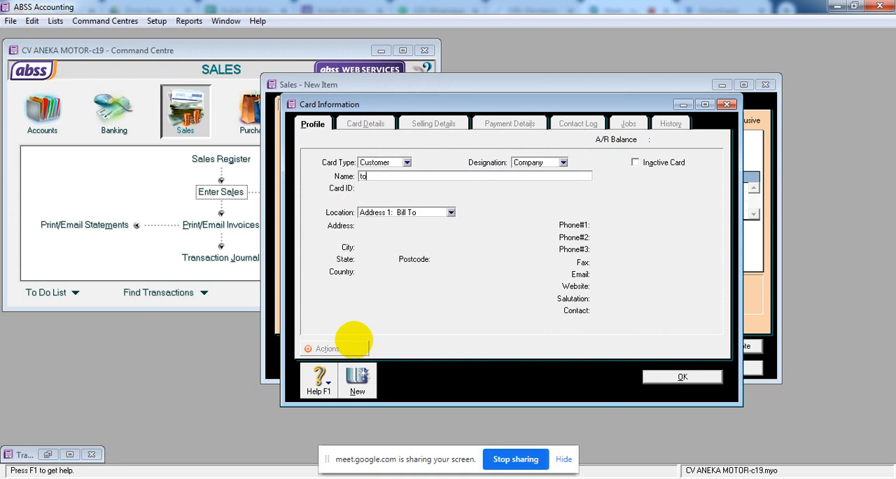
key(BackSpace)
key(BackSpace)
key(BackSpace)
key(BackSpace)
text(TOKO BUKU LARIS)
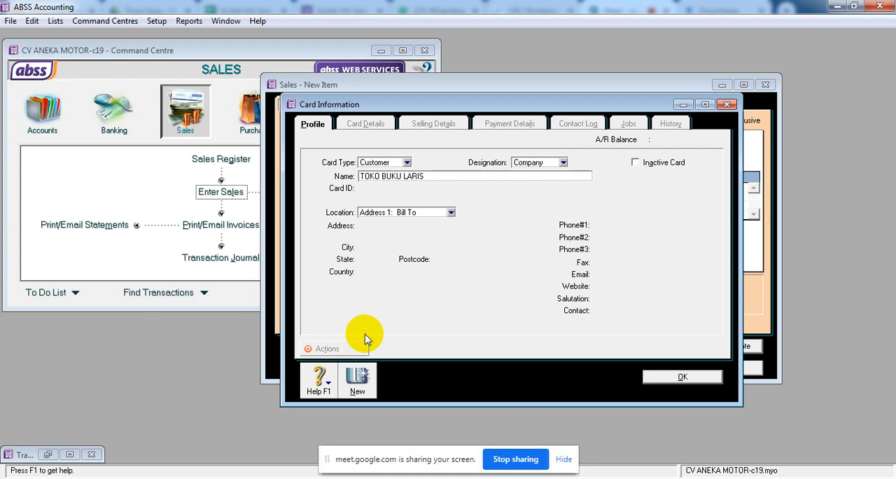
click(665, 378)
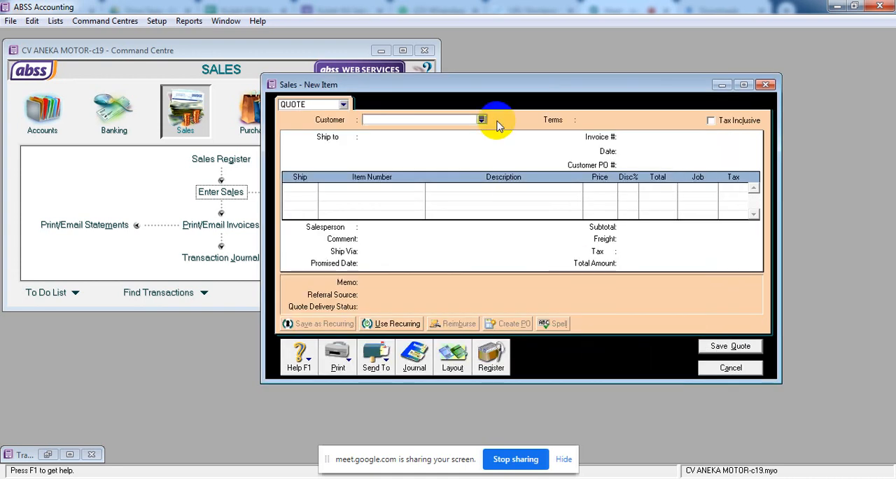
Select TOKO BUKU LARIS as the quote's customer and make the quote tax inclusive.
click(481, 121)
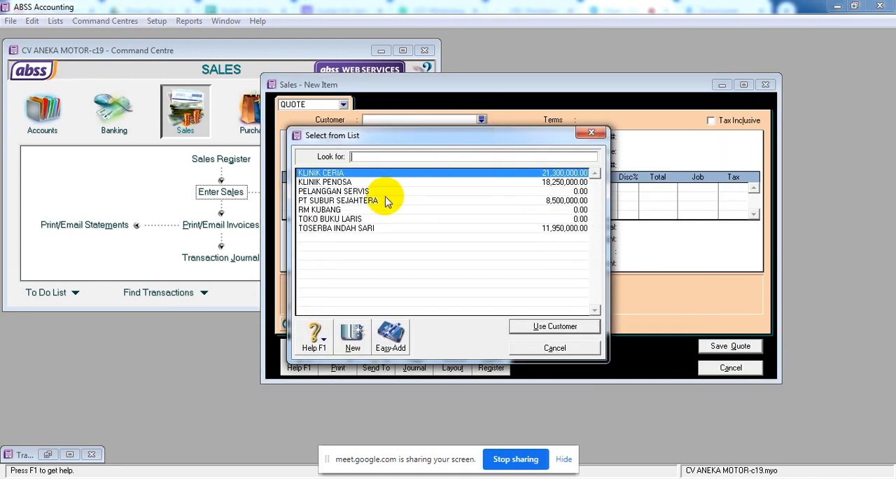
click(367, 219)
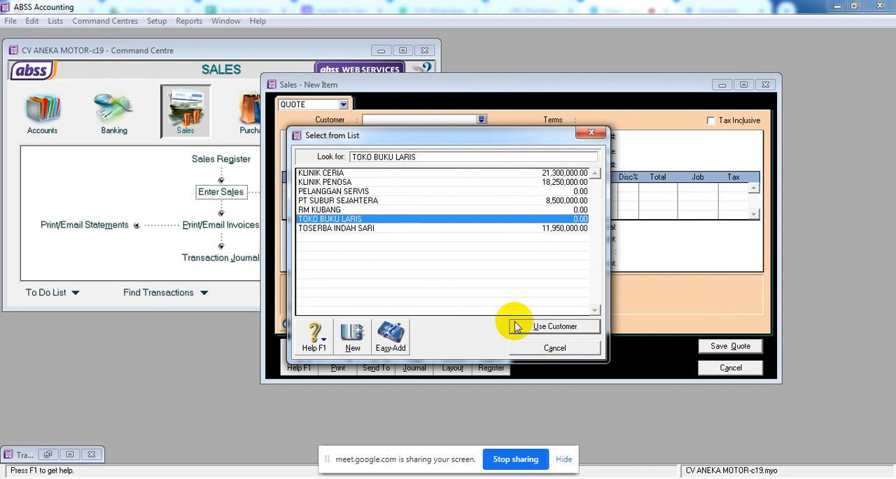
click(535, 330)
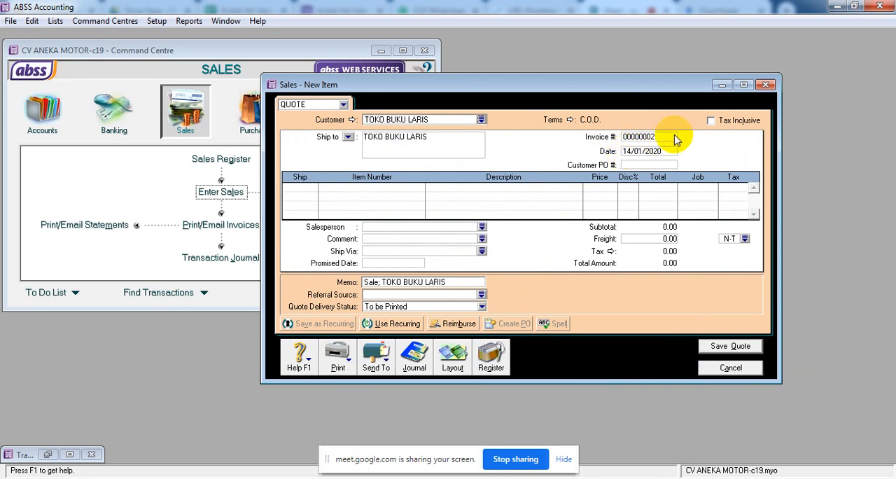
click(710, 121)
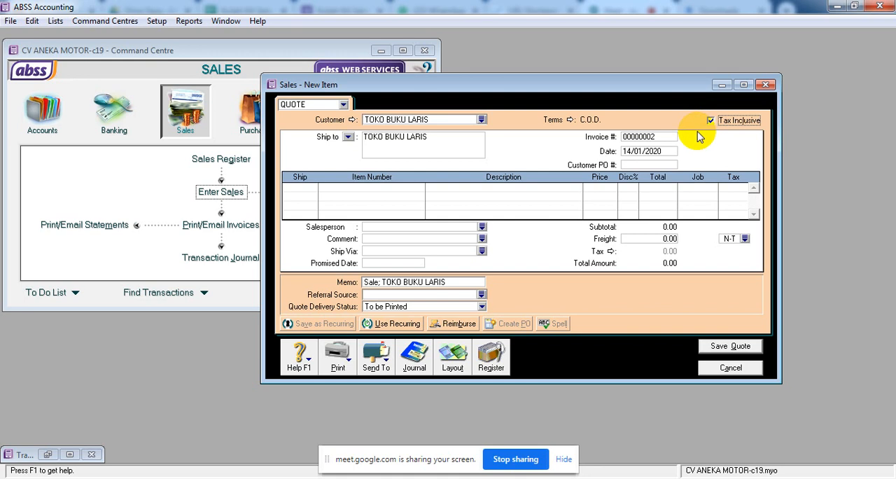
Number the quote SQ-102 and date it 15/01/2020.
click(652, 138)
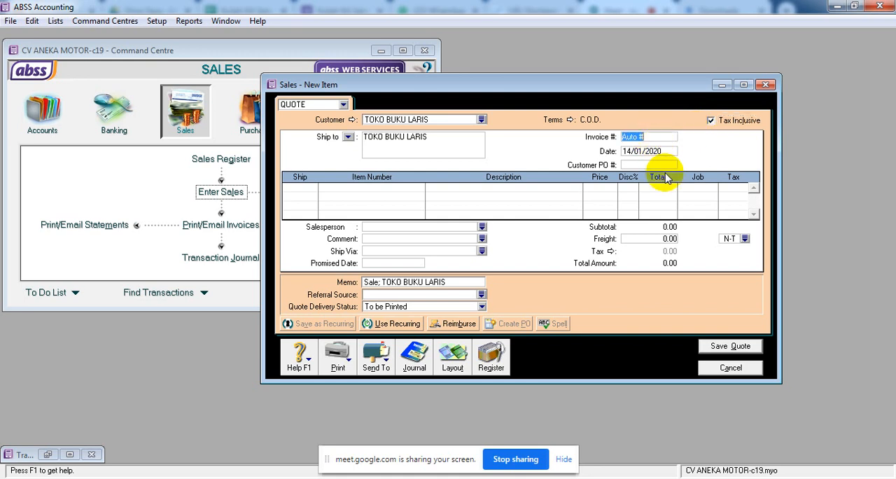
text(SQ)
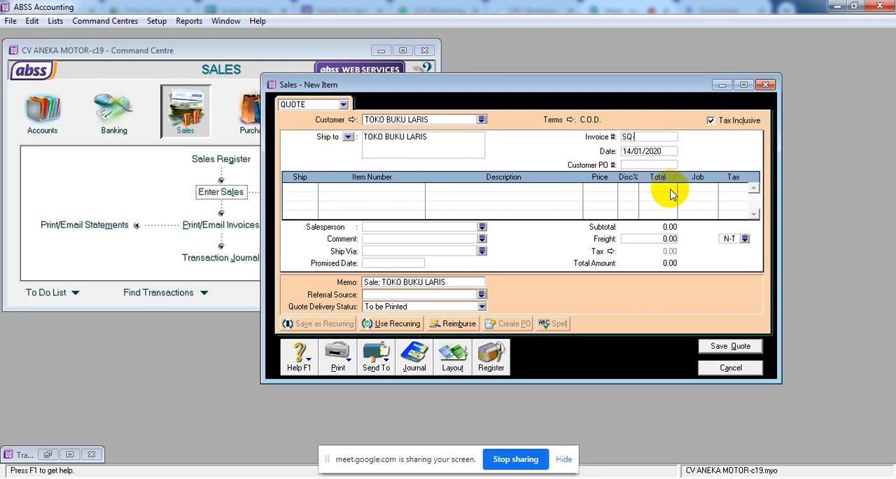
text(-102)
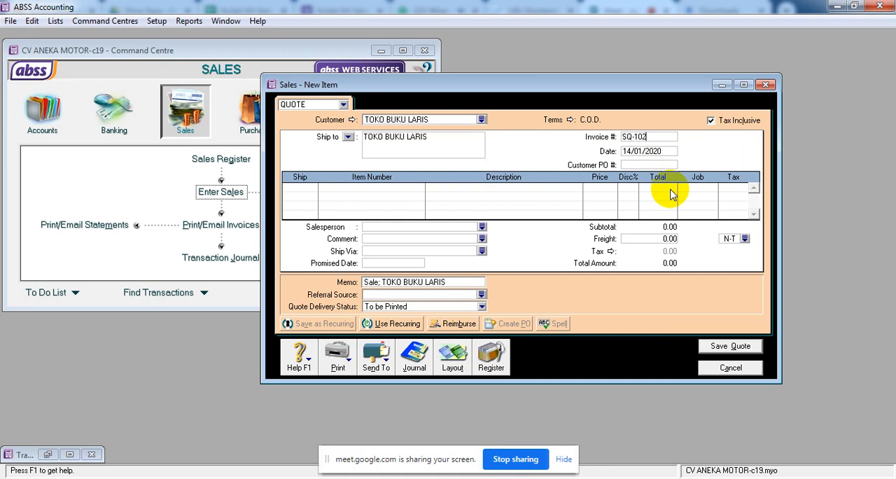
click(662, 150)
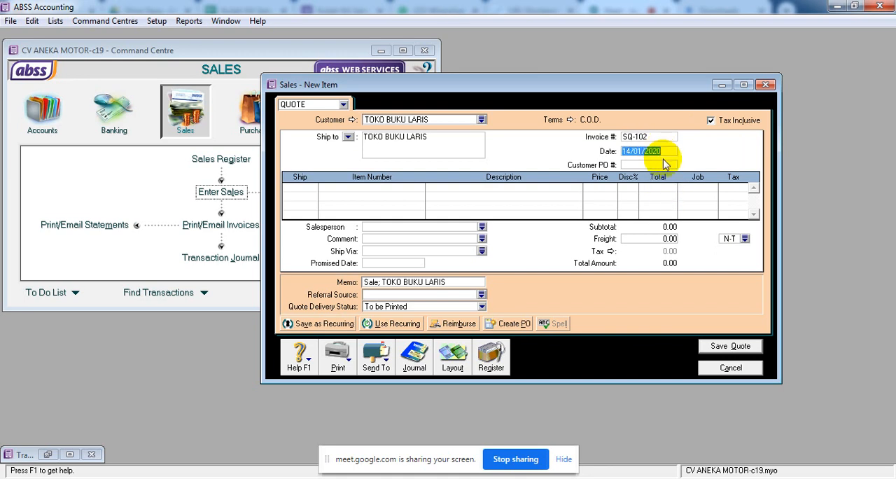
text(15.1.)
click(666, 164)
Add a quote line for 4 units of HSF-101 HONDA SUPRA FIT at 11,400,000 each, and check its price and total.
click(306, 191)
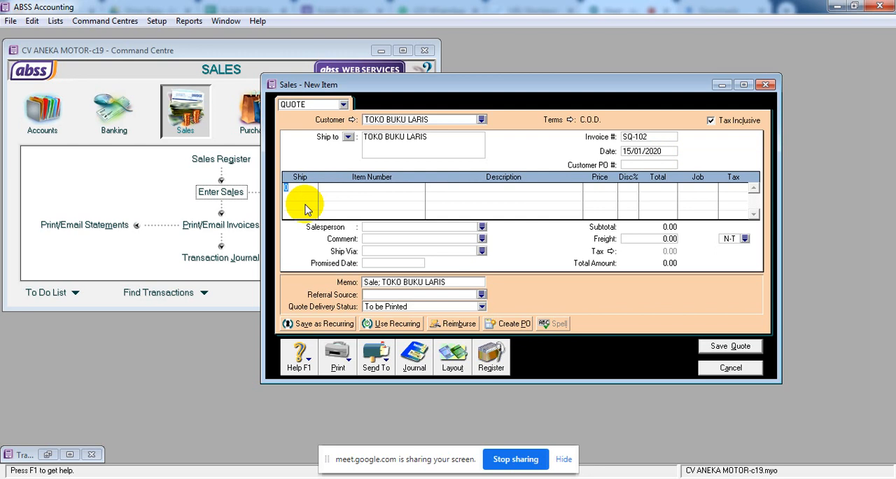
key(Tab)
key(Tab)
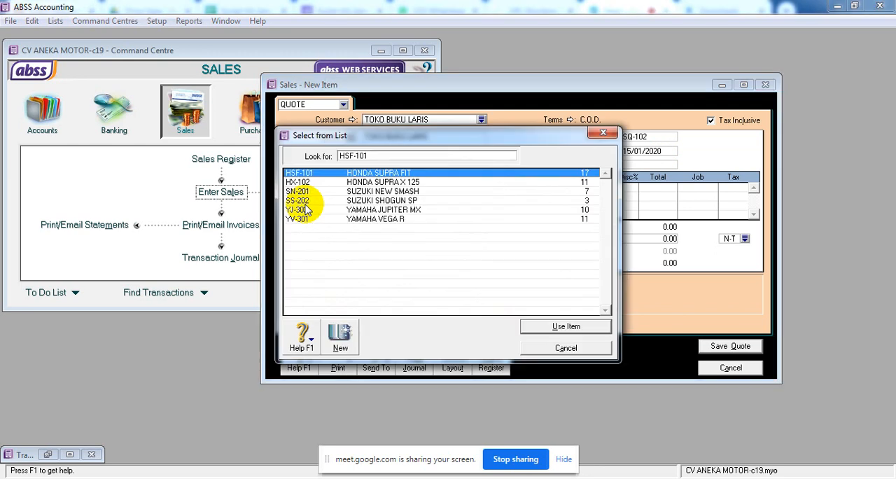
click(544, 329)
key(Tab)
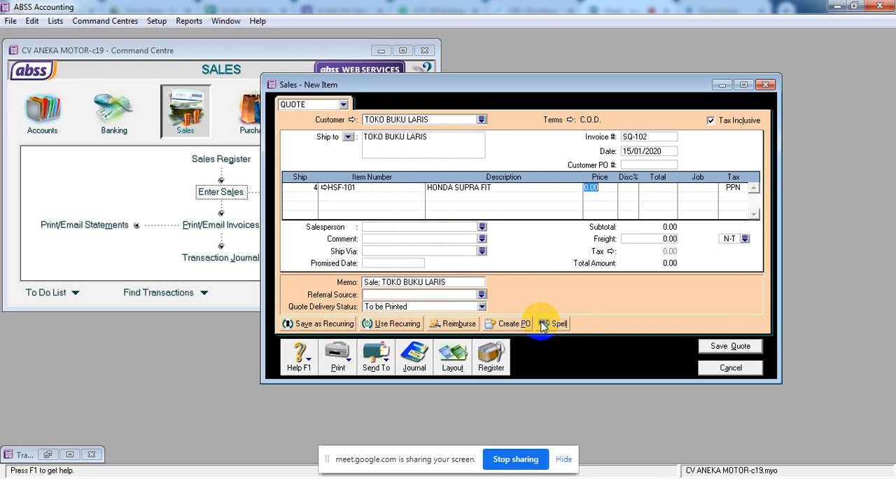
text(114000000)
key(Tab)
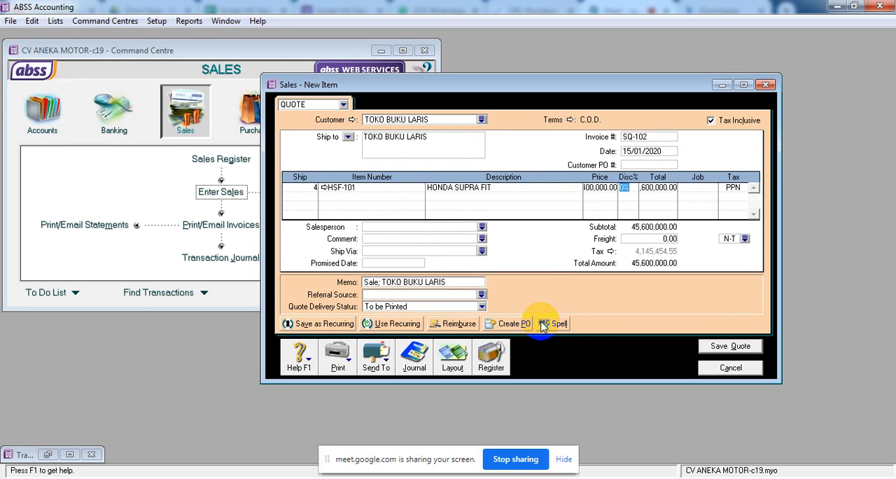
click(599, 189)
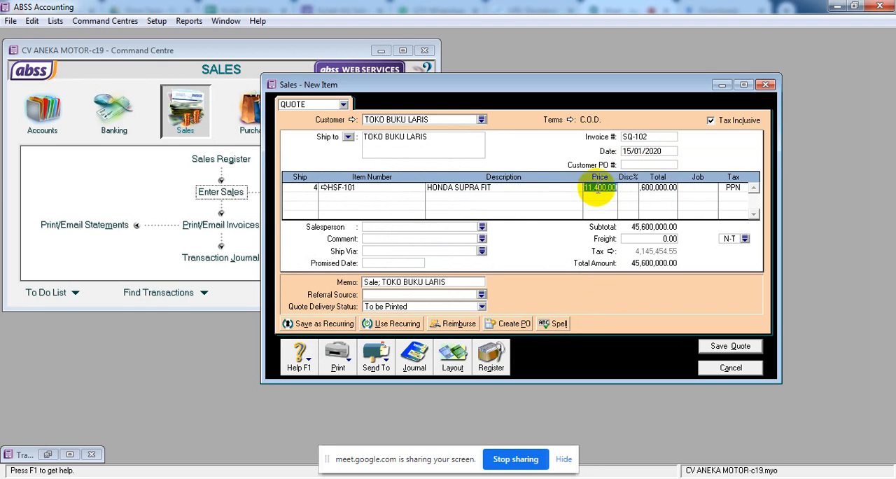
click(662, 198)
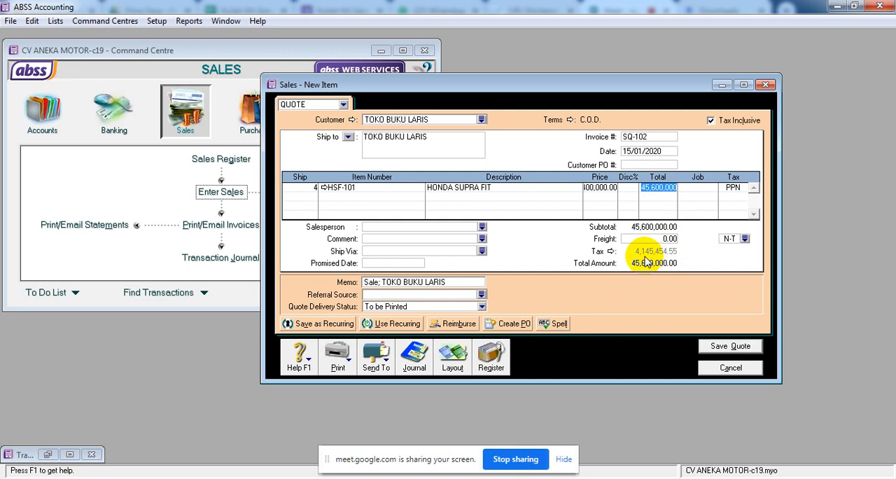
Change the quote's memo to "Sale QOUTE; TOKO BUKU LARIS".
click(370, 282)
click(379, 281)
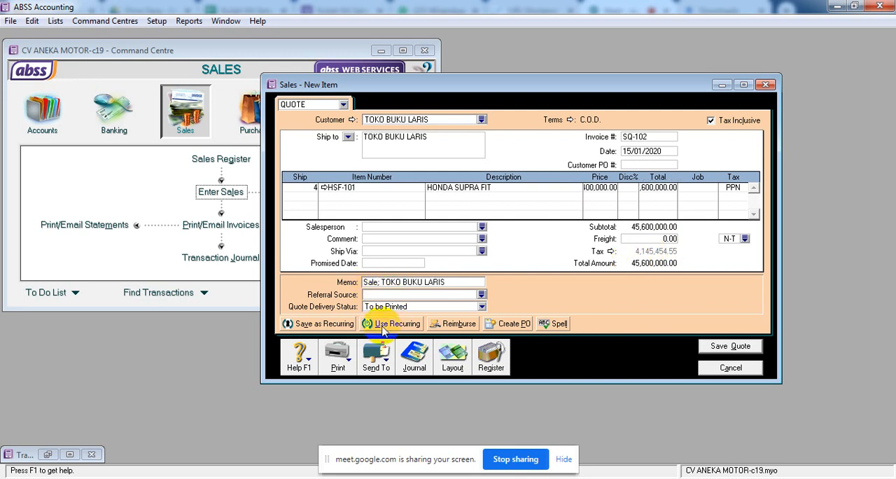
text(QOUTE)
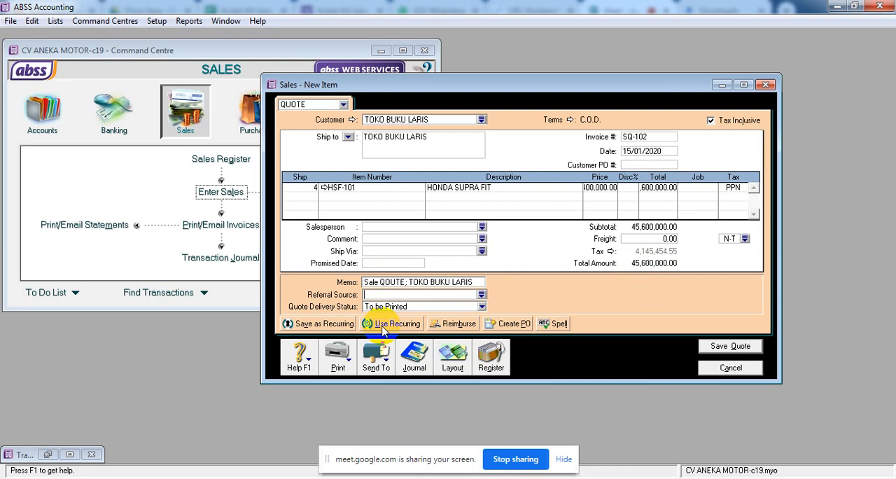
key(Tab)
Check the quote for a journal recap, dismiss it, and save the quote.
key(ctrl+r)
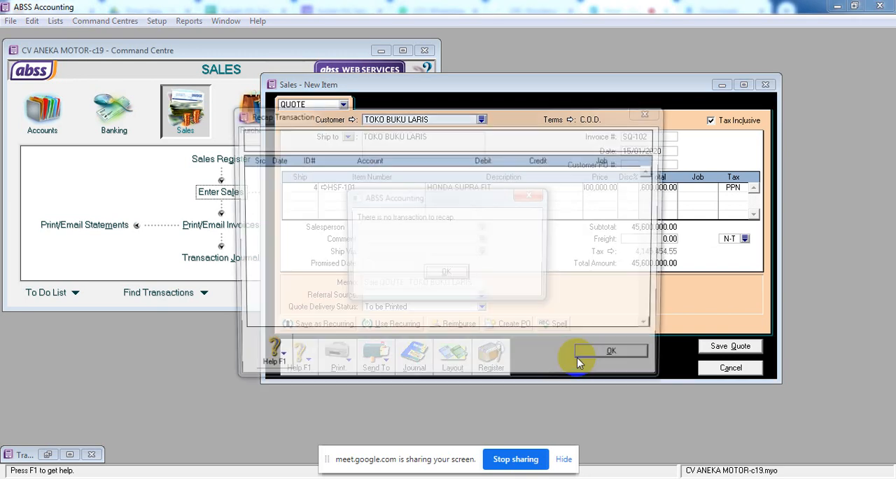
click(452, 274)
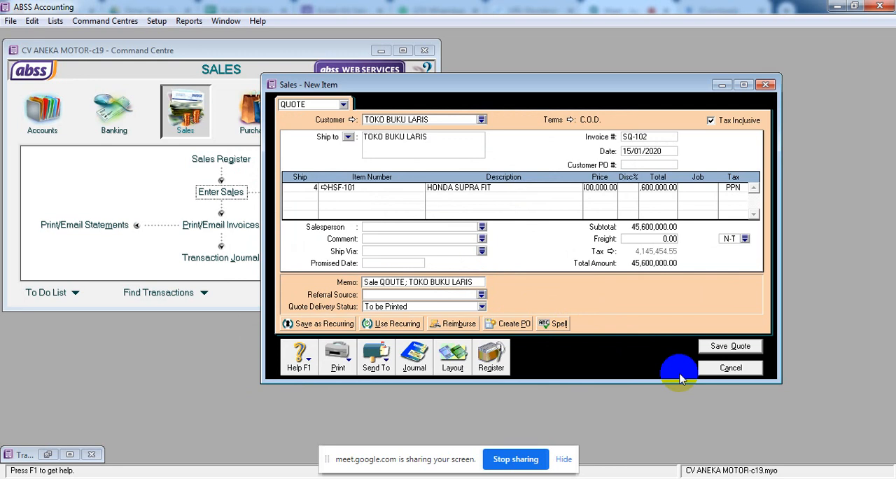
click(728, 369)
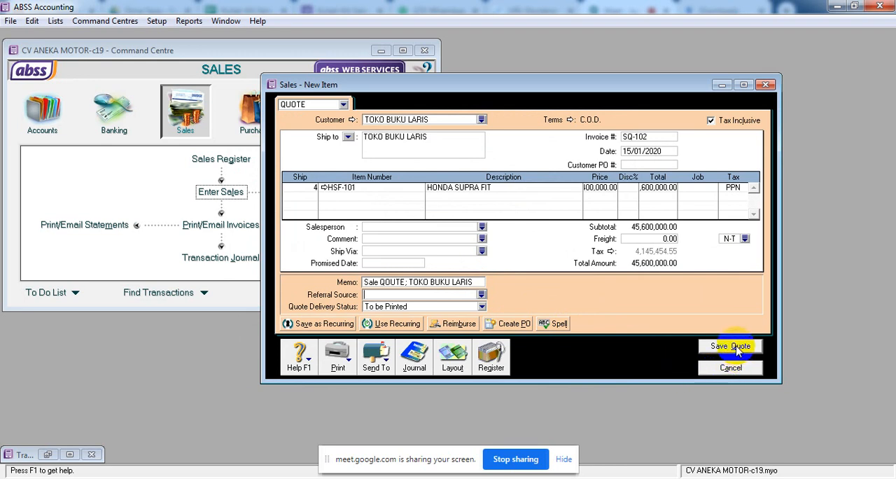
click(731, 346)
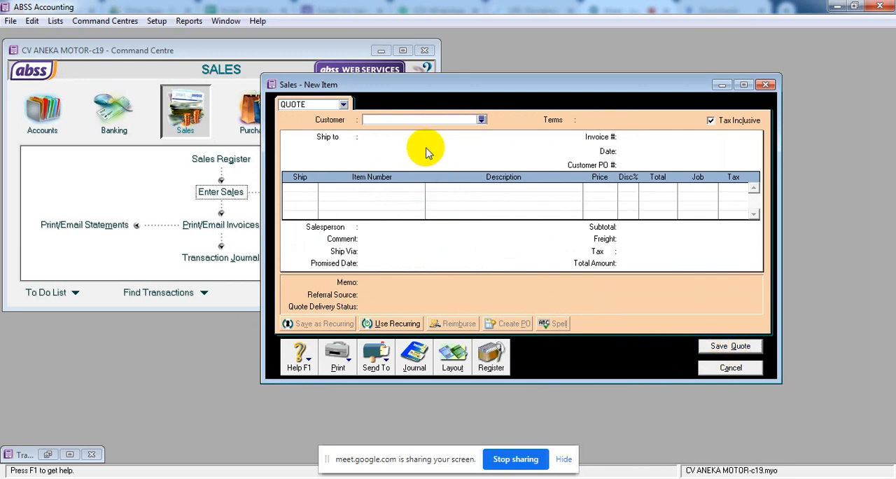
Change the blank sales form to an Invoice and select TOSERBA INDAH SARI as its customer.
click(343, 104)
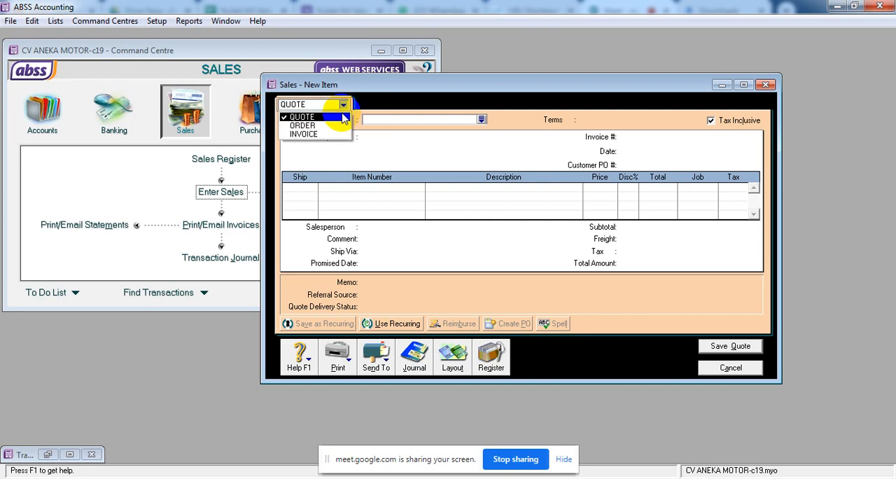
click(335, 134)
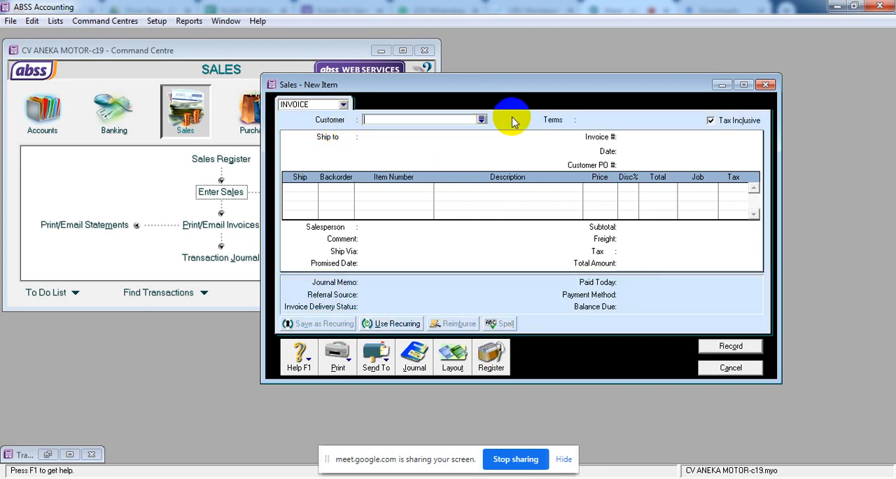
click(482, 119)
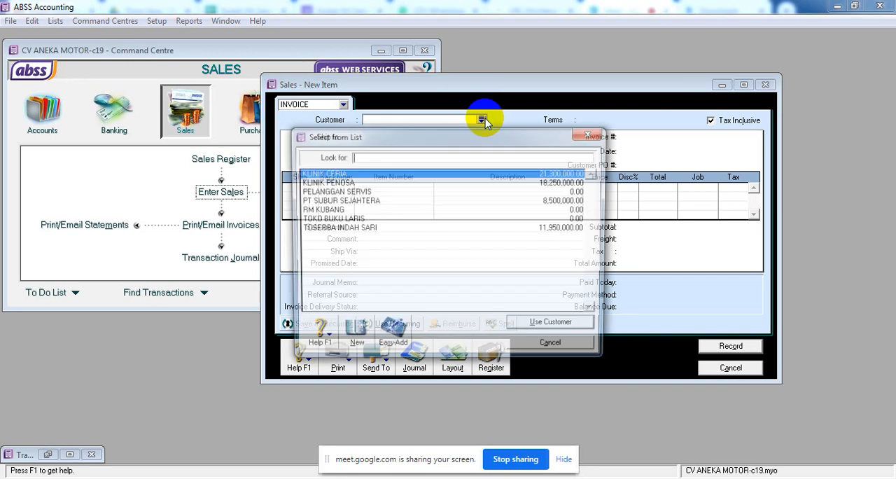
click(363, 229)
click(553, 327)
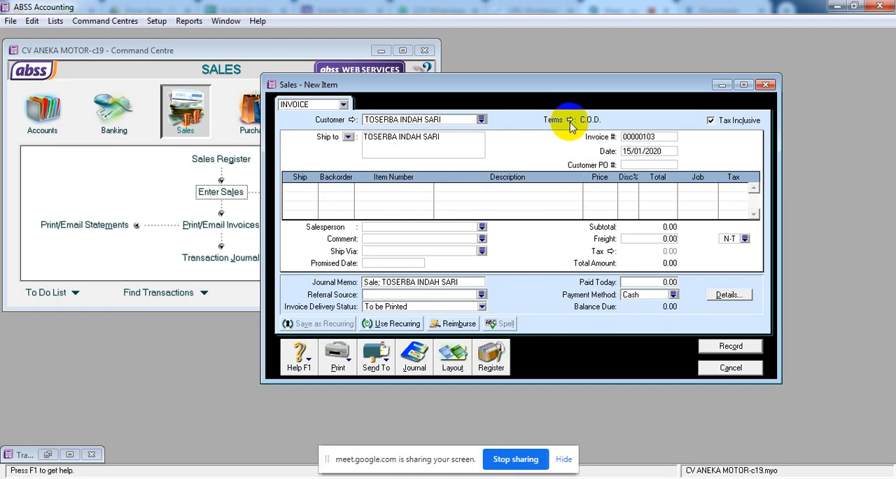
Number the invoice SI-301 and date it 19/01/2020.
click(635, 138)
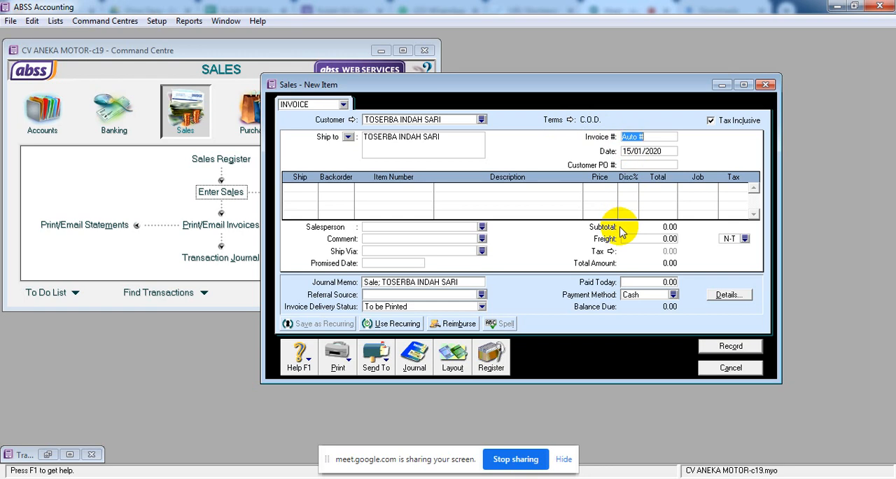
text(SI-301)
key(Tab)
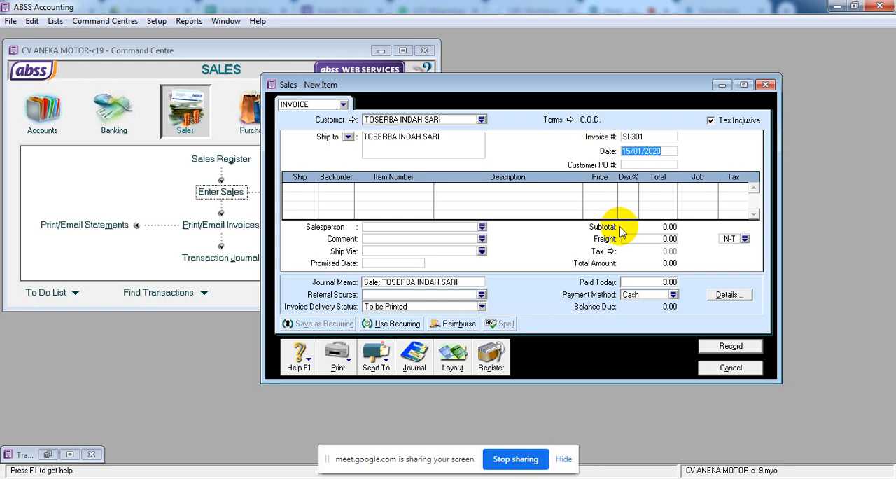
text(19.1.20)
key(Tab)
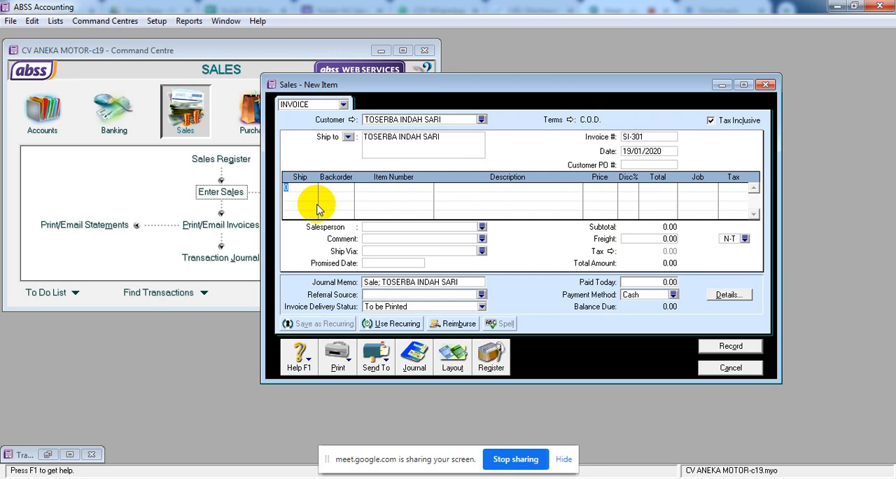
Add an invoice line for 4 units of HSF-101 HONDA SUPRA FIT at 11,400,000 each.
key(Tab)
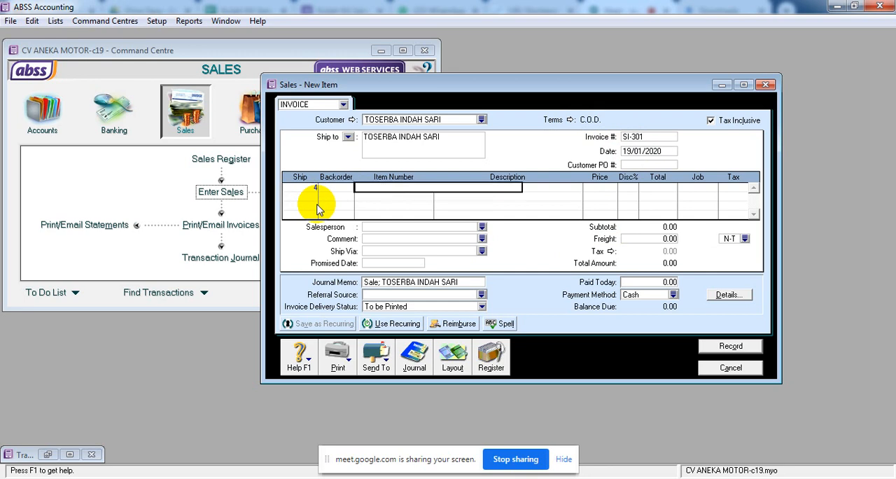
key(Tab)
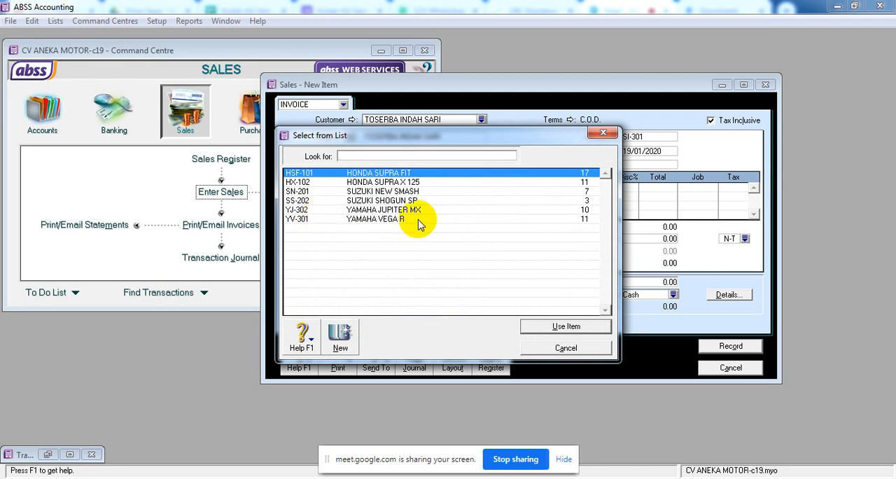
click(588, 327)
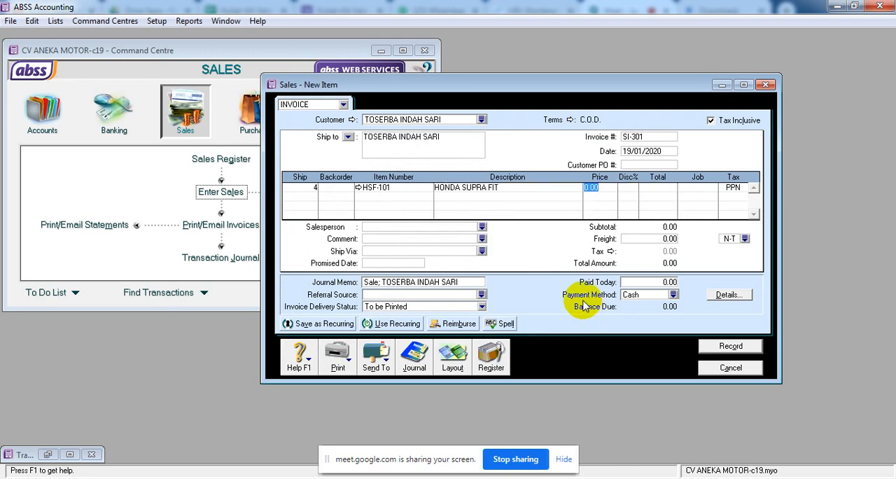
text(1140)
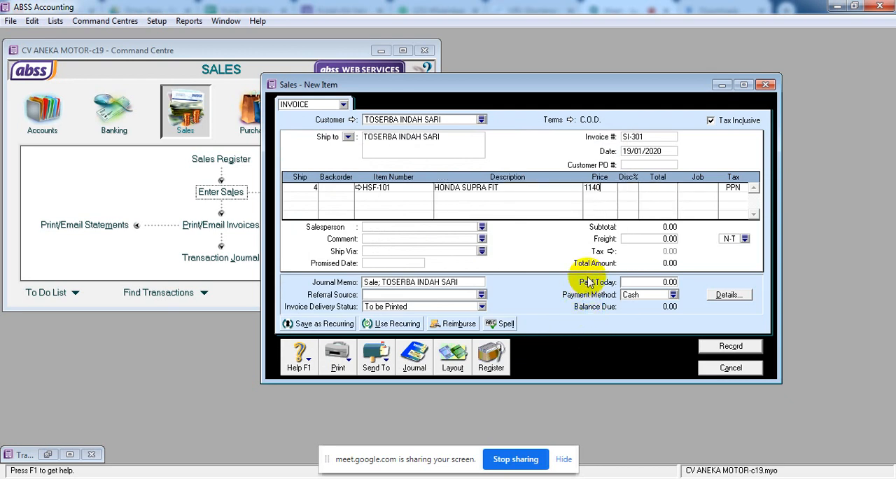
text(0000)
key(Tab)
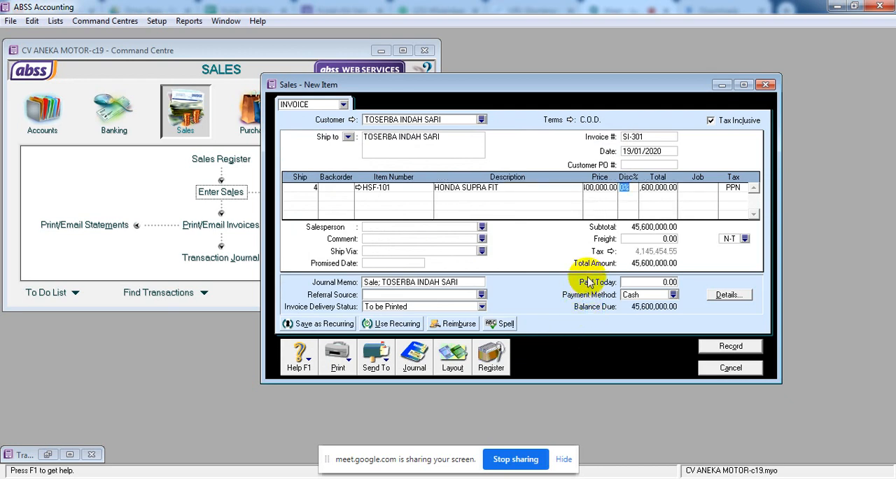
Check the invoice line's full price and total, and preview the invoice's journal recap.
click(594, 187)
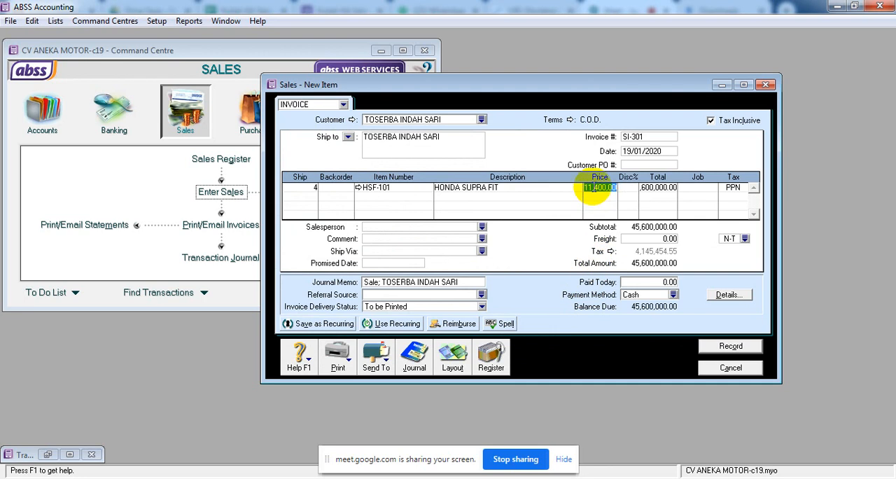
click(656, 189)
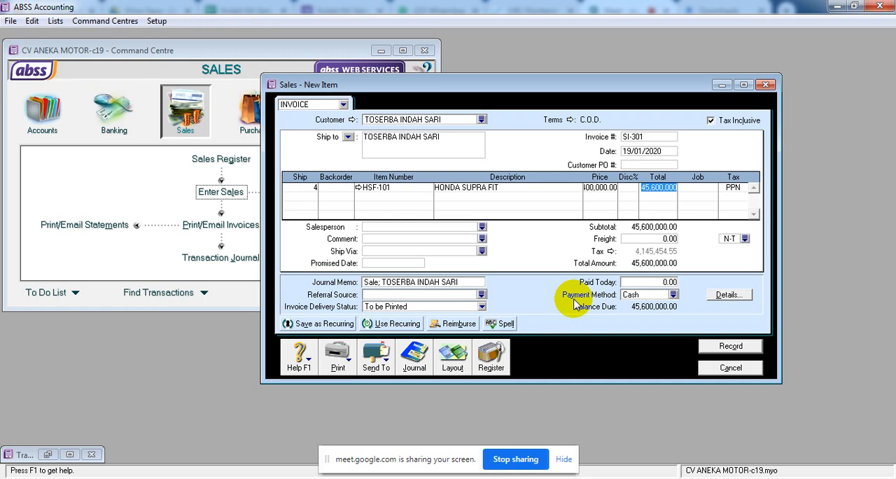
key(ctrl+r)
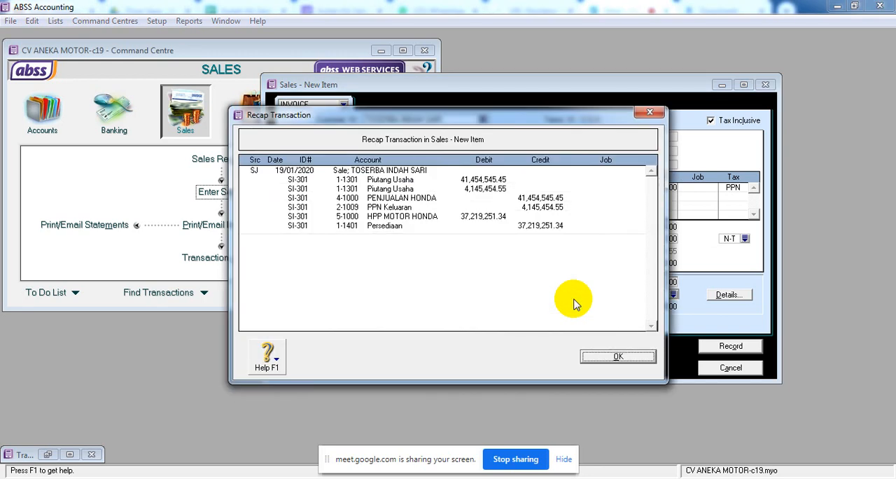
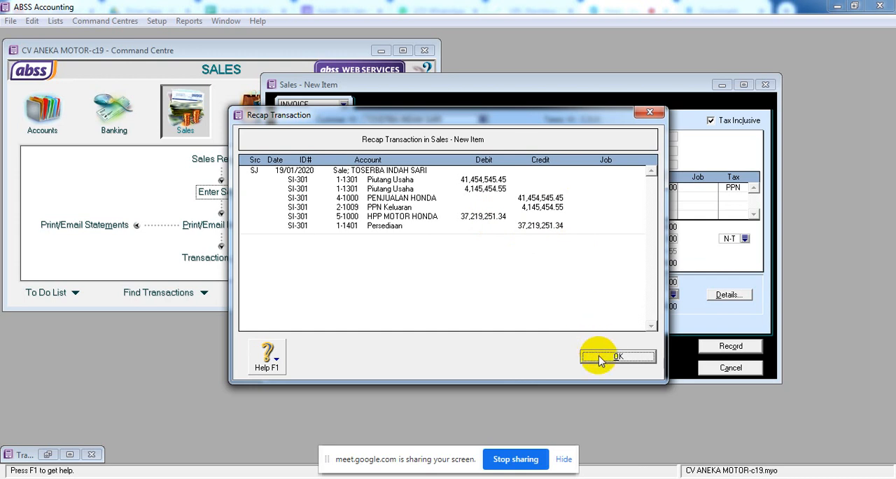
Close the journal recap and record invoice SI-301, then set the blank sales form to Order.
click(600, 358)
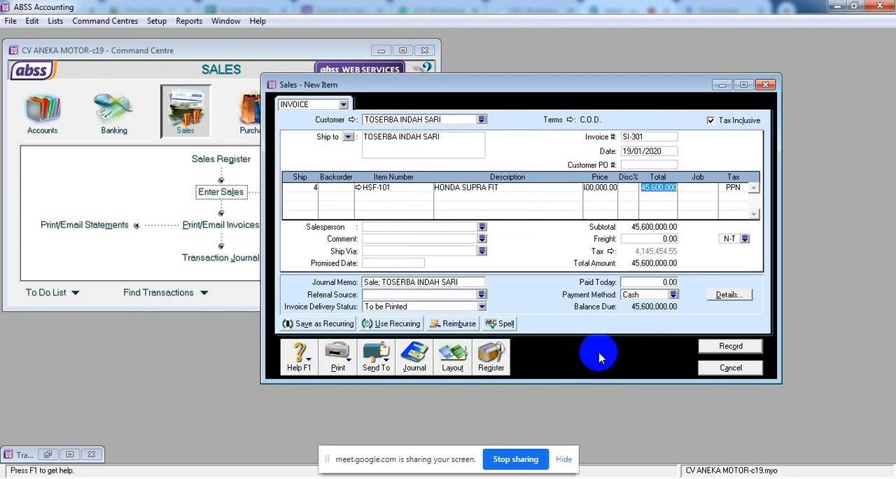
click(719, 348)
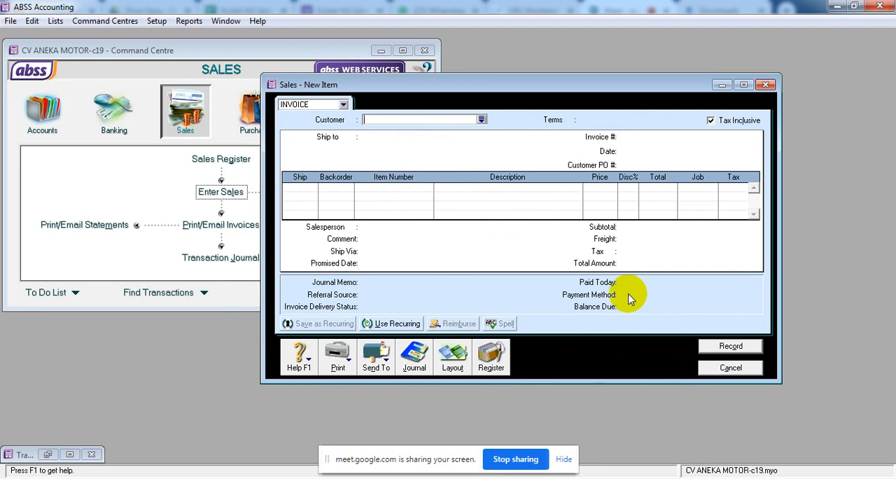
click(343, 105)
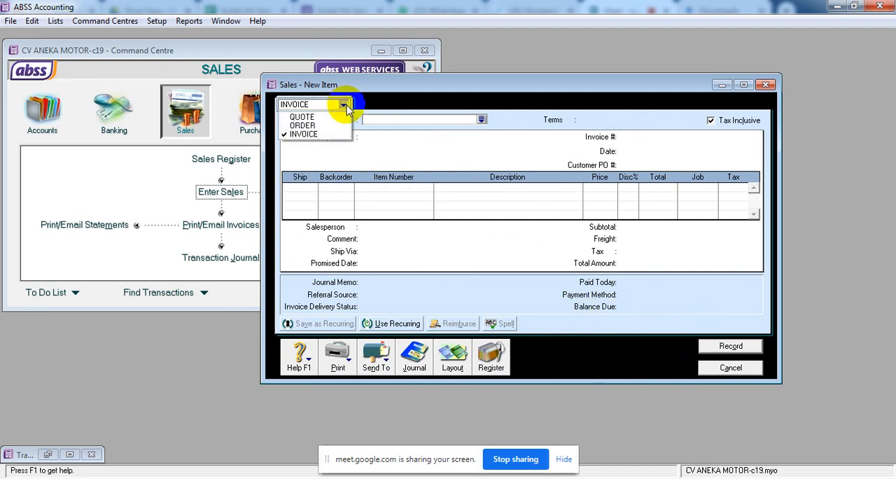
click(325, 126)
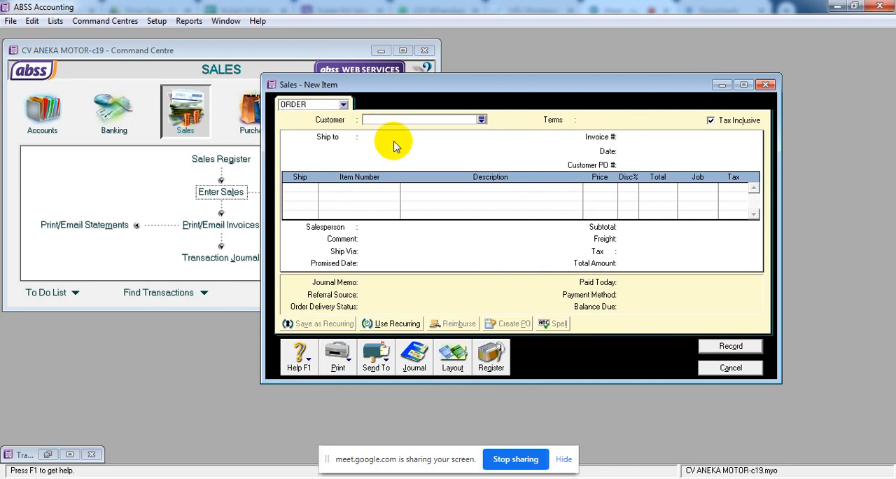
Create a customer card named YAYASAN BERDIKARI and select it as the order's customer.
click(488, 121)
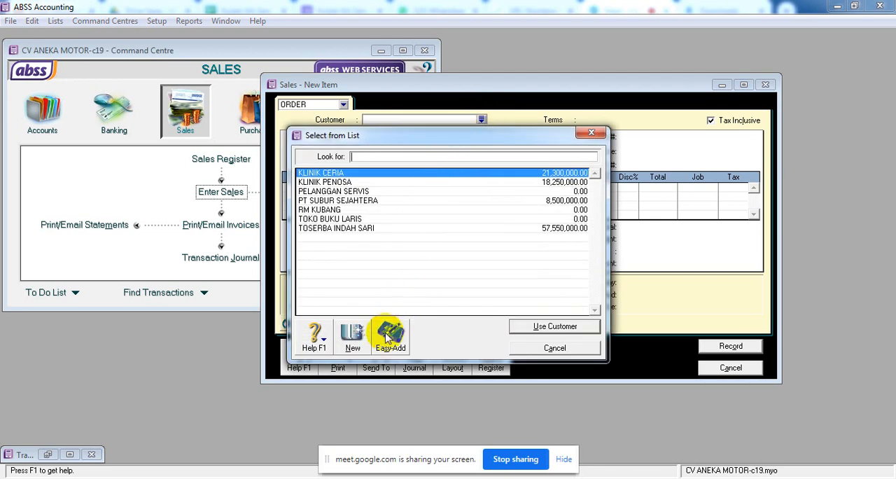
click(355, 346)
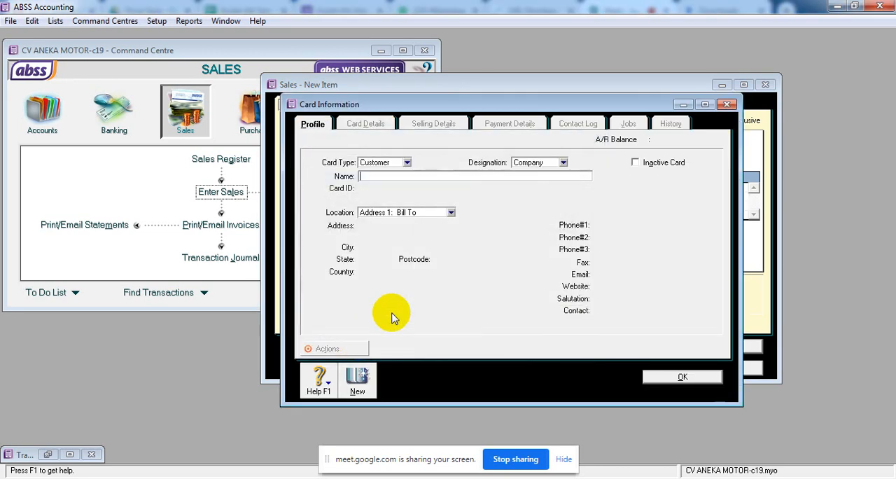
text(YAYASA)
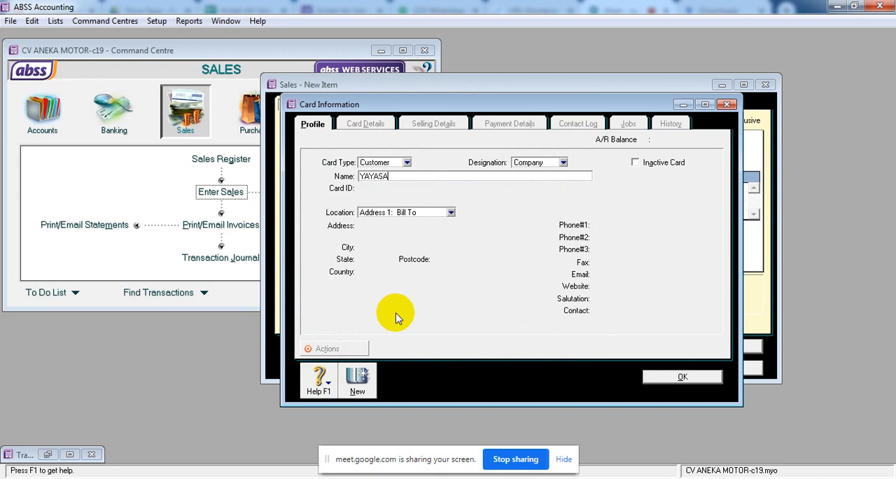
text(N BERDIKARI)
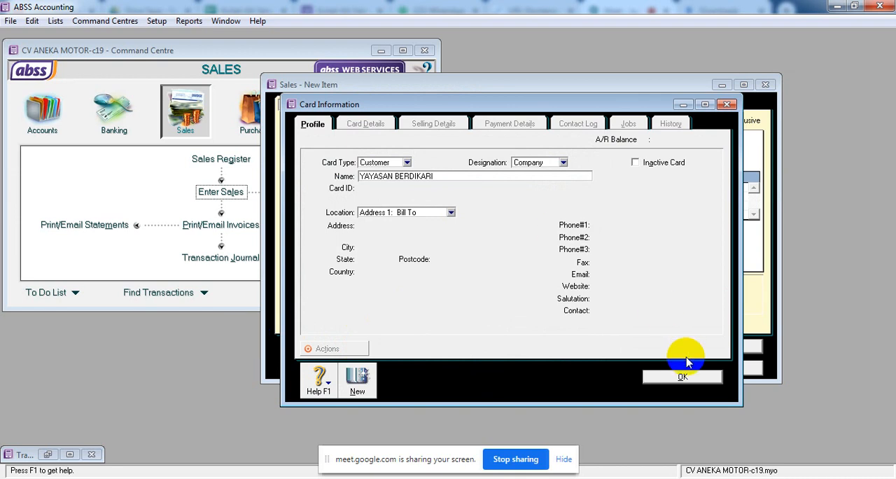
click(664, 376)
click(666, 376)
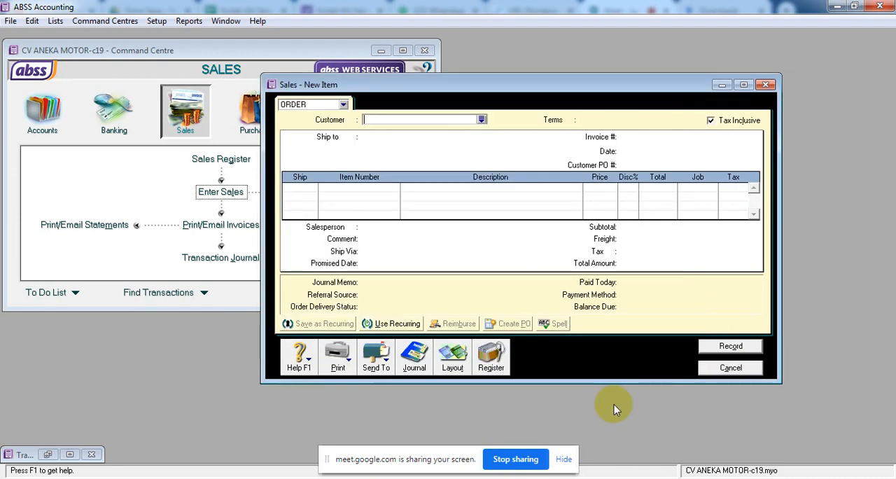
click(482, 120)
double_click(358, 238)
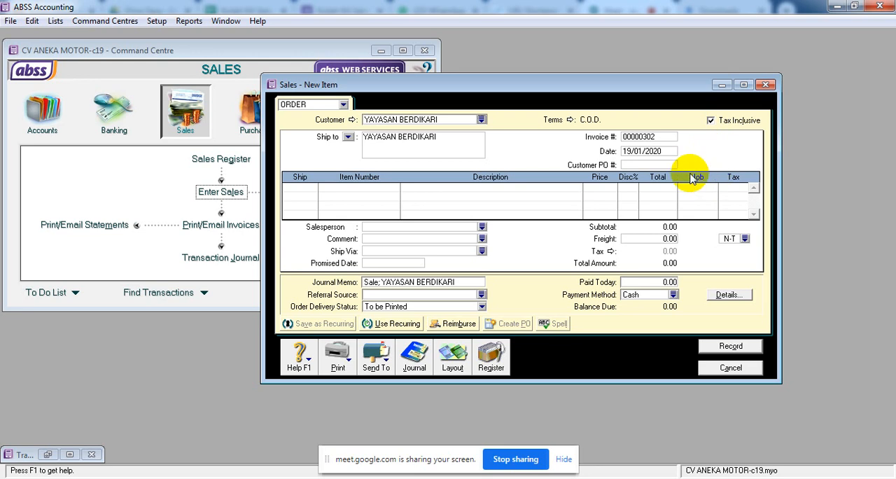
Number the sales order SO-202 and date it 21/01/2020.
click(656, 138)
text(S)
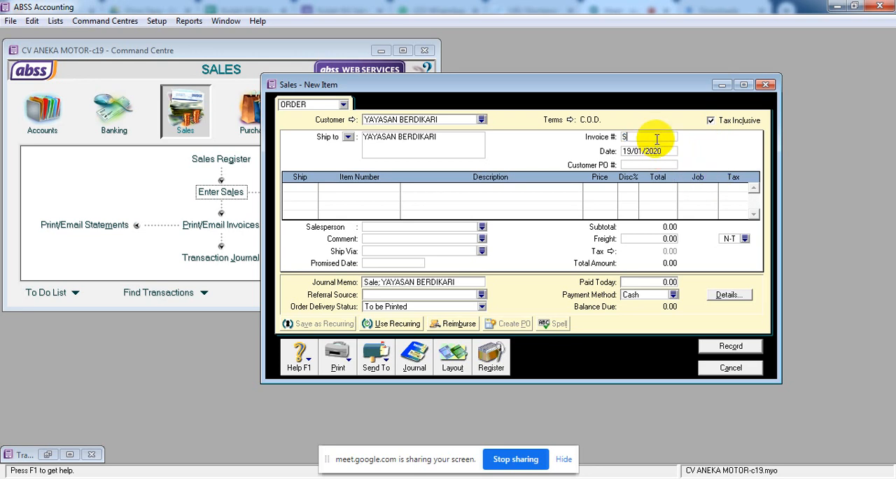
text(O-202)
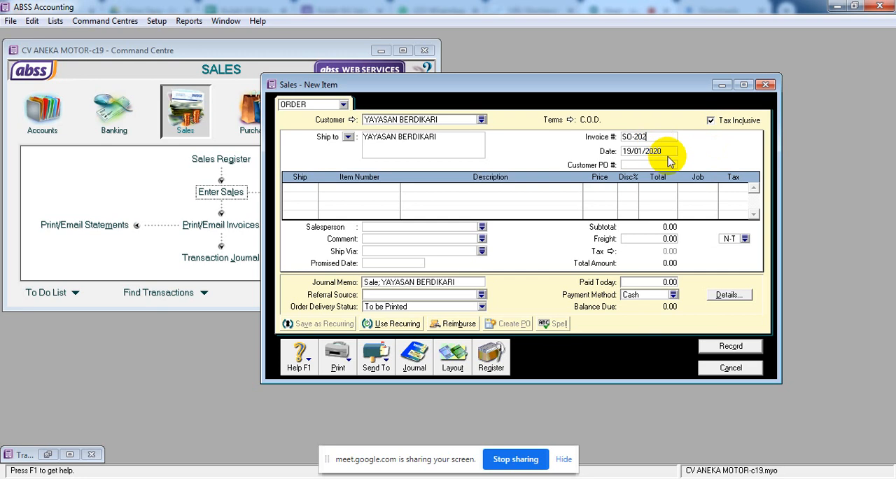
click(667, 150)
text(21)
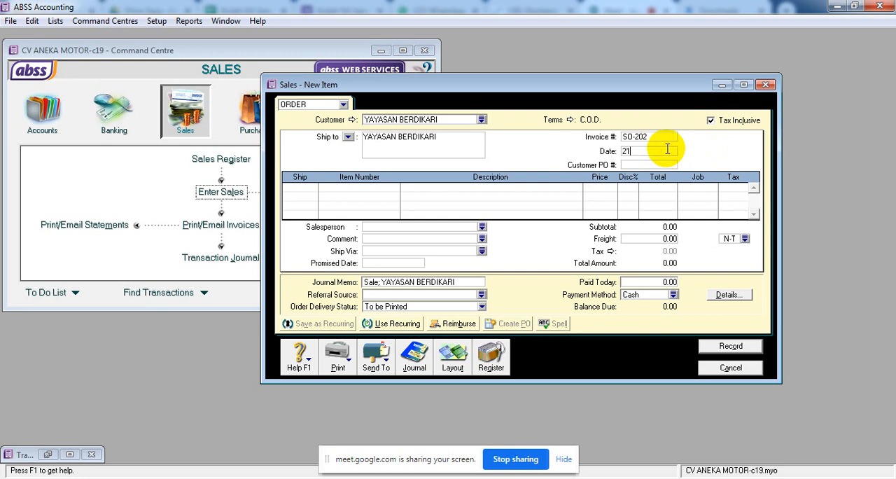
text(.1.20)
key(Tab)
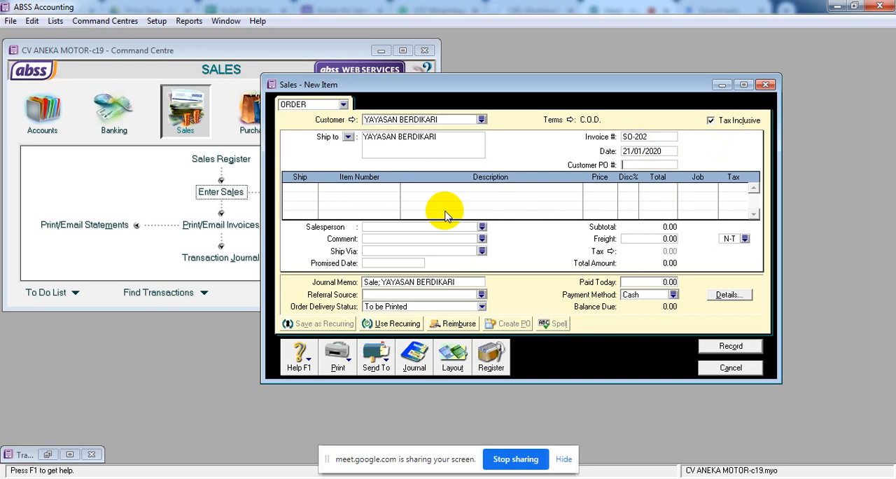
Add an order line for 9 units of YV-301 YAMAHA VEGA R at 11,215,000 each.
click(309, 188)
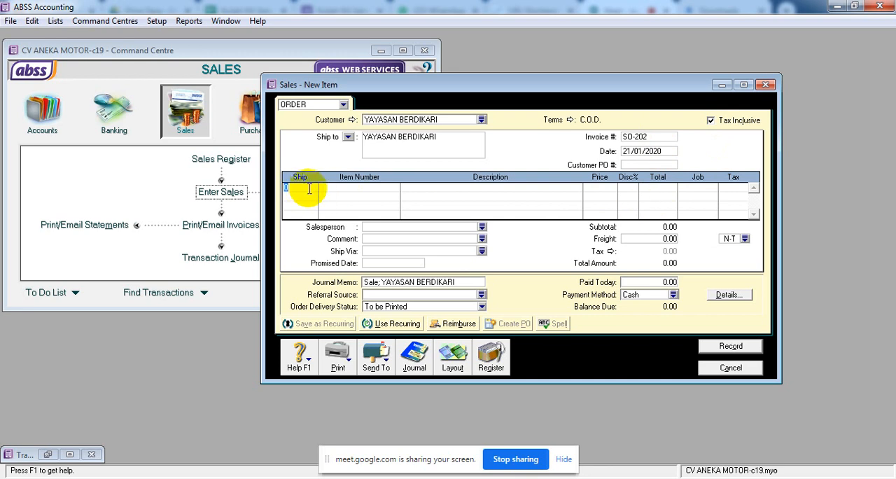
text(9)
key(Tab)
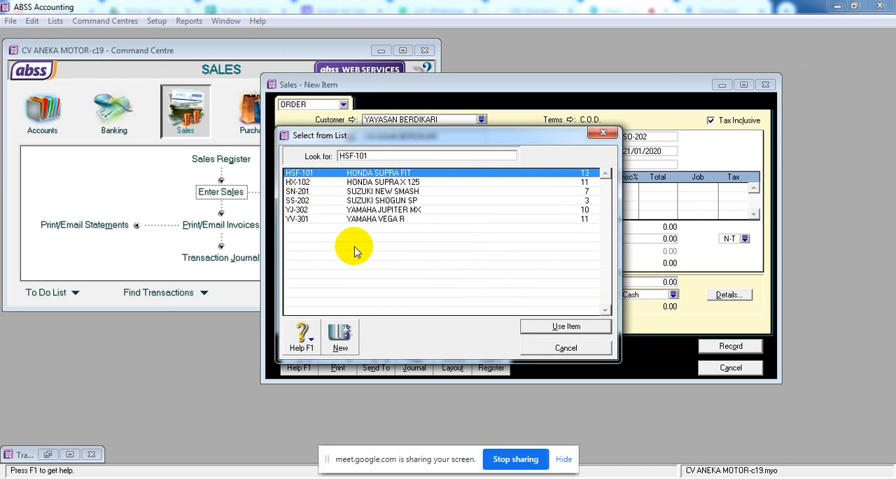
click(430, 219)
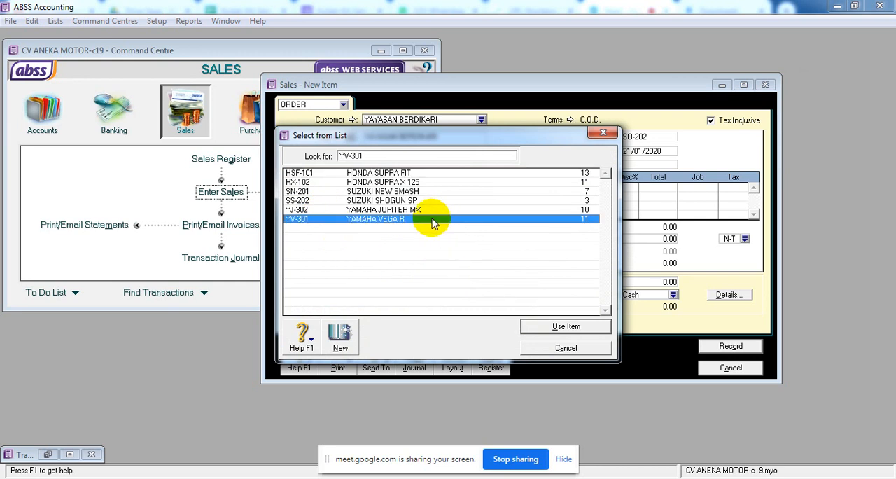
click(583, 326)
key(Tab)
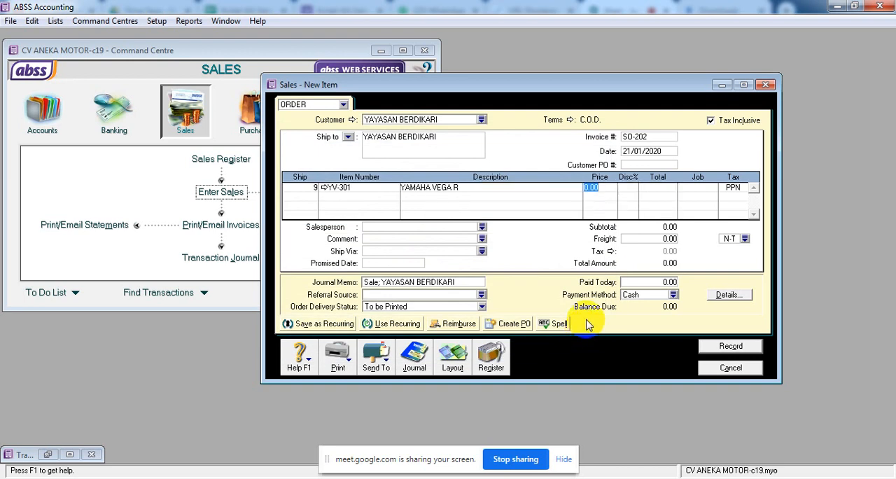
text(11215000)
key(Tab)
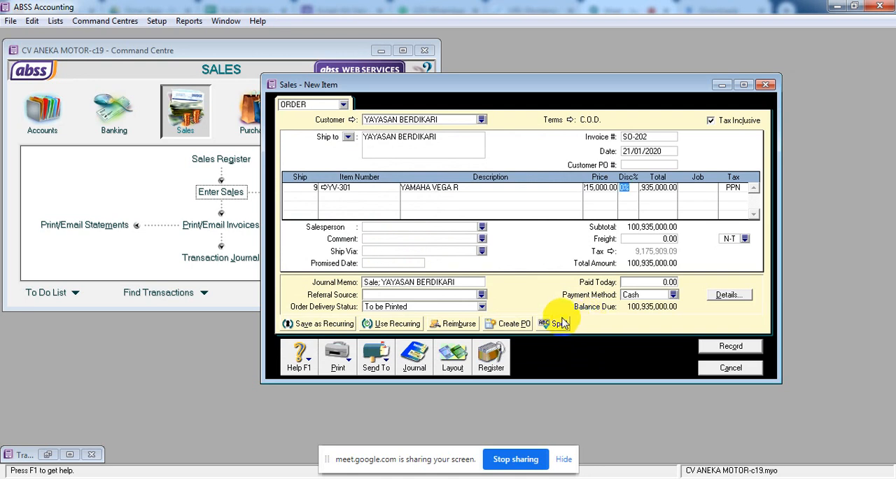
Change the order's journal memo to "Sale ORDER; YAYASAN BERDIKARI".
click(377, 283)
click(377, 285)
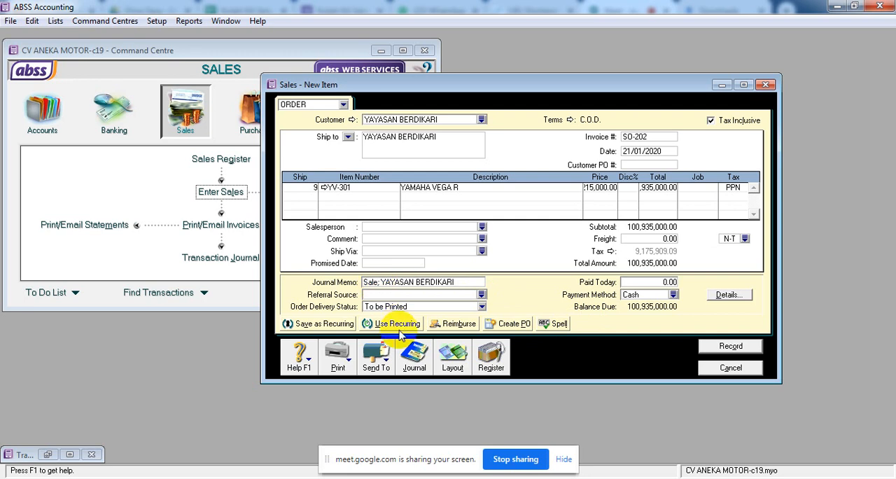
text(ORDE)
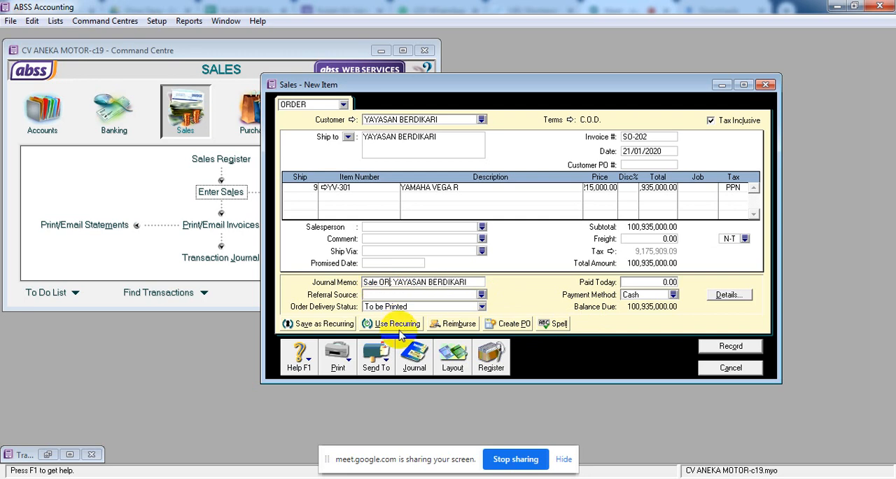
text(R)
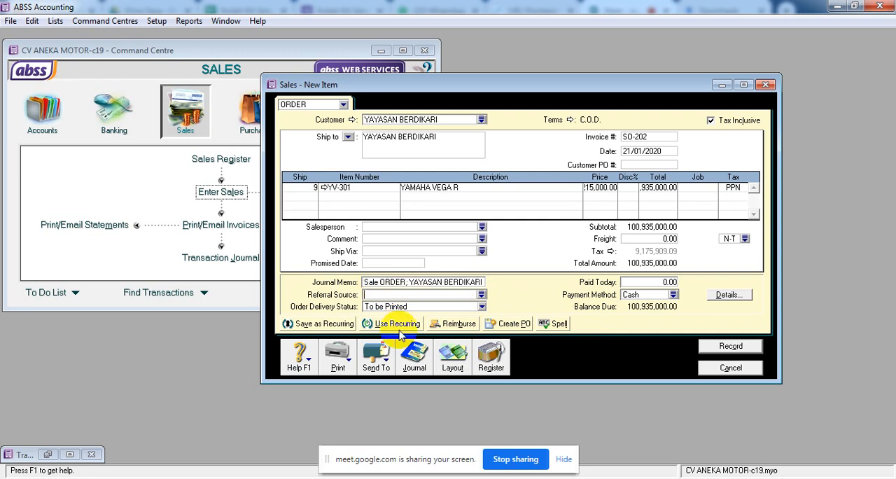
Check the order line's full price and total, and try to preview the order's journal recap.
click(606, 191)
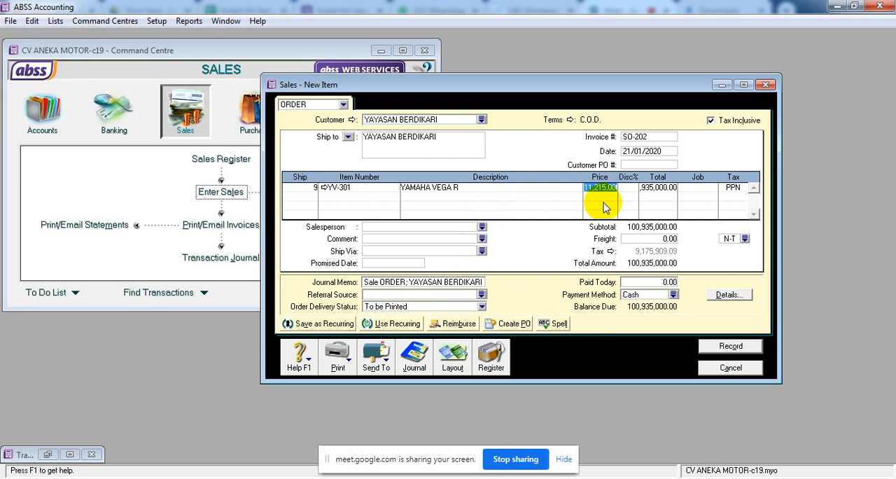
click(661, 195)
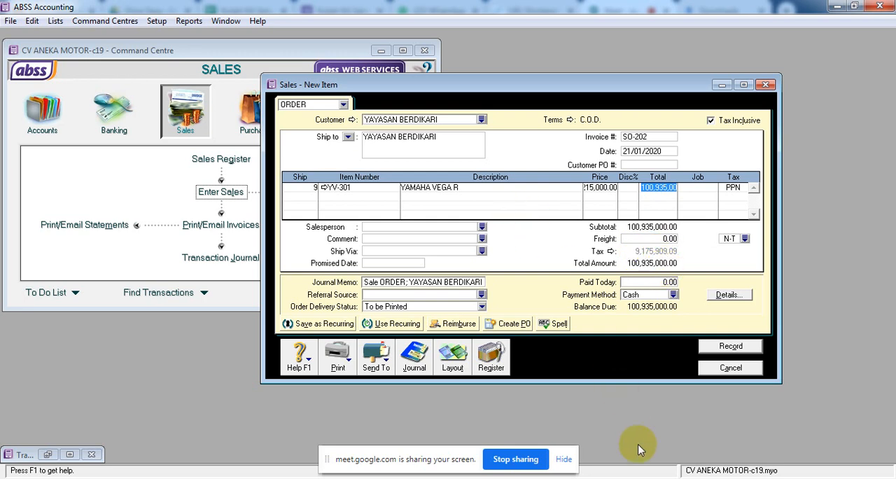
key(ctrl+r)
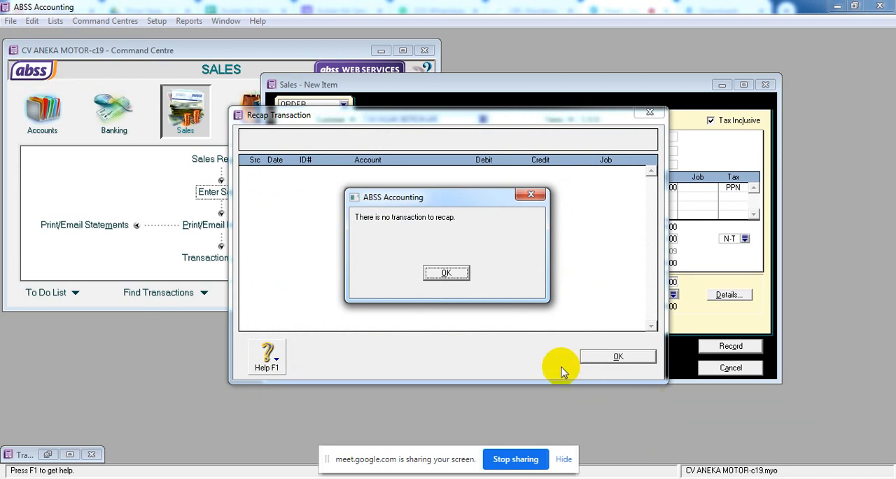
click(446, 273)
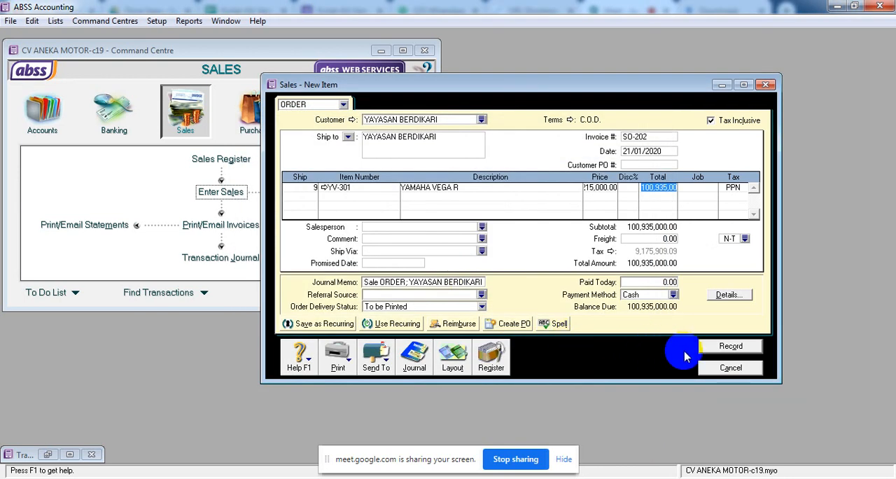
Record sales order SO-202 and change the new blank sales form to an Invoice.
click(725, 356)
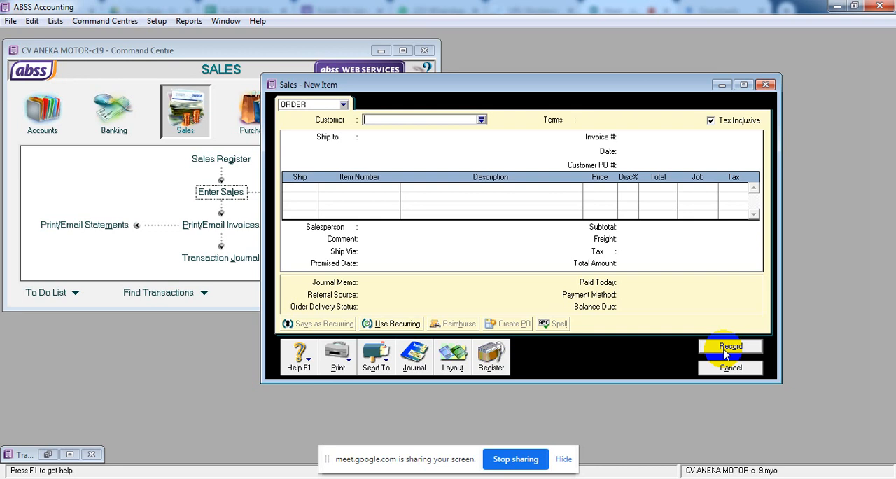
click(344, 104)
click(333, 134)
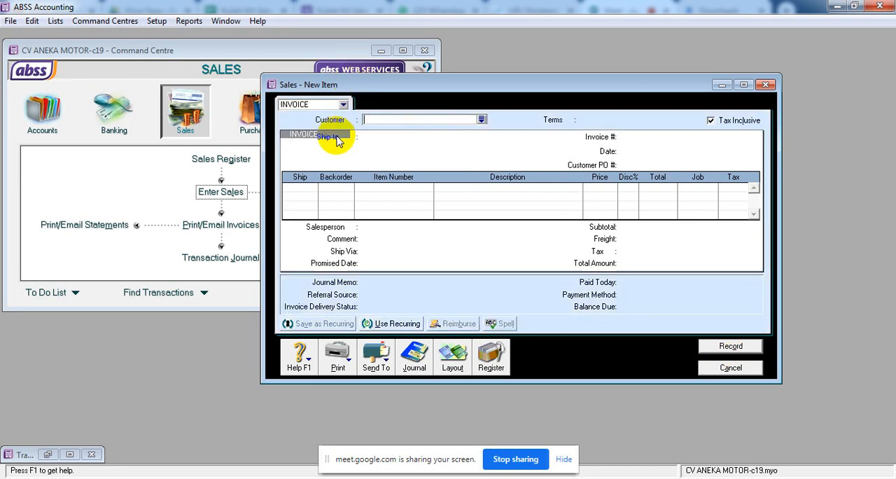
Create a customer card with the individual customer's name and select it as the invoice's customer.
click(482, 120)
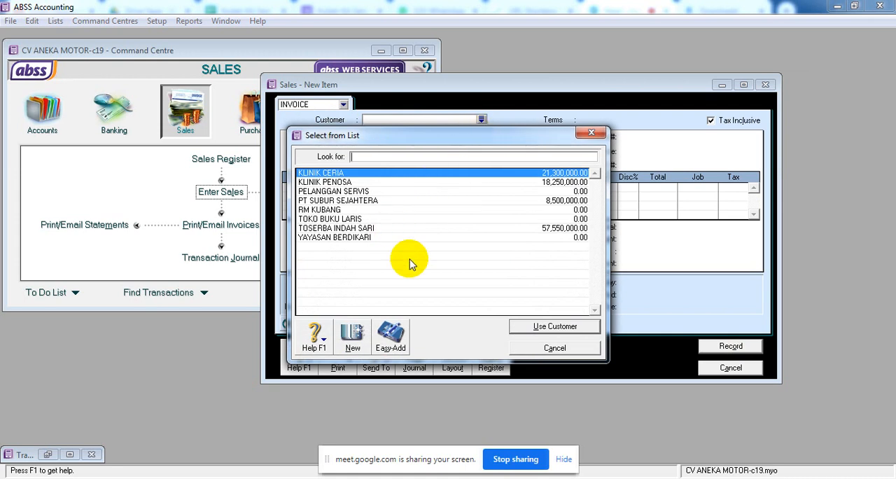
click(353, 335)
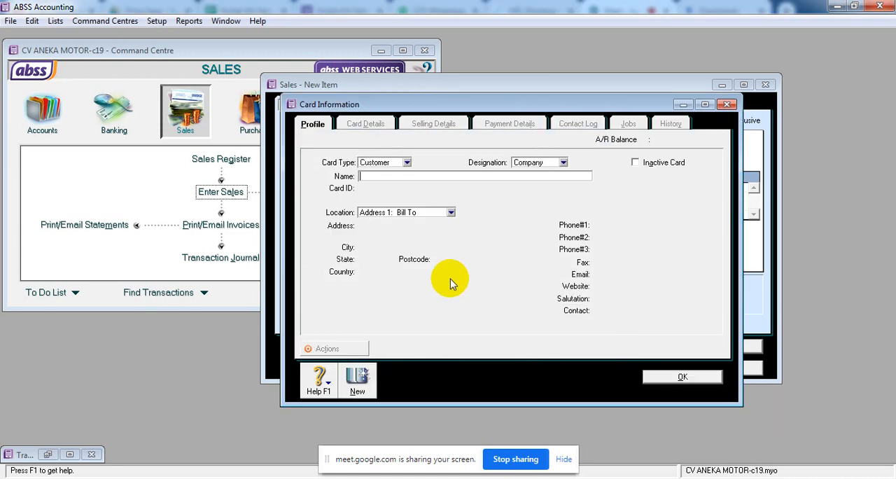
text(NY SITI)
click(651, 376)
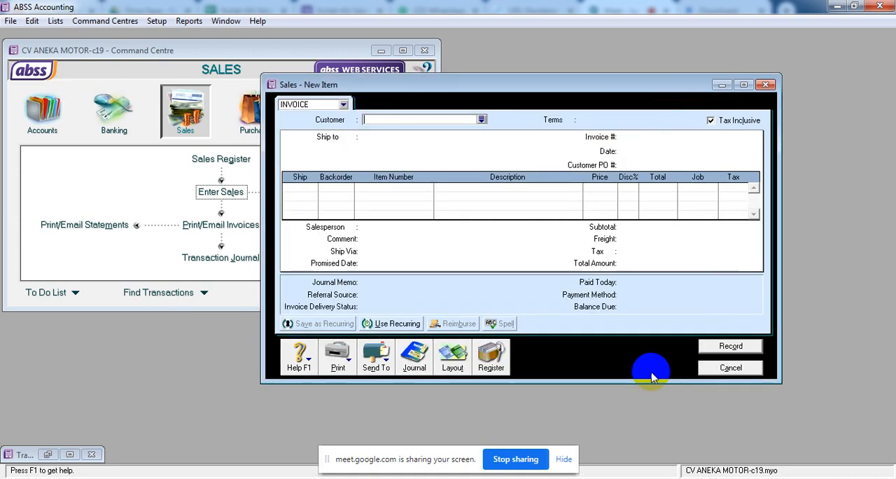
click(481, 120)
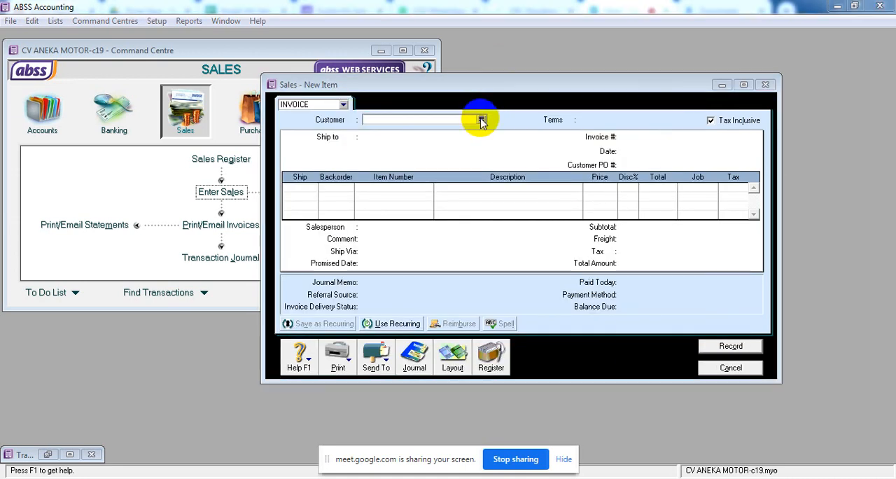
click(313, 192)
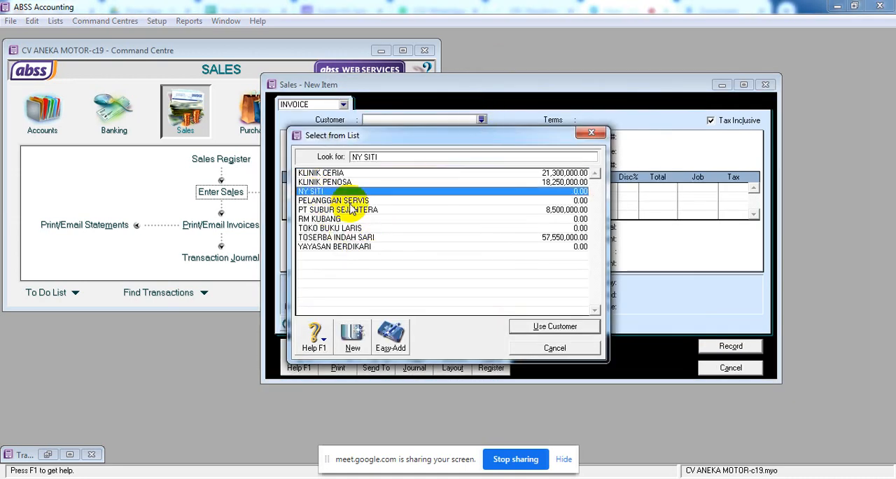
click(539, 327)
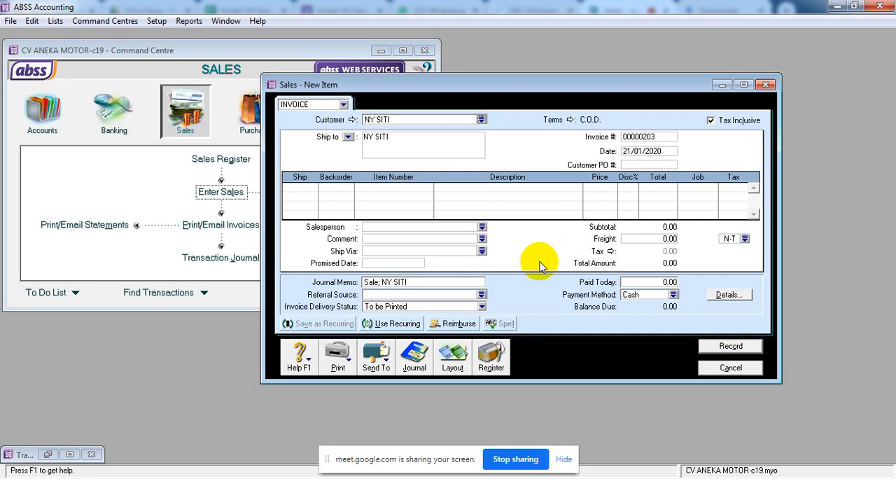
Erase the unrecorded invoice and close the sales entry form.
right_click(533, 298)
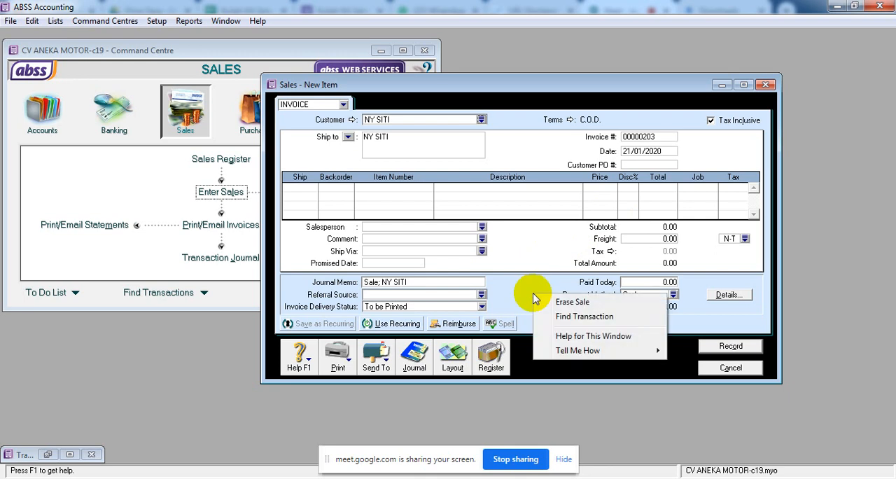
click(572, 302)
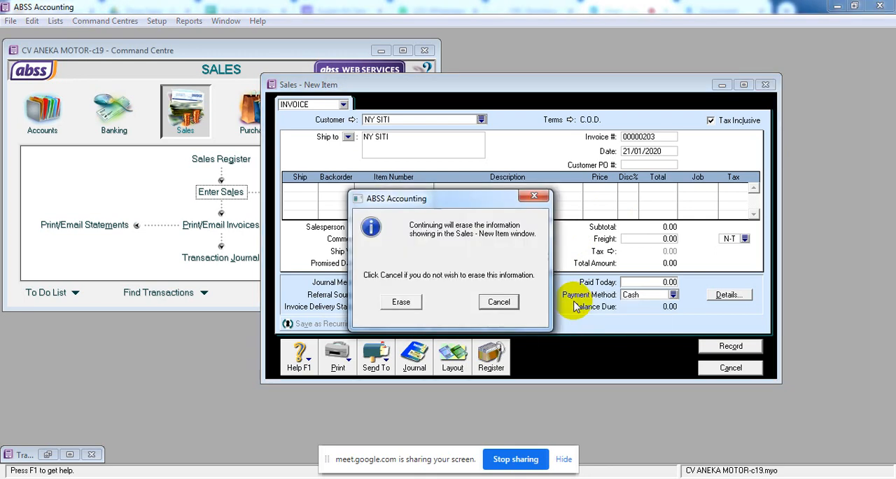
click(402, 302)
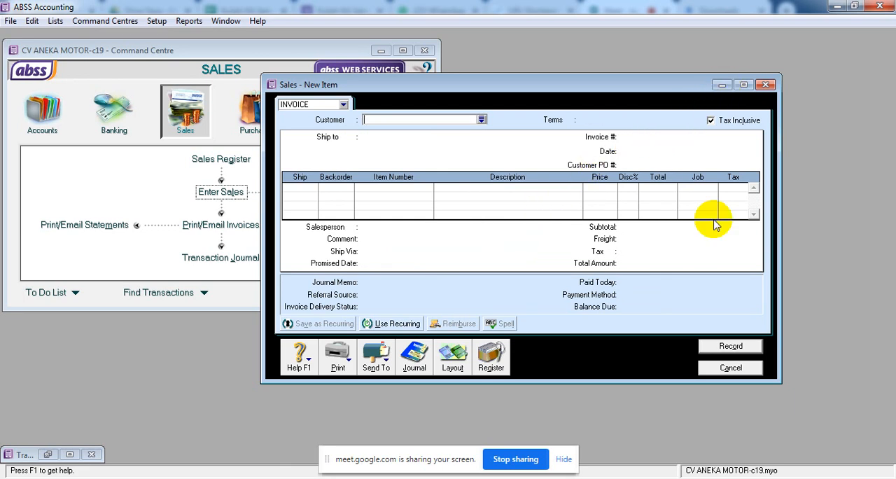
click(731, 369)
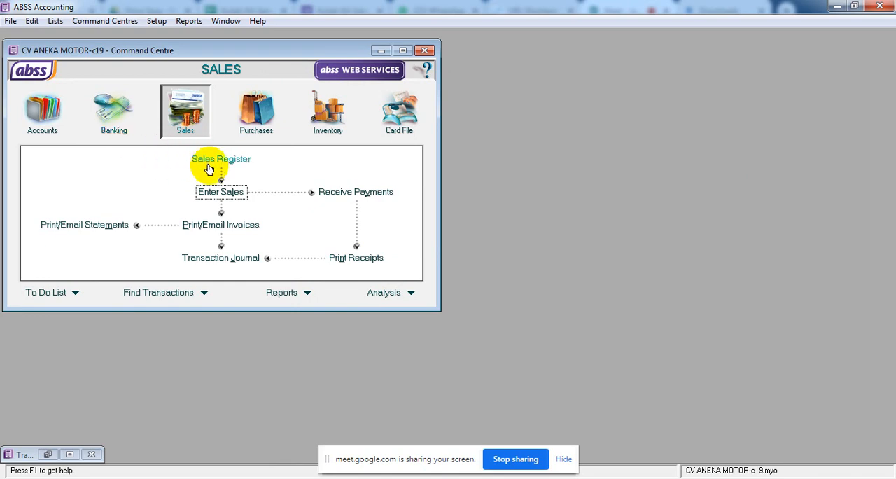
Start a Receive Money entry in Banking and set its deposit account to 1-1201 Kas di Bank Mandiri.
click(119, 115)
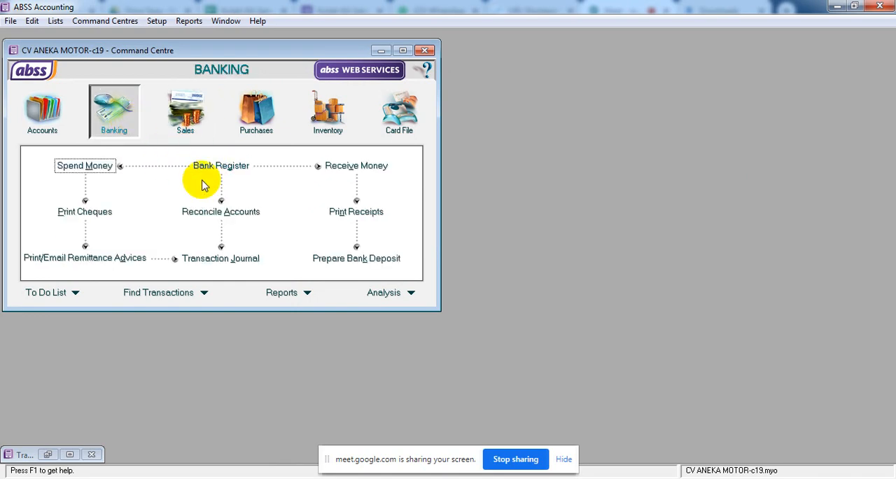
click(350, 168)
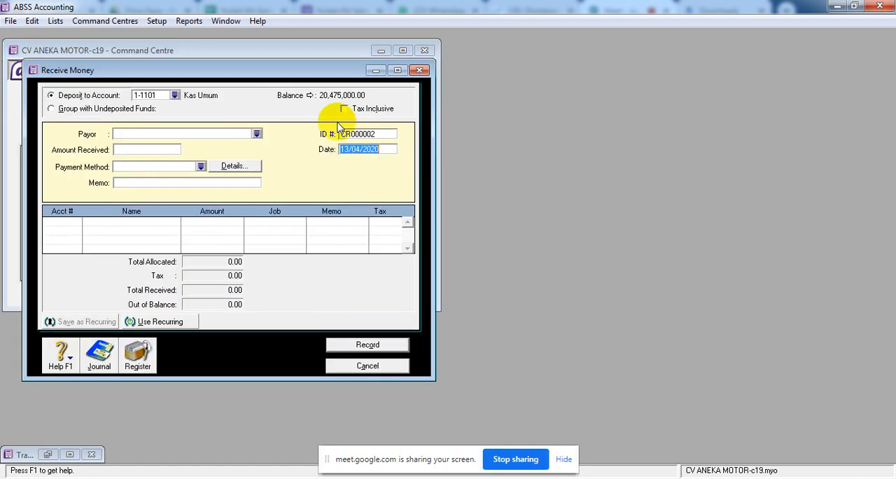
drag(316, 79, 589, 63)
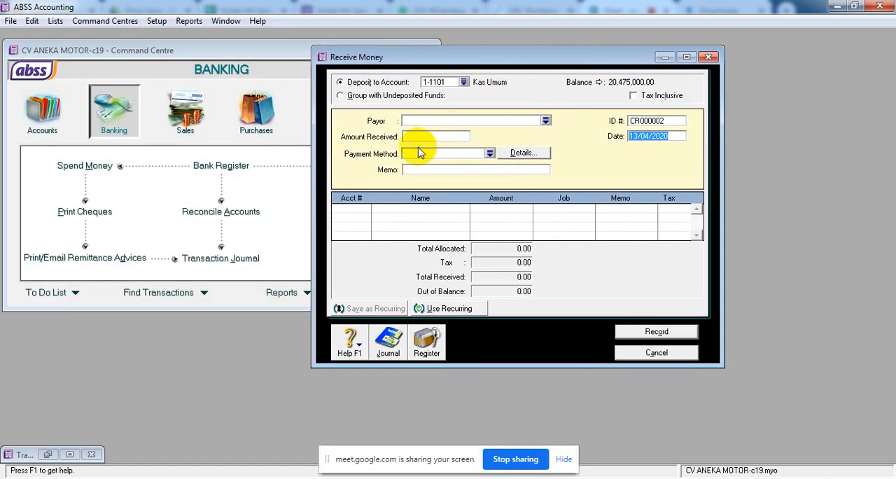
click(465, 82)
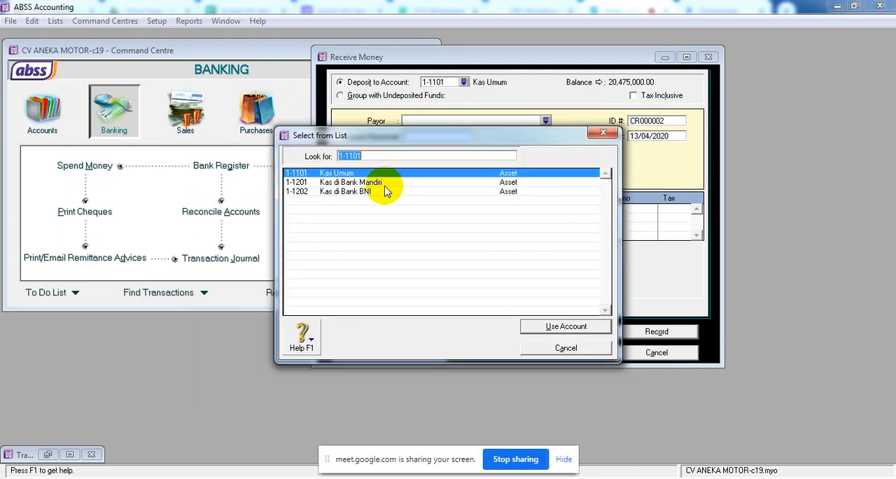
click(395, 186)
click(578, 328)
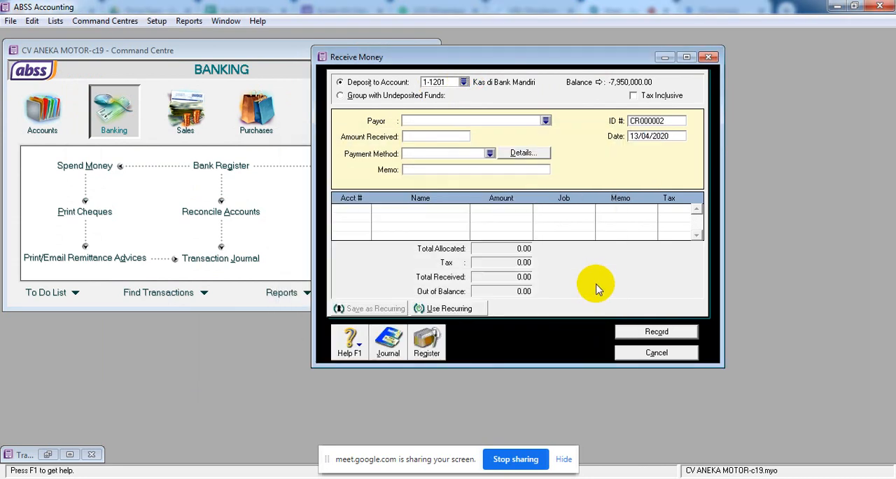
Set the receipt's ID number to SO-202 and its date to 21/01/2020.
click(646, 123)
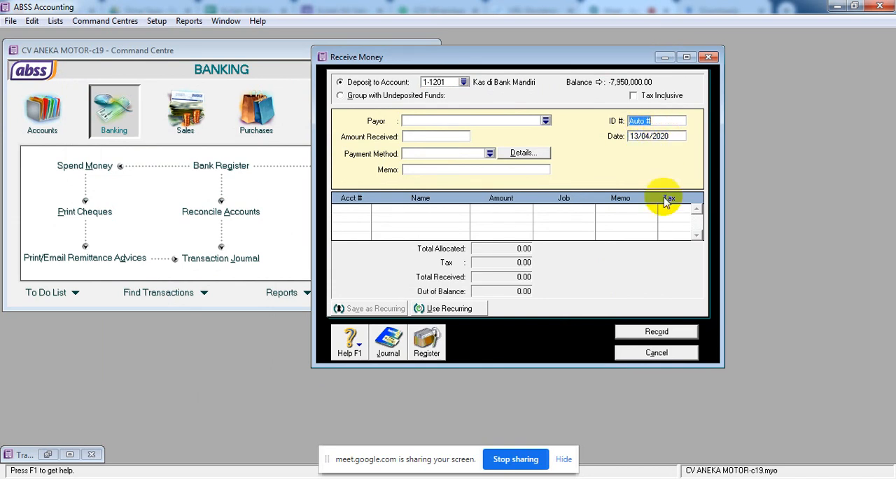
text(S0)
text(0)
text(-20)
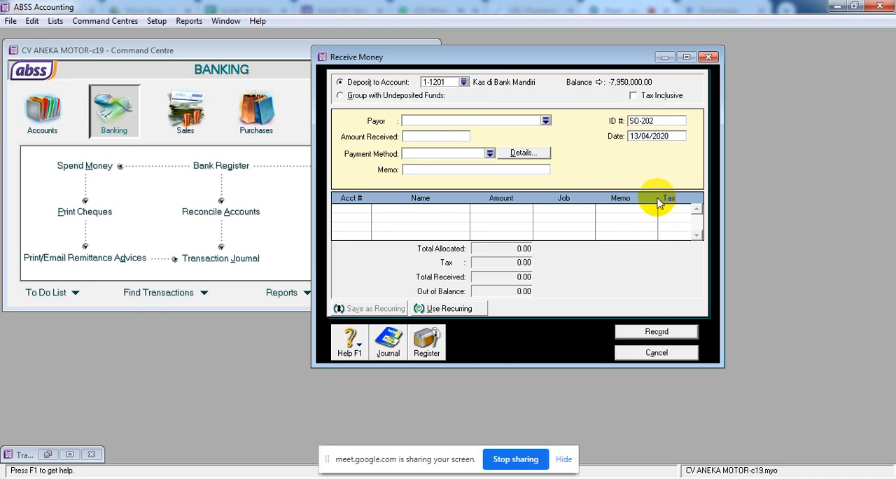
click(669, 138)
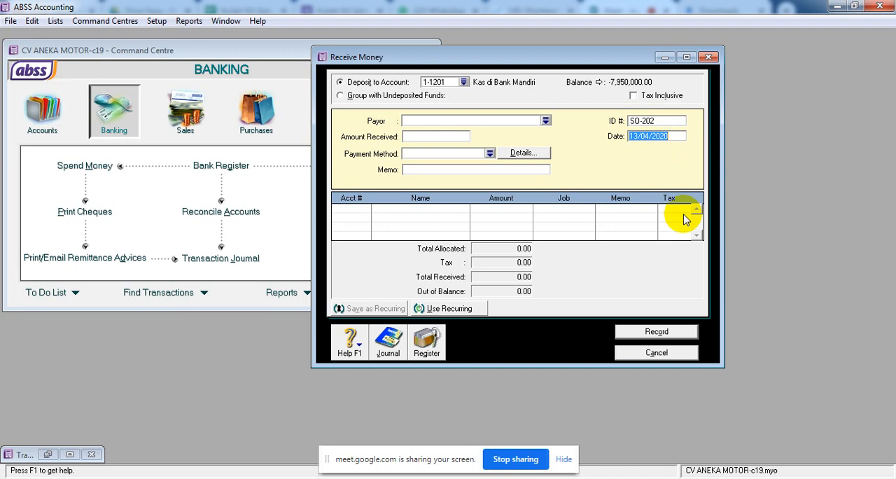
text(21.1.20)
key(Tab)
Enter 30,000,000 as the amount received and "UANG MUKA PESANAN PENJUALAN" as the receipt's memo.
click(410, 137)
text(30)
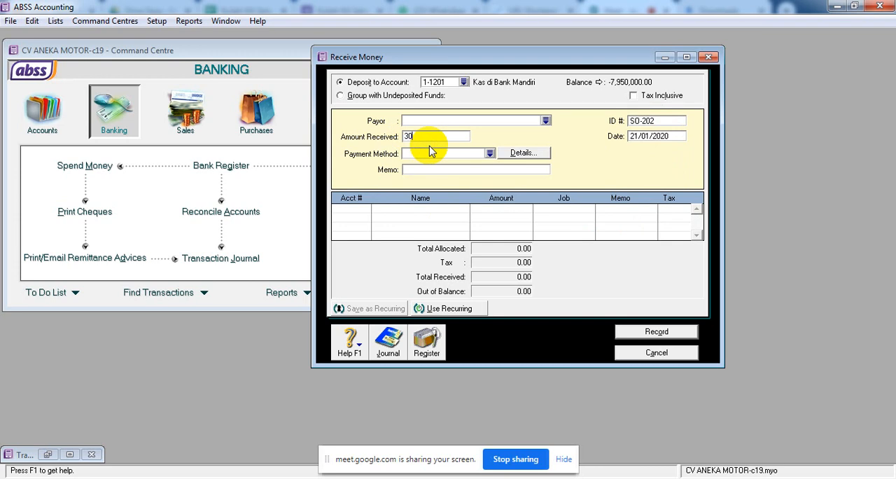
text(,000,000)
key(Tab)
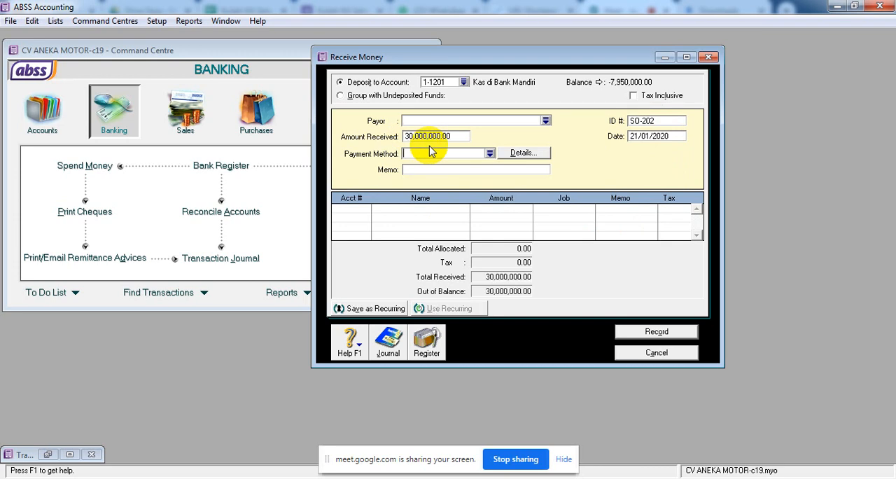
click(421, 172)
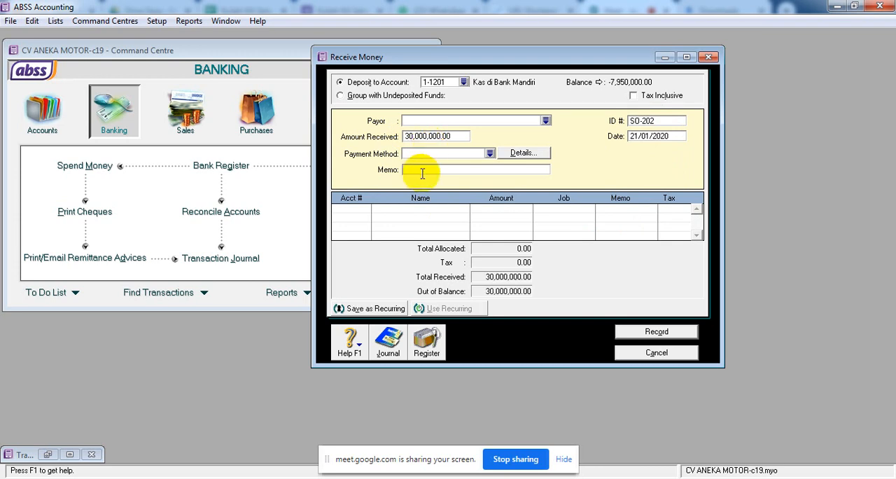
text(UANG MUKA PESANAN PEMBE)
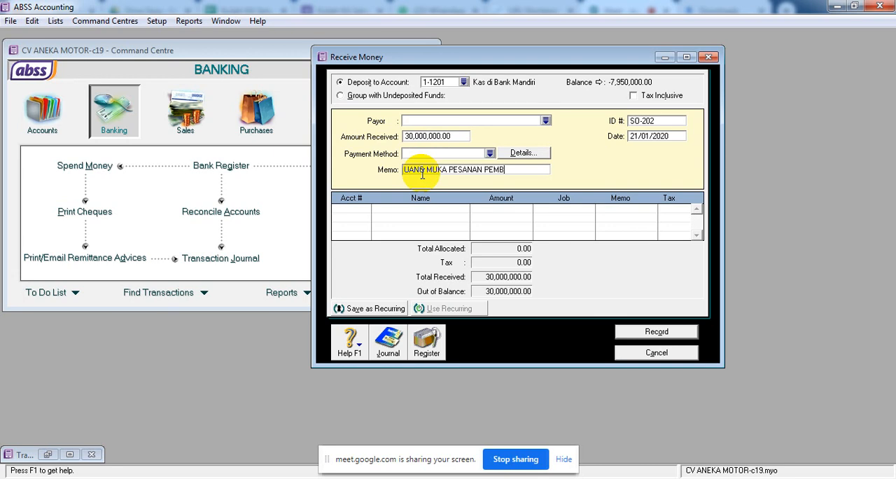
key(BackSpace)
key(BackSpace)
key(BackSpace)
text(NJUALAN)
Look through the liability accounts for the receipt's first allocation line and start creating a new account based on 2-1009 PPN Keluaran.
click(354, 211)
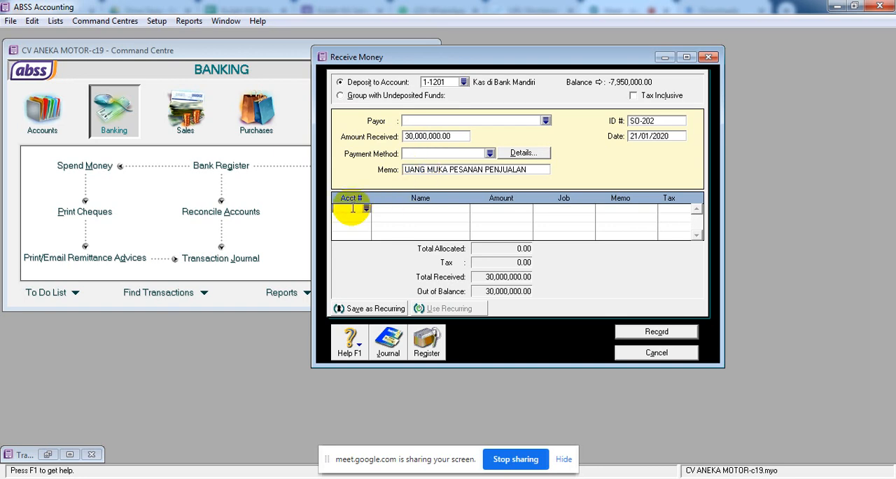
click(367, 210)
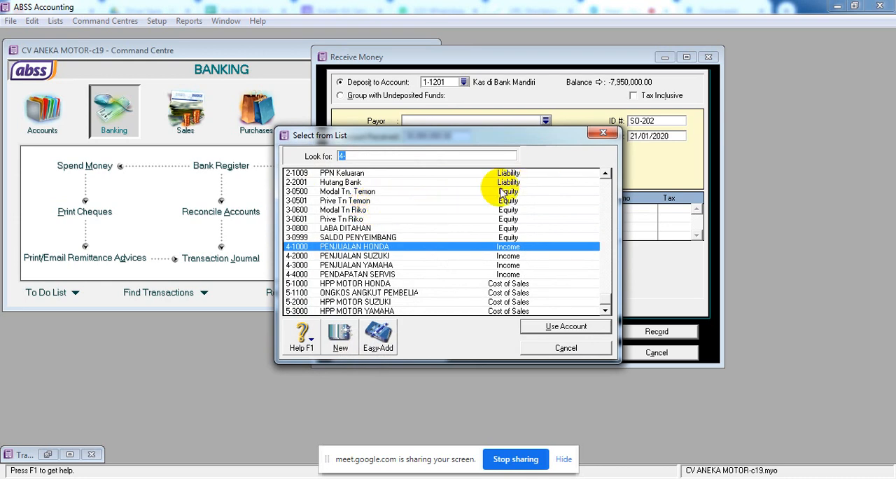
click(352, 184)
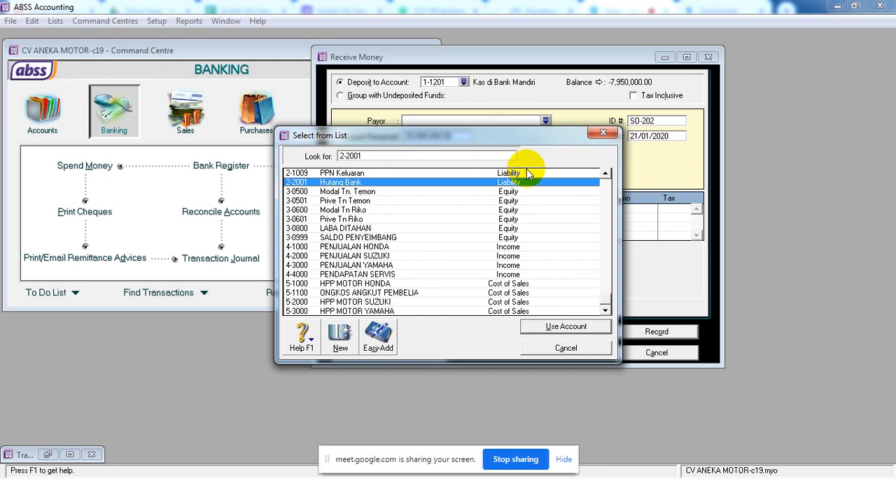
click(605, 174)
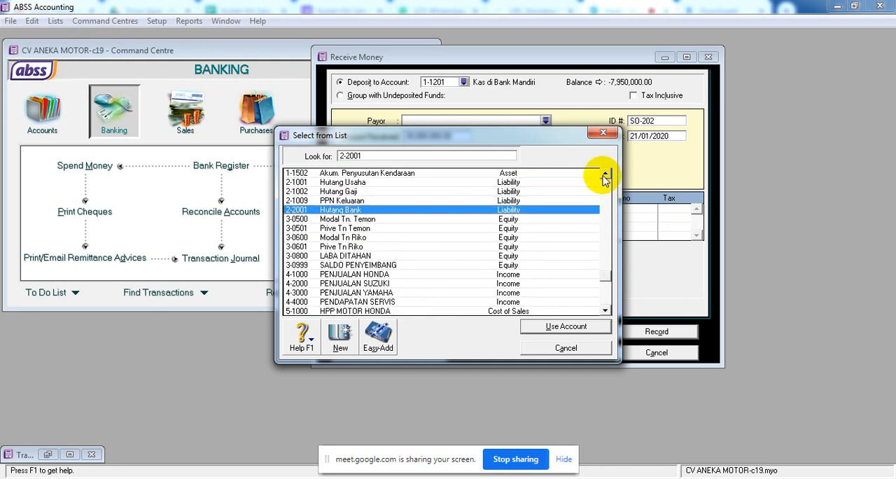
click(605, 174)
click(604, 174)
click(605, 174)
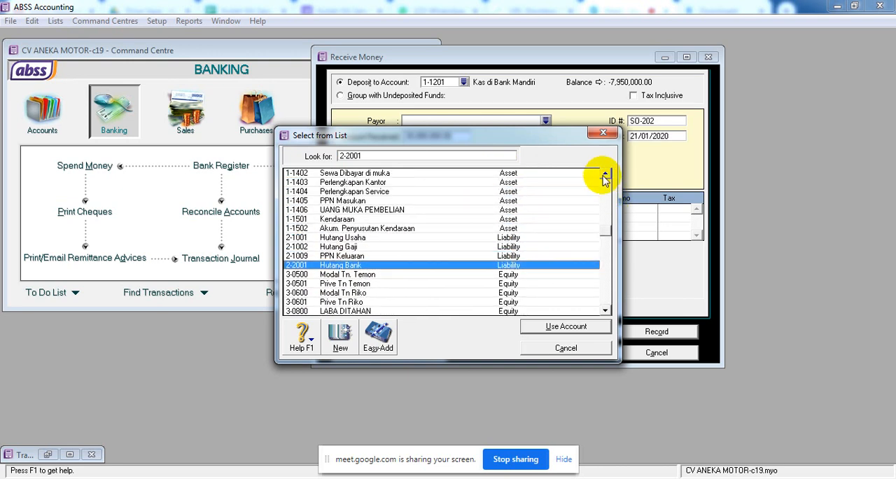
click(347, 256)
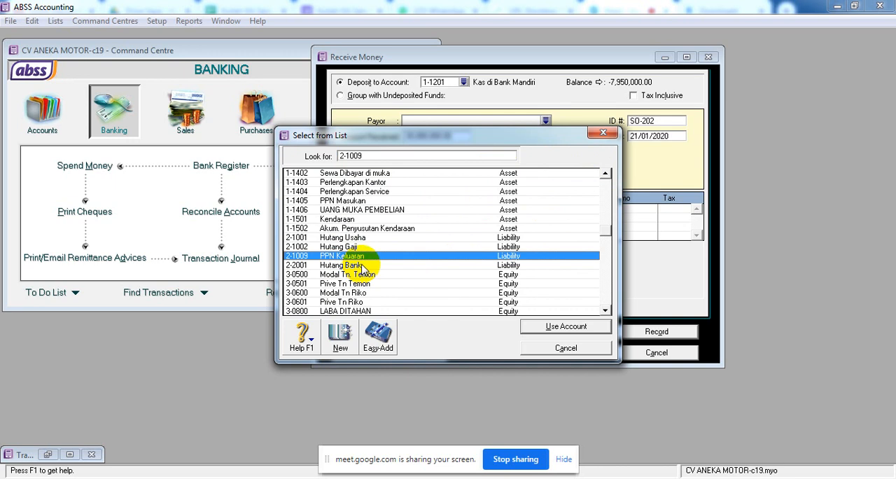
click(340, 336)
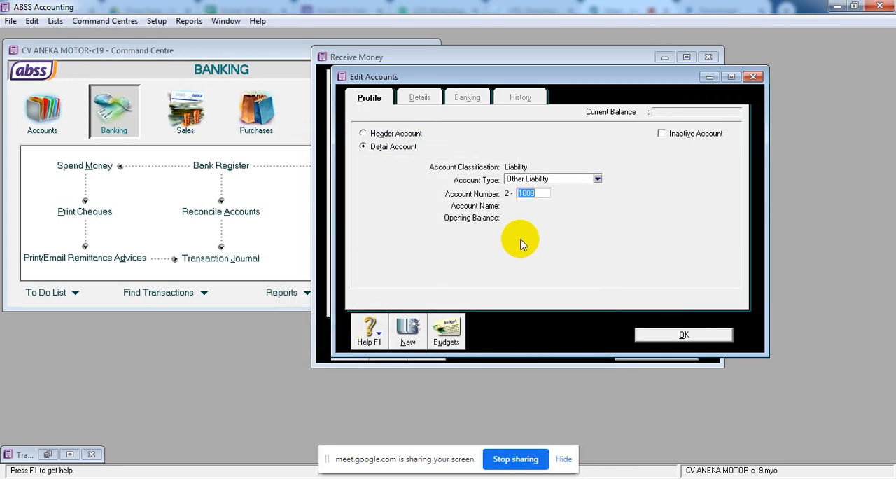
Try to number the new liability account 2-2000.
text(2000)
click(599, 180)
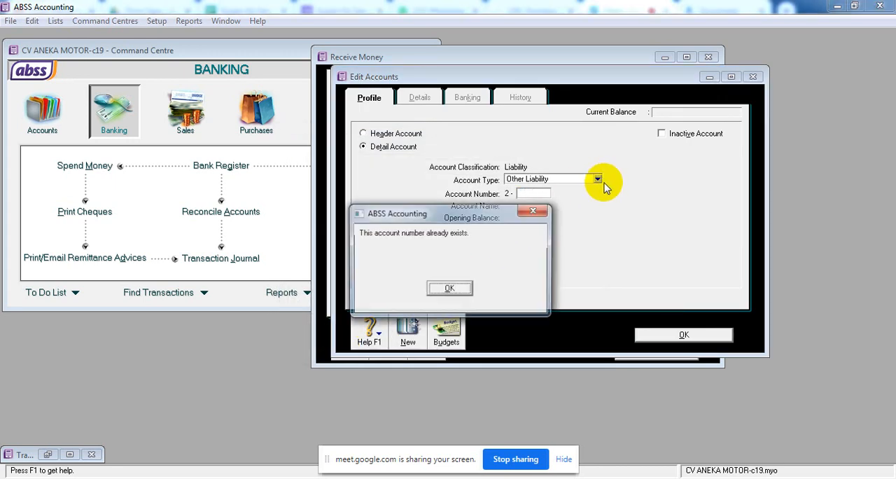
click(452, 289)
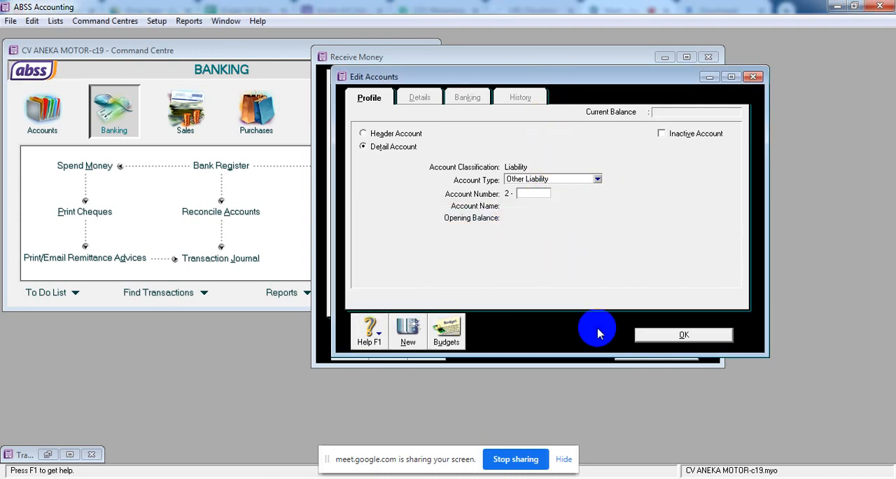
Create account 2-1500 named "UANG MUKA PENJUALAN" with the account type Other Current Liability.
text(1500)
key(Tab)
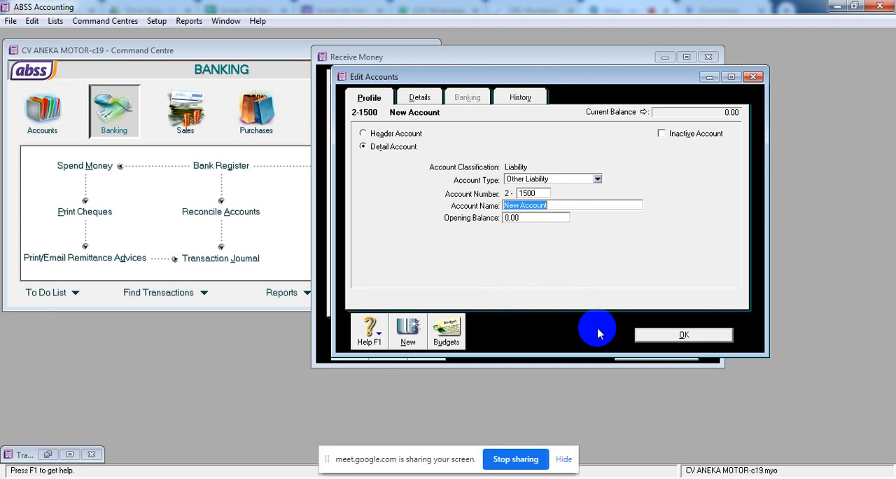
text(UANG MUKA)
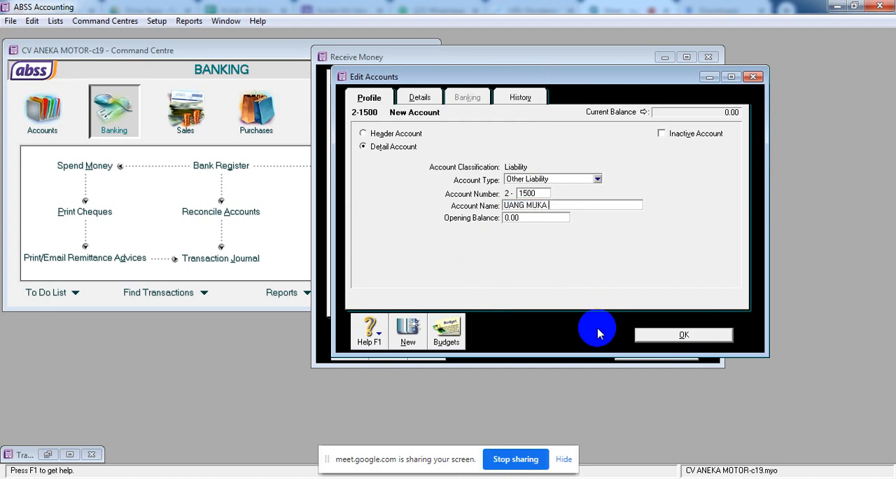
text( PENJUALAN)
click(597, 179)
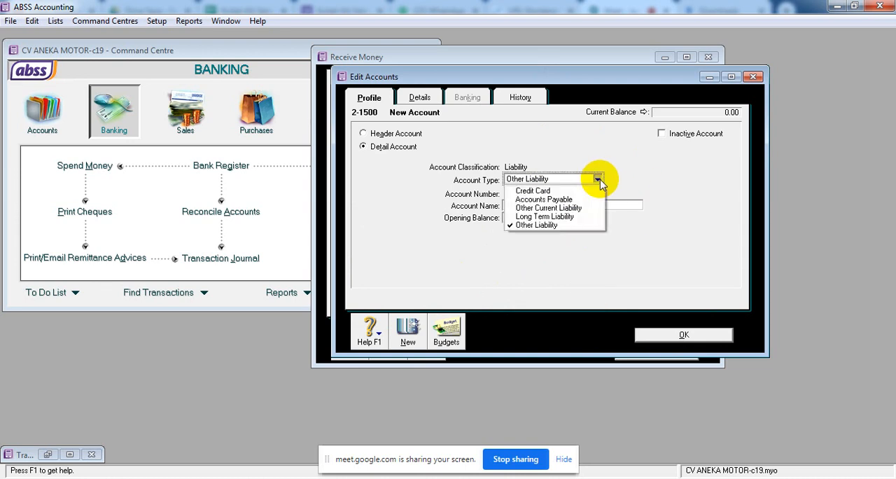
click(560, 208)
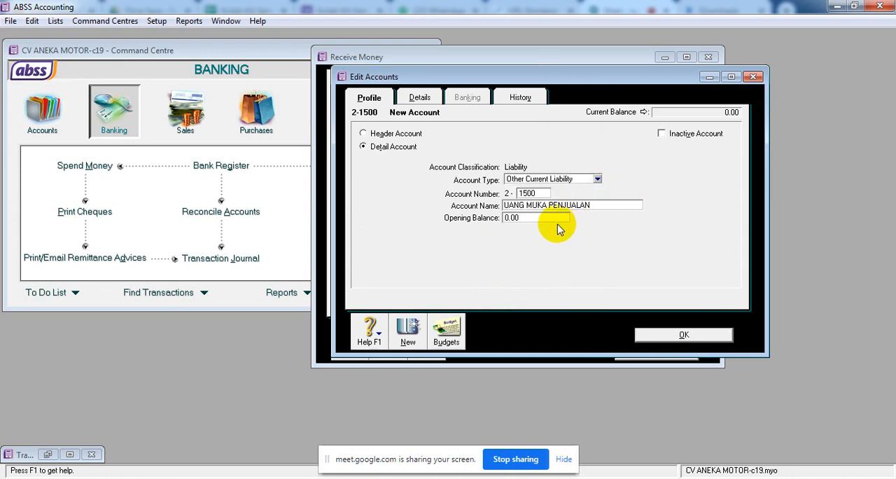
click(649, 329)
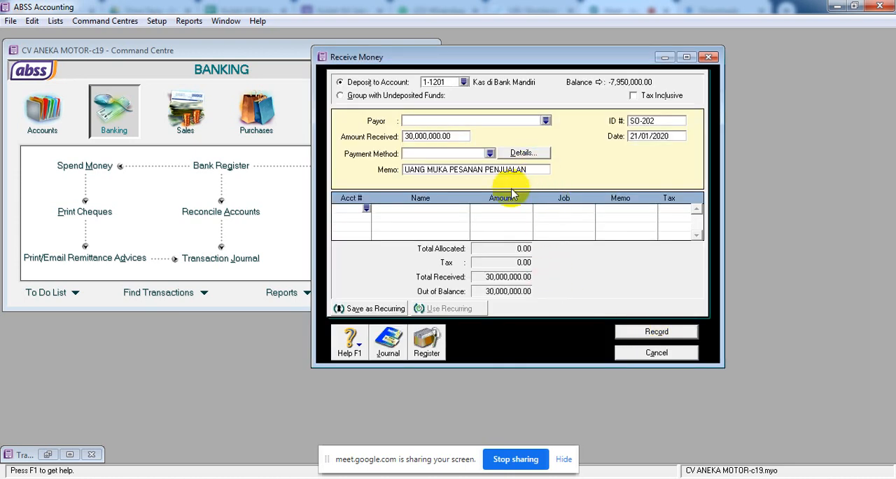
Allocate the full 30,000,000 receipt to account 2-1500 UANG MUKA PENJUALAN on the first line.
click(366, 209)
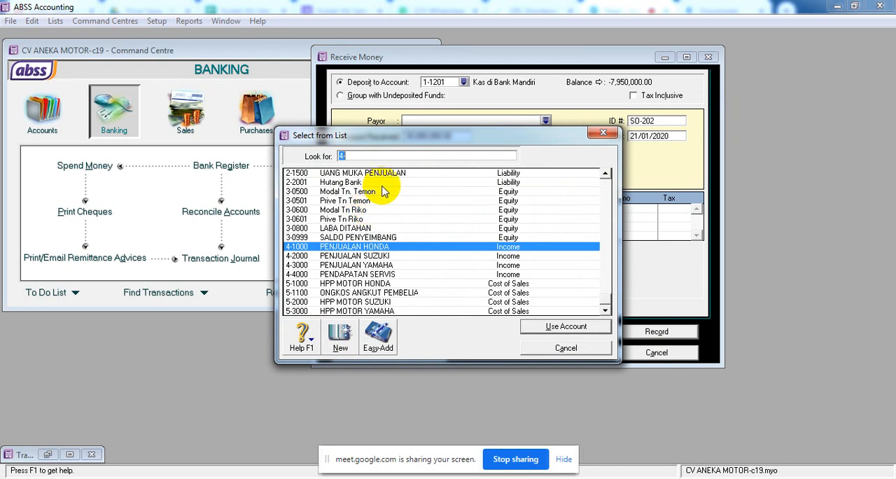
text(2-1500)
click(565, 326)
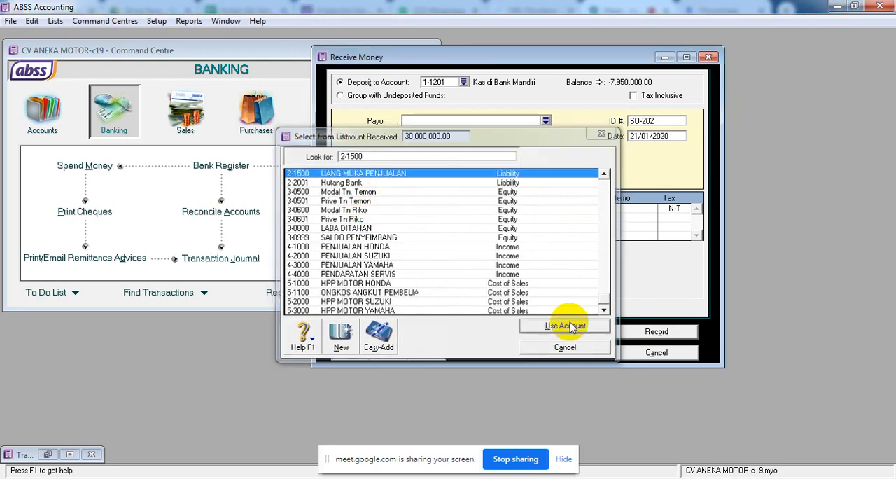
key(Tab)
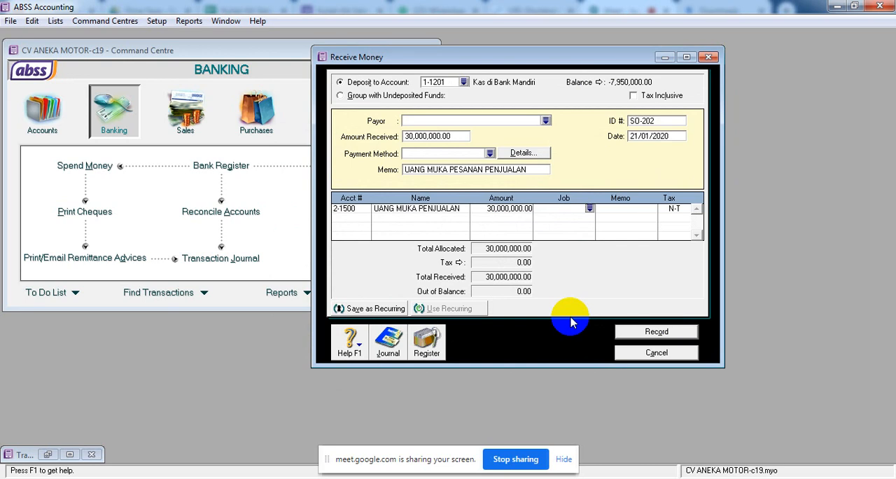
Review the journal recap of the SO-202 receipt, record the receipt and close the Receive Money window.
key(Tab)
key(Tab)
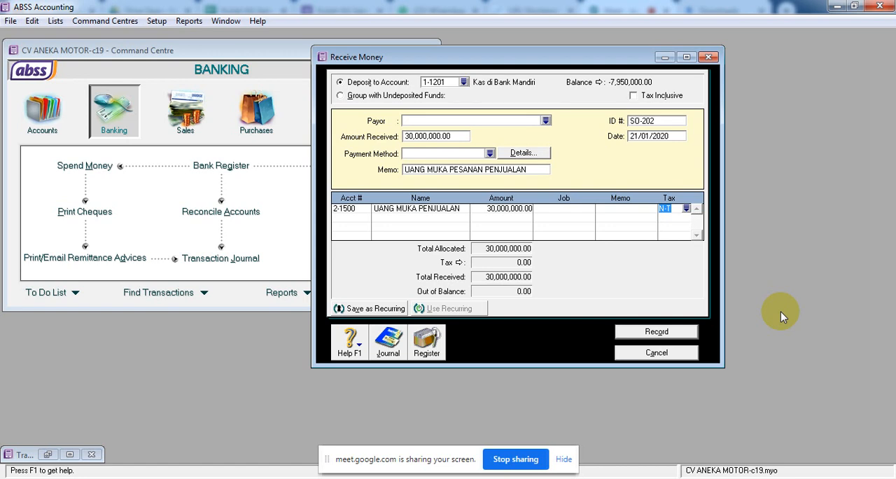
key(ctrl+r)
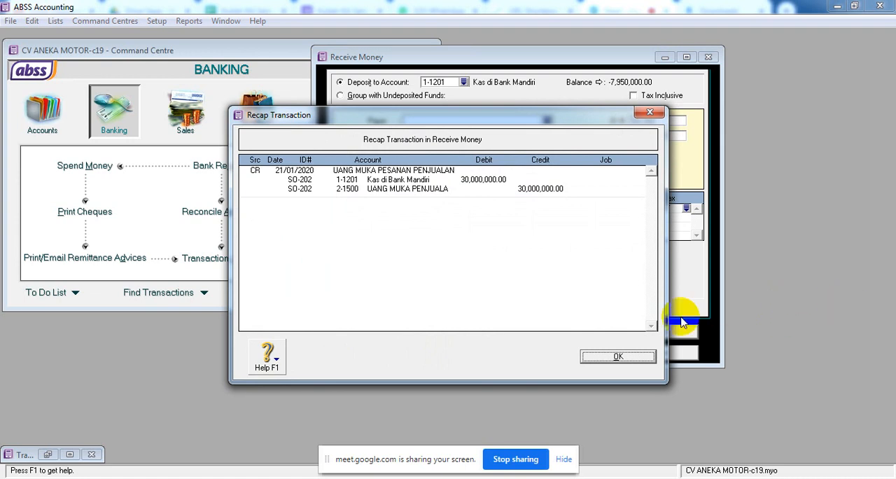
click(620, 356)
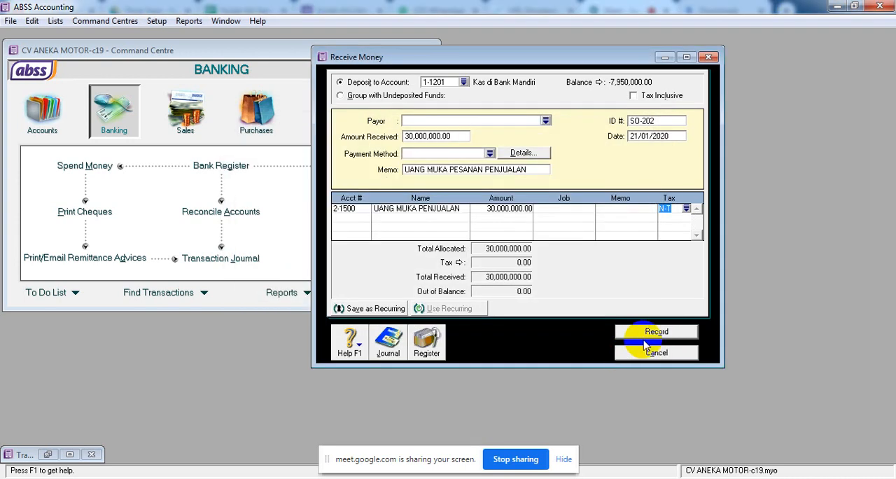
click(652, 334)
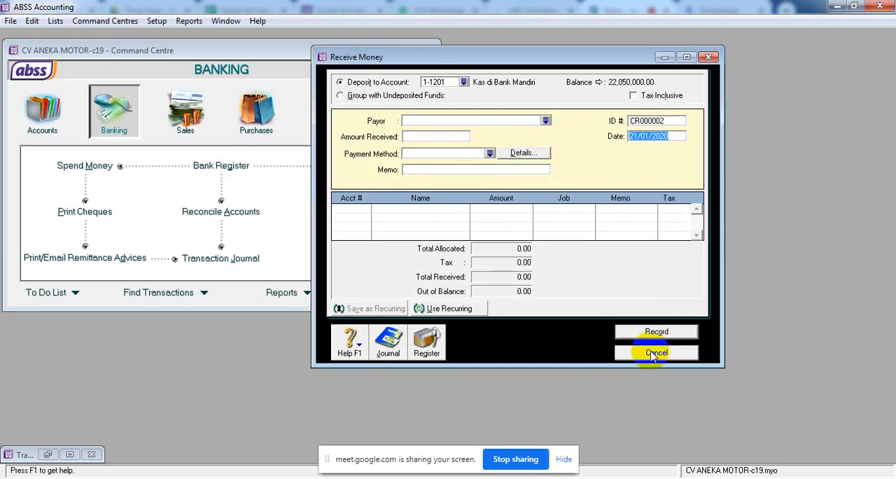
click(656, 353)
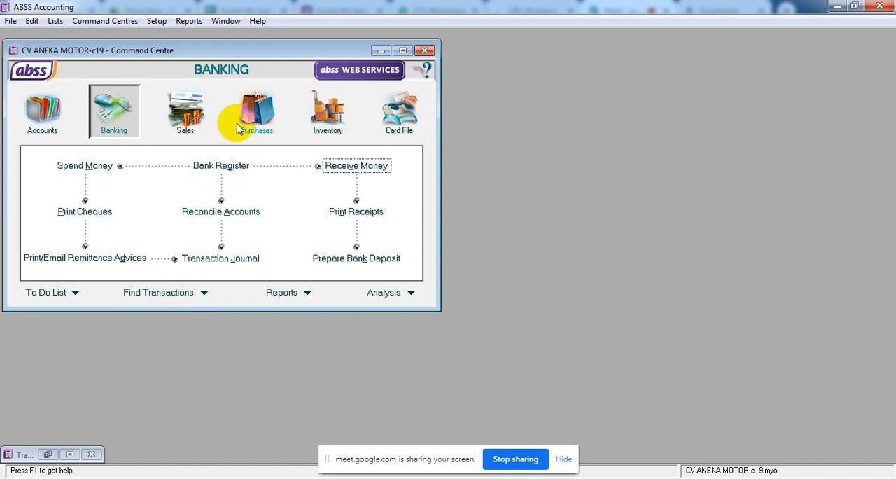
Start a new item sale as an INVOICE for the third customer in the customer list.
click(189, 108)
click(230, 201)
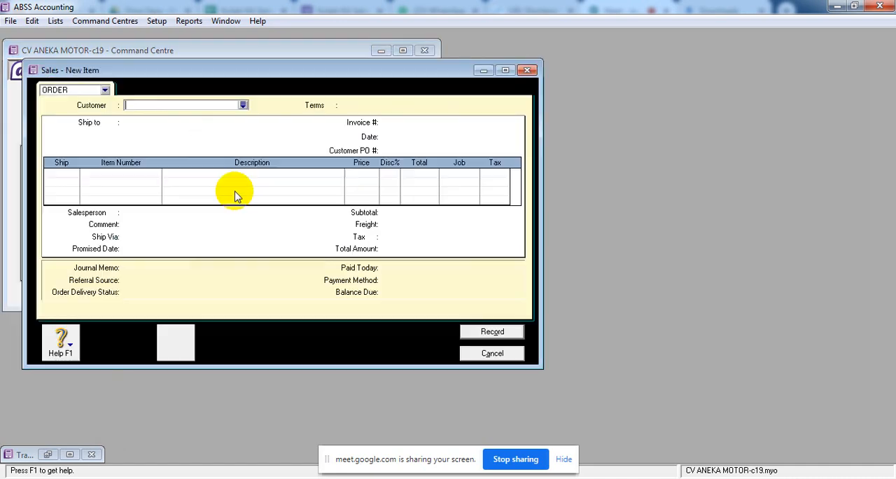
drag(320, 80, 554, 67)
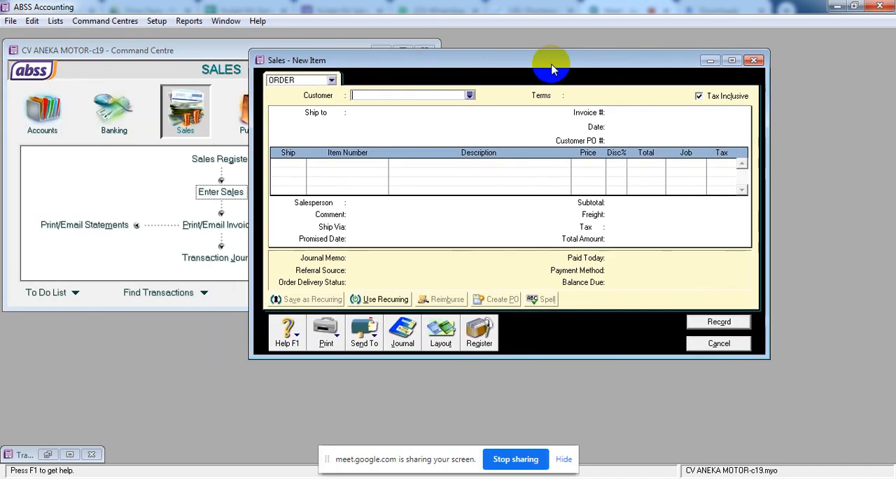
click(331, 81)
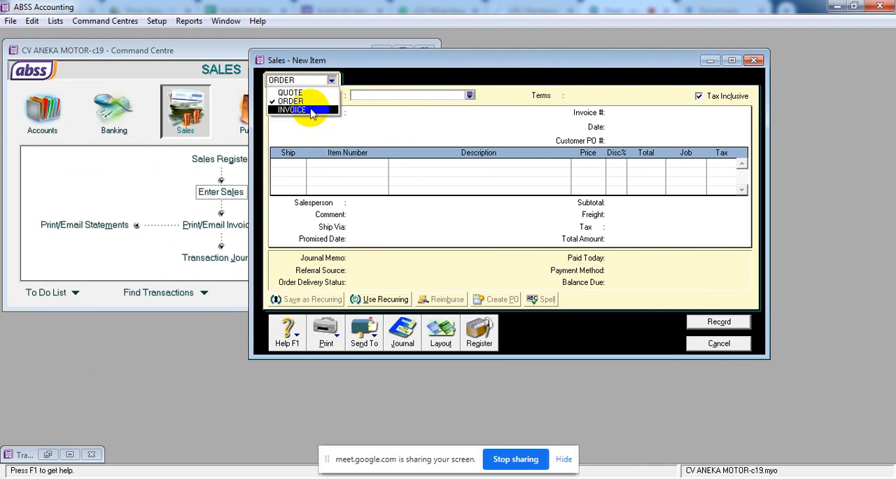
click(305, 110)
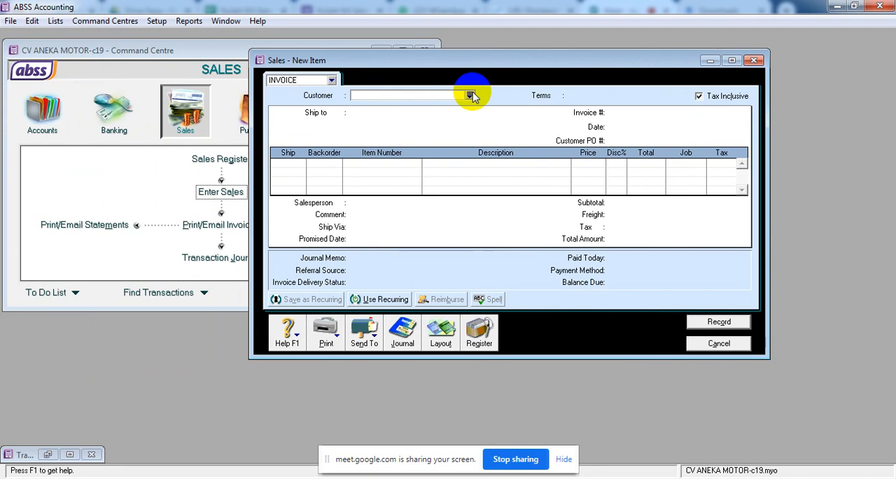
click(471, 95)
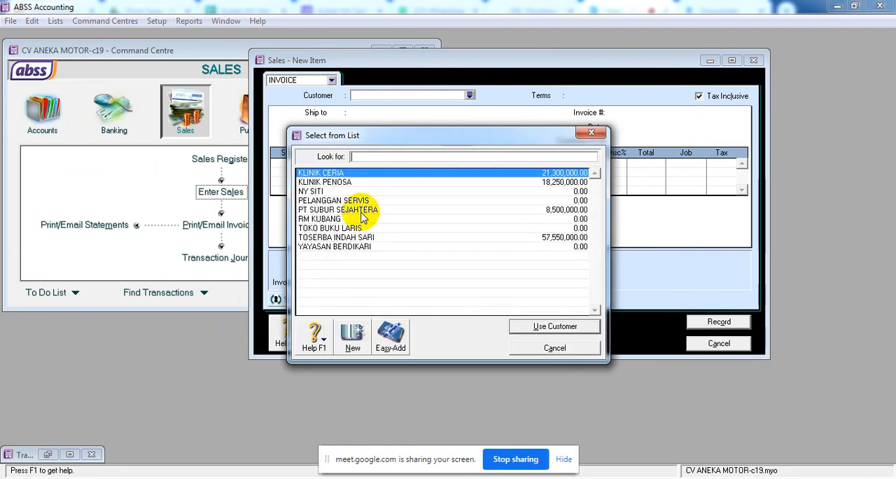
click(332, 193)
click(525, 326)
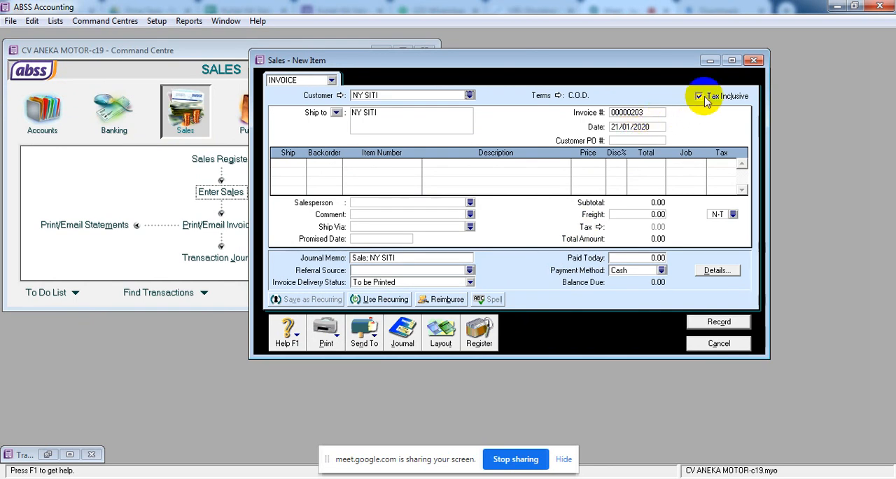
Number the invoice ST-01 and date it 22/01/2020.
click(635, 113)
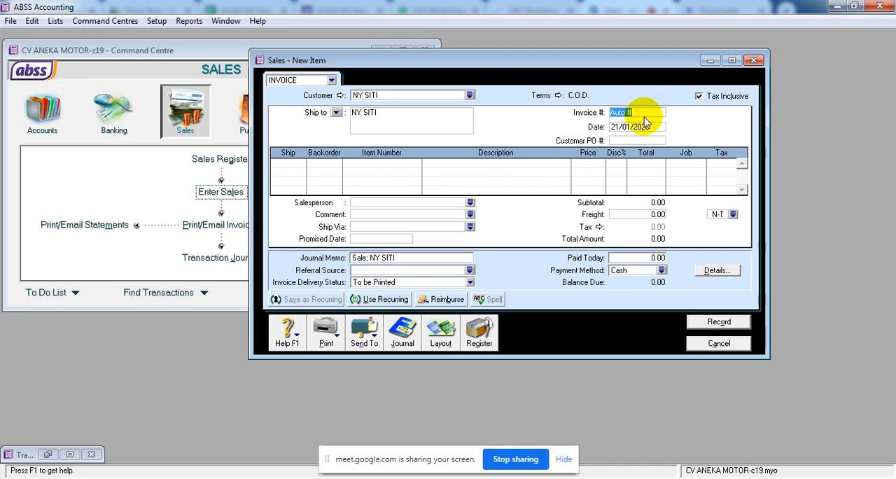
text(ST-01)
click(644, 130)
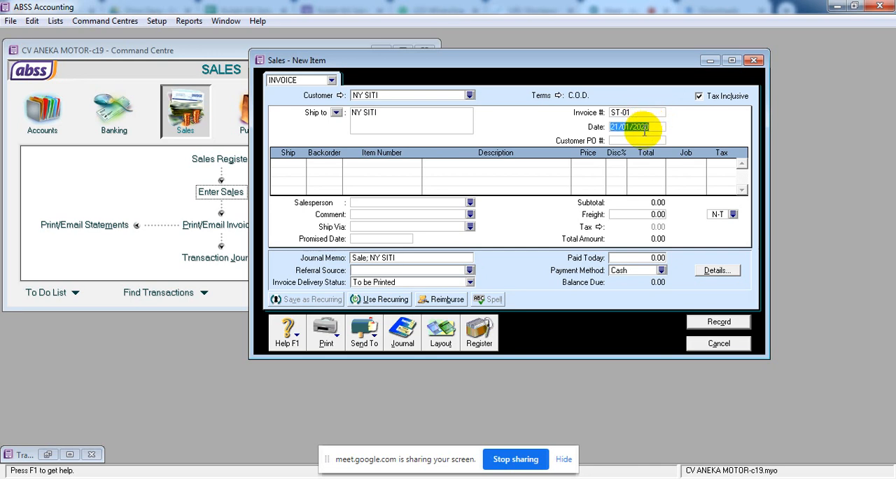
text(22.1.20)
key(Tab)
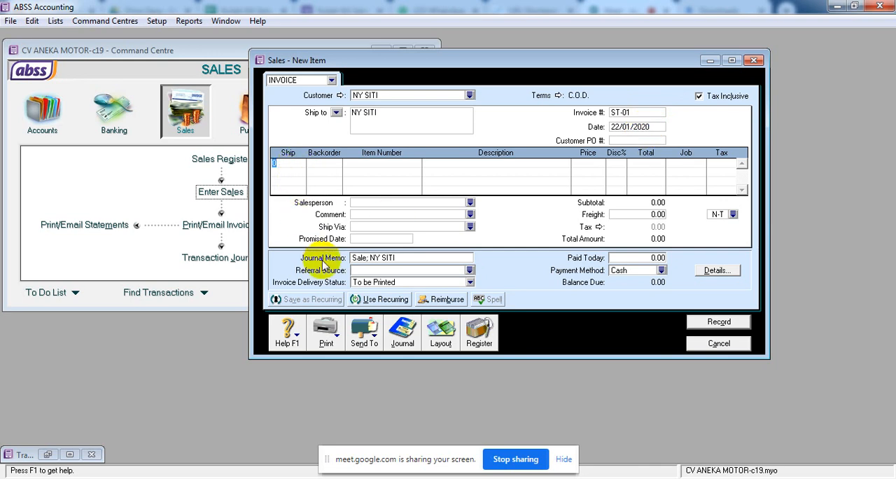
Add one unit of SS-202 SUZUKI SHOGUN SP at a price of 13,600,000 and review the invoice's journal recap.
key(Tab)
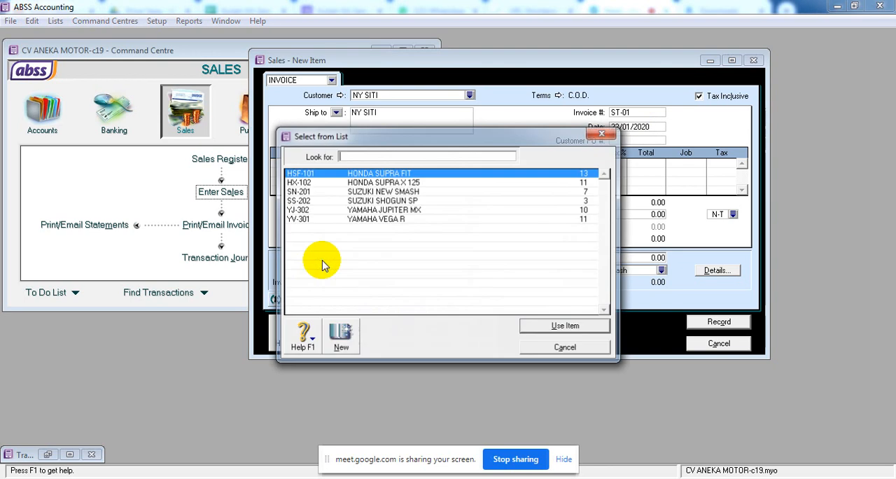
text(SS-202)
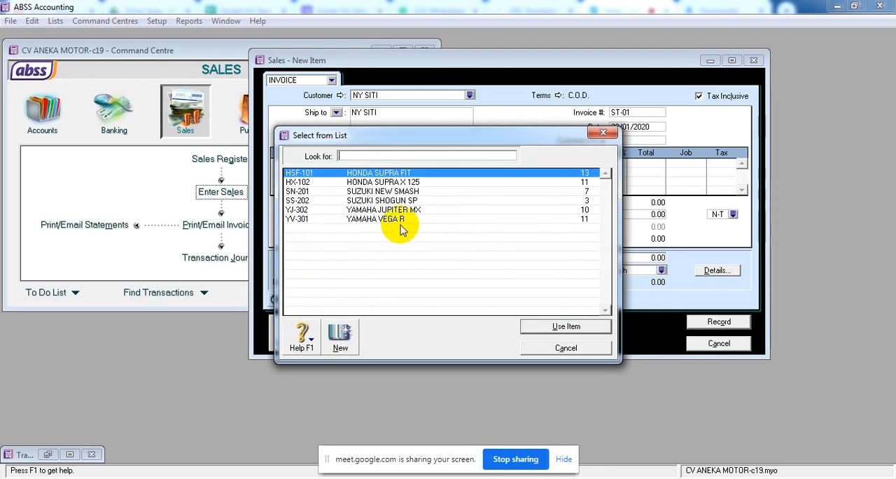
click(518, 329)
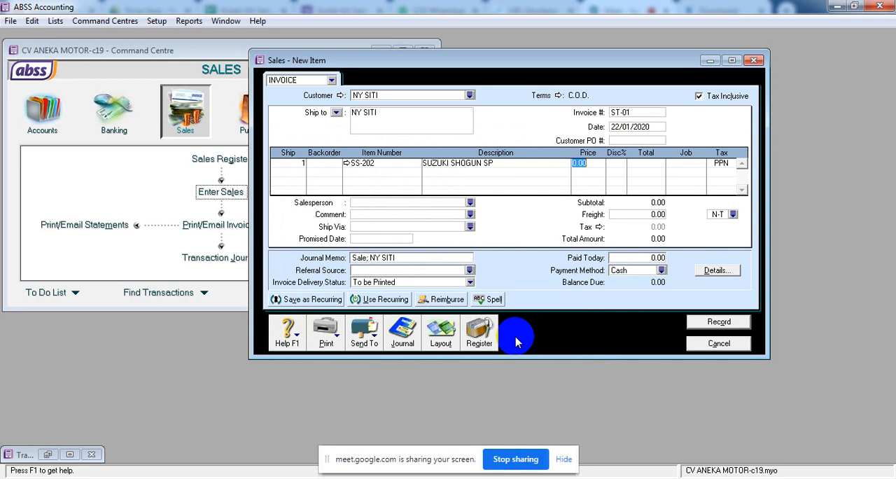
text(13600)
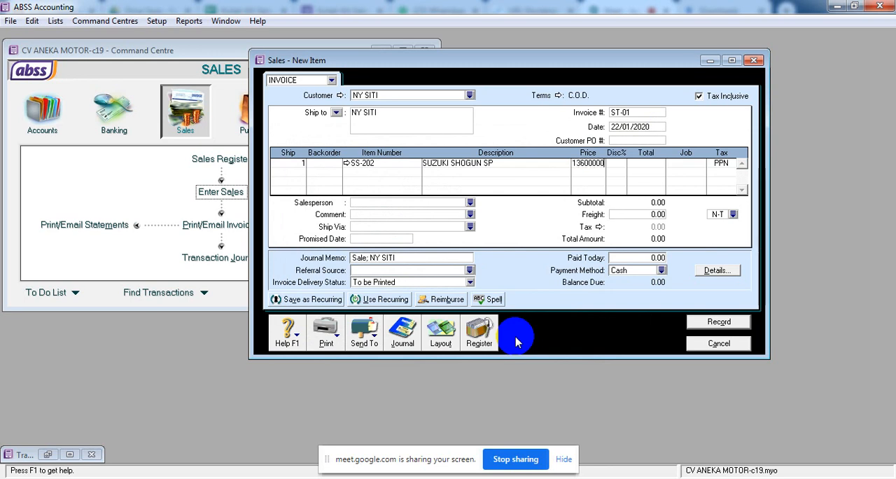
text(000)
key(Tab)
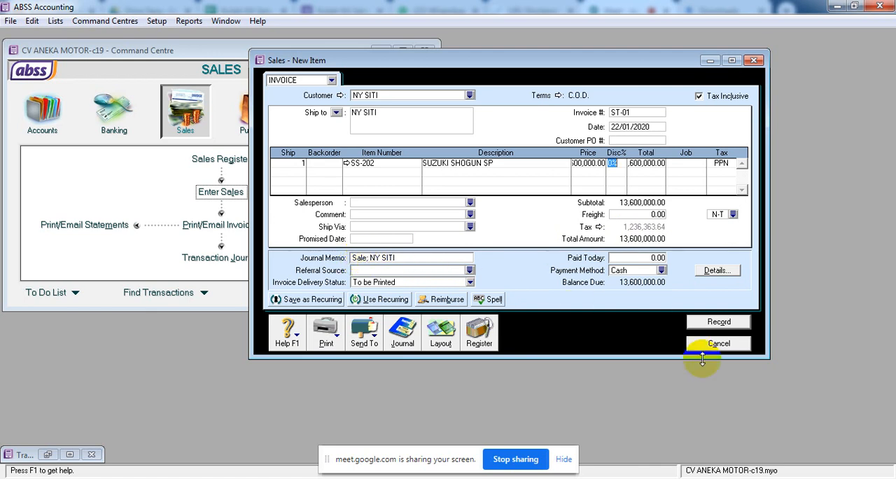
key(ctrl+r)
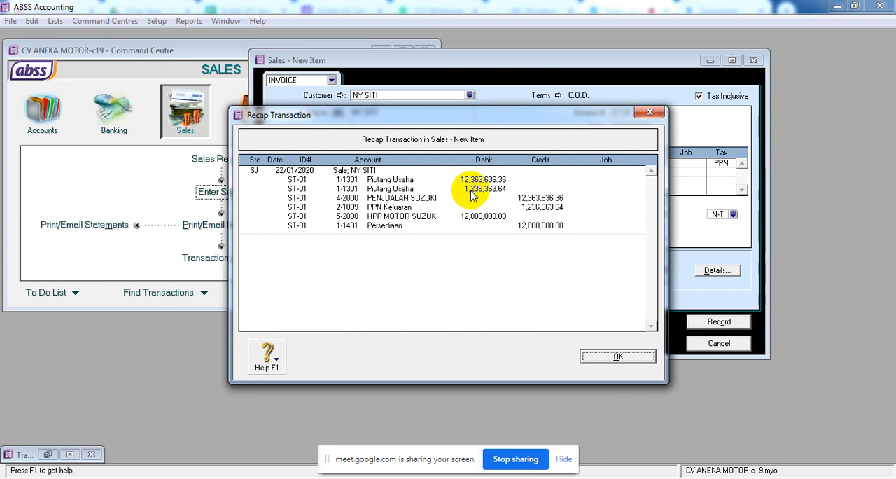
click(618, 357)
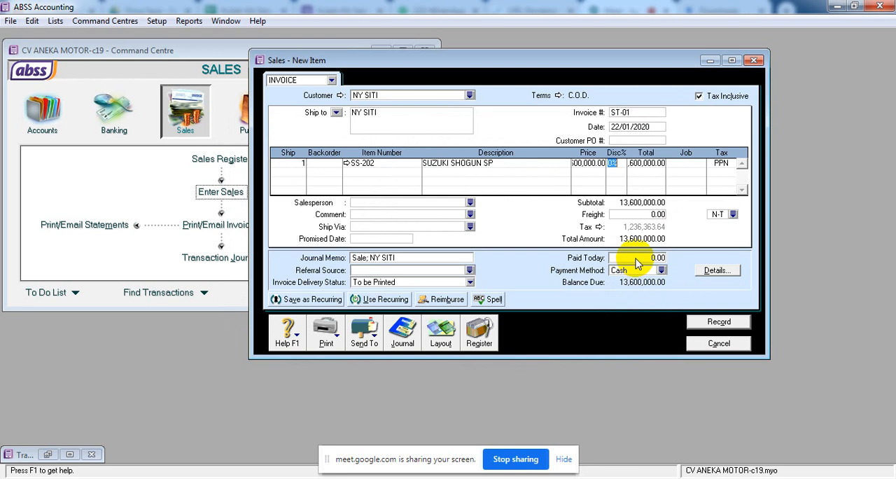
Enter 13,600,000 as the amount paid today on invoice ST-01, keeping Cash as the payment method.
click(637, 259)
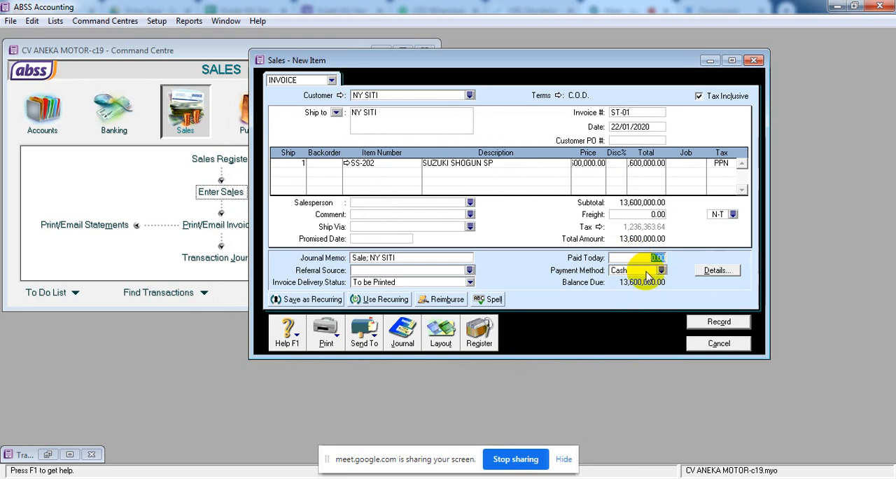
text(136000)
click(648, 272)
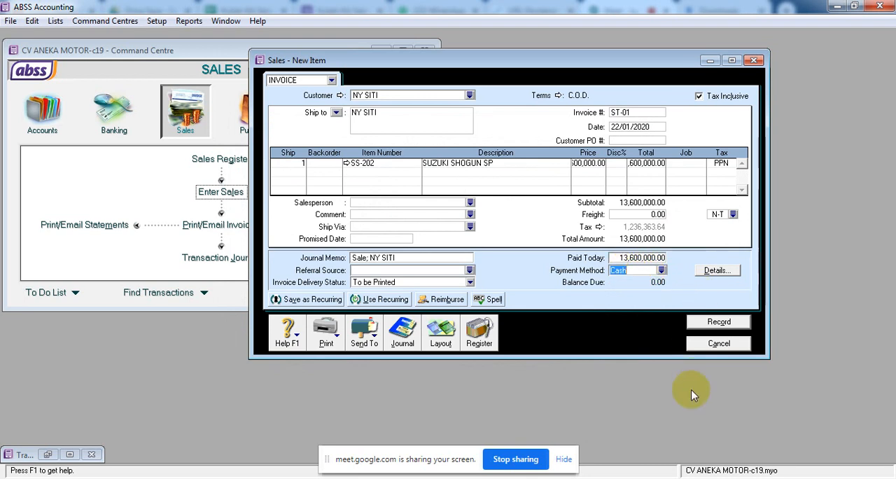
Review the journal recap including the cash payment and record invoice ST-01.
key(ctrl+r)
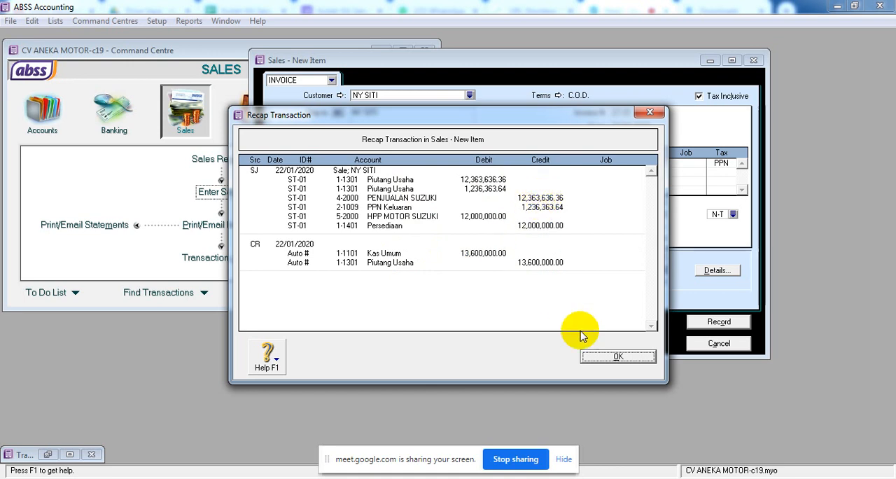
click(603, 364)
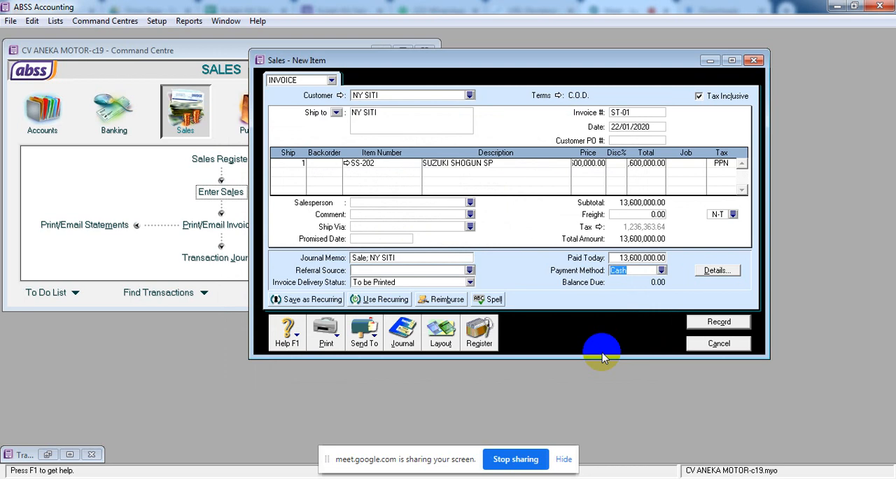
click(713, 322)
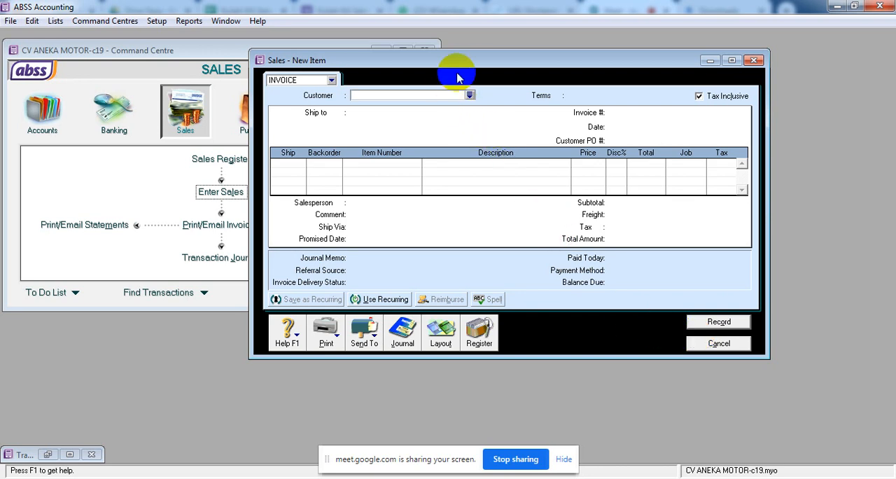
Create a new company customer card named RS HUSADA from the next invoice's customer list.
drag(465, 61, 477, 88)
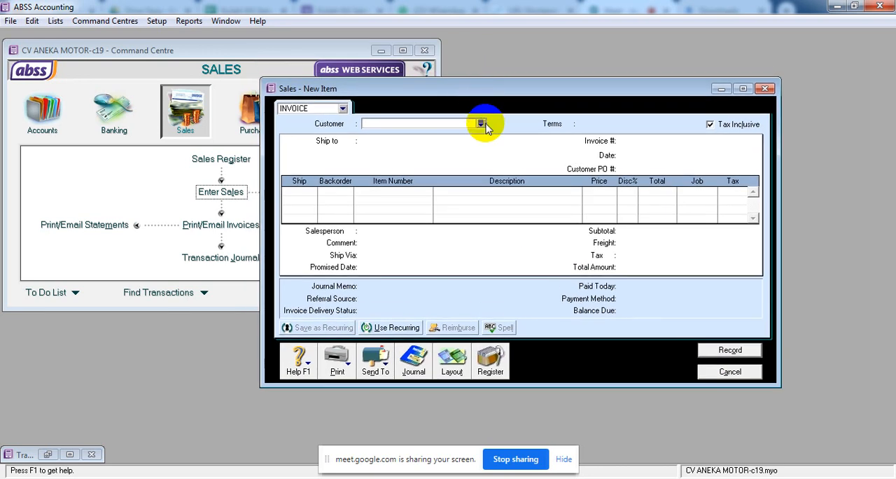
click(481, 123)
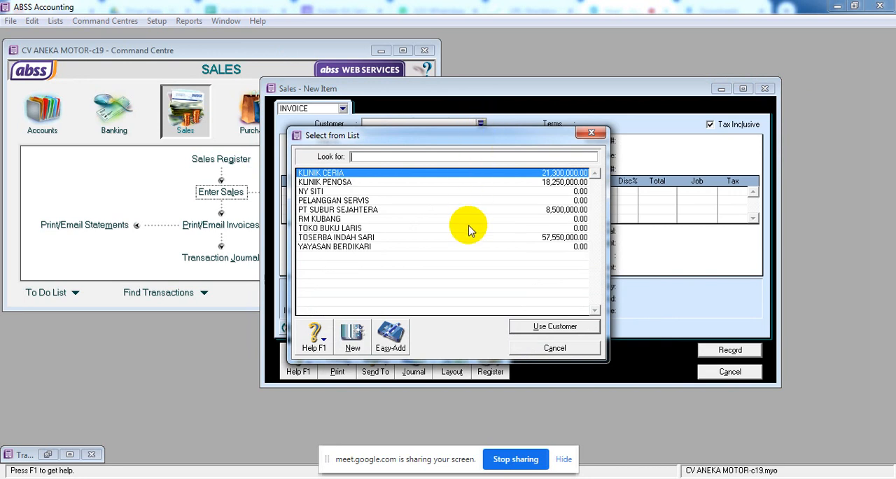
click(354, 343)
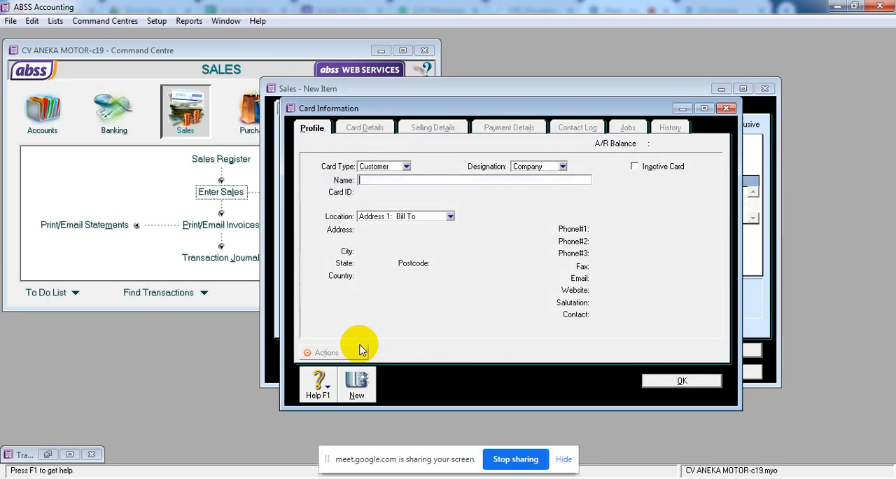
text(RS HUSADA)
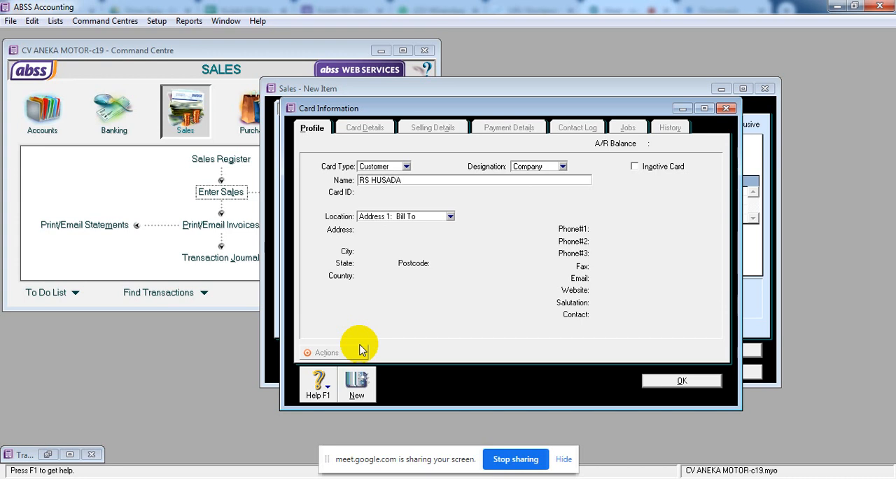
click(685, 382)
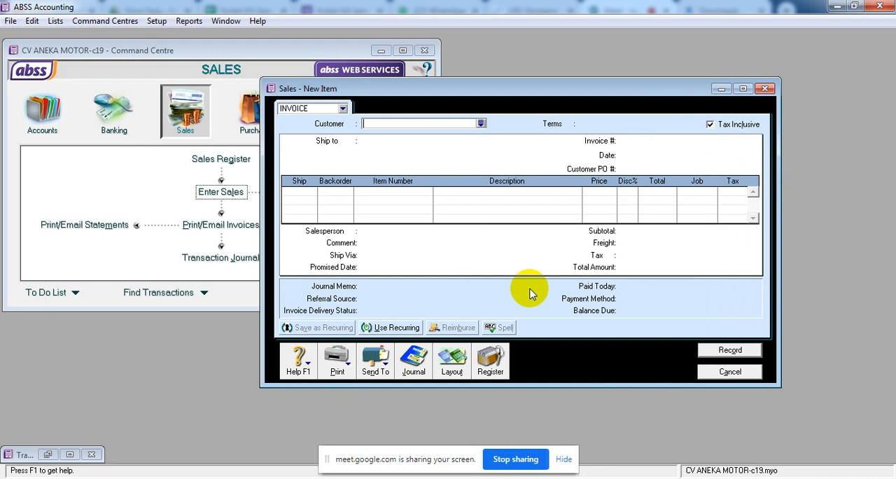
Choose RS HUSADA as the customer for the new sales invoice.
click(481, 123)
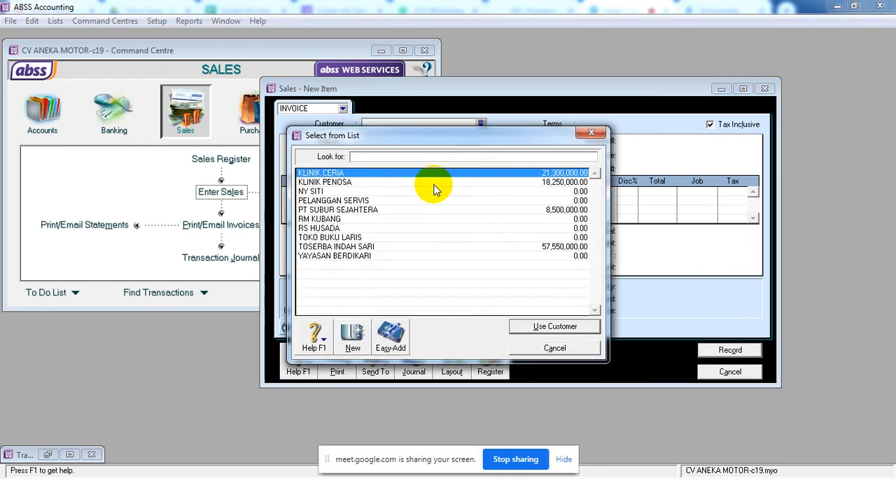
click(360, 227)
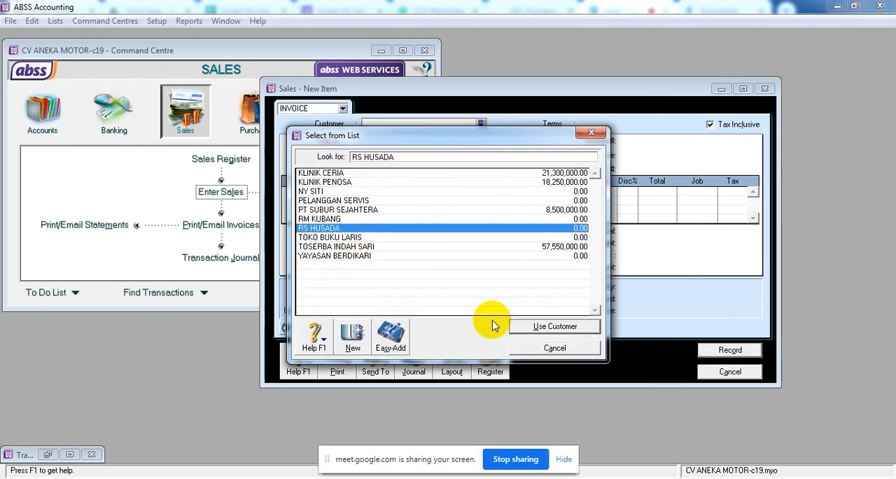
click(545, 326)
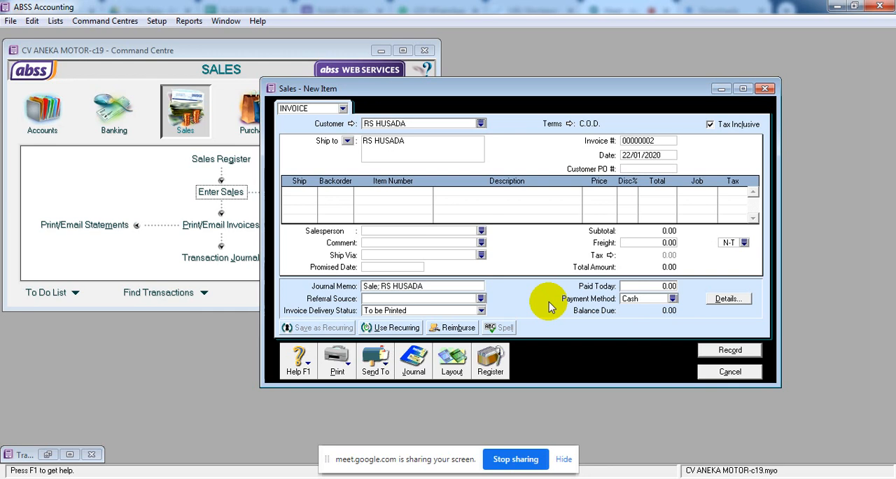
Set the invoice's credit terms to In a Given # of Days, with 15 discount days, 30 balance due days and a 2% early-payment discount.
click(571, 124)
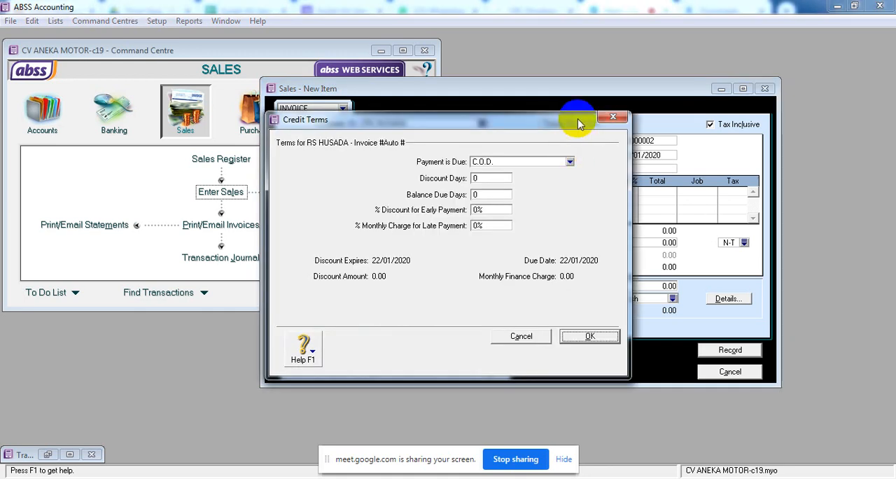
drag(570, 119, 597, 145)
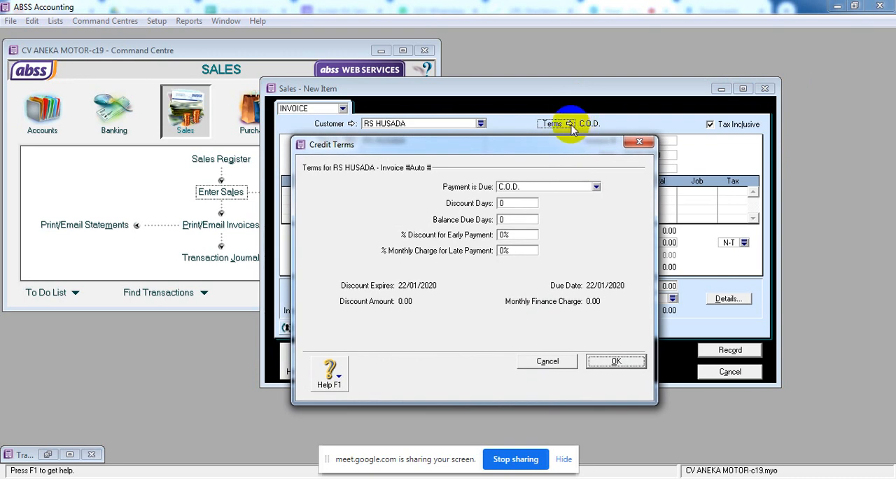
click(596, 187)
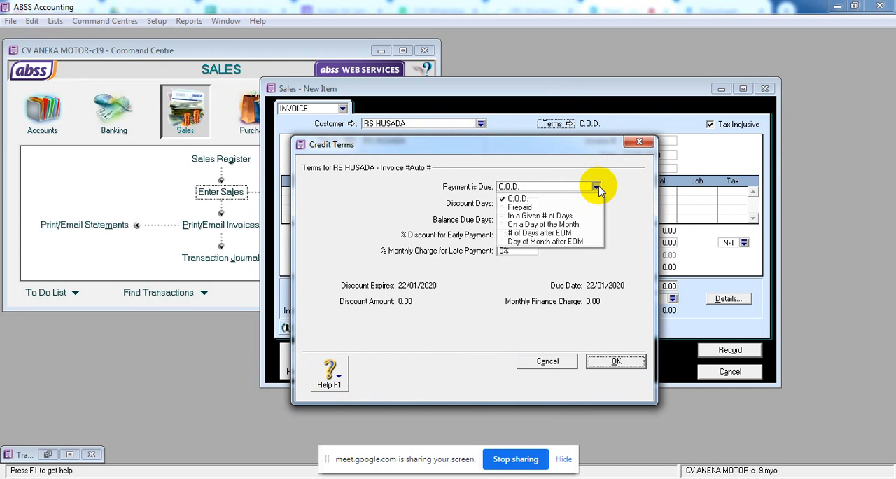
click(588, 217)
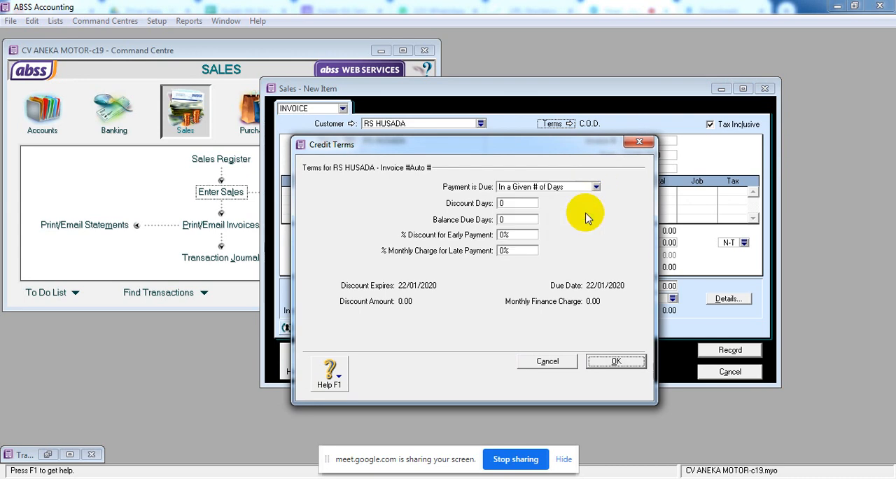
click(518, 203)
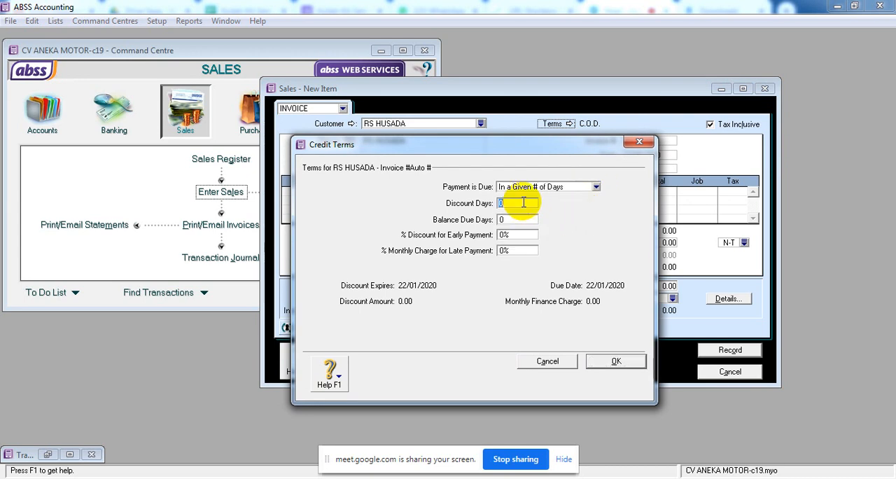
text(15)
click(530, 222)
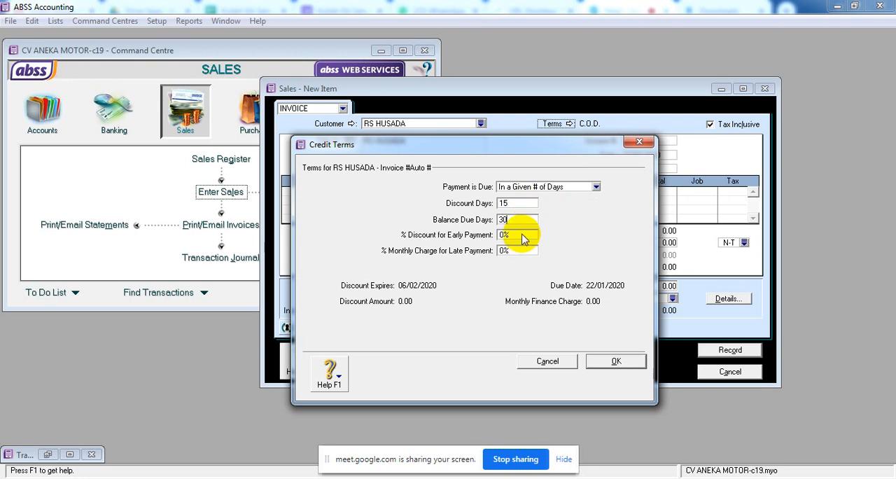
click(523, 236)
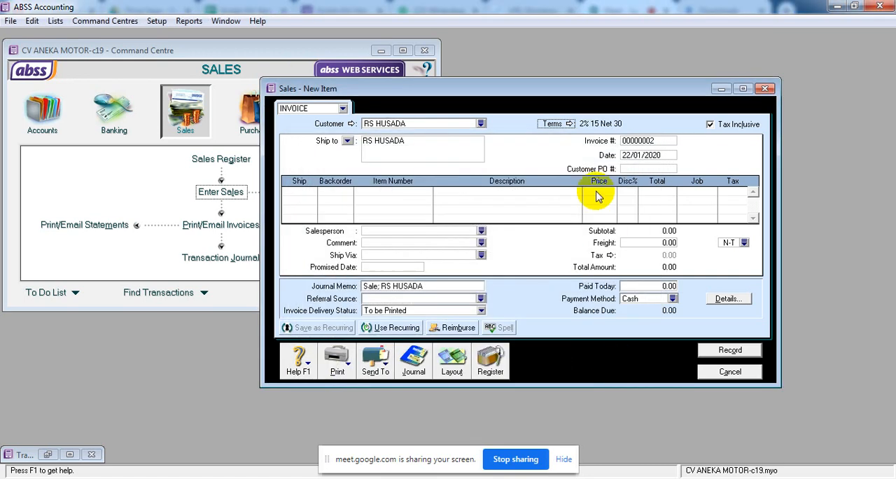
Change the balance due days in the RS HUSADA invoice's credit terms to 40.
click(572, 124)
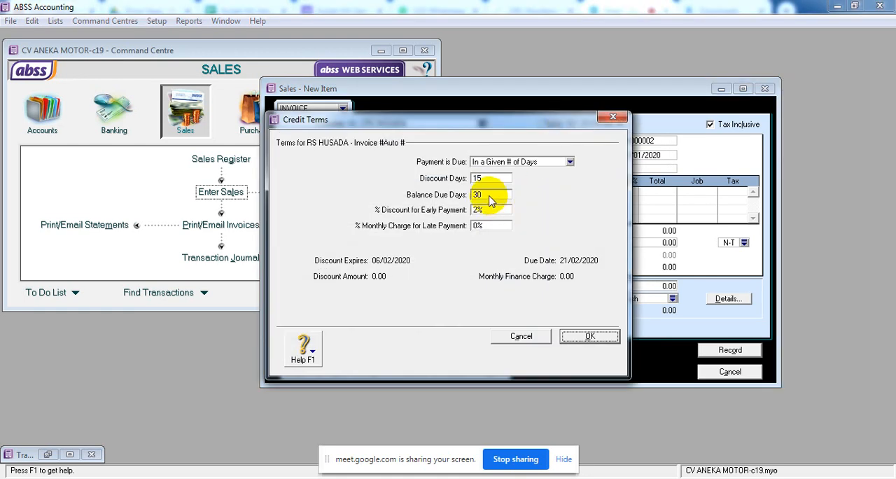
click(493, 196)
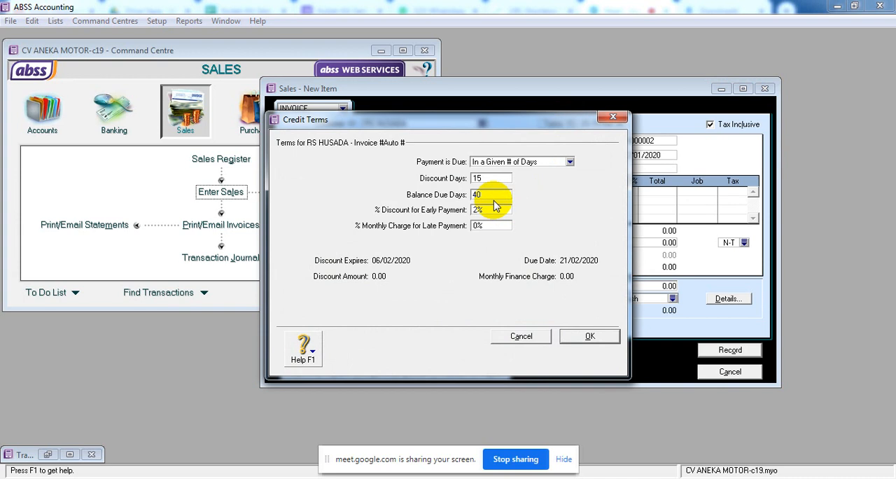
text(40)
click(591, 337)
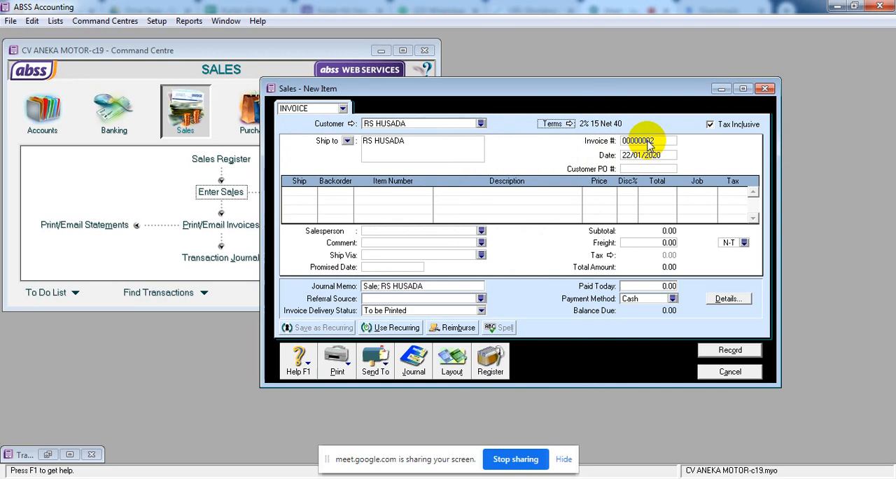
Turn off tax-inclusive pricing on the RS HUSADA invoice and set its invoice number to SI-302.
click(710, 130)
click(710, 130)
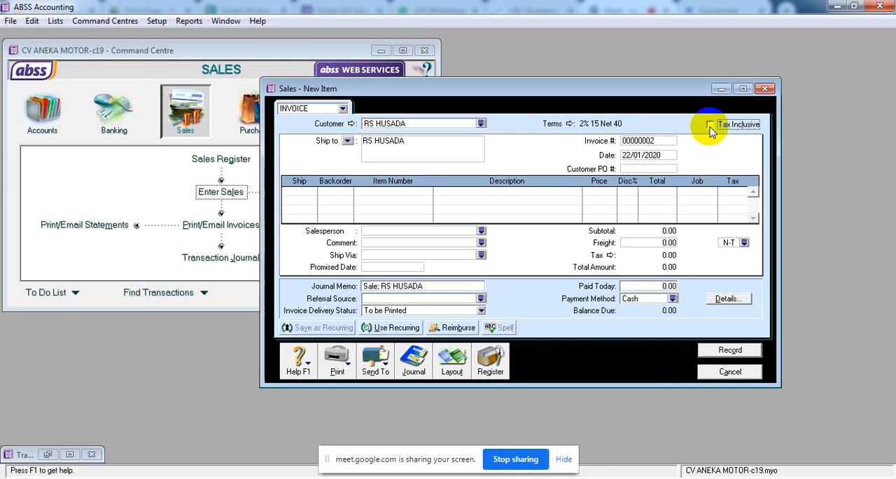
click(661, 140)
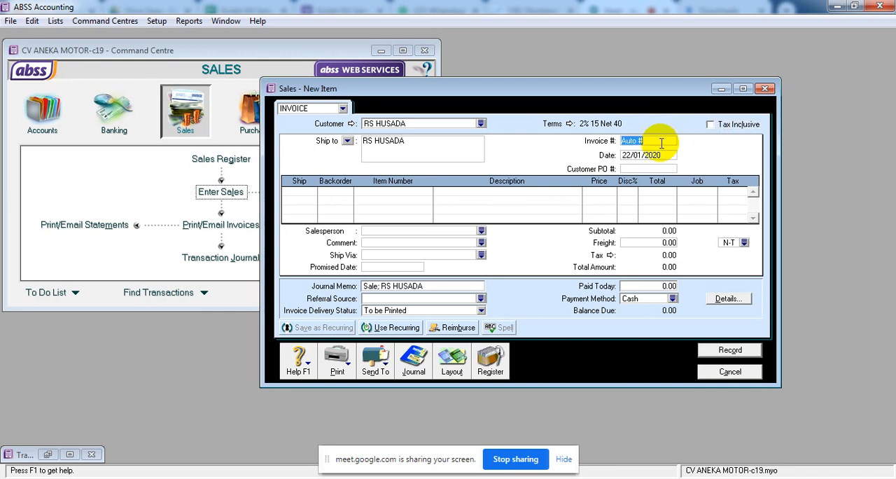
text(SD)
text(I)
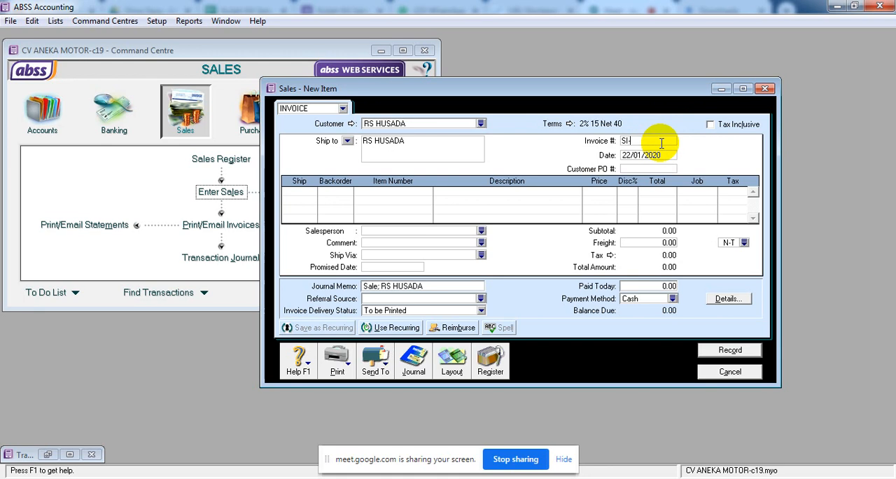
text(-302)
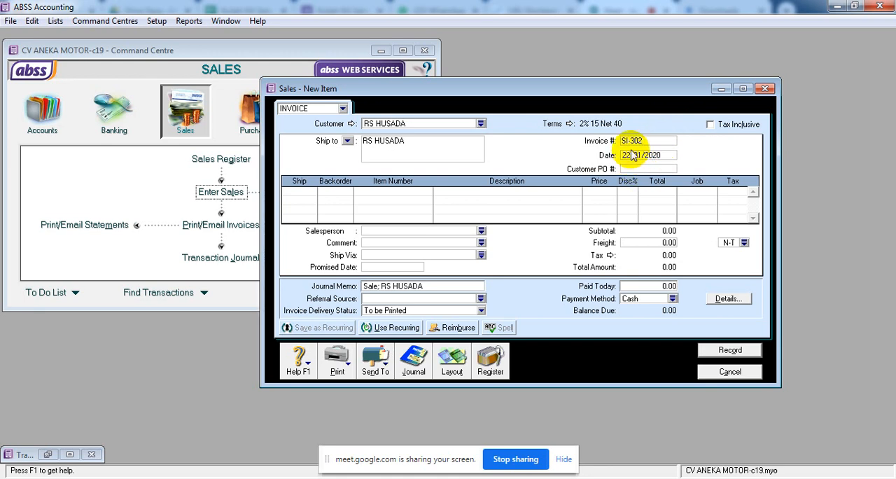
Set the date of invoice SI-302 to 23/01/2020.
click(640, 156)
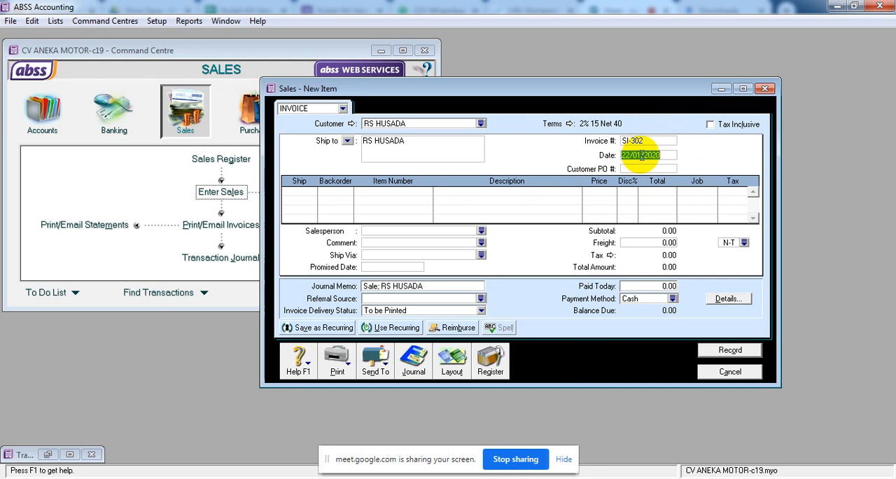
text(23/1.2)
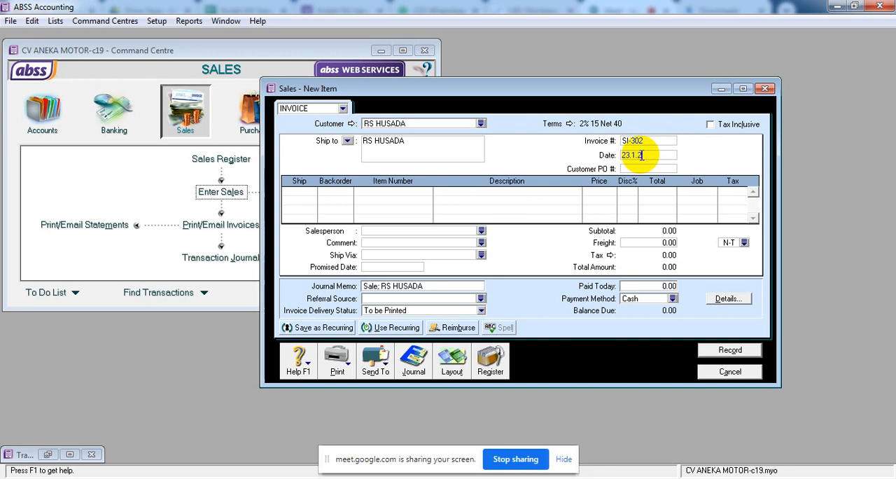
text(0)
key(Tab)
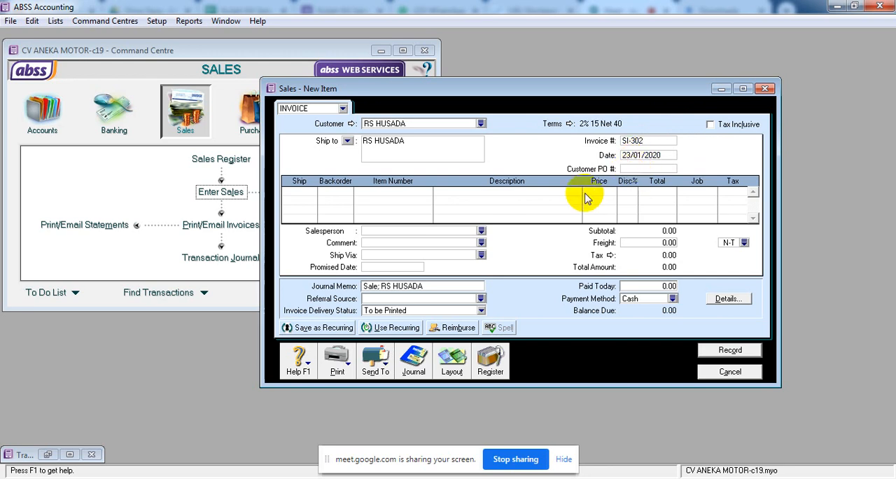
Add five units of YJ-302 YAMAHA JUPITER MX at a price of 14,910,000 each and check the line's price and total.
click(297, 193)
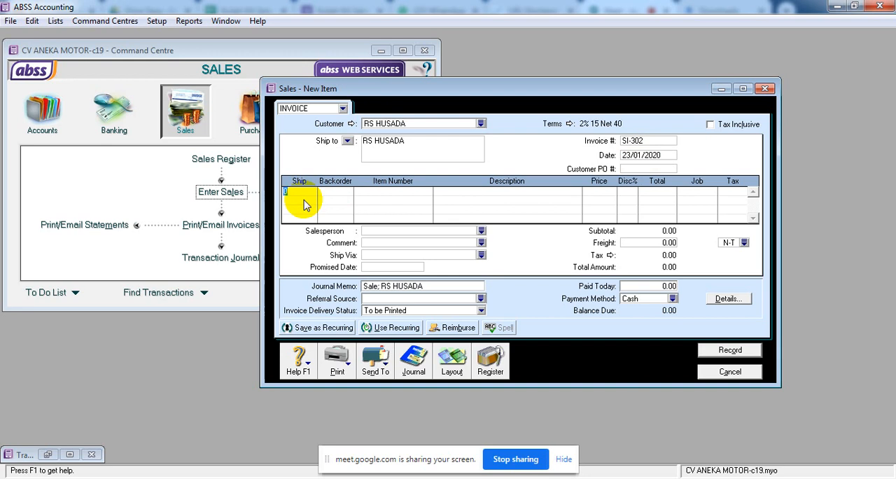
key(Tab)
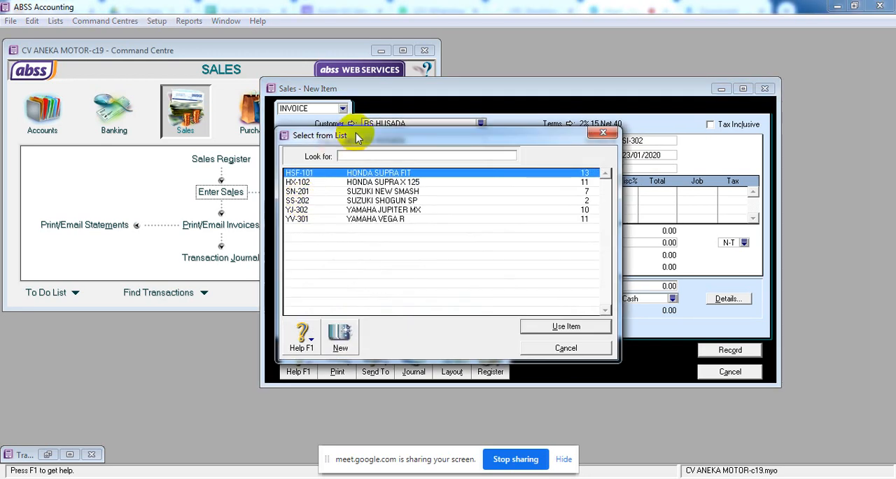
drag(431, 131, 461, 216)
click(434, 295)
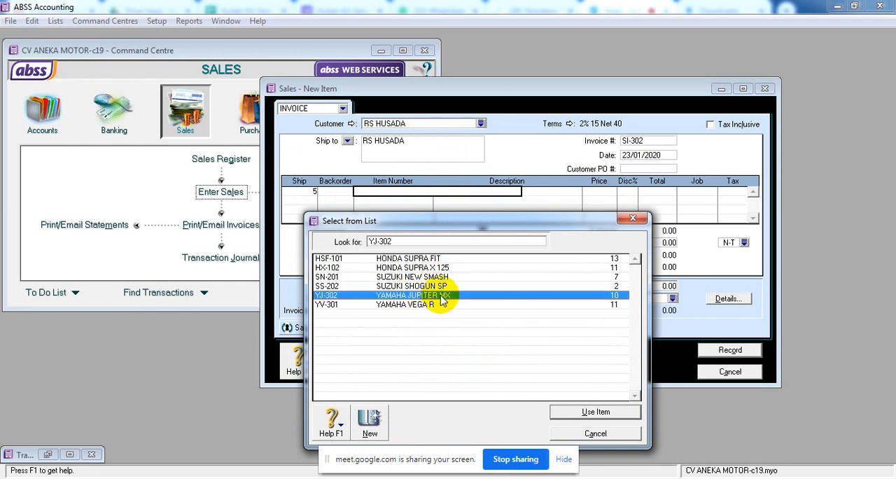
click(615, 412)
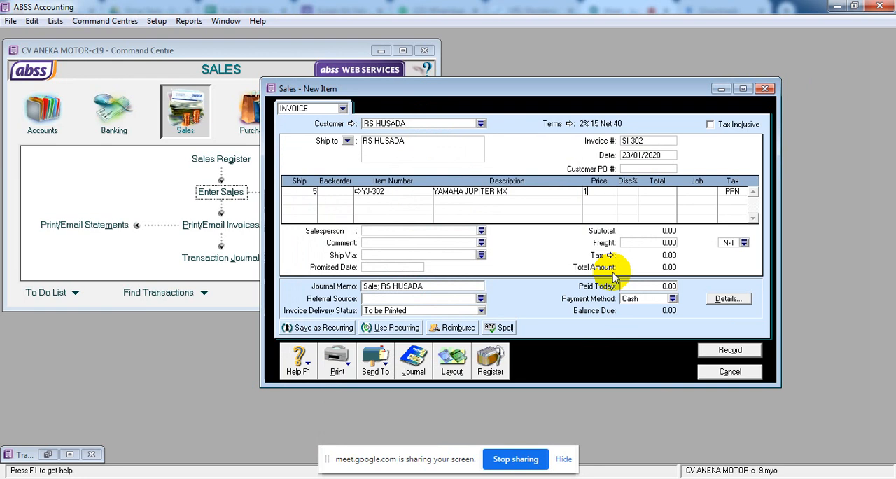
text(14910000)
key(Tab)
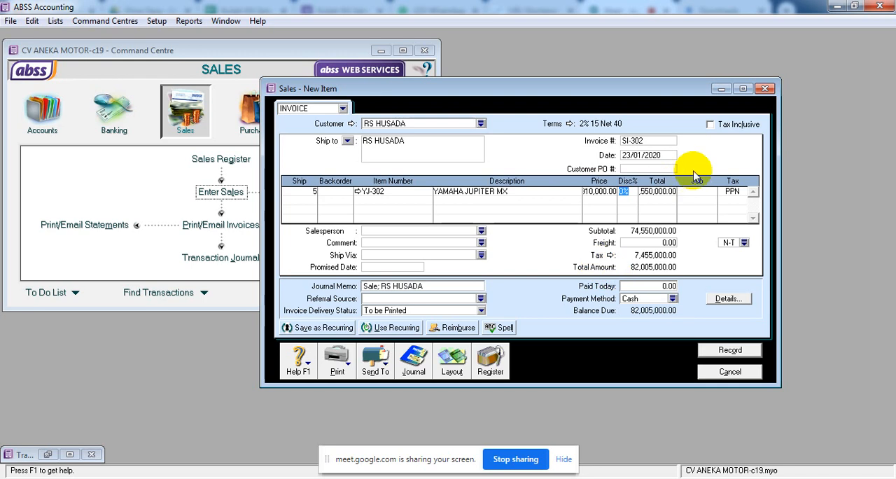
click(595, 190)
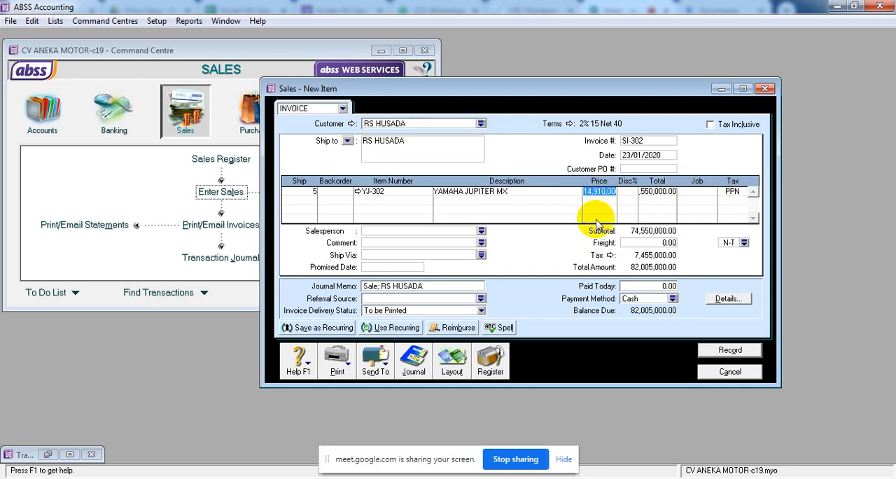
click(648, 194)
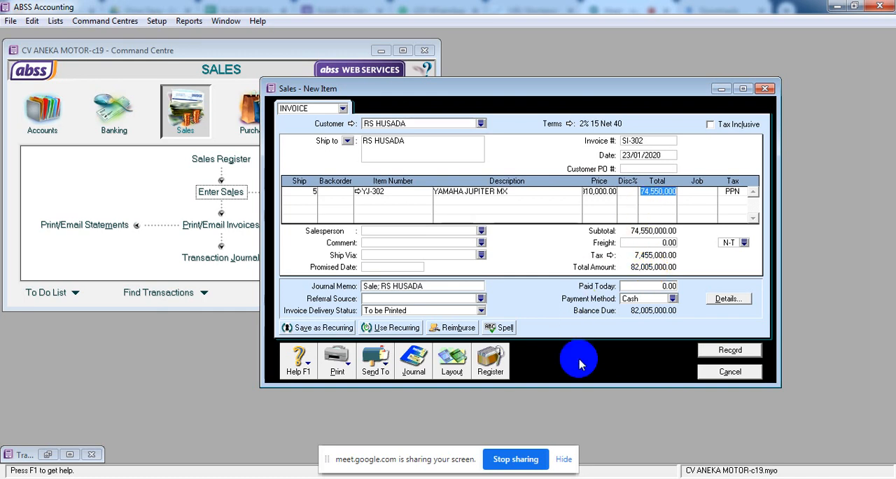
Review the journal recap of invoice SI-302 and record the invoice.
key(ctrl+r)
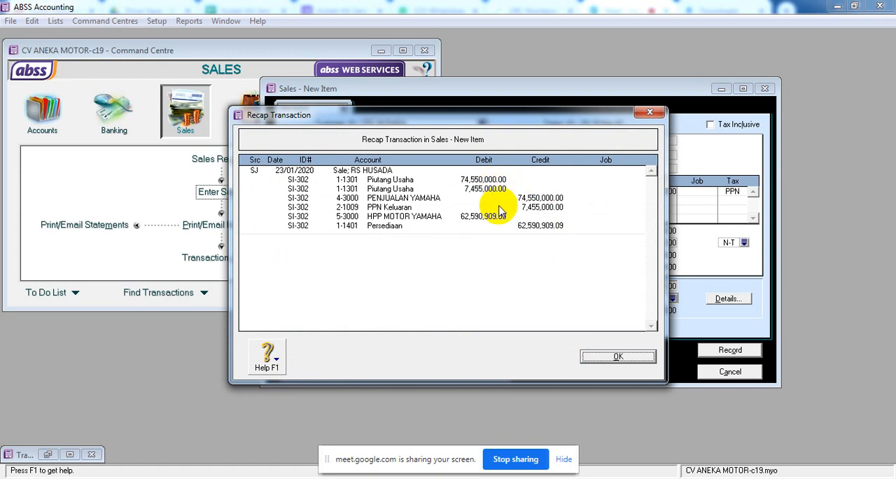
click(617, 358)
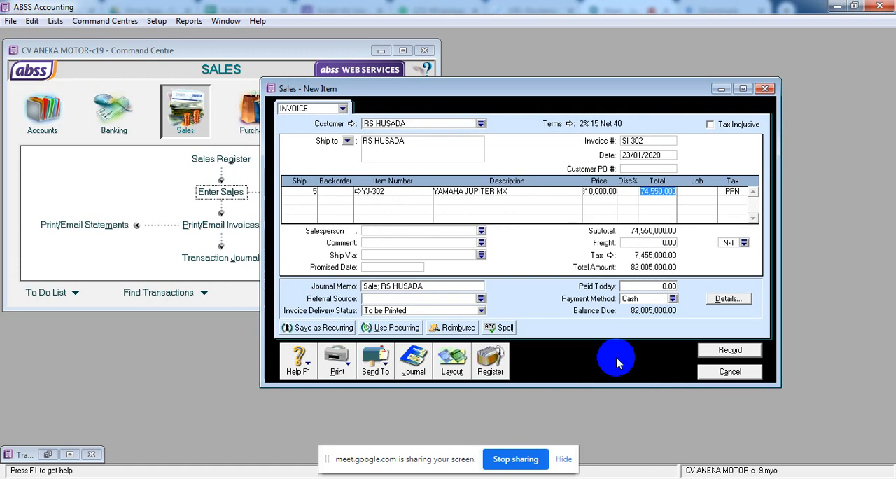
click(711, 351)
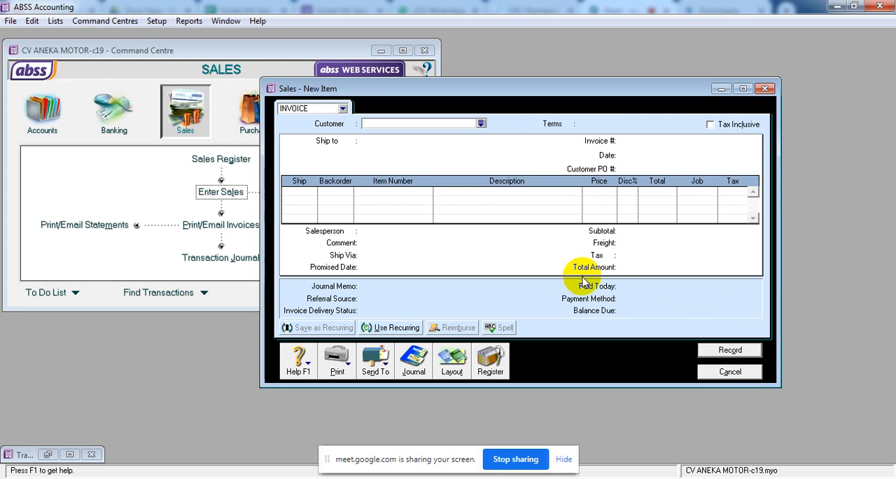
Open the Sales Register and list all customers' quotes dated from 01/01/2020.
click(499, 368)
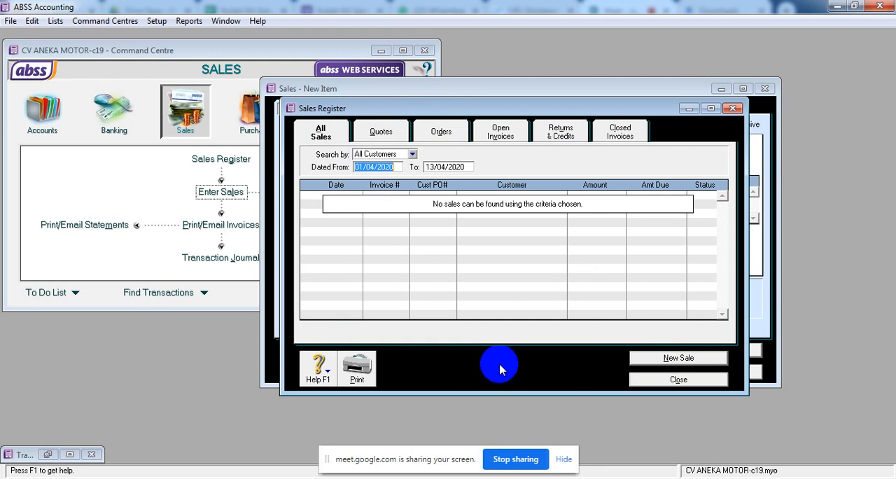
click(396, 138)
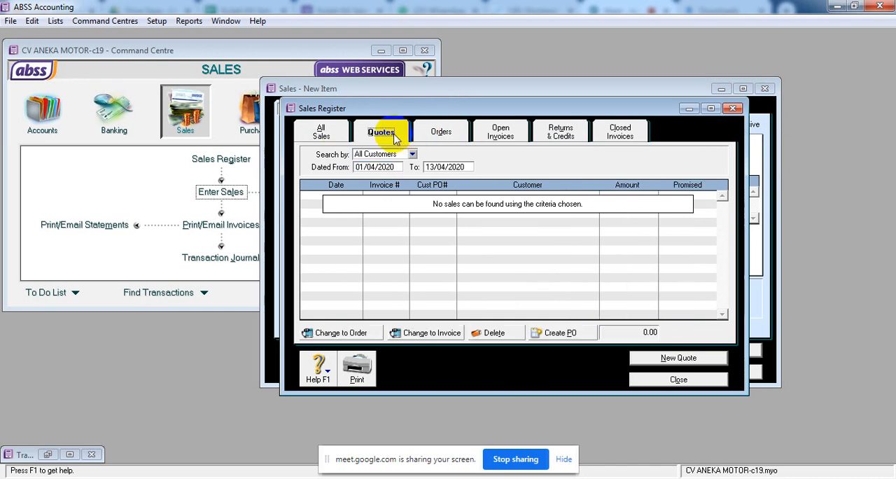
click(400, 170)
text(1.1.)
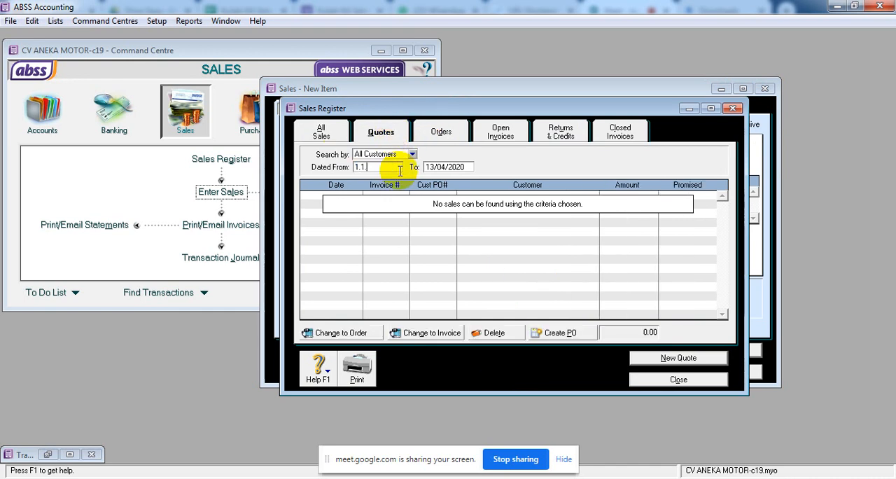
text(20)
key(Tab)
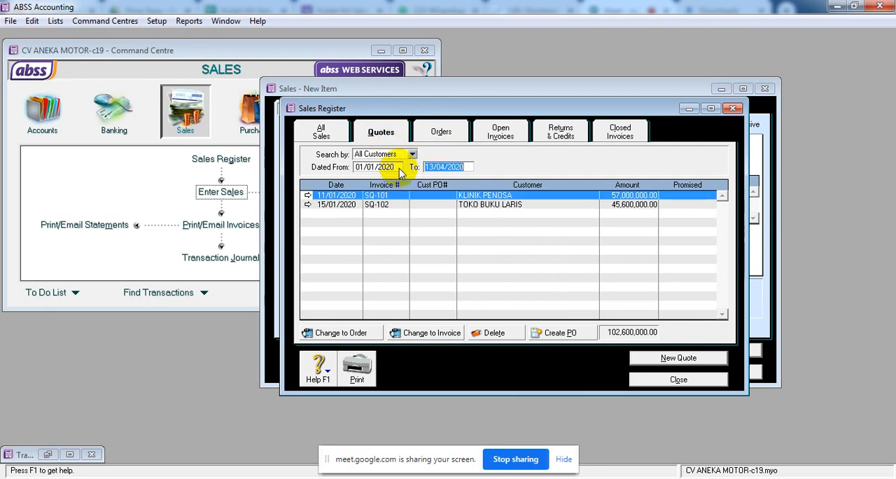
click(401, 167)
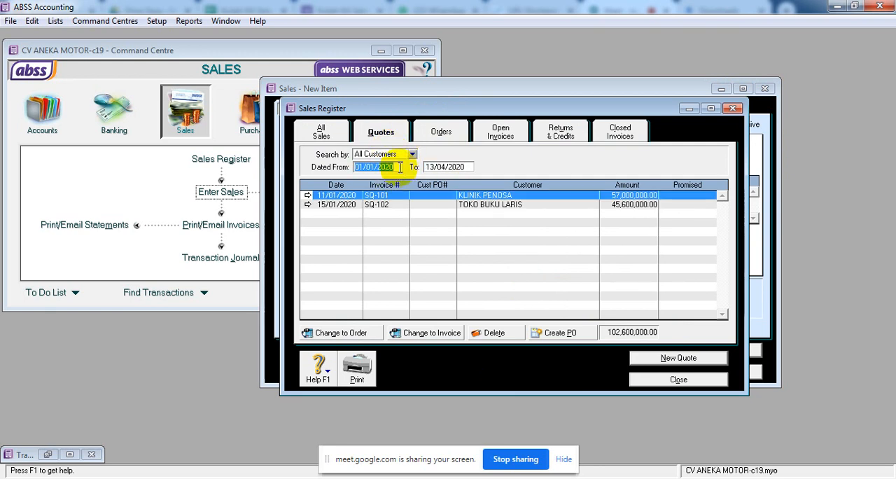
Convert TOKO BUKU LARIS's quote SQ-102 to an invoice dated 26/01/2020.
click(388, 207)
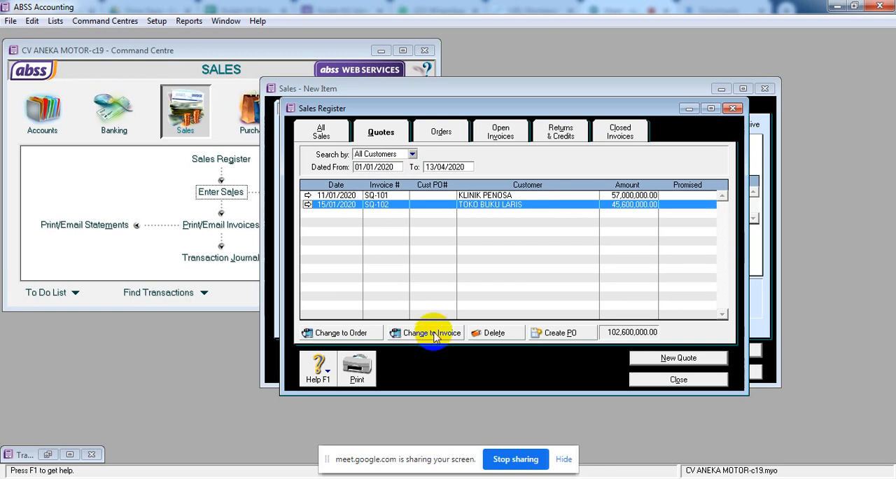
click(434, 334)
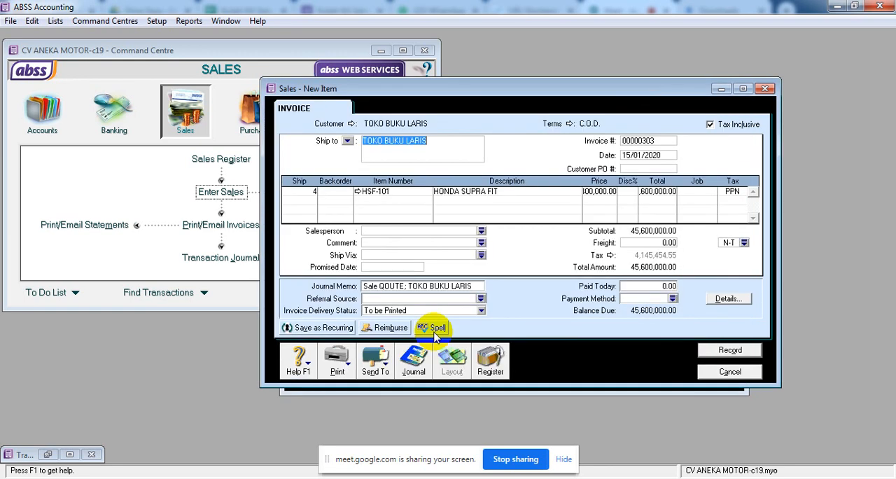
click(639, 155)
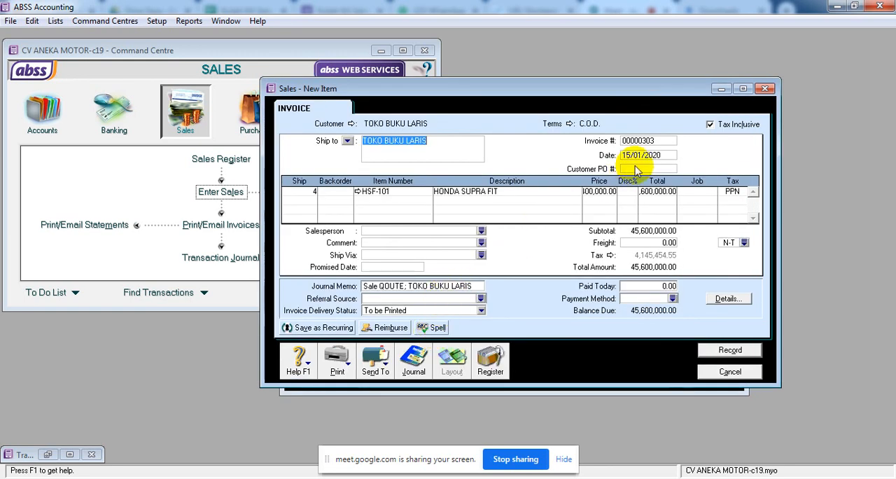
click(642, 157)
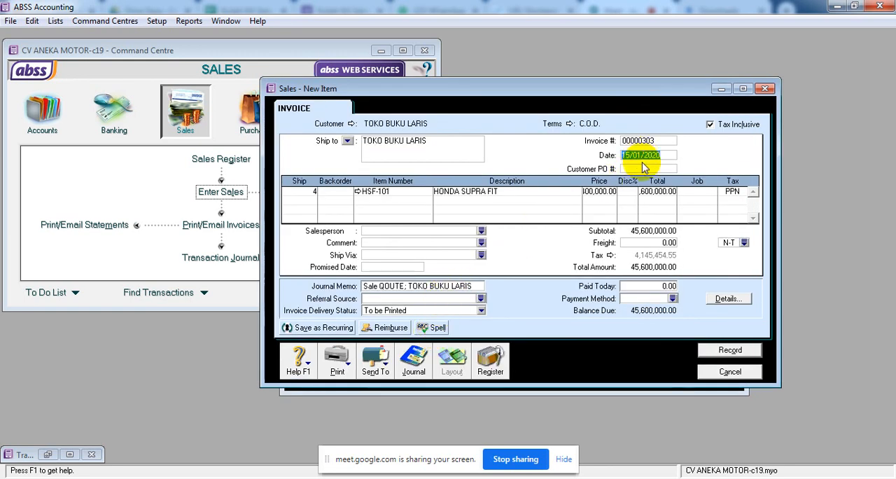
text(26.1.20)
key(Tab)
Set the invoice's promised date to 29/01/2020 and its invoice number to SI-303.
click(384, 266)
text(29.1.20)
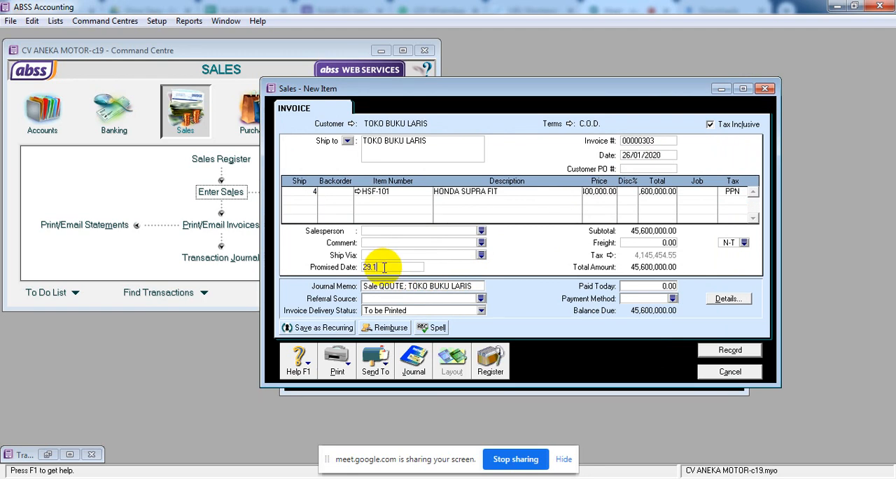
key(Tab)
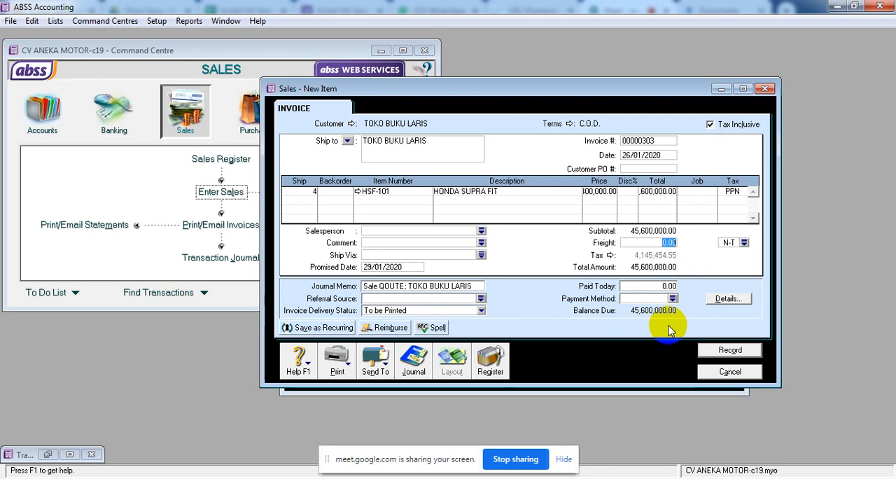
click(659, 142)
text(SQ-)
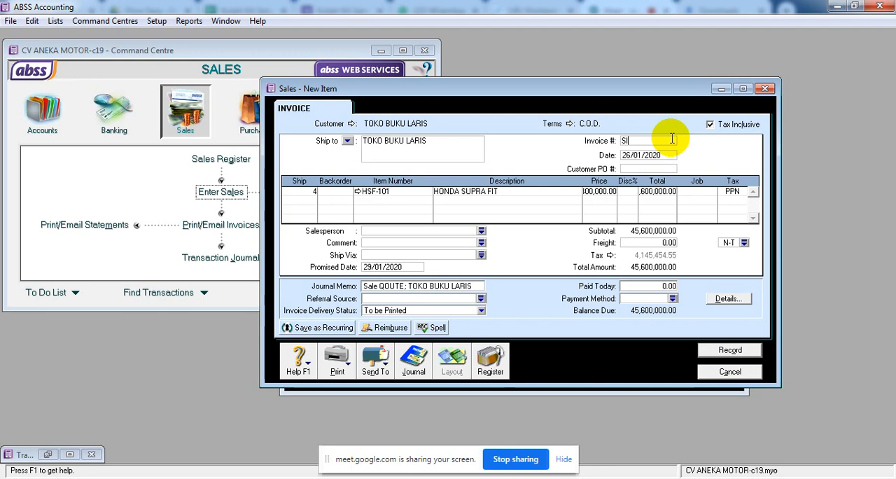
text(-303)
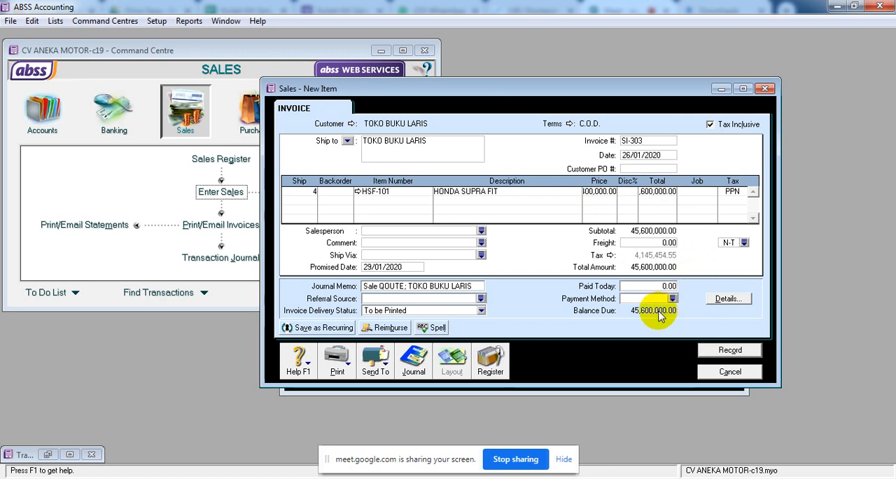
Review the journal recap of invoice SI-303 and record the invoice.
key(ctrl+r)
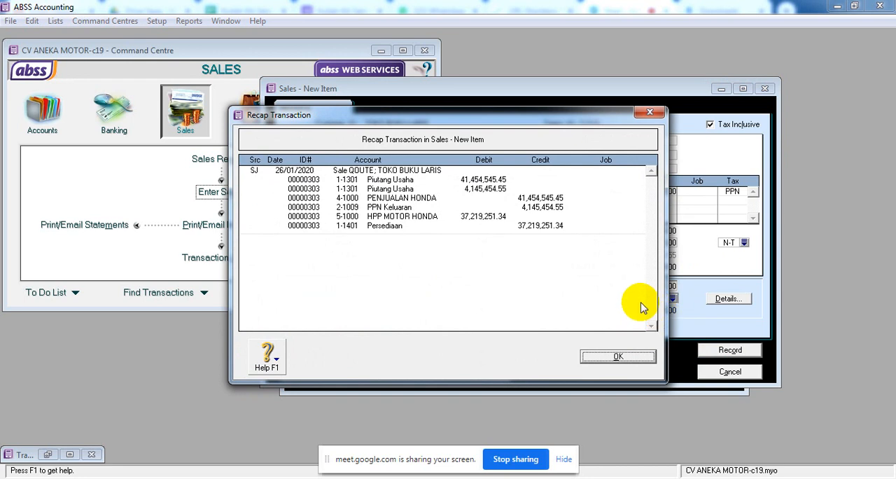
drag(580, 119, 575, 191)
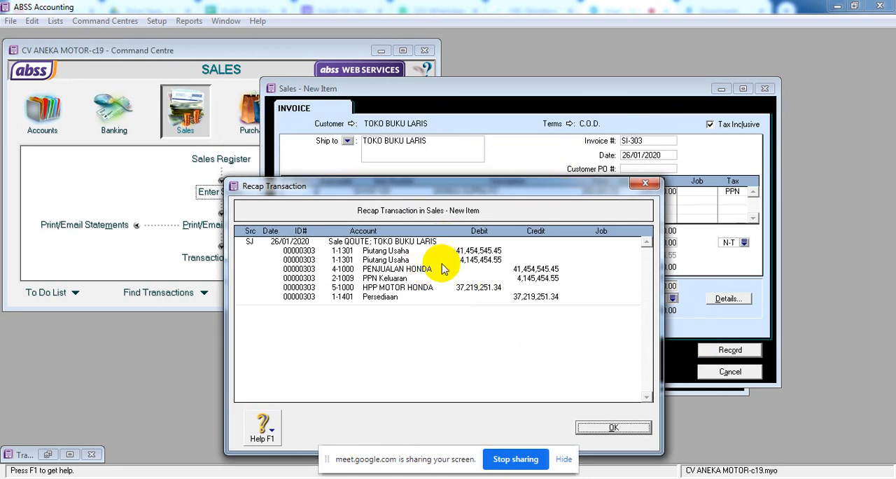
click(625, 429)
click(727, 352)
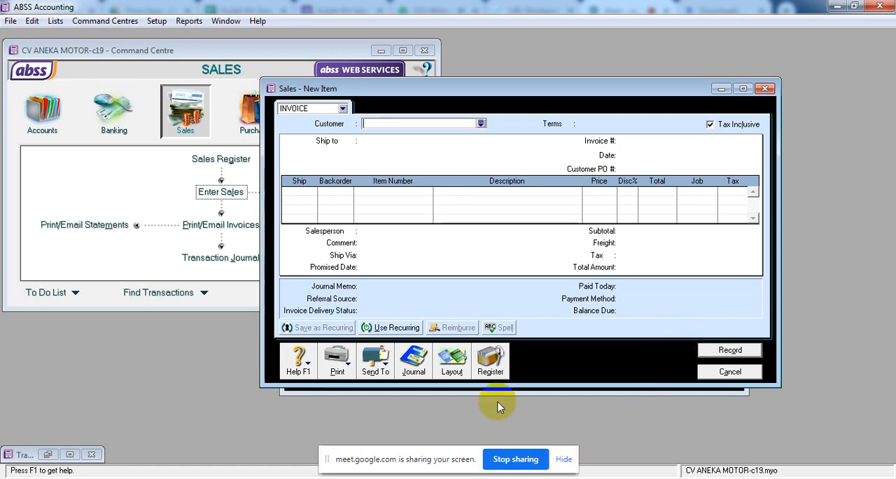
Reopen the Sales Register and examine the listed orders, including YAYASAN BERDIKARI's order SO-202.
click(493, 361)
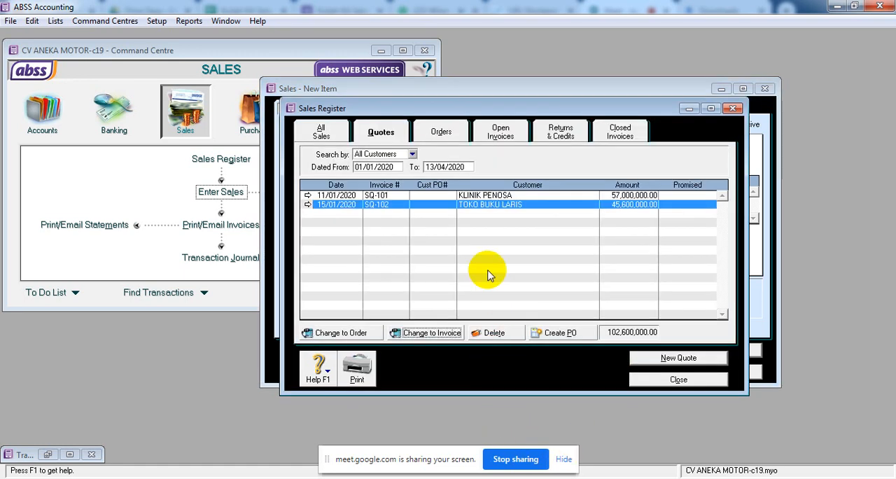
click(448, 132)
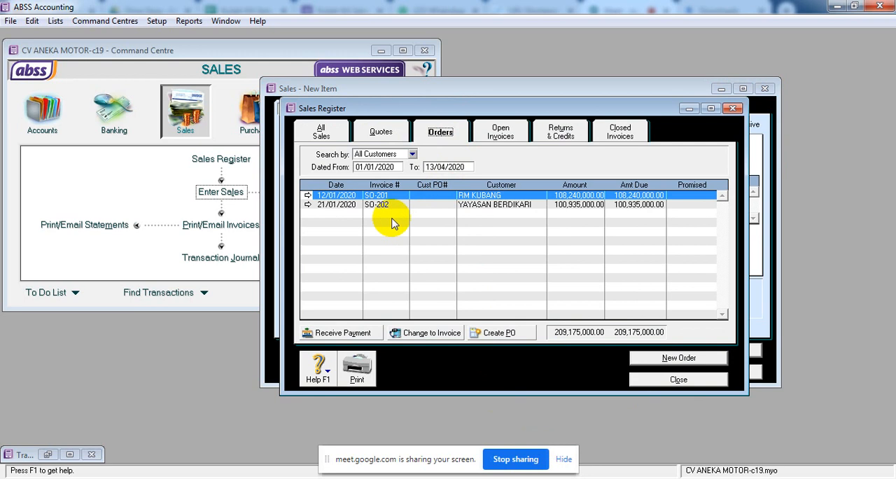
click(355, 205)
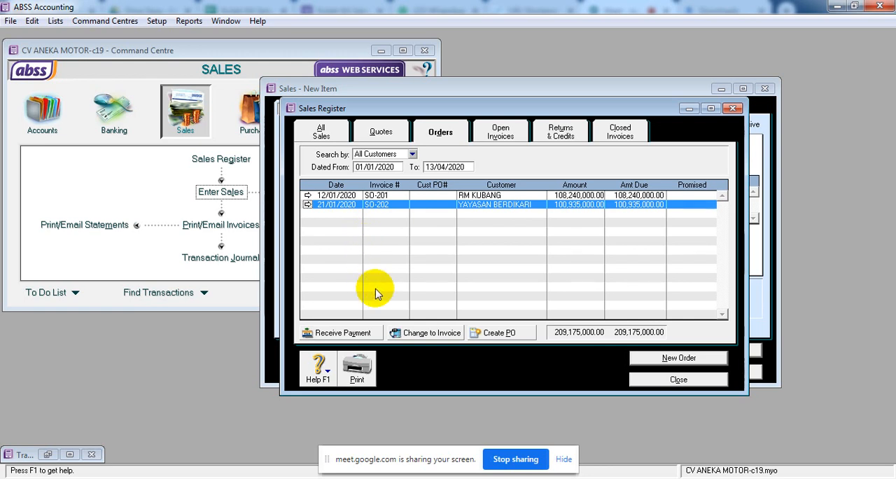
Convert KLINIK PENOSA's quote SQ-101 to an order and number it SO-20324.
click(384, 127)
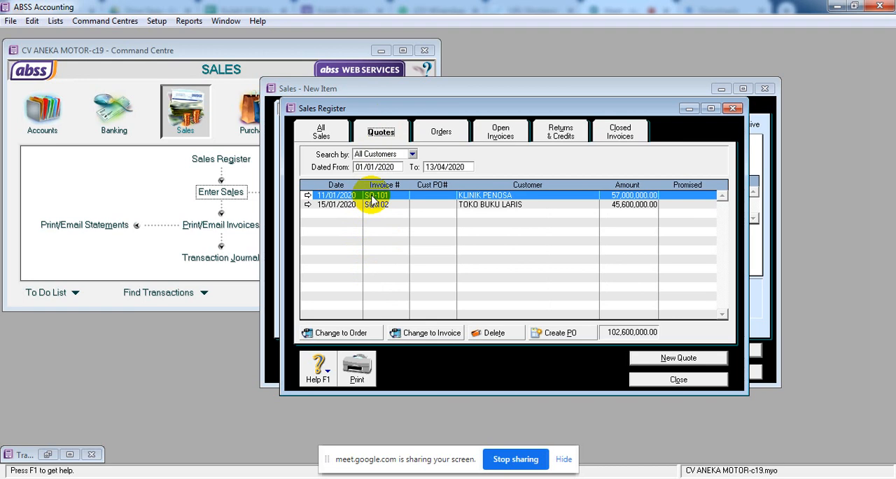
click(355, 334)
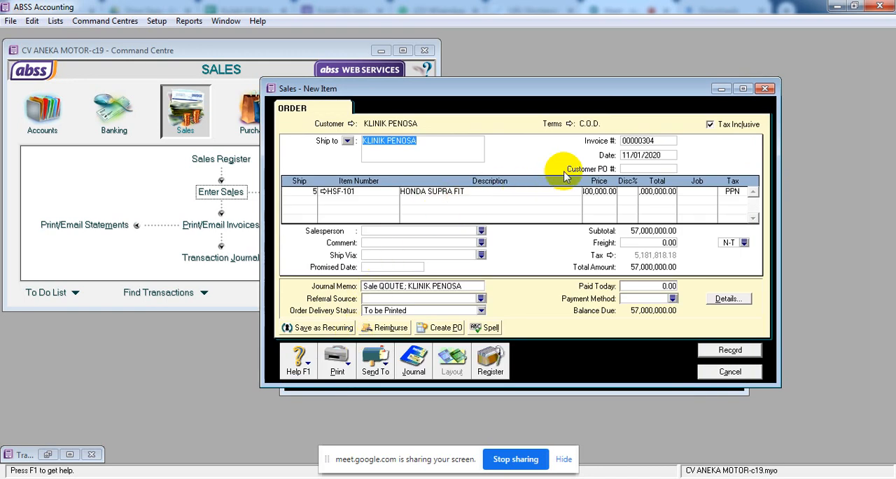
click(638, 143)
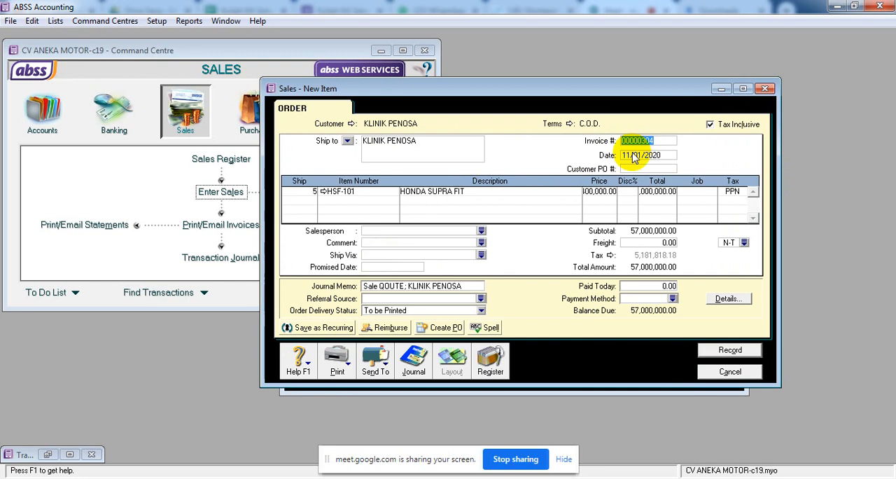
text(SO-20324)
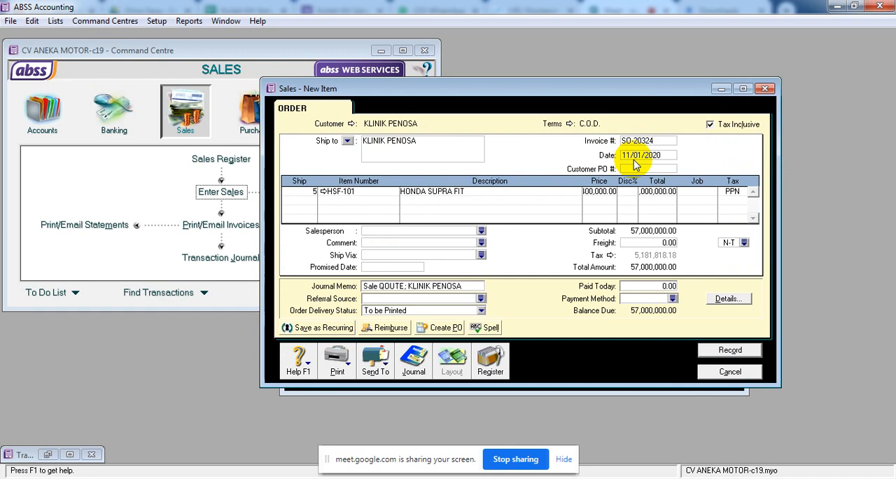
key(Tab)
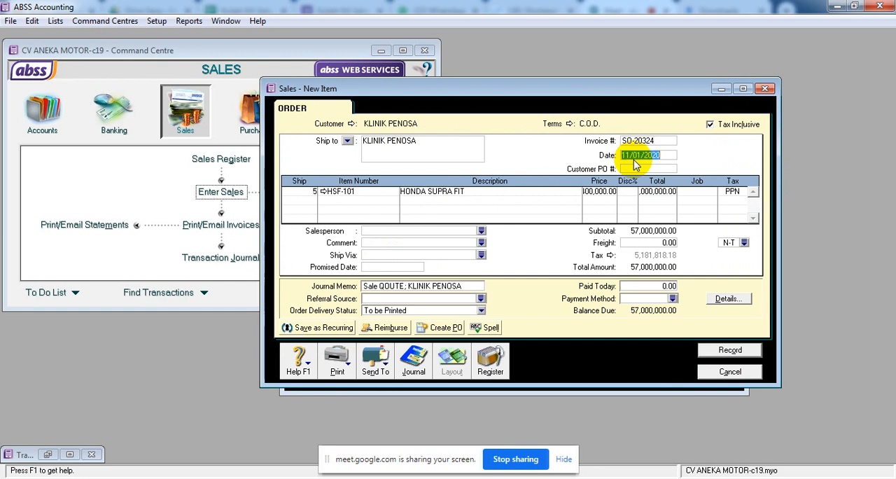
Change the order's journal memo to "Sale ORDER; KLINIK PENOSA".
click(384, 287)
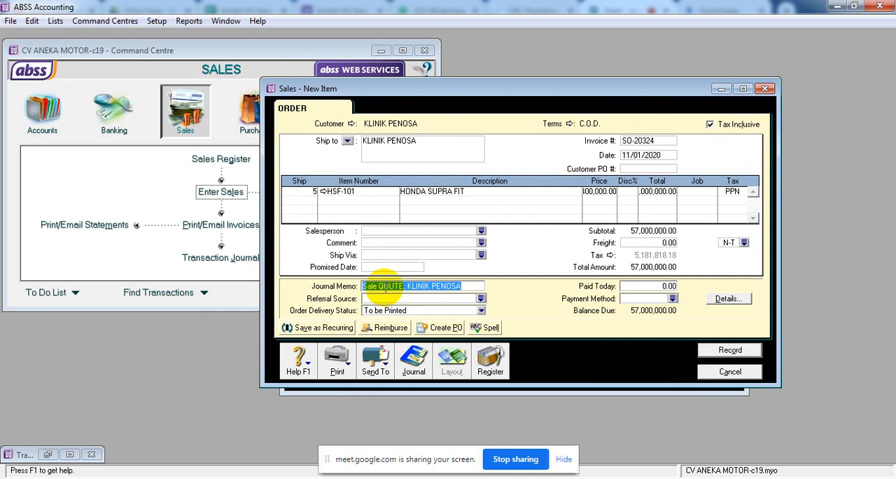
drag(379, 287, 408, 295)
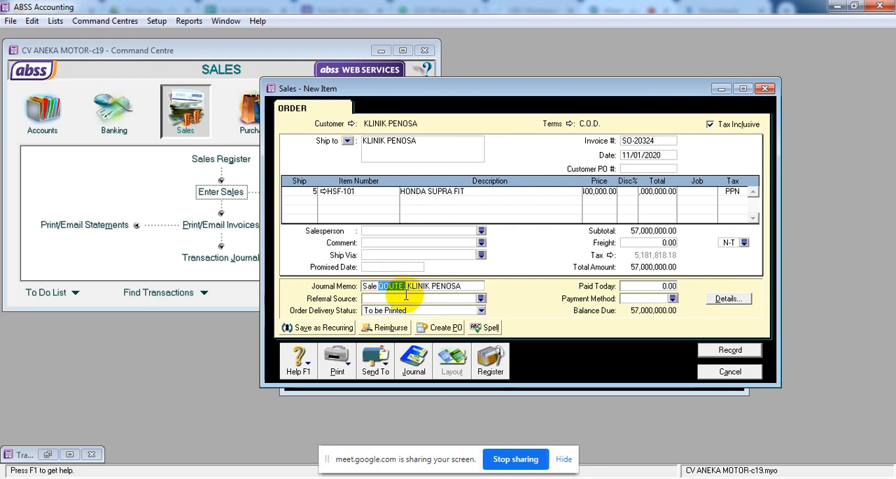
text(ORDER;)
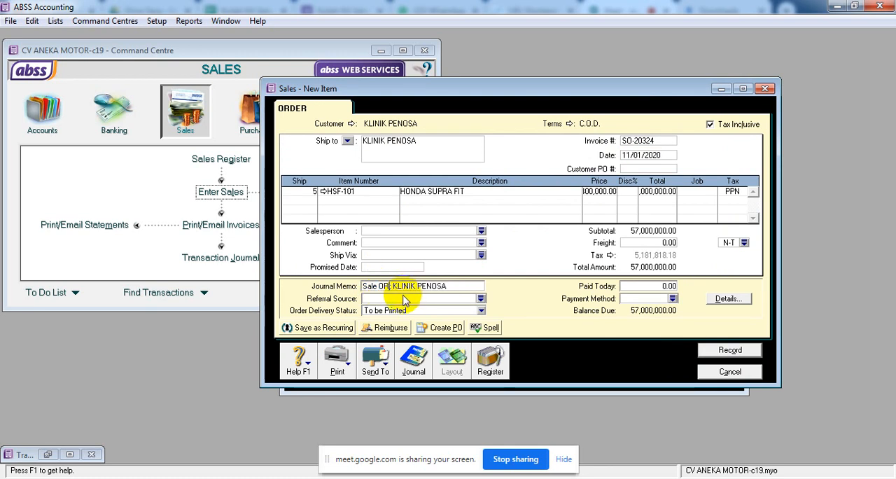
click(404, 300)
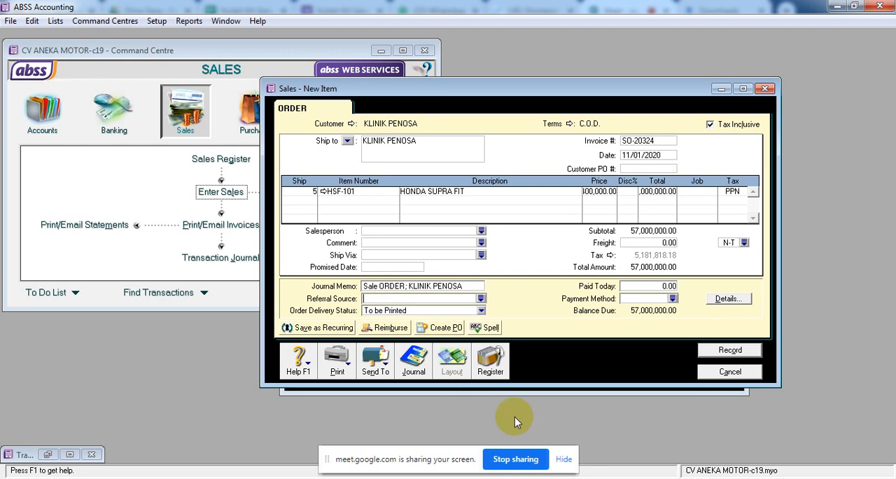
Try to recap the journal of order SO-20324 and record the order.
key(ctrl+r)
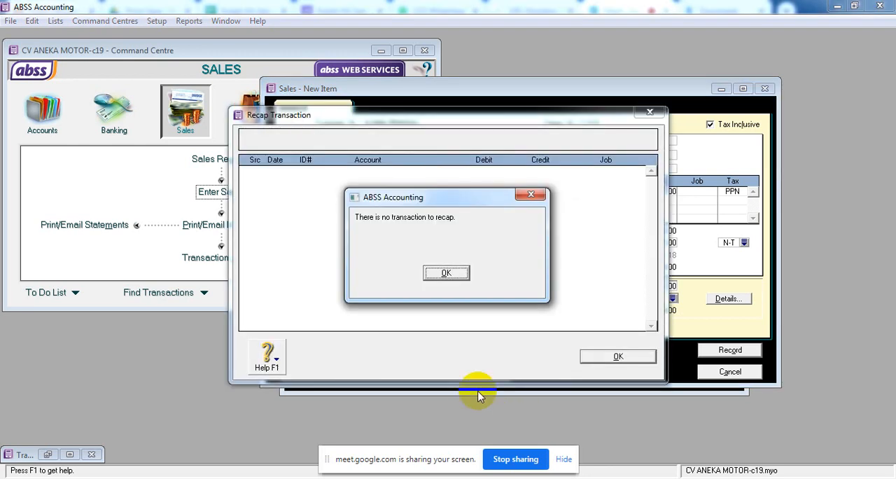
click(434, 276)
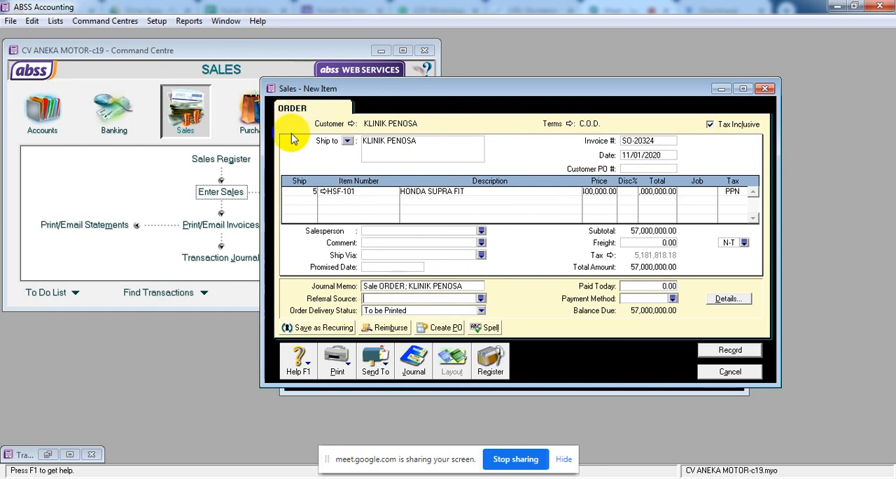
click(714, 352)
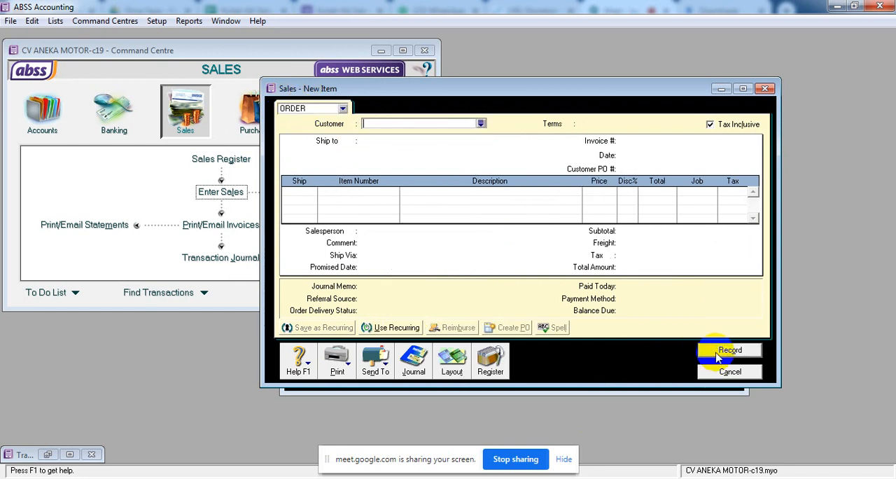
Check the orders and quotes in the Sales Register and view the details of KLINIK PENOSA's quote SQ-101.
click(501, 359)
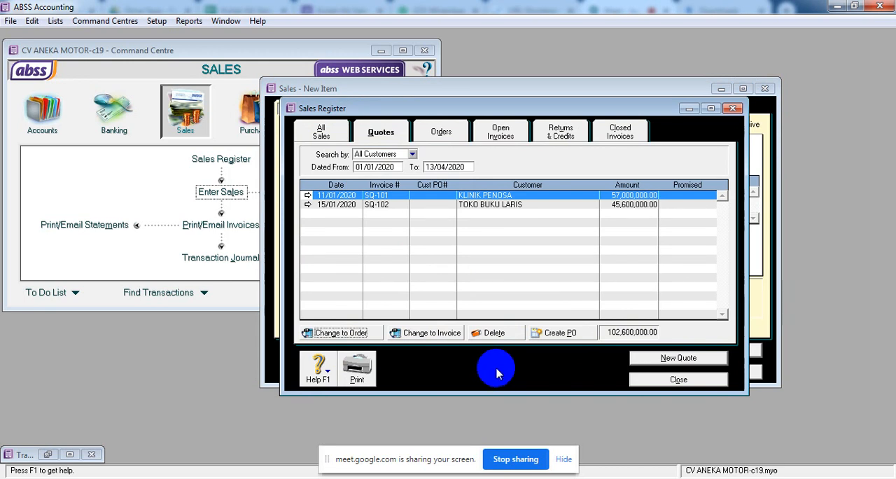
click(441, 133)
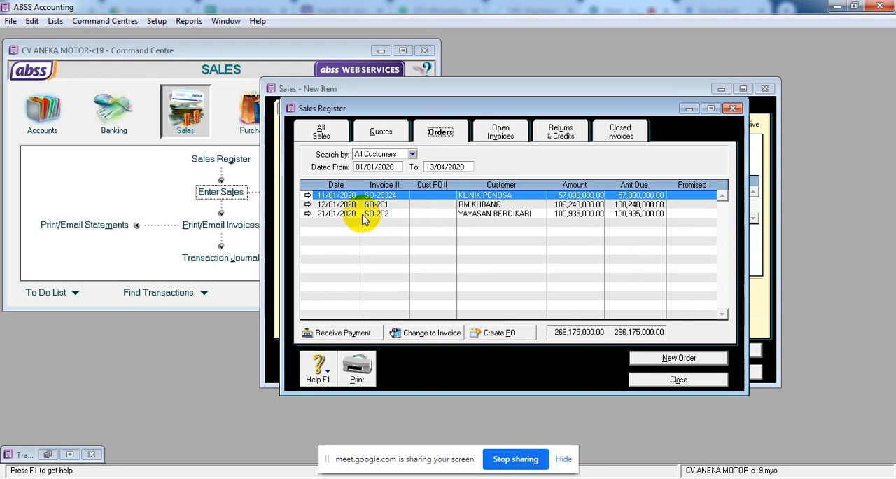
click(394, 133)
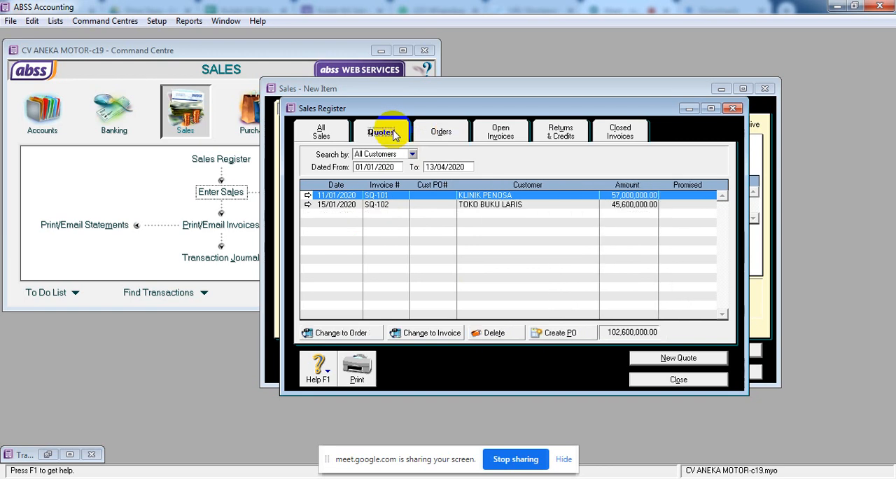
click(308, 197)
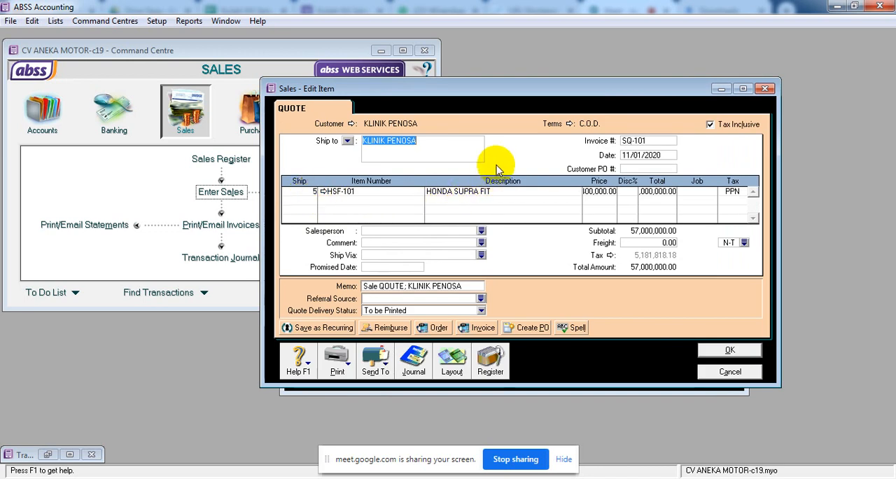
click(632, 157)
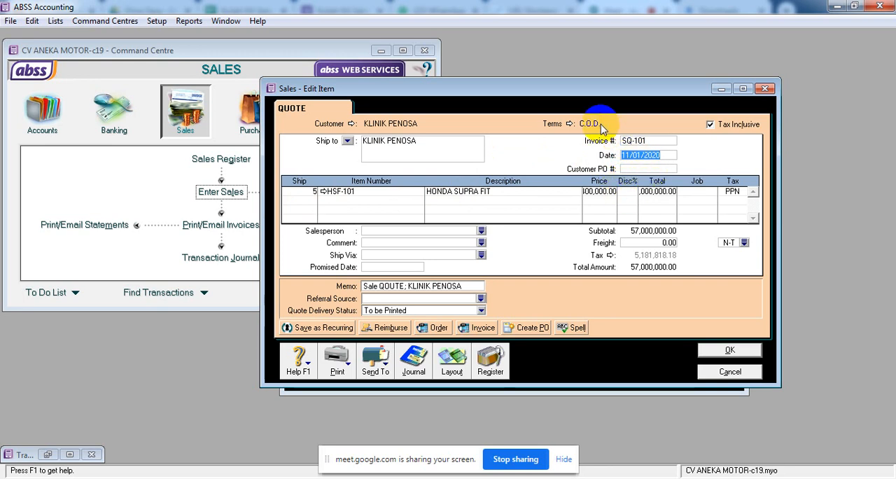
click(730, 372)
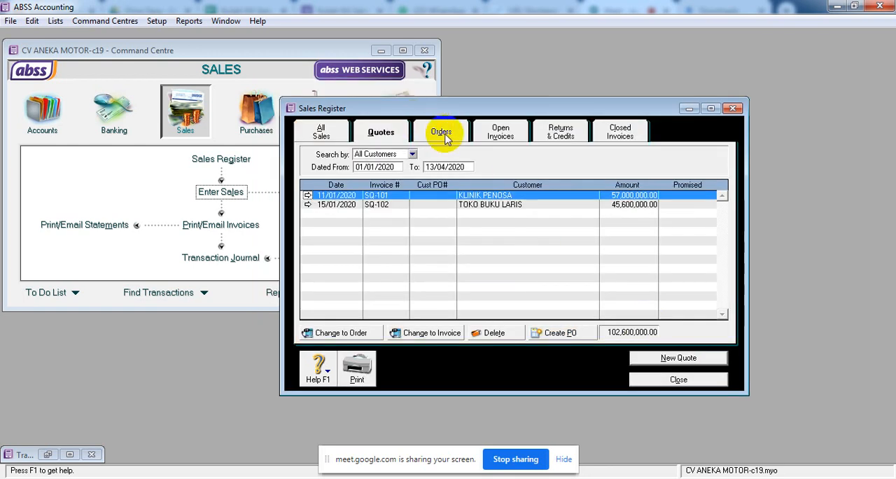
Open KLINIK PENOSA's order from the Sales Register's orders and change its date to 24/01/2020.
click(440, 132)
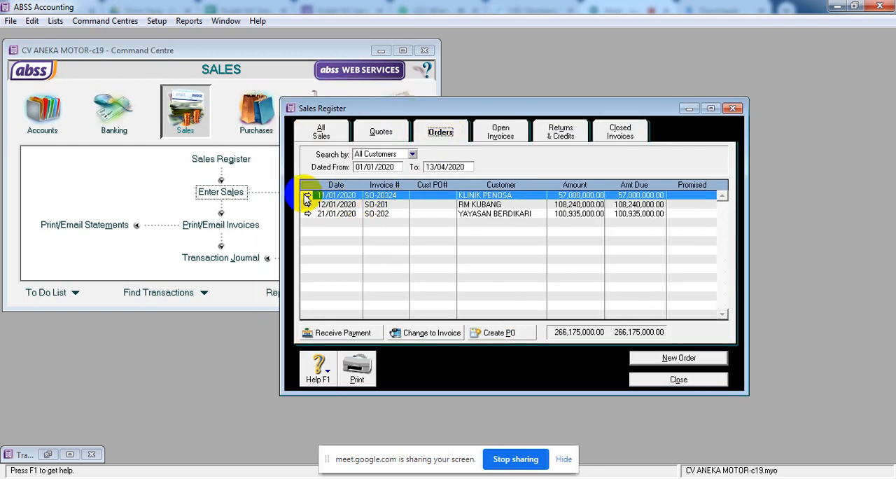
click(308, 196)
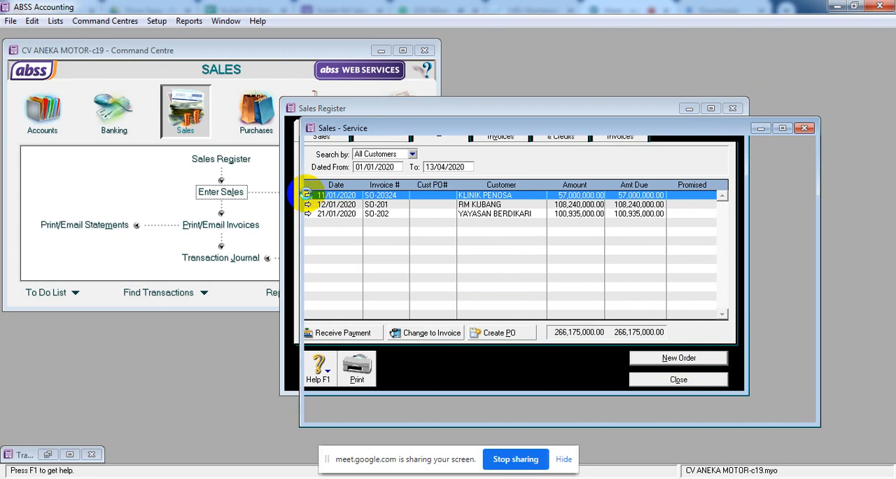
drag(569, 138, 538, 108)
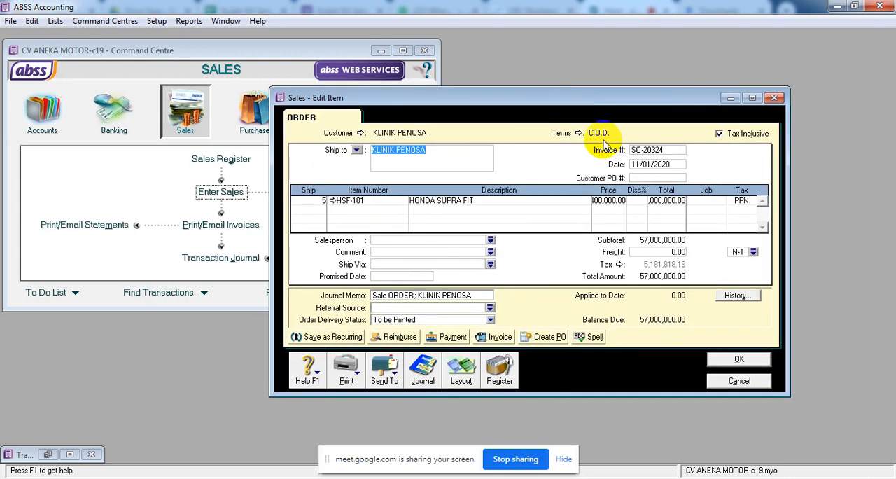
click(643, 167)
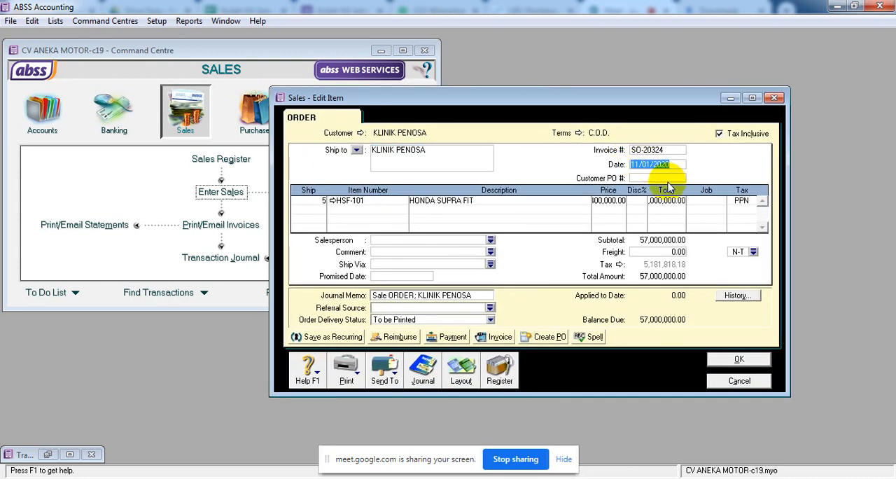
text(24)
key(Tab)
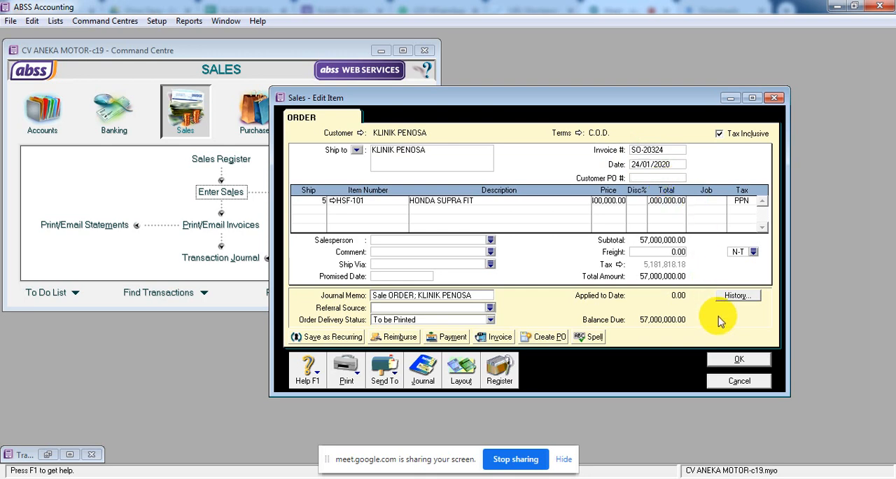
click(733, 361)
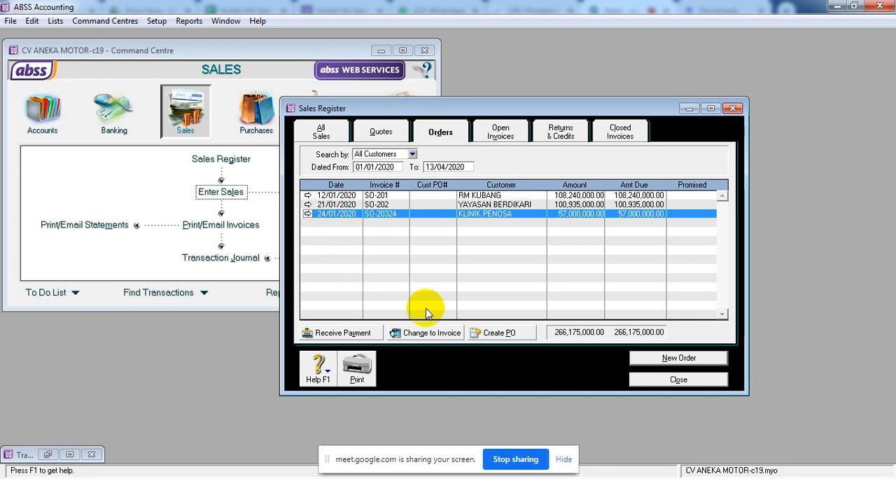
Convert KLINIK PENOSA's order to an invoice and date it 27/01/2020.
click(435, 334)
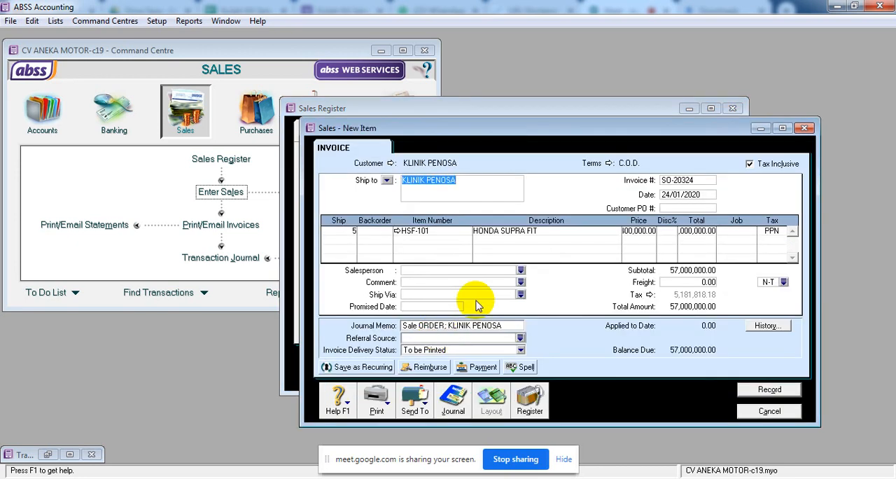
click(678, 199)
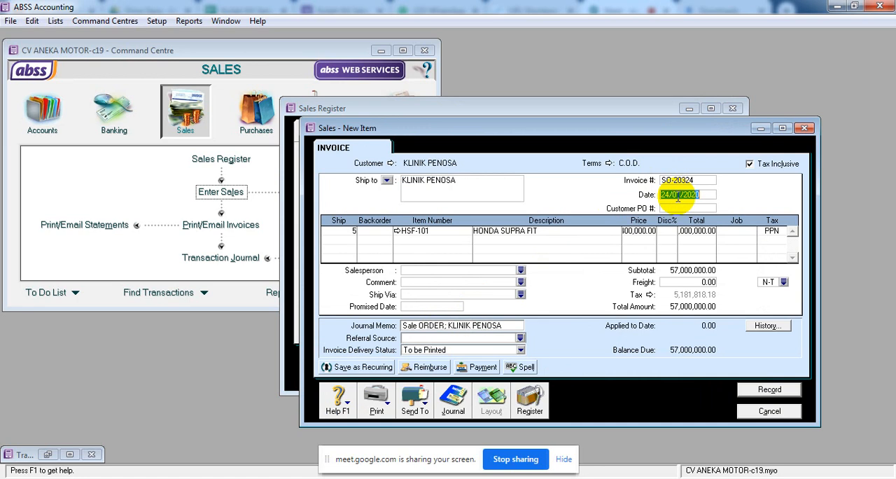
text(27.1)
key(Tab)
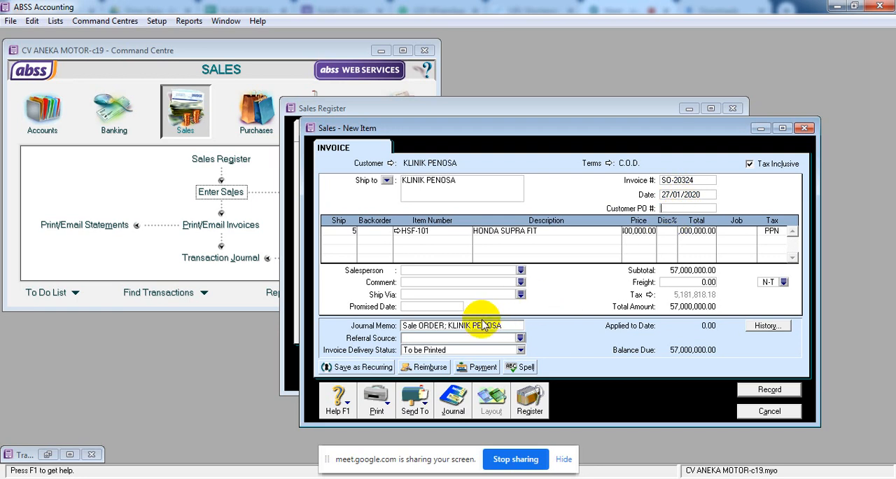
Remove the word ORDER from the invoice's journal memo so it reads "Sale ; KLINIK PENOSA".
click(425, 325)
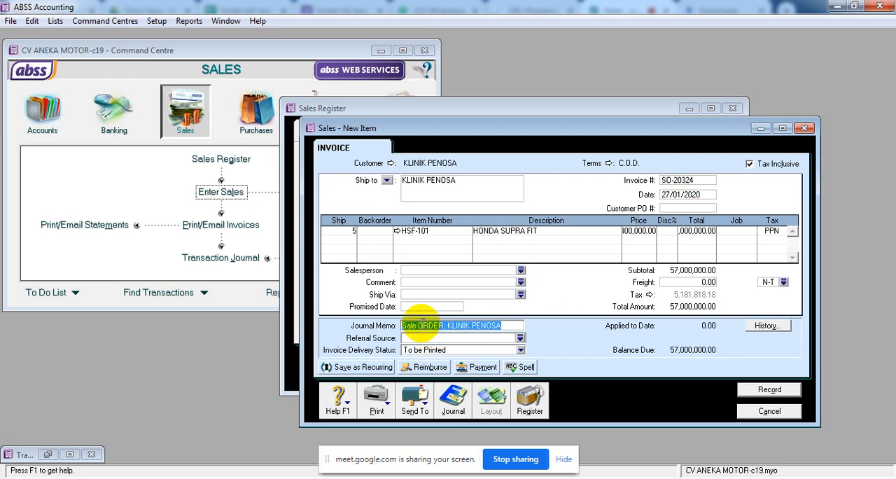
click(423, 324)
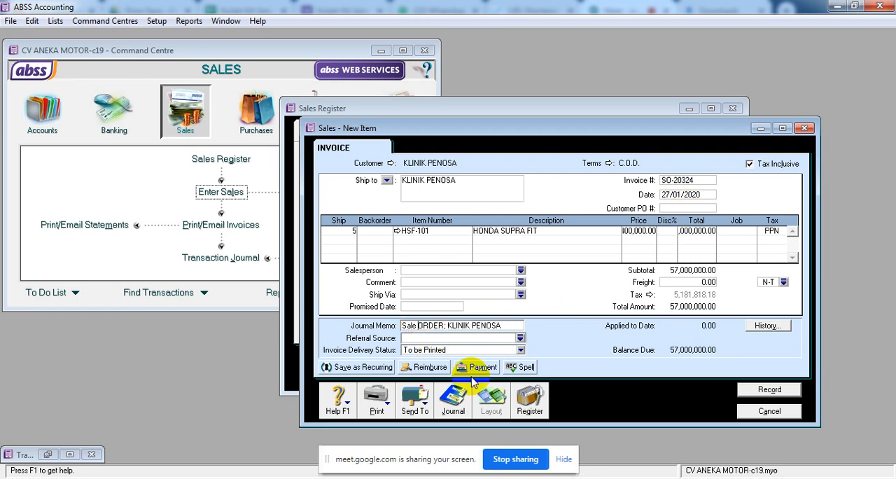
key(Delete)
key(Delete)
key(Delete)
key(Delete)
key(Delete)
key(Delete)
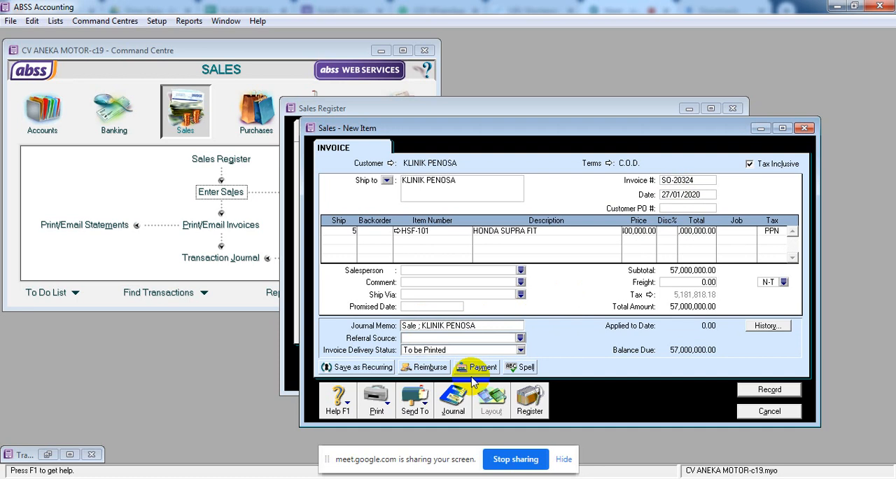
text(;)
key(Tab)
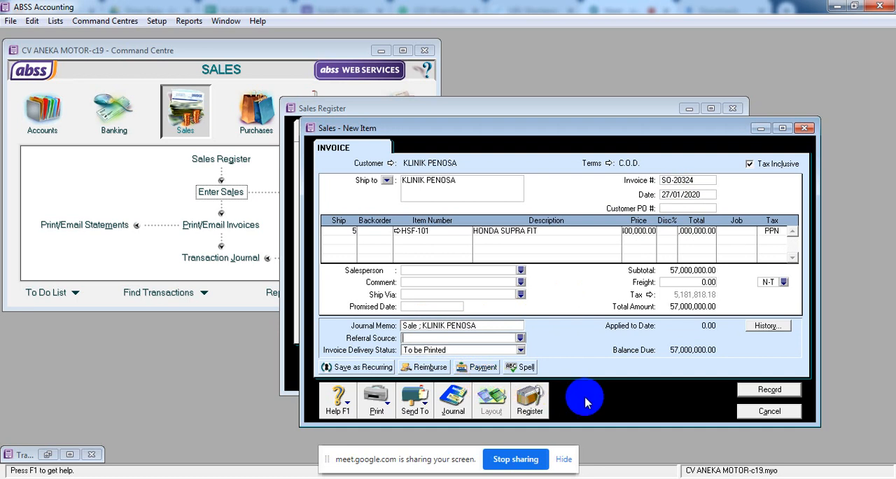
Recap the journal of KLINIK PENOSA's invoice and record the pre-dated sale.
key(ctrl+r)
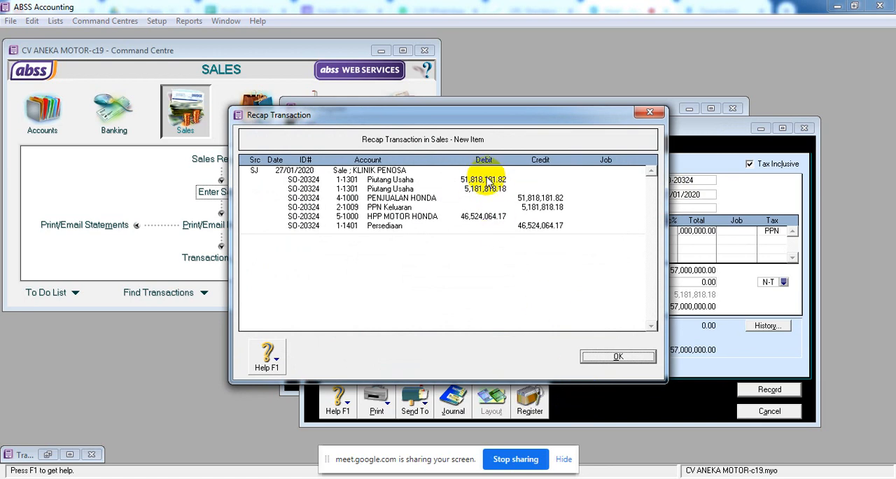
click(630, 357)
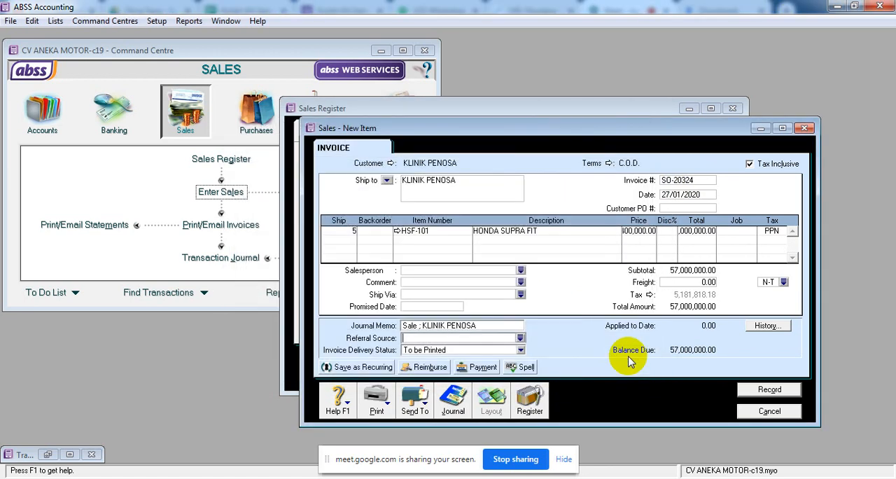
click(763, 396)
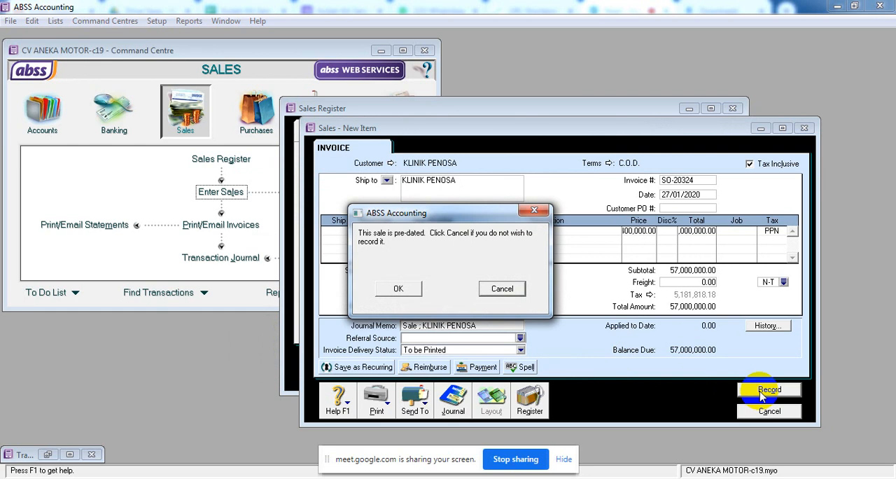
click(407, 289)
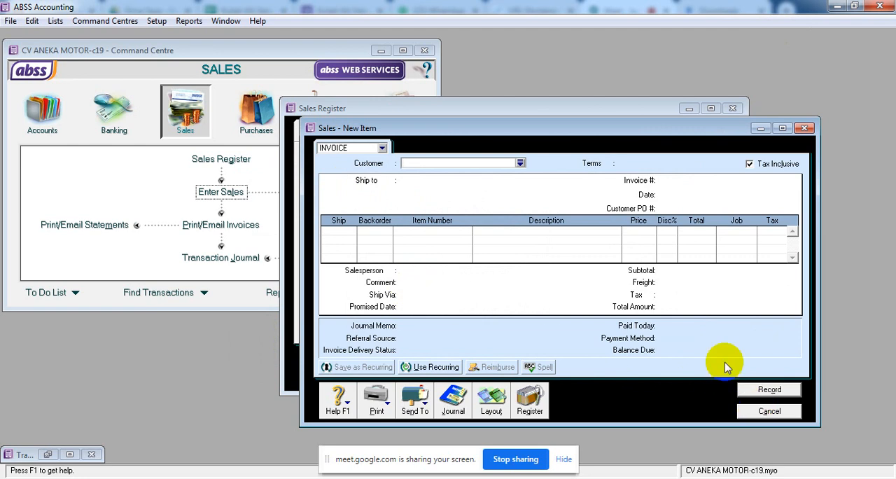
Start a new sales invoice for the customer TOSERBA INDAH SARI.
drag(573, 131, 530, 86)
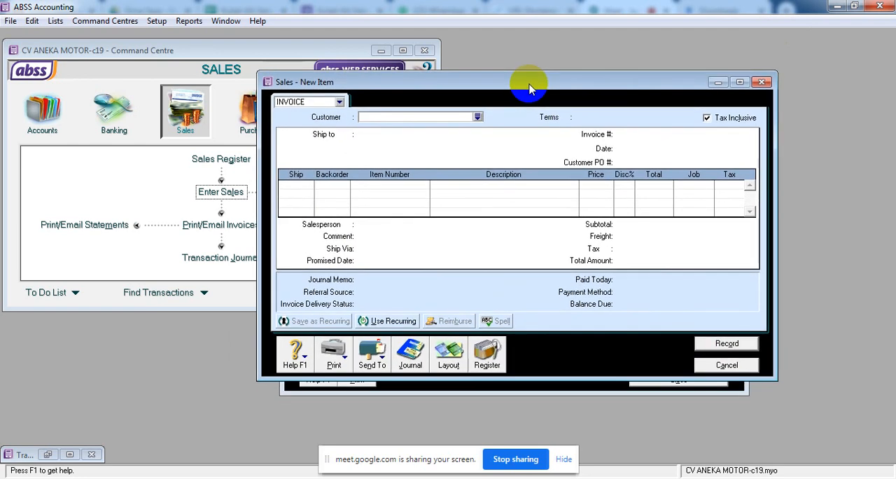
click(438, 117)
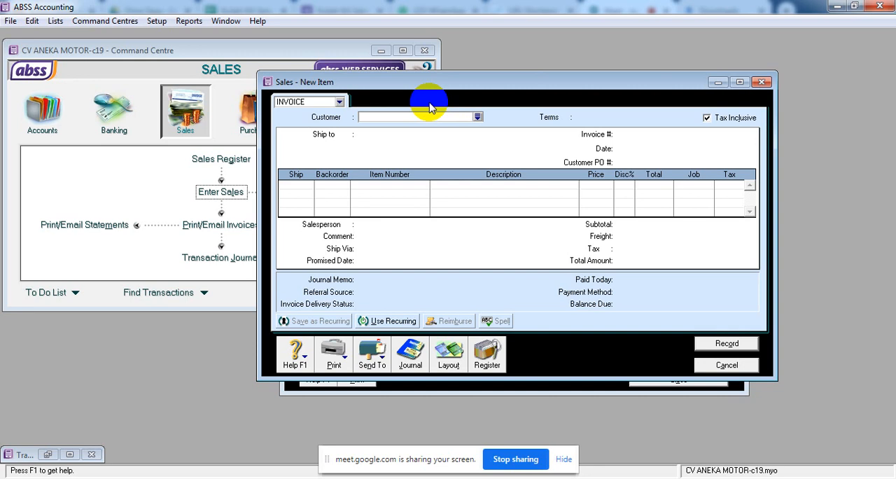
click(478, 117)
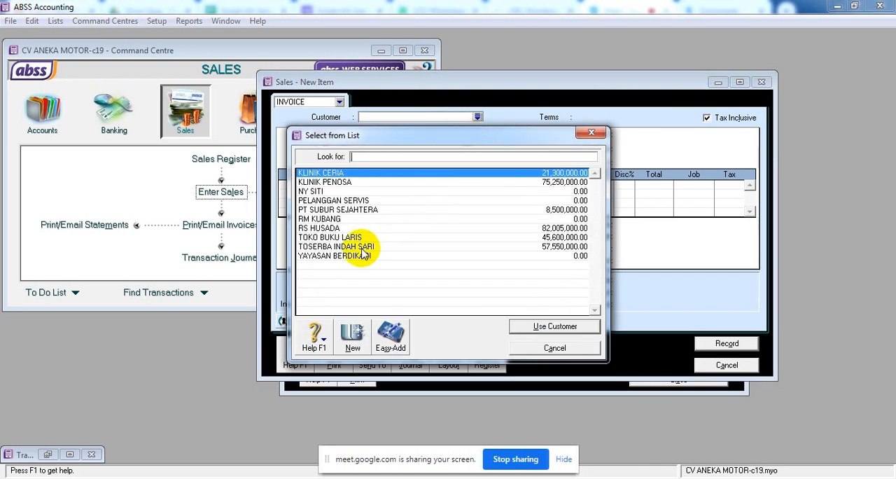
click(360, 248)
click(548, 325)
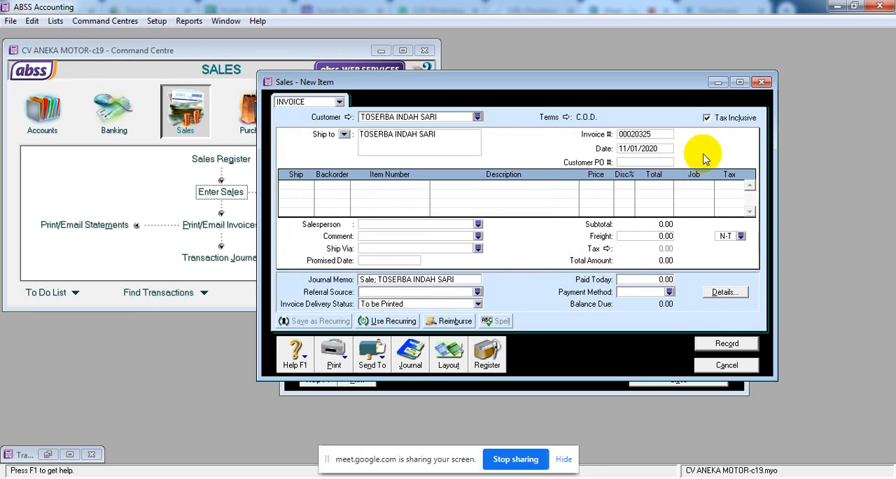
Number TOSERBA INDAH SARI's invoice RTR-SO1 and date it 28/01/2020.
double_click(658, 134)
text(RT)
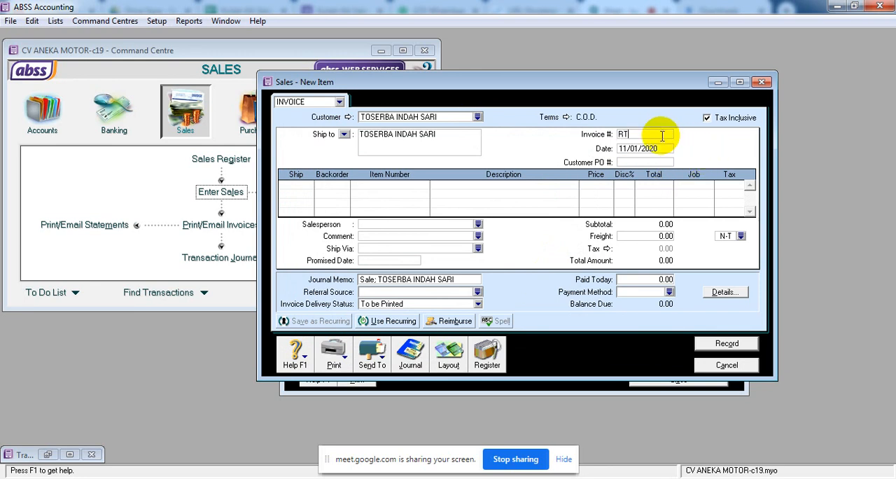
text(R)
text(-SO1)
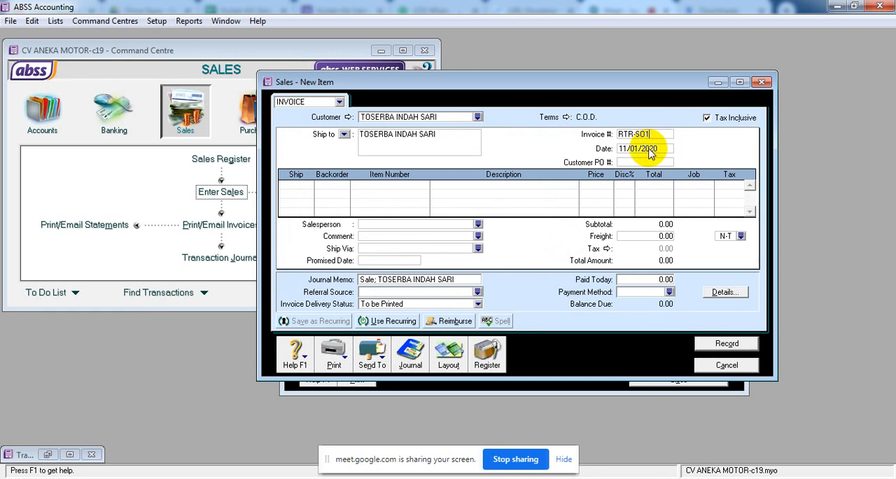
key(Tab)
text(28.)
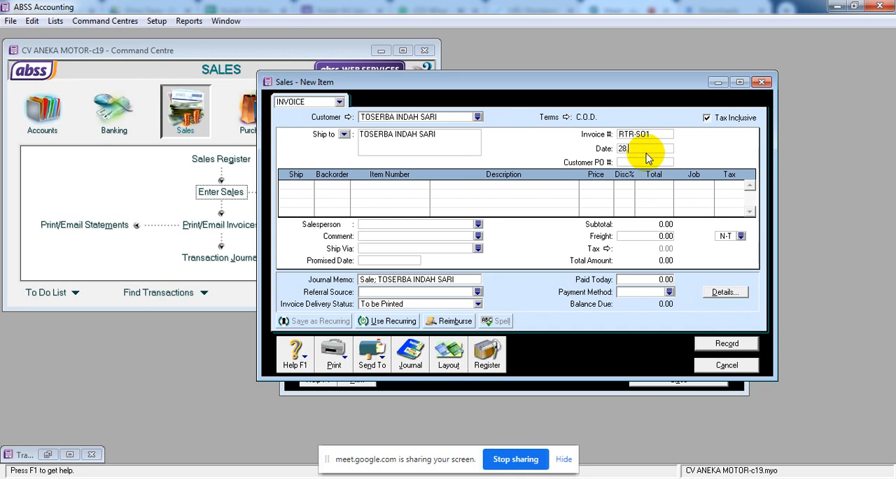
text(1.20)
Add a return line with a shipped quantity of -1 for item HSF-101 HONDA SUPRA FIT at a price of 11,400,000.
click(296, 184)
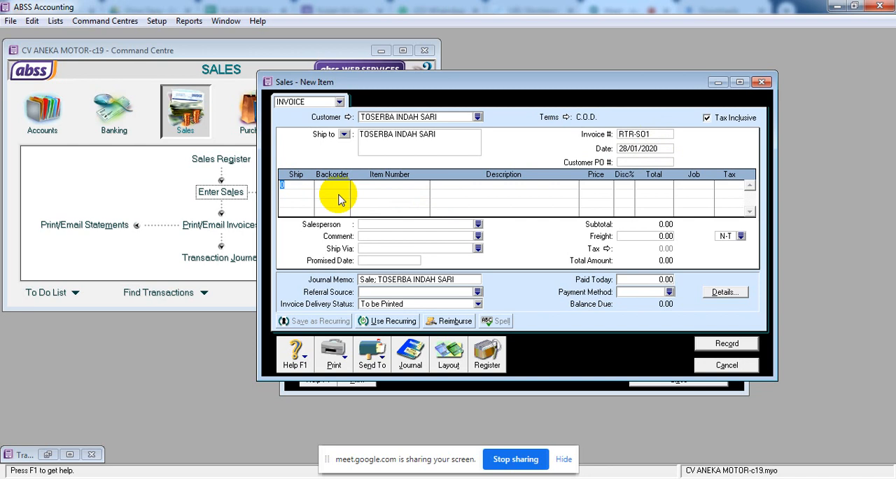
text(1)
key(Tab)
key(Tab)
key(Tab)
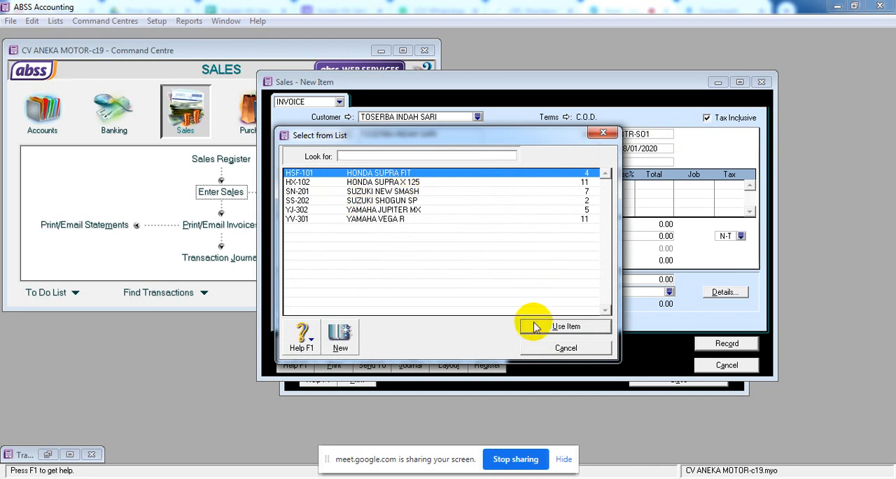
click(566, 326)
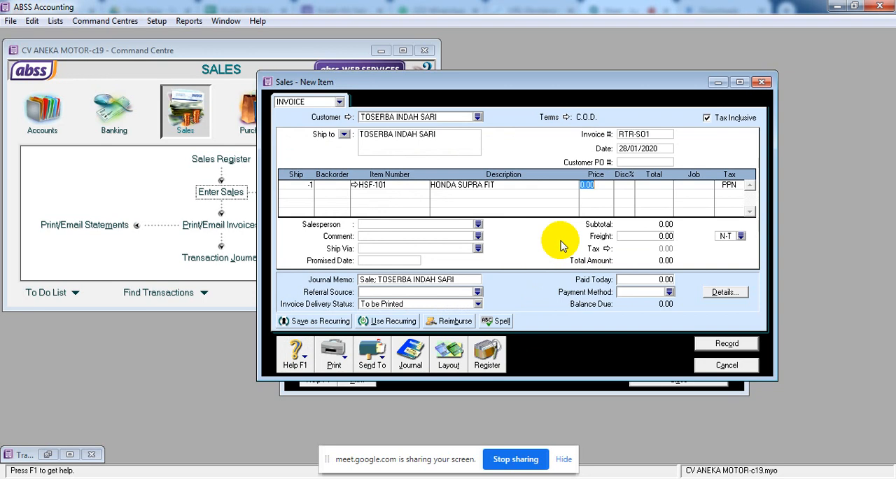
text(11400000)
key(Tab)
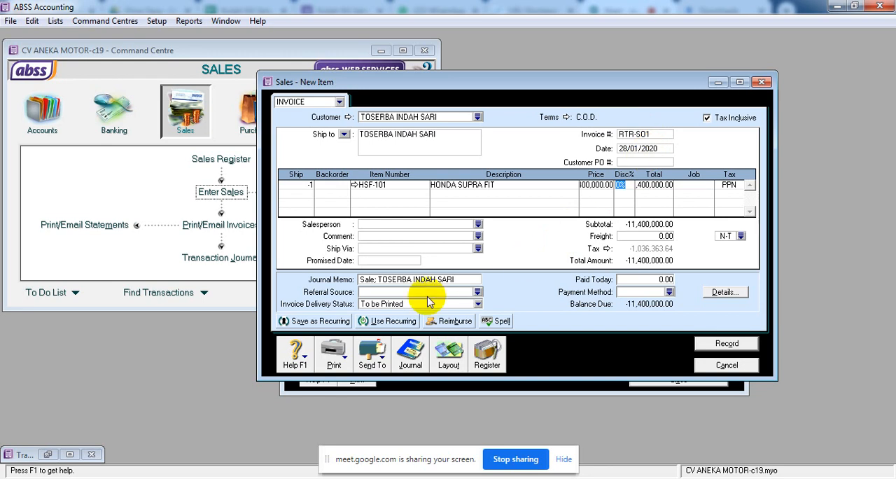
Change the return's journal memo to "Sale RETURN; TOSERBA INDAH SARI".
click(372, 280)
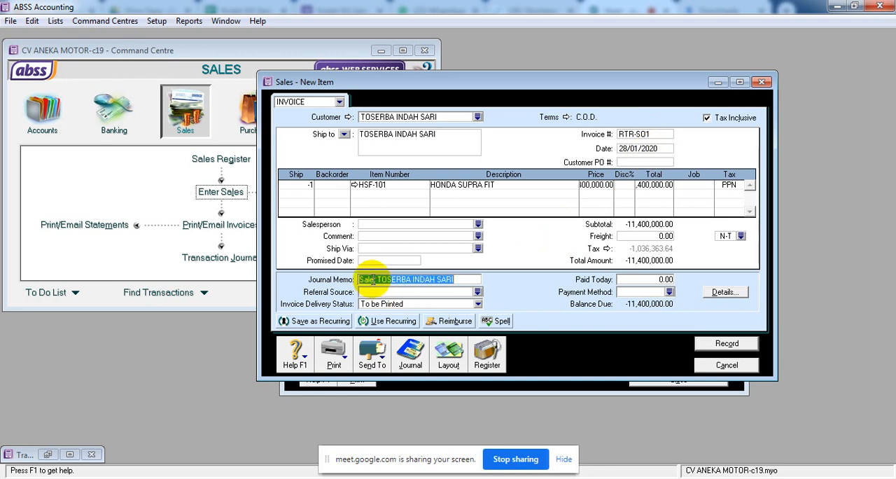
click(373, 279)
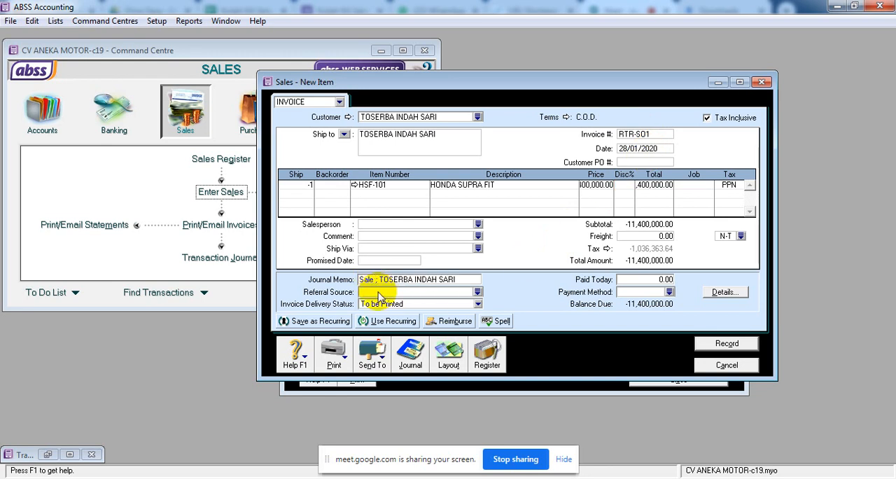
text(RETURN)
click(378, 292)
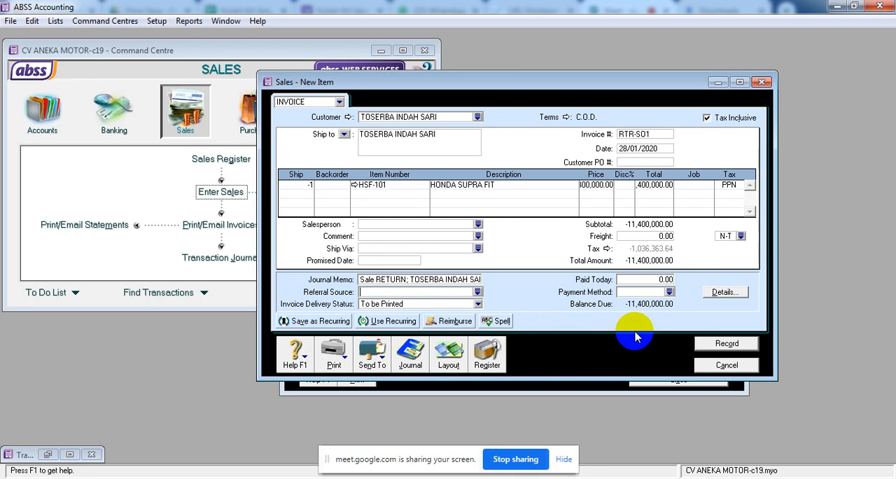
Recap the journal of sales return RTR-SO1 and record the transaction.
key(ctrl+r)
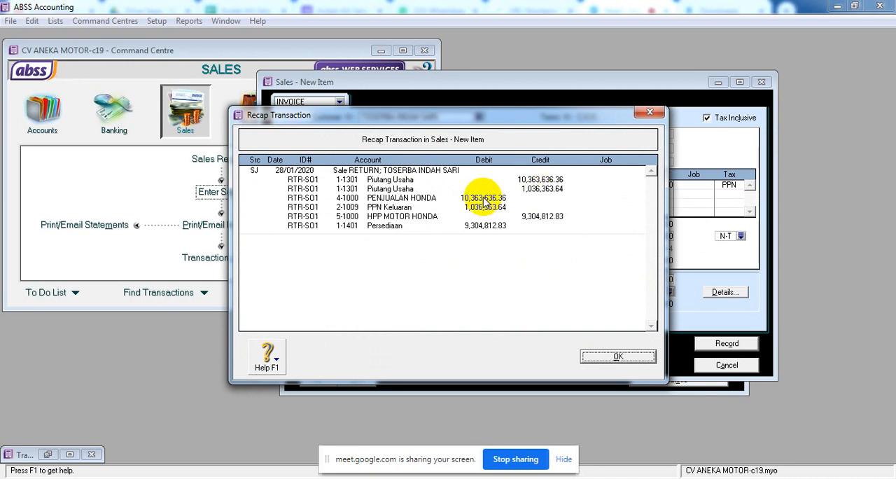
click(608, 358)
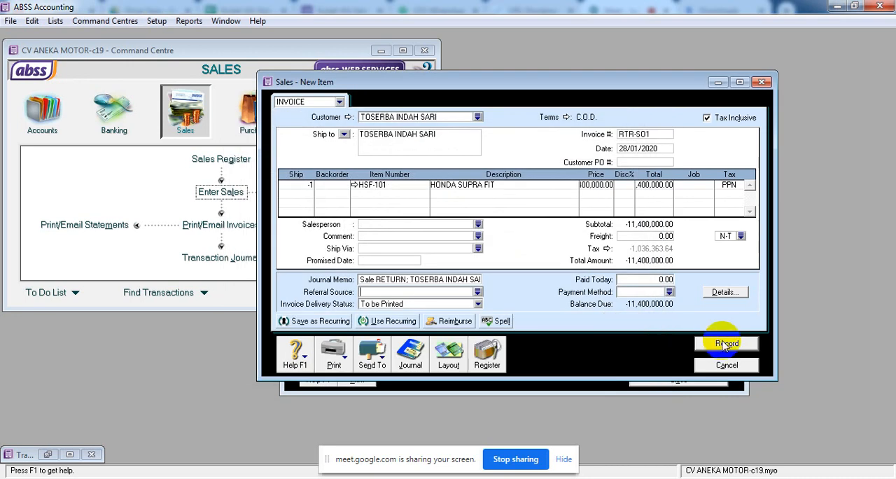
click(726, 344)
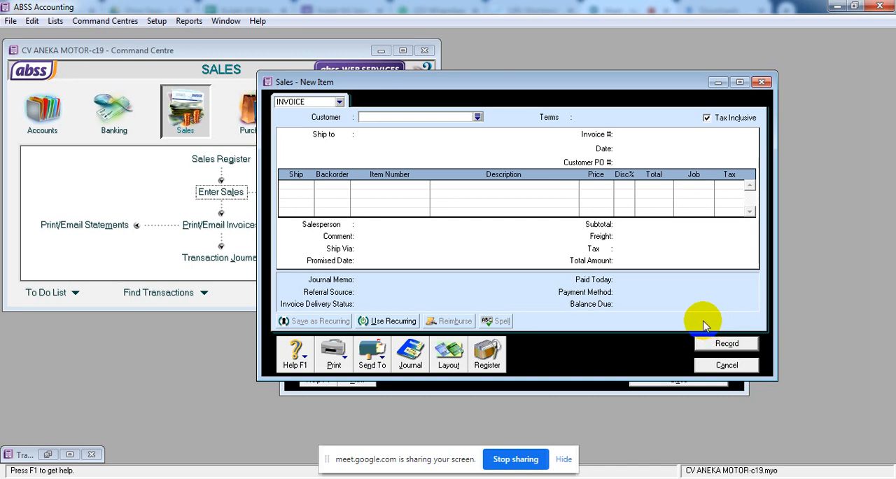
Start applying TOSERBA INDAH SARI's return credit to a sale, dating the settlement 28/01/2020 with ID RTR-SO1.
click(488, 364)
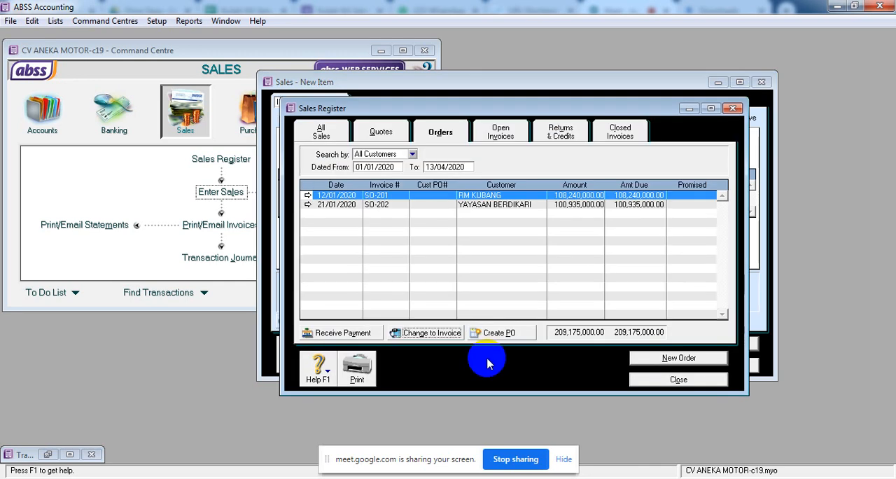
click(574, 133)
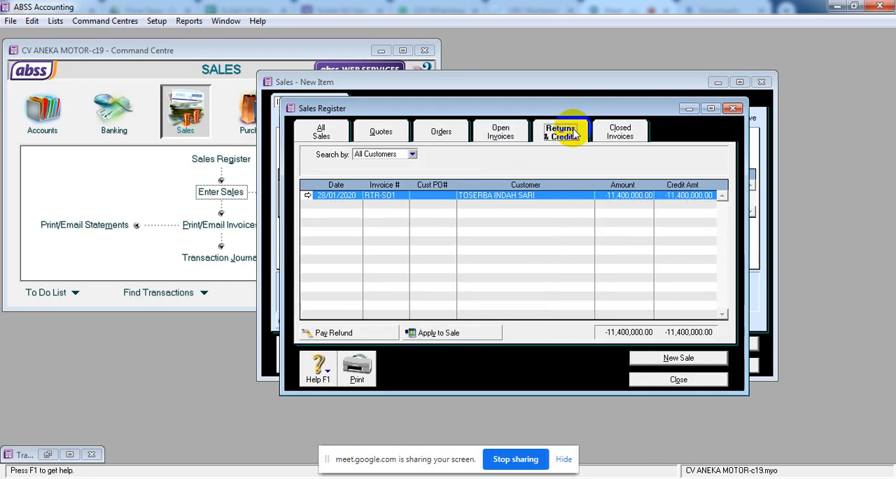
click(465, 334)
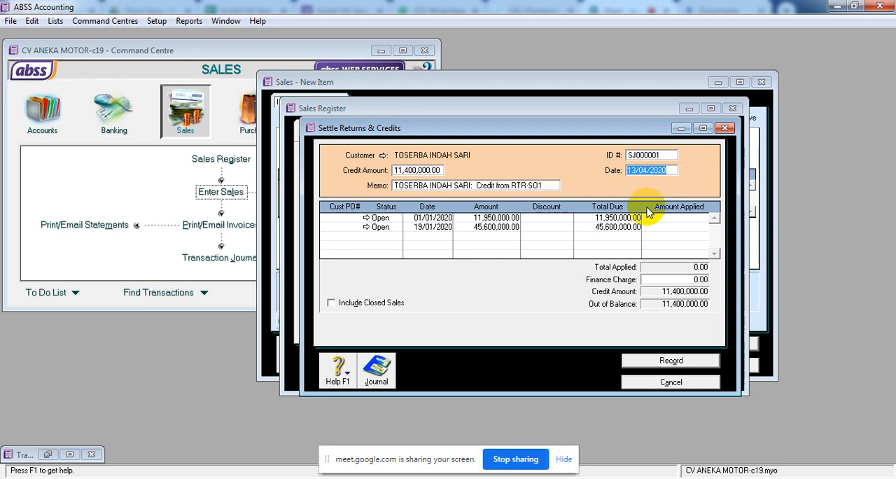
text(28.1.20)
click(646, 155)
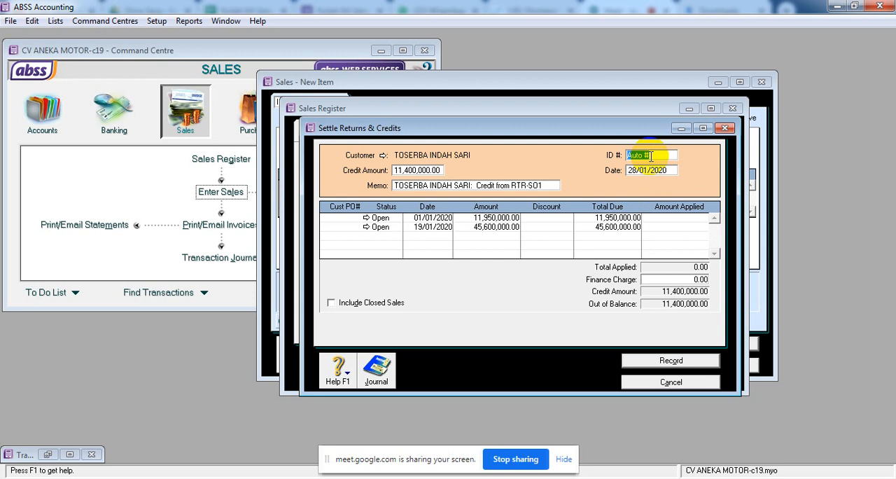
text(RTR)
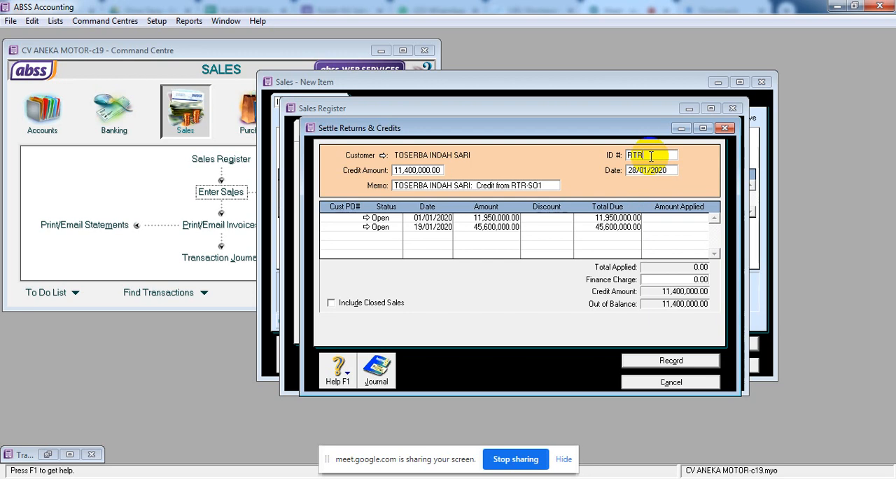
text(-SO1)
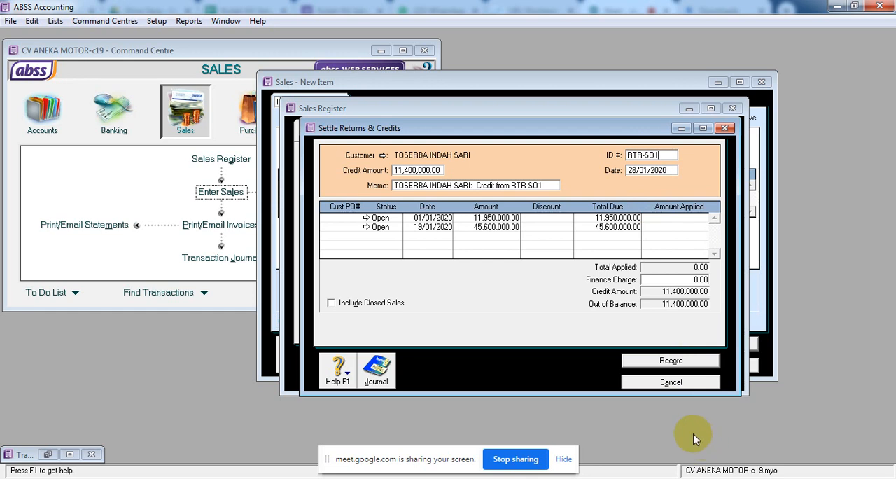
Apply 11,400,000 of the credit to the open sale dated 19/01/2020, record the settlement and close the sales register.
click(651, 360)
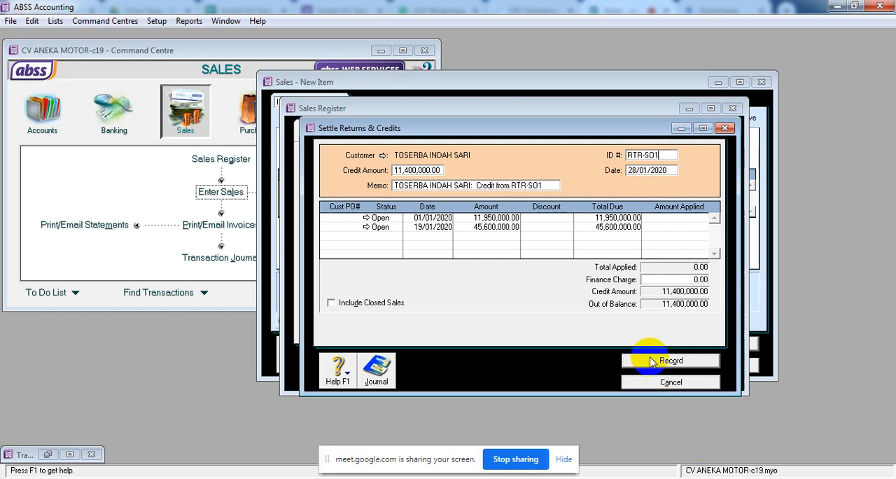
click(665, 227)
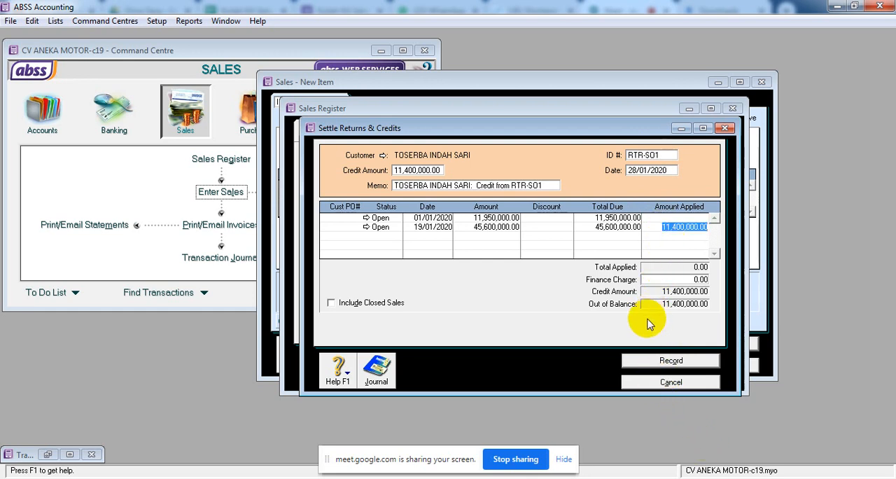
key(Tab)
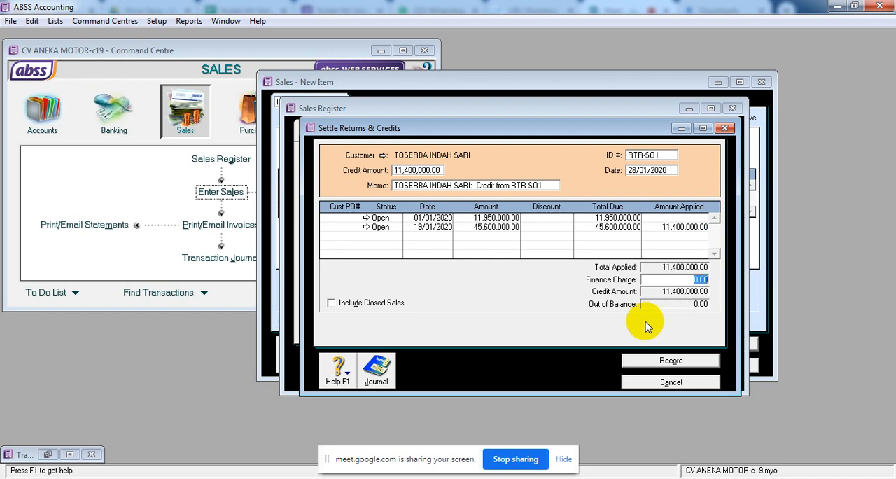
click(666, 365)
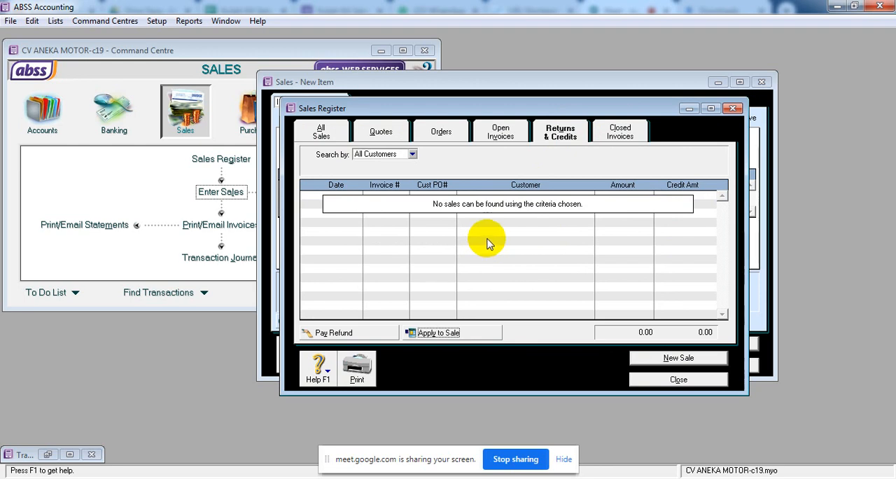
click(655, 384)
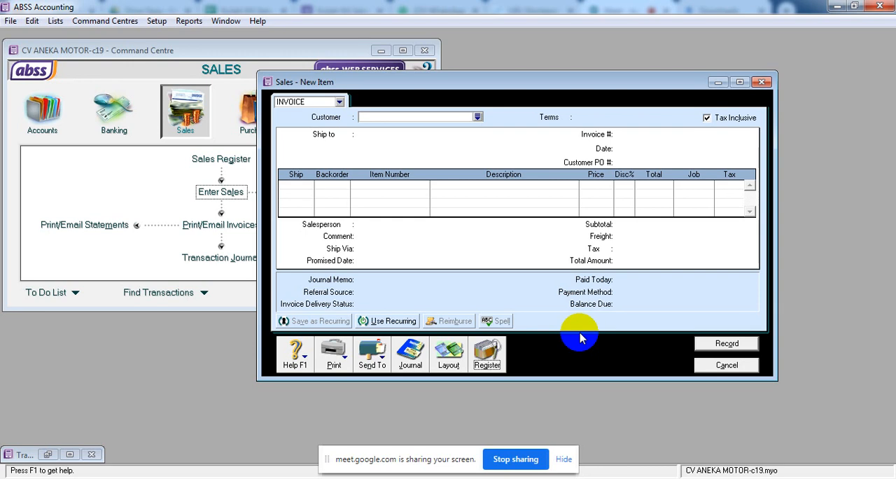
Review the open invoices of all customers in the sales register and select TOKO BUKU LARIS's invoice SI-303.
click(483, 362)
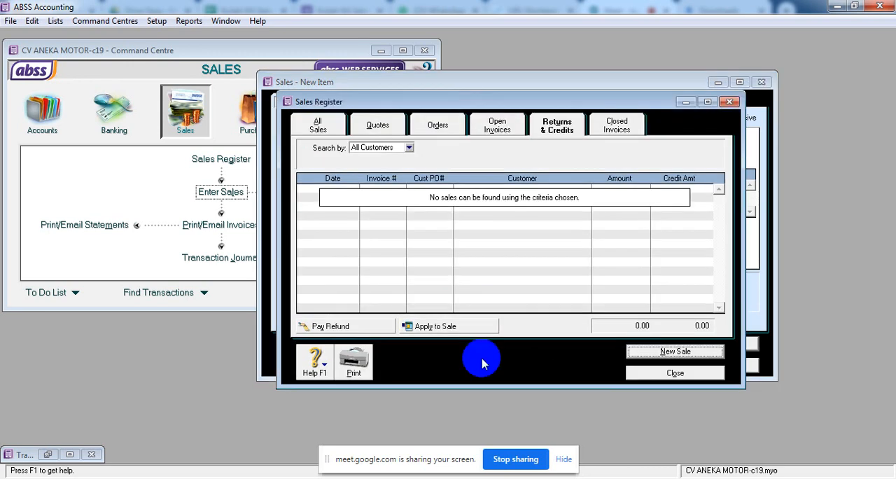
click(500, 130)
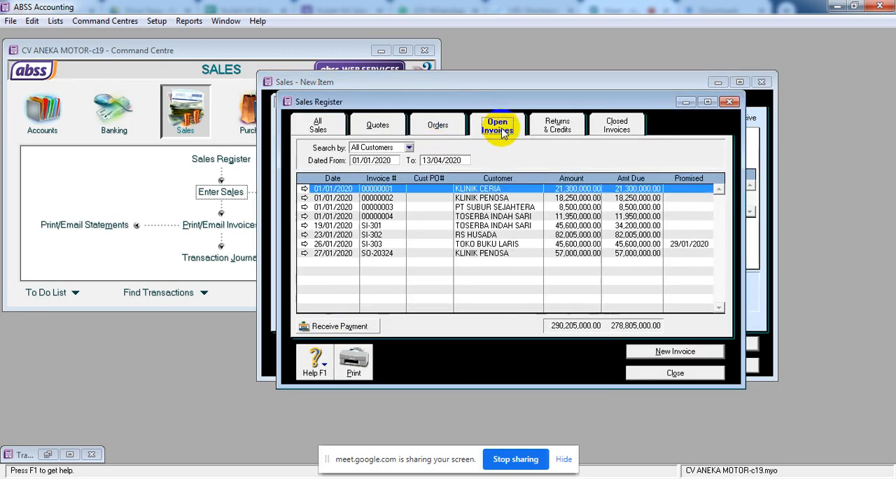
click(499, 245)
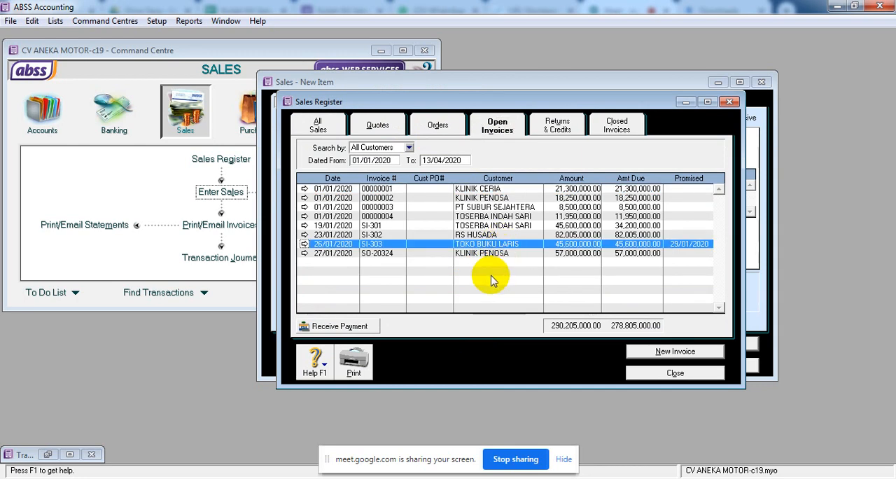
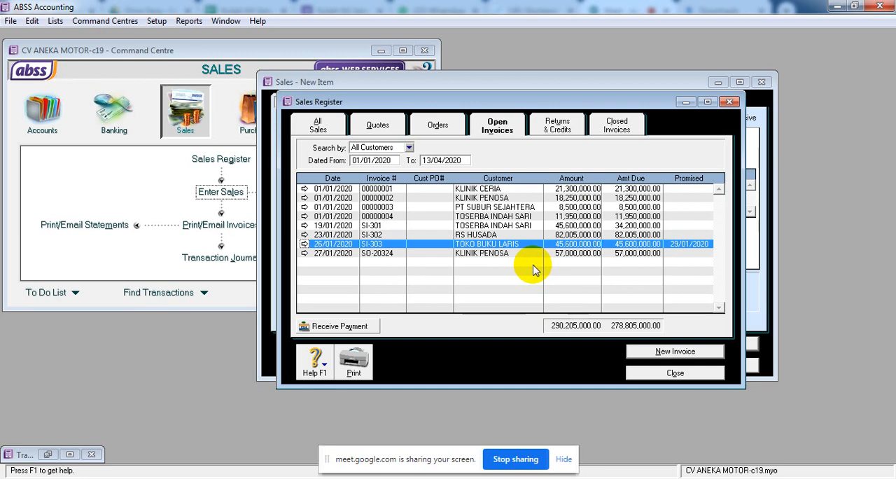
Start receiving a payment for TOKO BUKU LARIS's invoice SI-303 and set the amount received to 20,000,000.
click(350, 330)
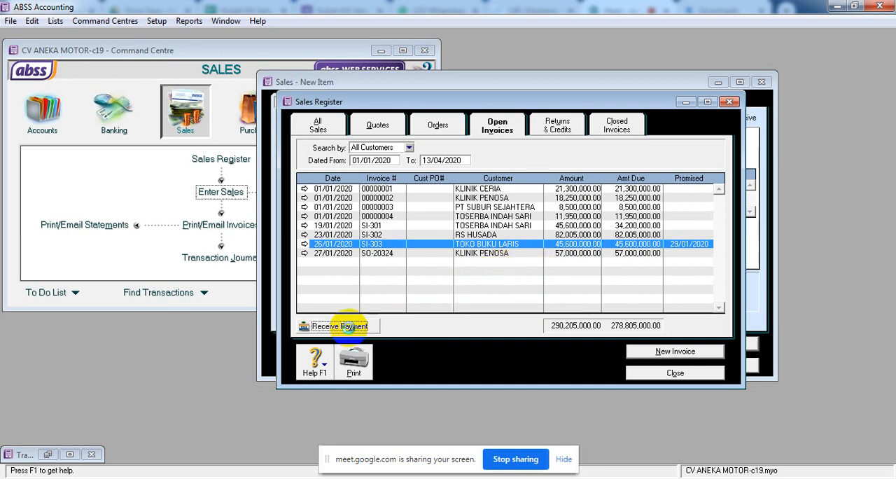
drag(529, 126, 481, 48)
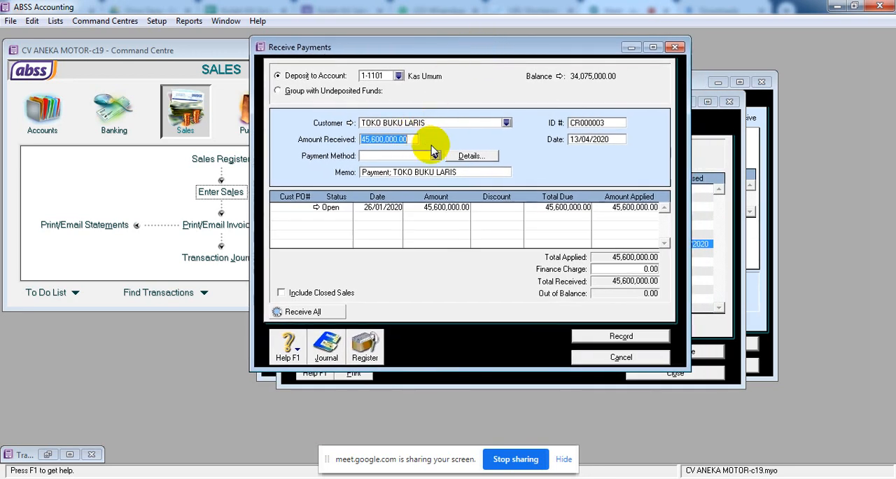
text(2)
text(0,000,000)
key(Tab)
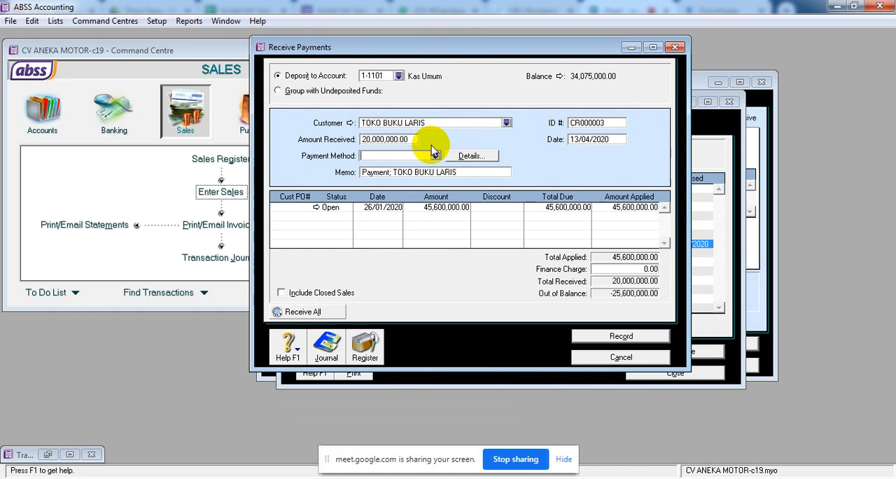
Give the payment ID KBD-001 and date 29/01/2020, and apply 20,000,000 to the open sale dated 26/01/2020.
double_click(592, 127)
key(Delete)
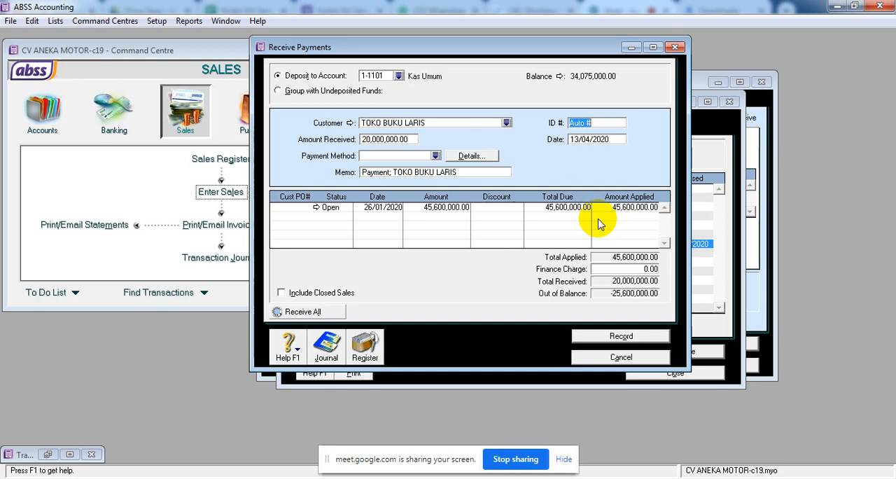
text(KBD-001)
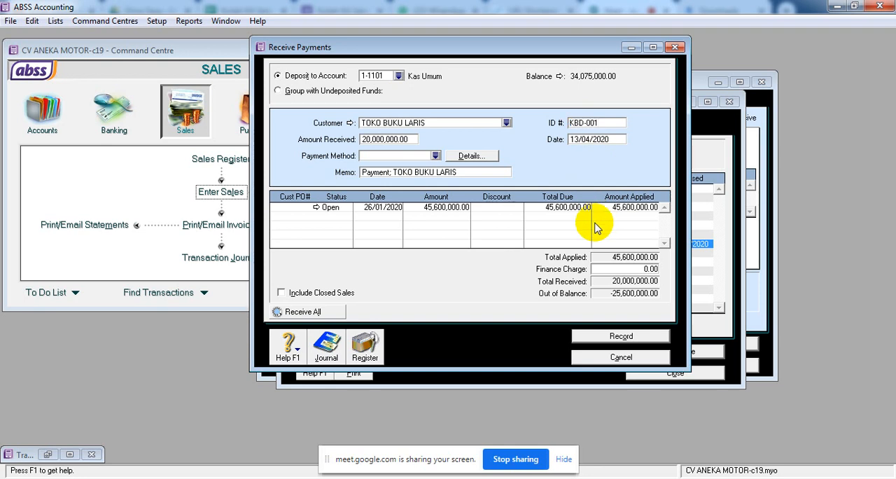
click(609, 140)
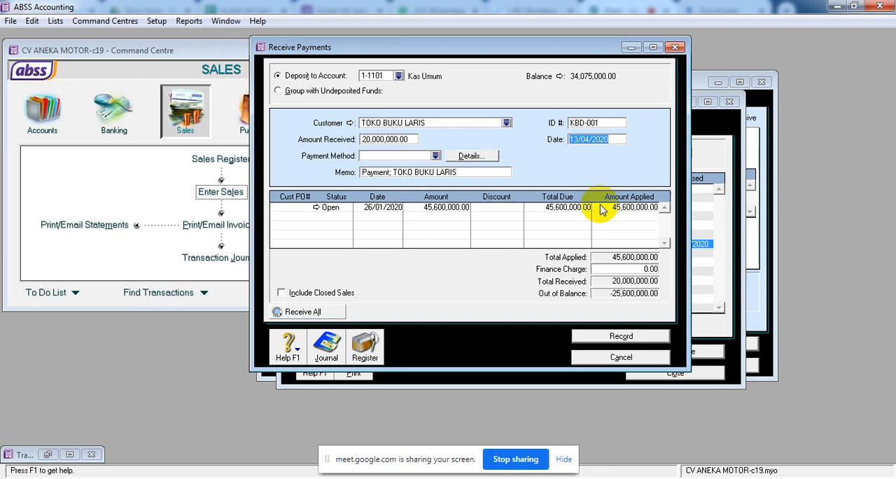
text(2)
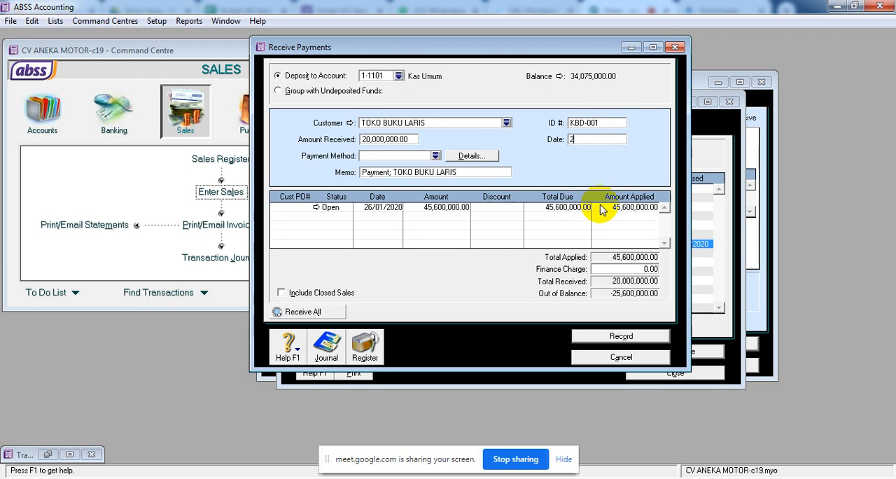
text(9.1.20)
key(Tab)
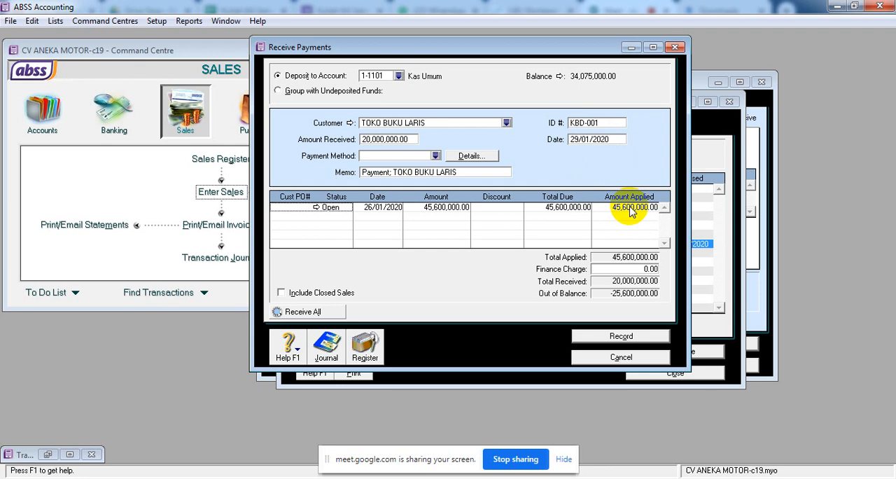
click(635, 209)
key(Tab)
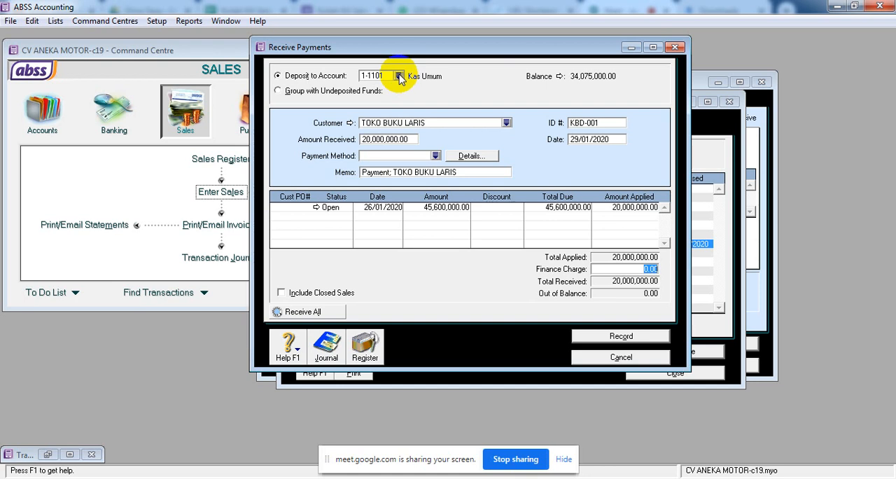
Check the available deposit accounts without choosing one, and start a new asset account of type Bank in the accounts list.
click(399, 76)
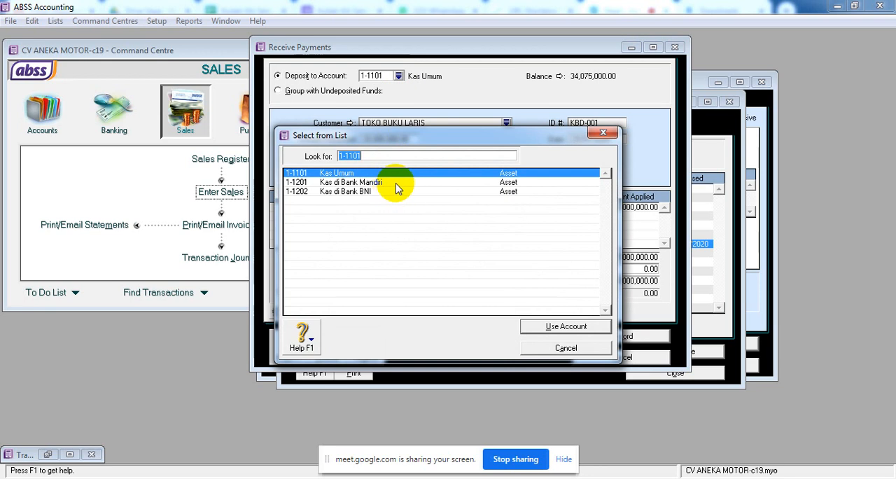
click(554, 354)
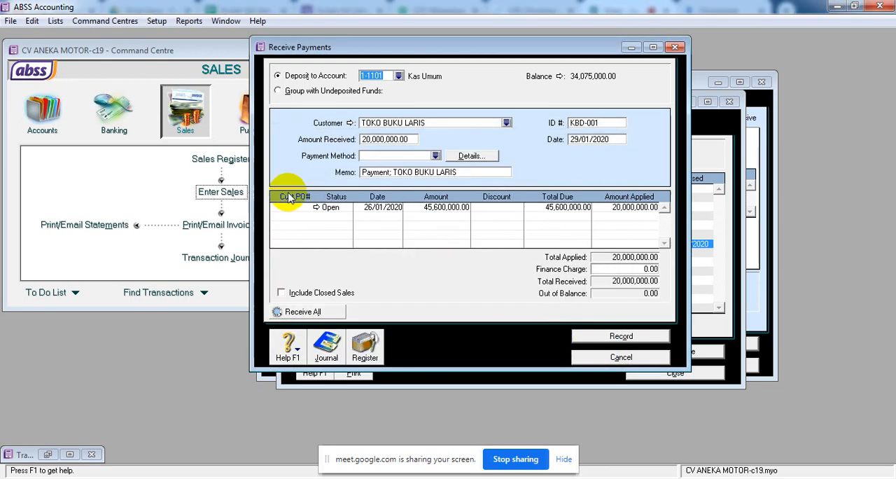
click(43, 120)
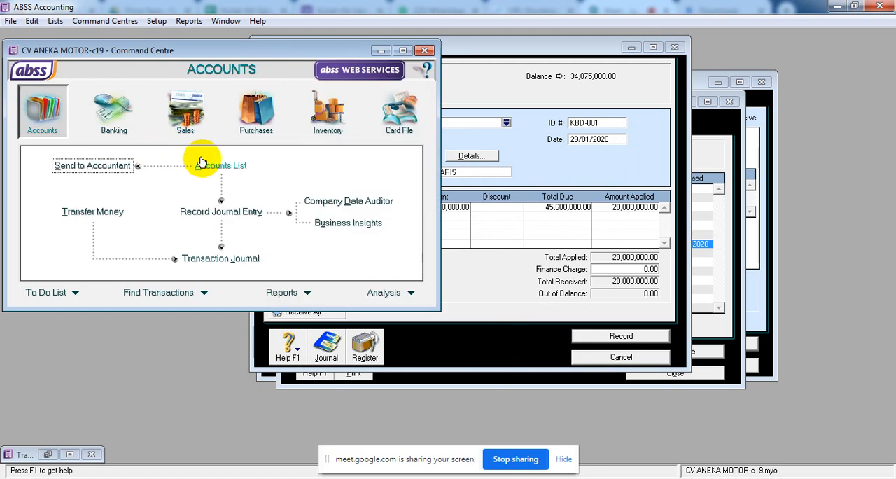
click(213, 164)
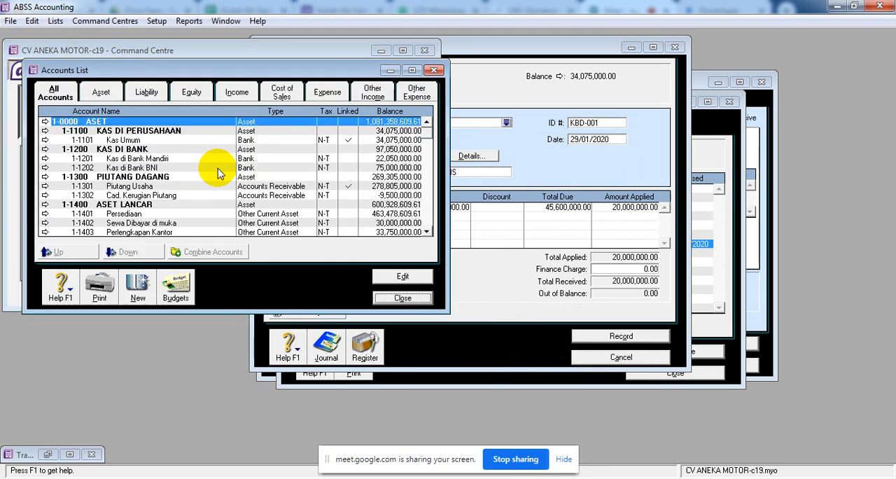
click(100, 92)
drag(242, 72, 367, 32)
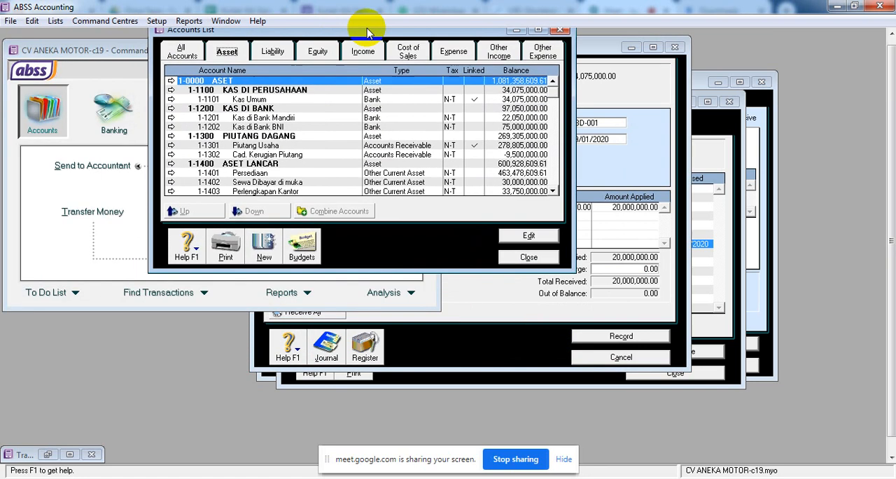
click(261, 100)
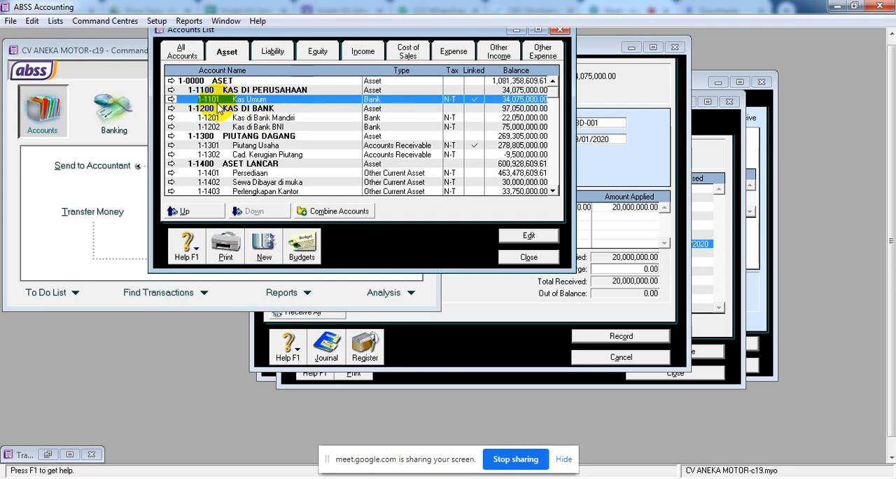
click(268, 251)
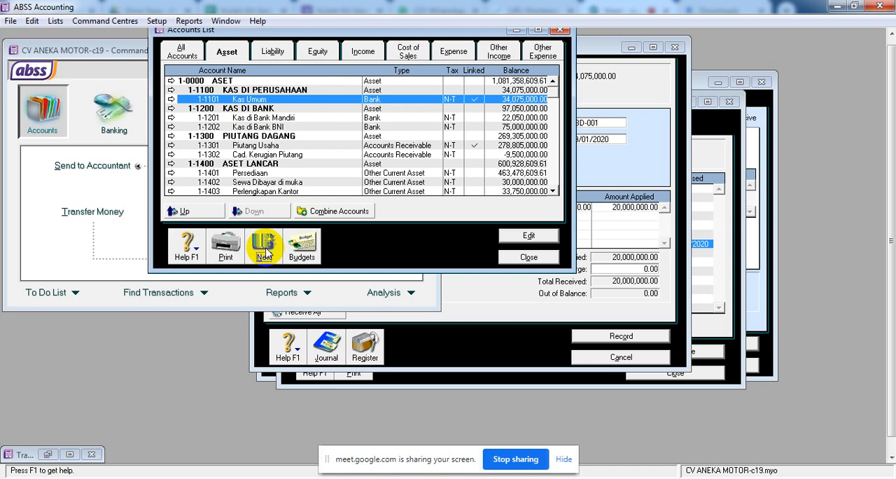
click(434, 151)
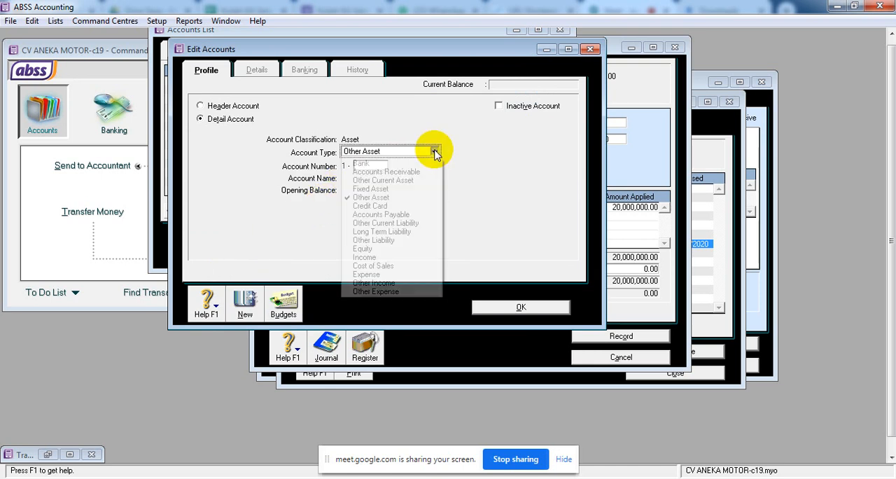
click(392, 163)
Number the new account 1-1102, name it KAS BELUM DISETOR, save it and close the accounts list.
click(372, 167)
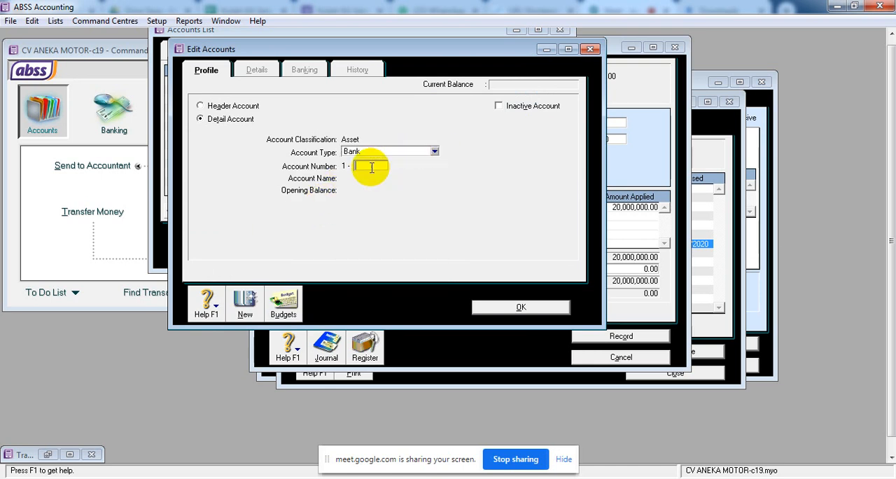
text(1102)
key(Tab)
text(KAS )
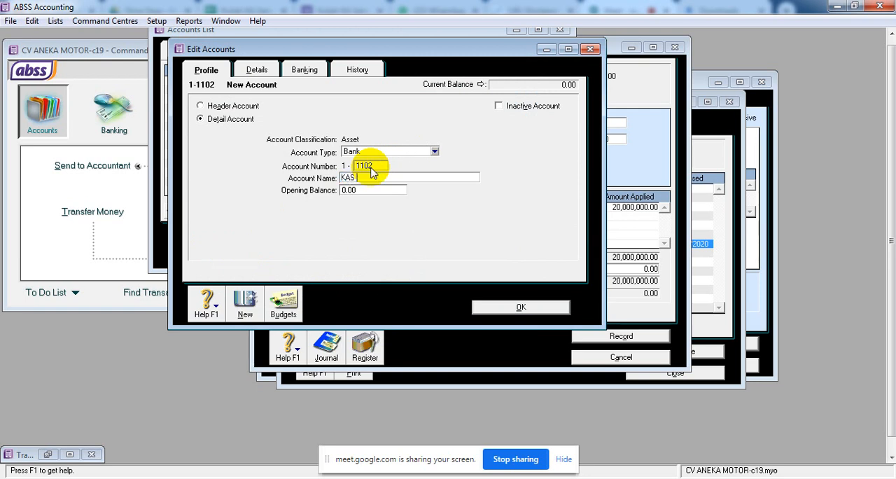
text(BELUM DISETOR)
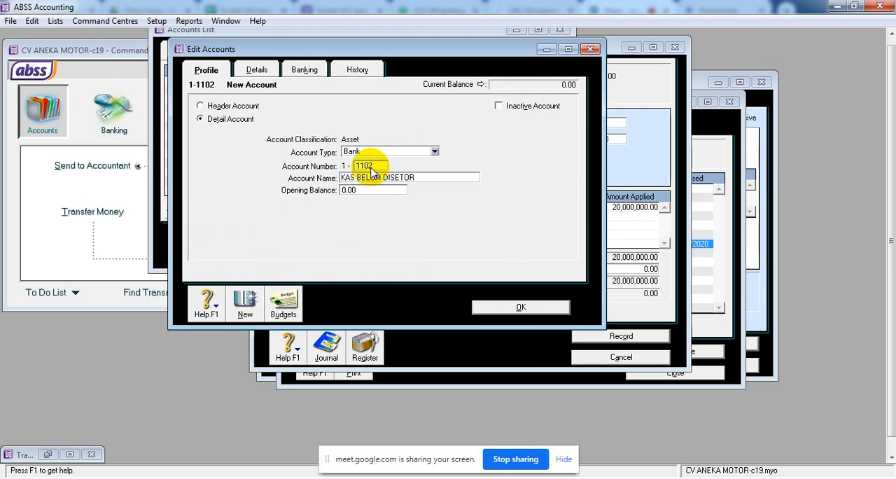
click(494, 306)
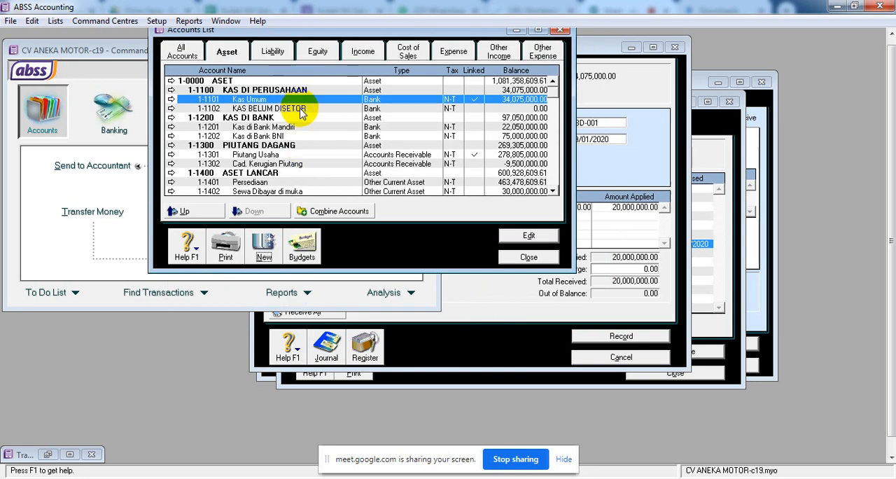
click(530, 258)
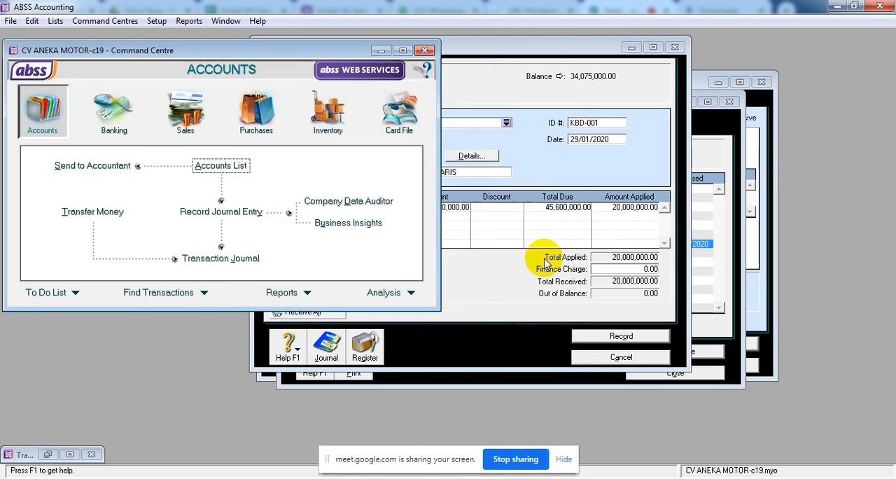
Set the deposit account of TOKO BUKU LARIS's payment to 1-1102 KAS BELUM DISETOR.
click(502, 292)
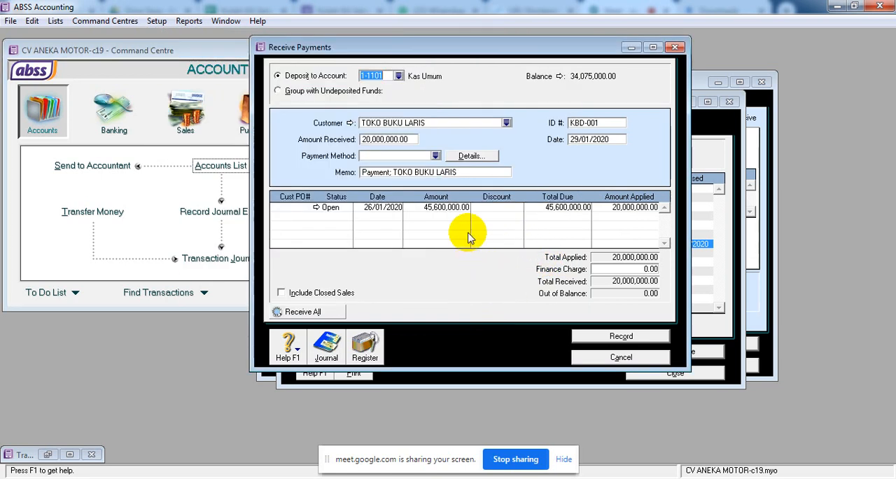
click(399, 75)
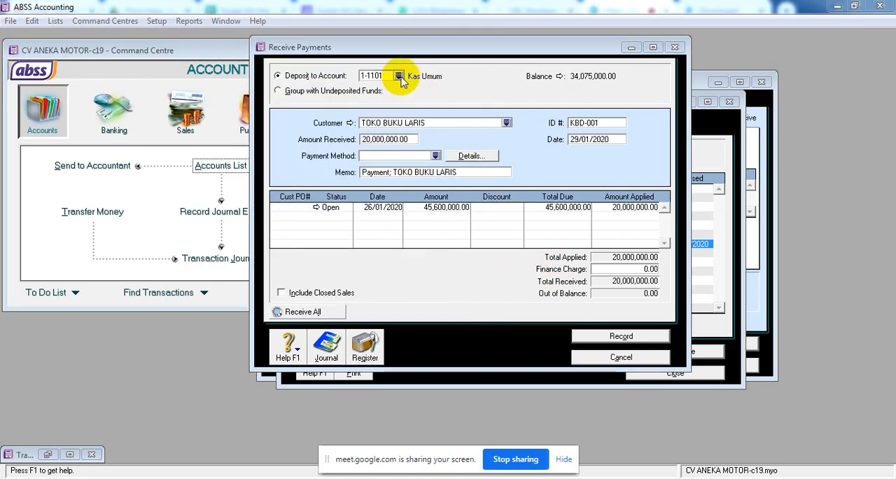
click(377, 182)
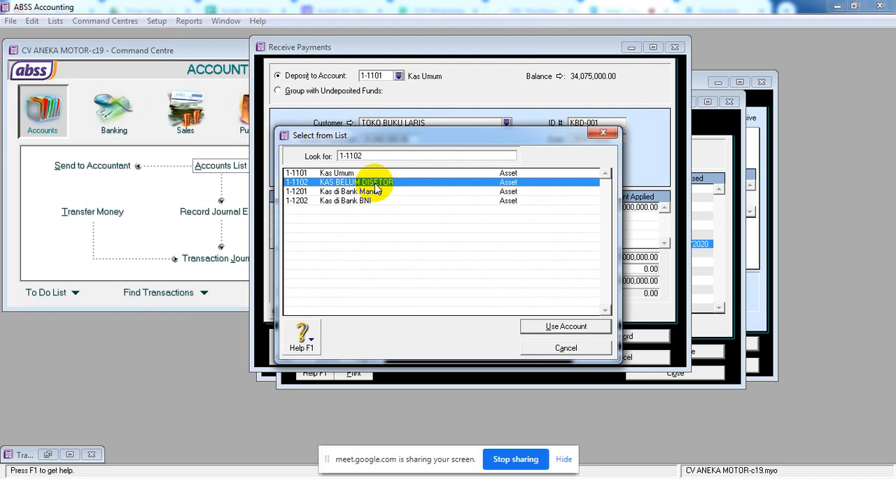
click(546, 327)
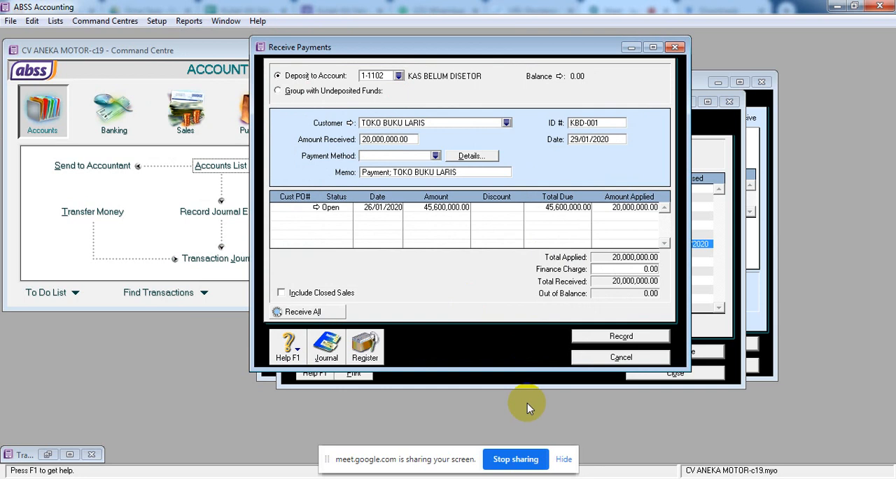
Recap the journal of payment KBD-001 and record the payment.
key(ctrl+r)
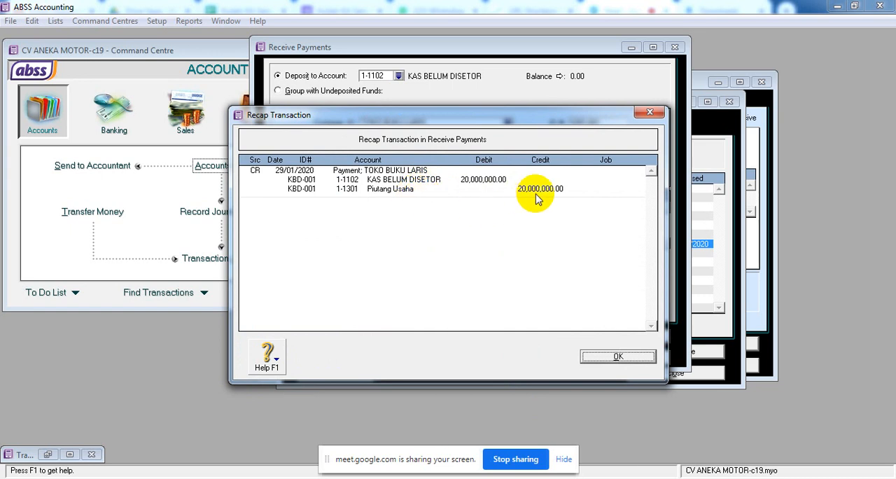
click(622, 356)
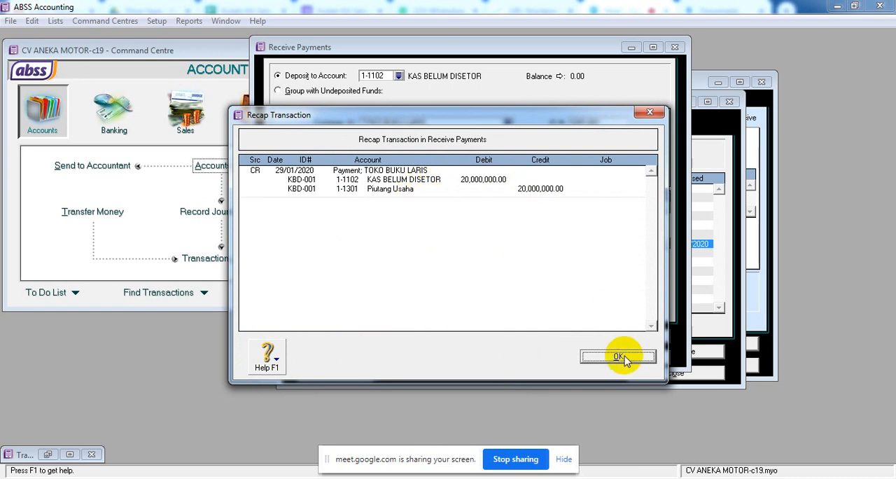
click(623, 336)
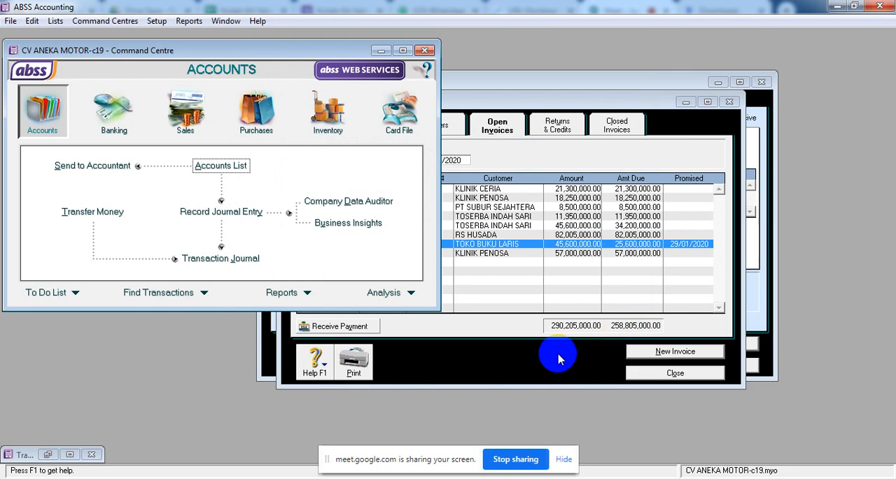
Start a new item invoice for TOKO BUKU LARIS without using its existing quote.
click(762, 300)
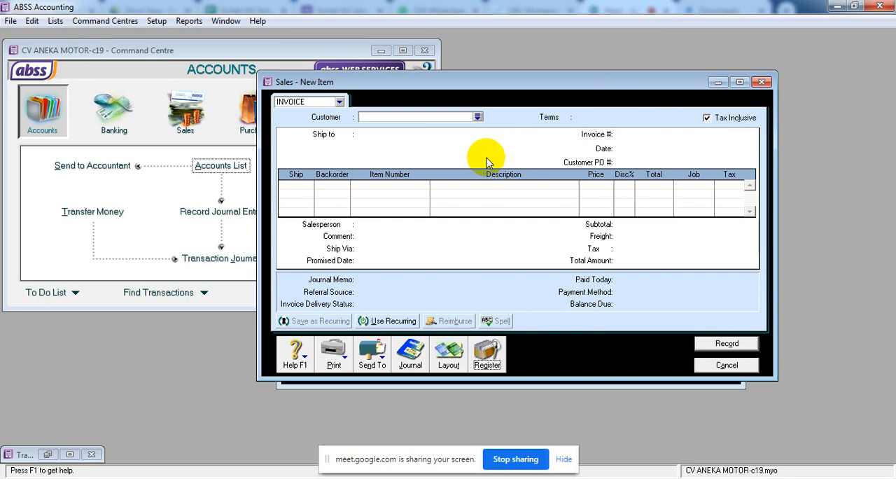
click(482, 119)
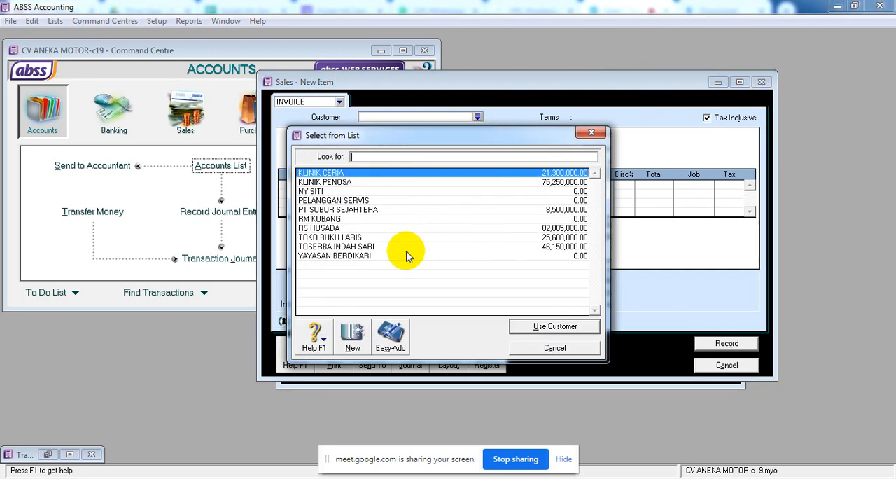
click(378, 238)
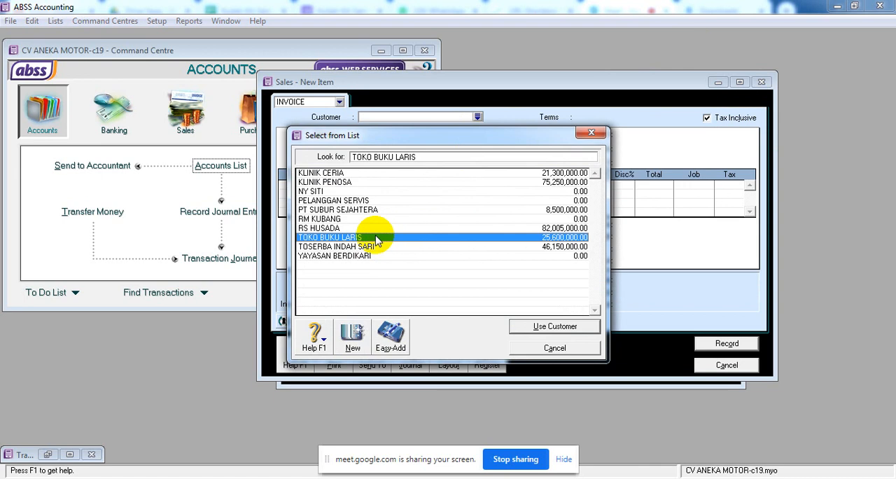
click(555, 326)
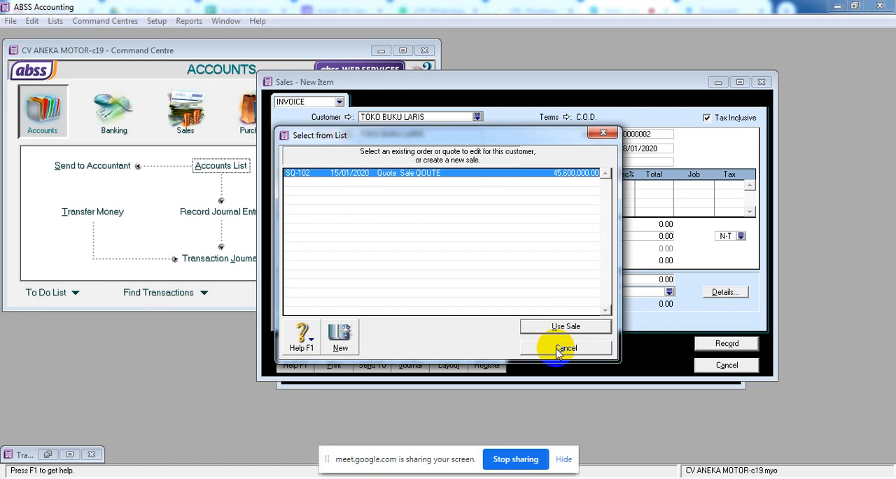
click(566, 348)
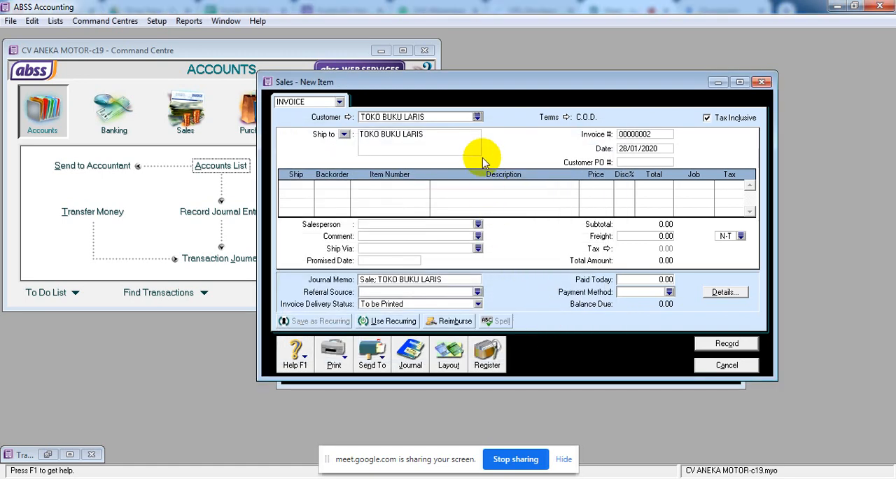
Set the return invoice's number to RTR-SO2 and its date to 29/01/2020.
click(660, 133)
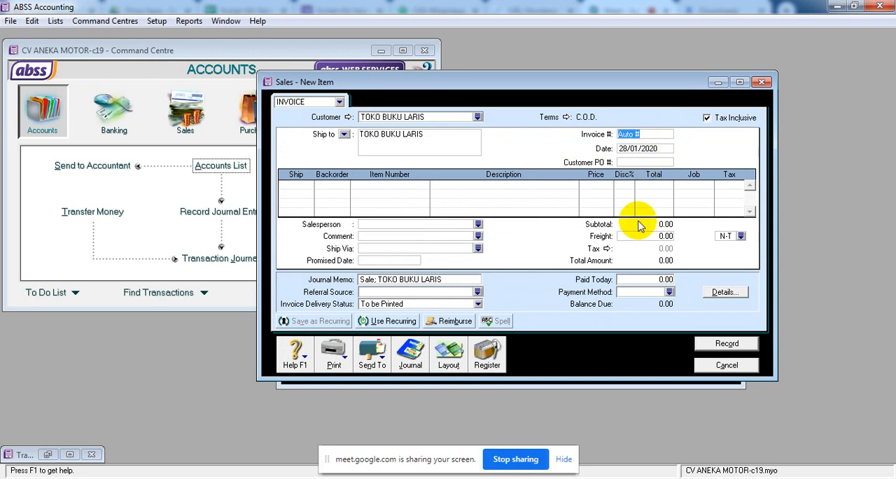
text(RTR-S002)
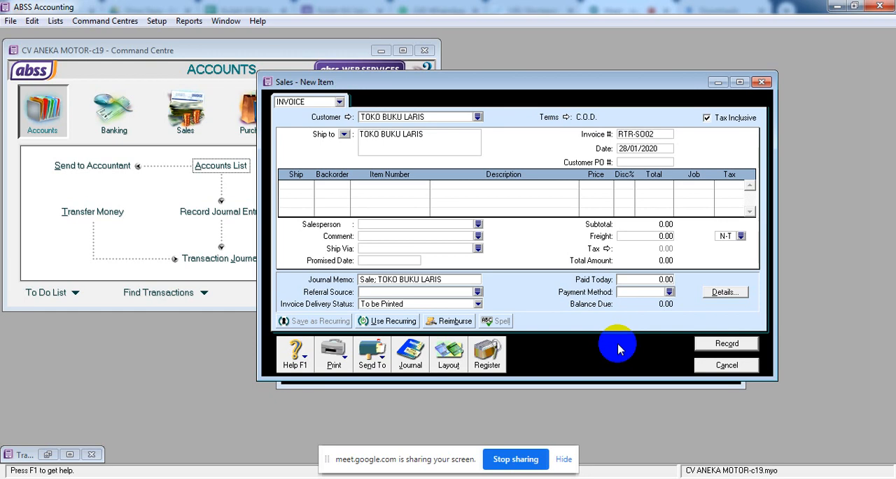
key(Tab)
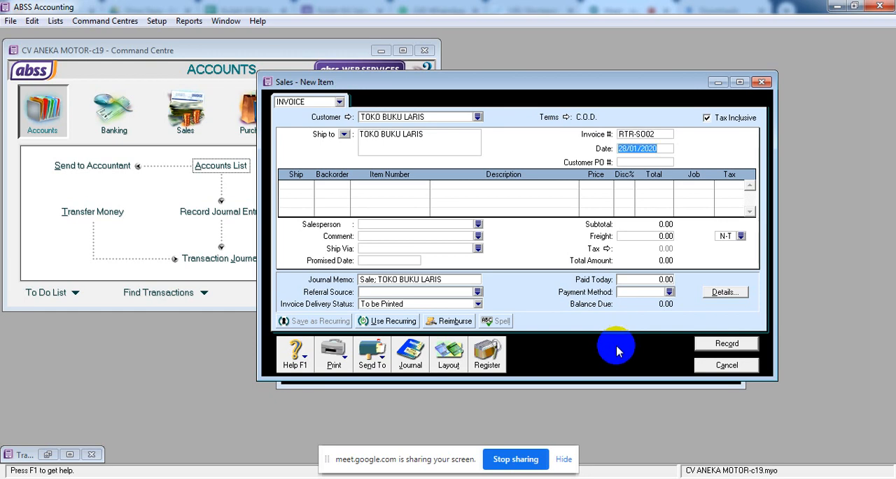
click(647, 134)
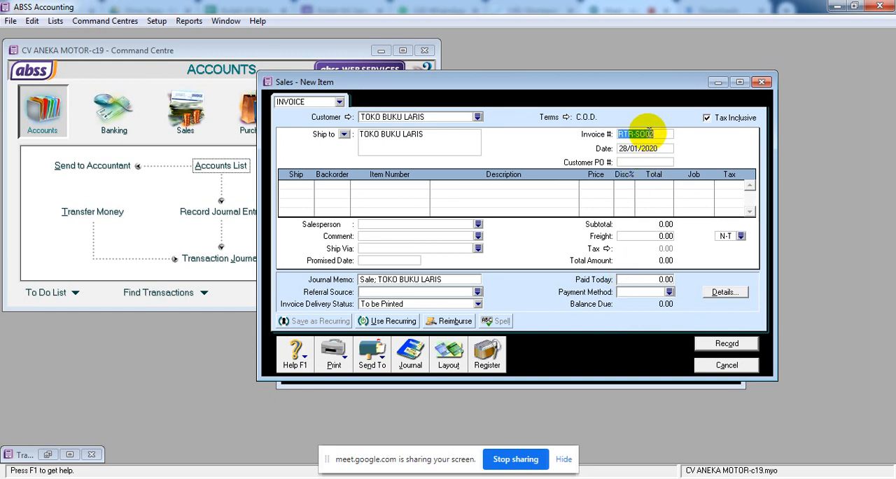
click(647, 134)
key(BackSpace)
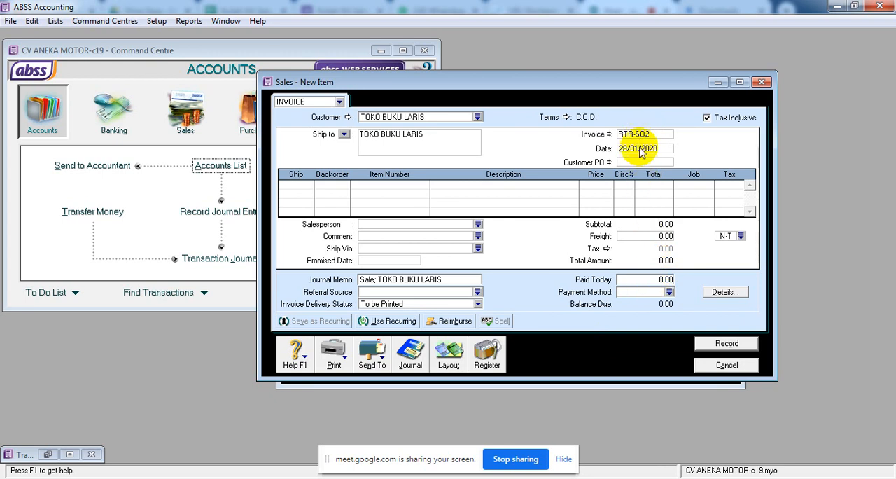
click(622, 149)
text(29.1.)
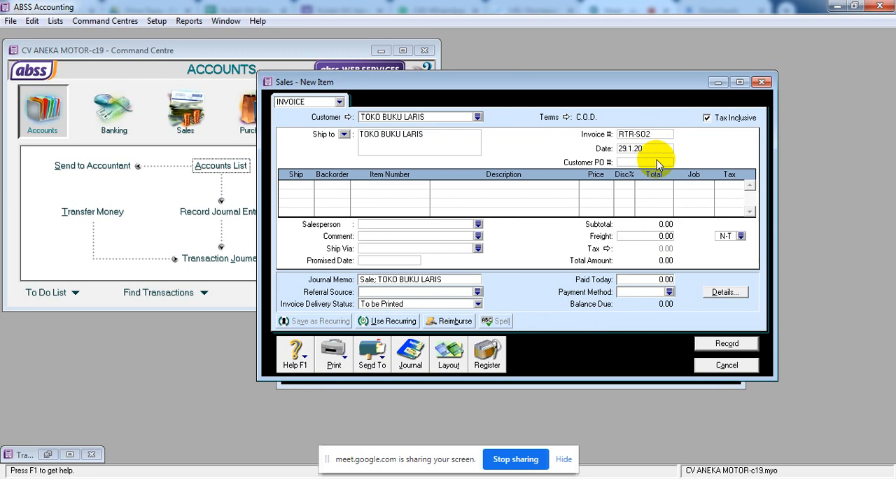
key(Tab)
Add a return line of -1 unit of item HSF-101 HONDA SUPRA FIT at a price of 11,400,000.
click(303, 185)
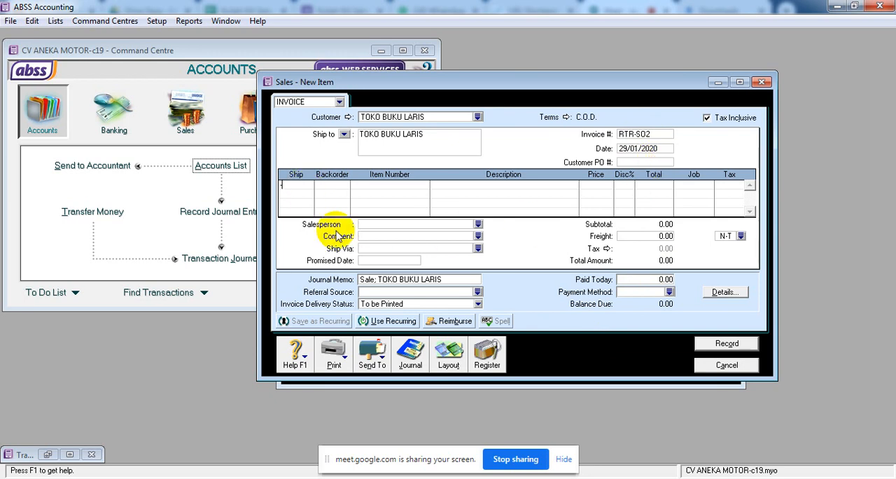
key(Tab)
key(Tab)
key(Tab)
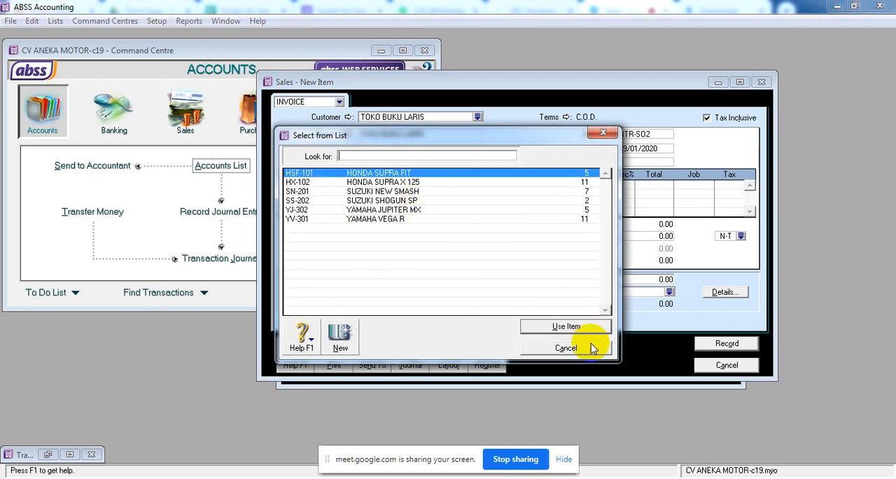
click(567, 326)
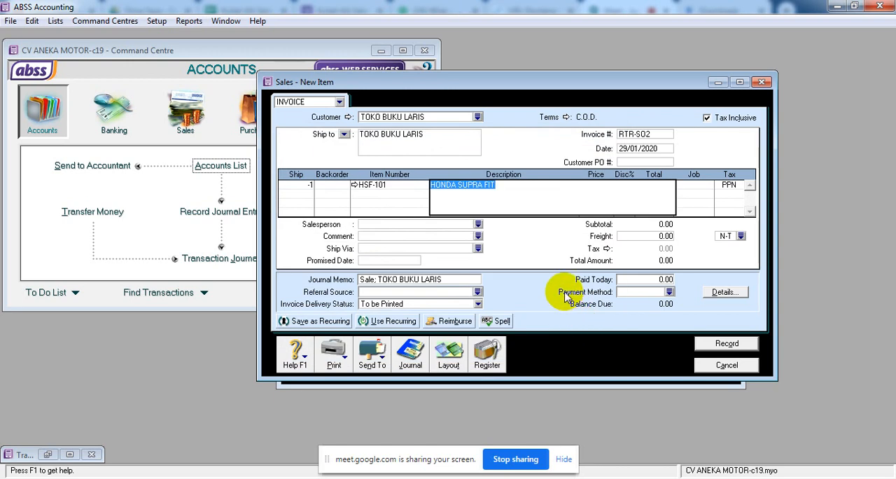
key(Tab)
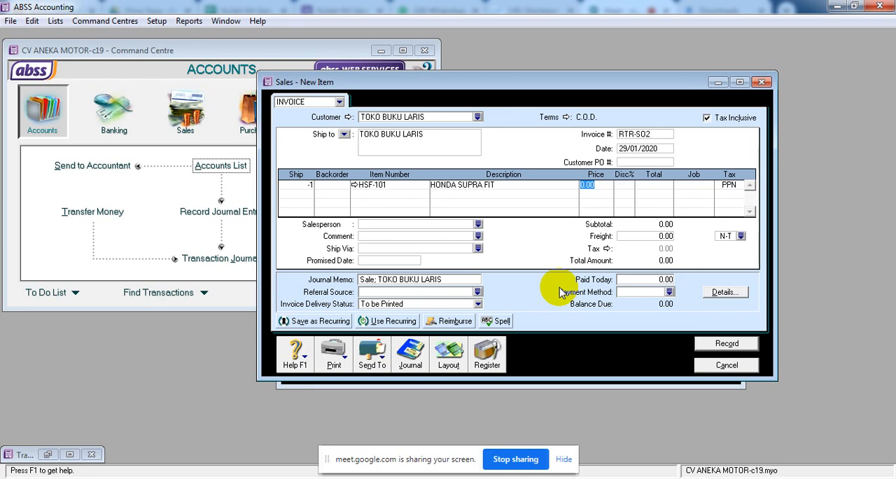
text(11400000)
key(Tab)
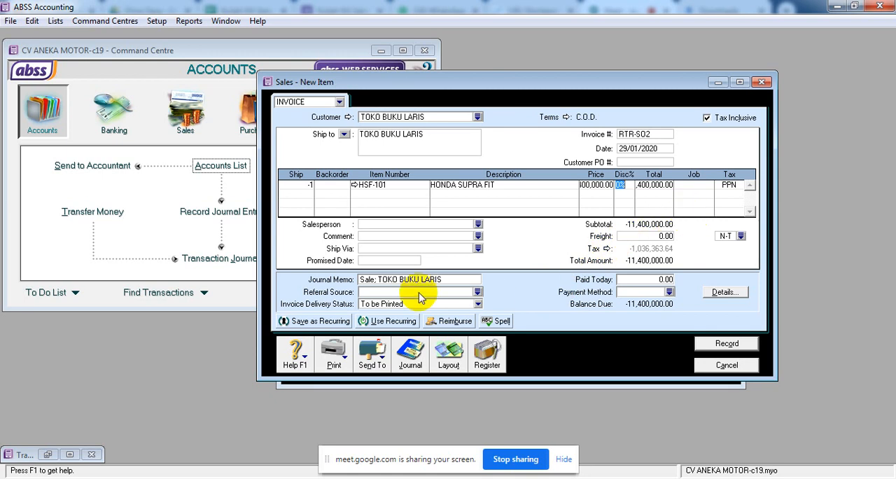
Change the journal memo to "Sale RETURN; TOKO BUKU LARIS".
click(367, 280)
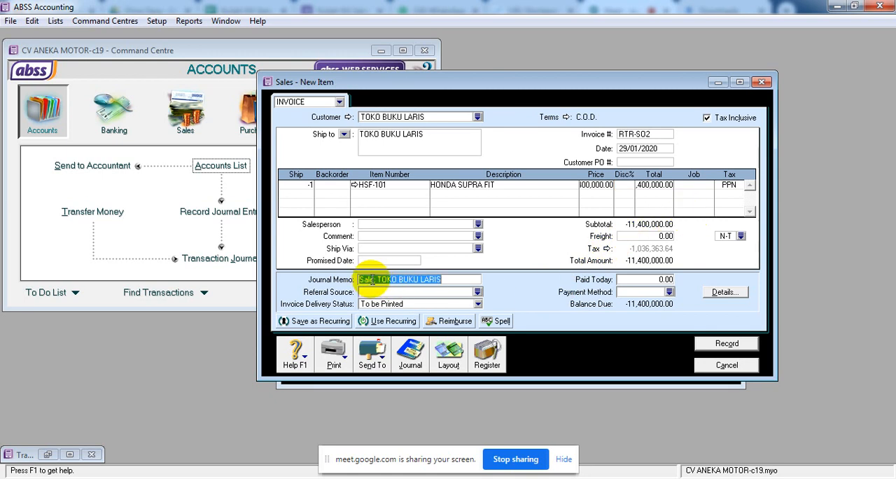
click(372, 279)
text(RE)
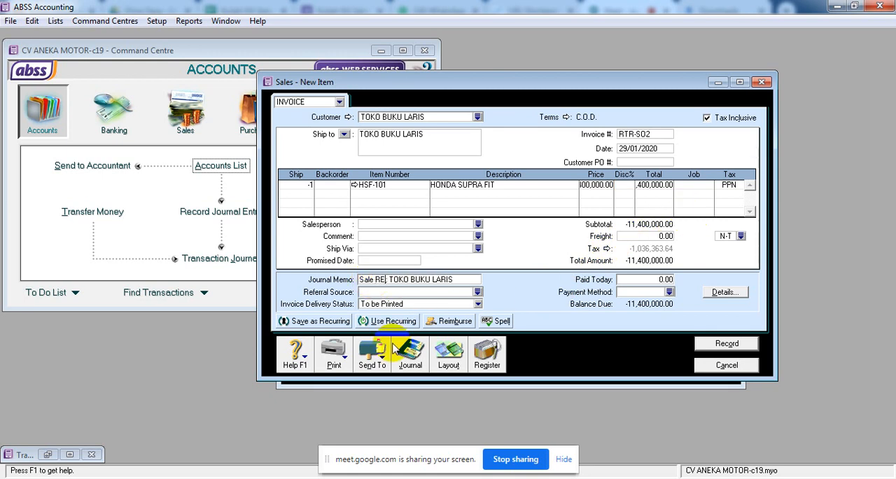
text(TO)
key(BackSpace)
text(URN)
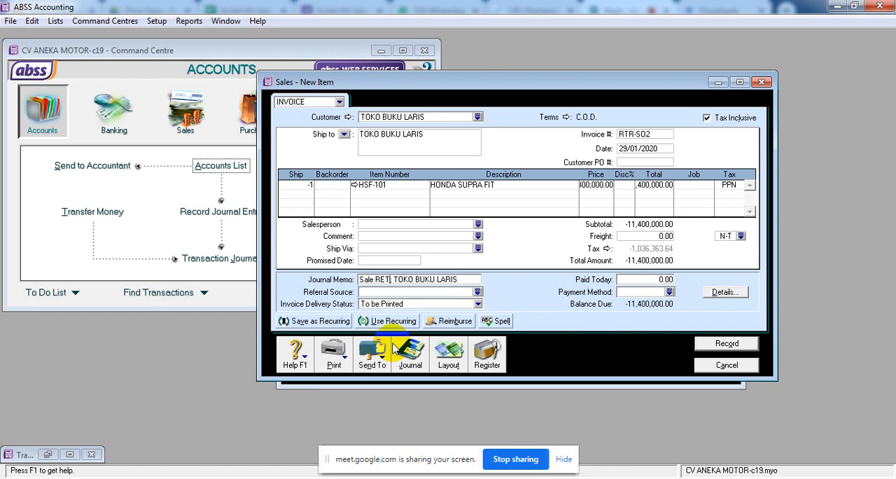
key(Tab)
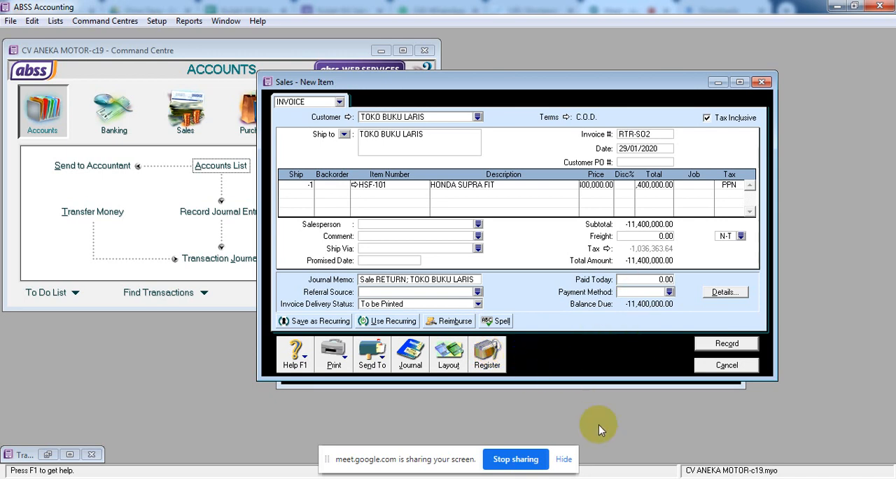
Recap the journal of sales return RTR-SO2 and record the return.
key(ctrl+r)
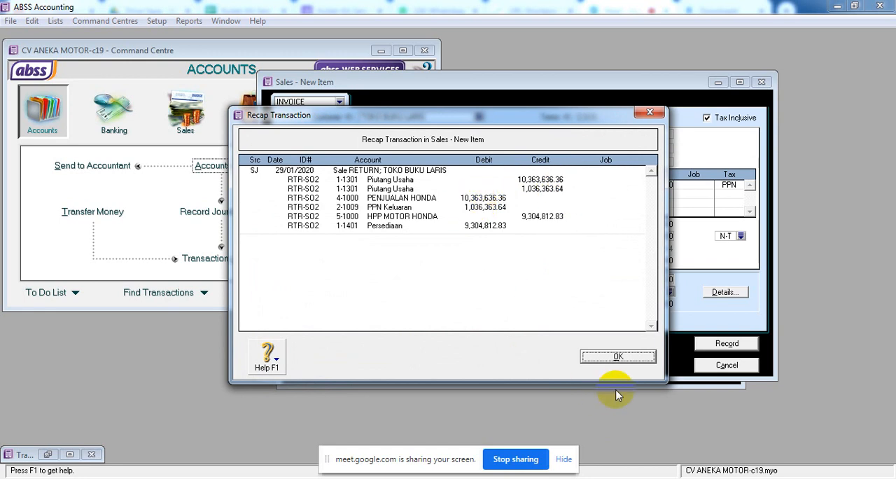
click(619, 357)
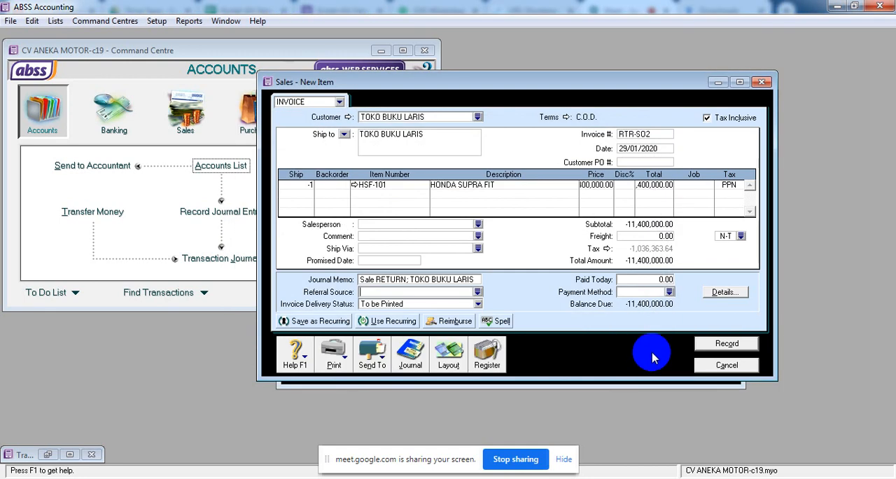
click(726, 343)
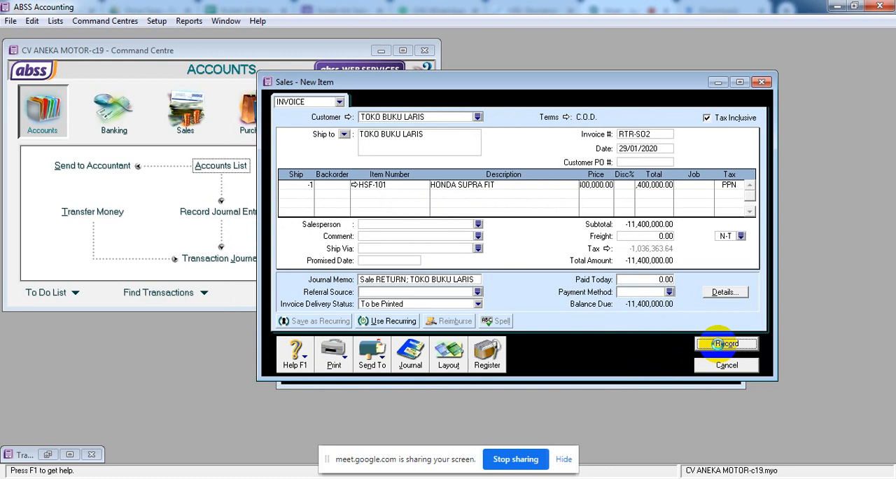
Start a refund payment for TOKO BUKU LARIS's return in the sales register, paid from account 1-1202 Kas di Bank BNI.
click(495, 357)
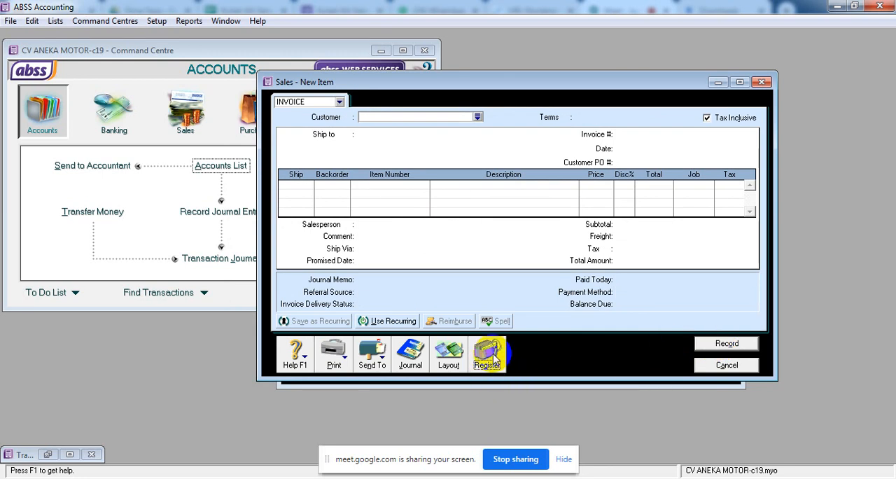
click(572, 129)
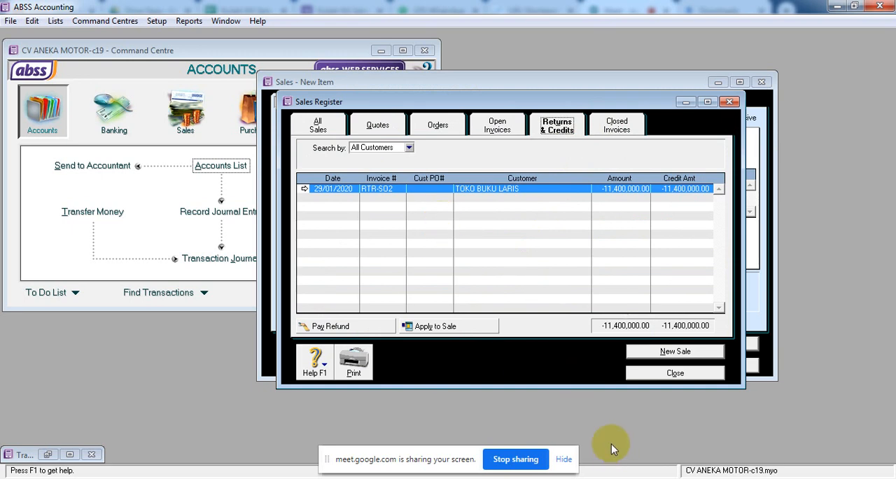
click(343, 329)
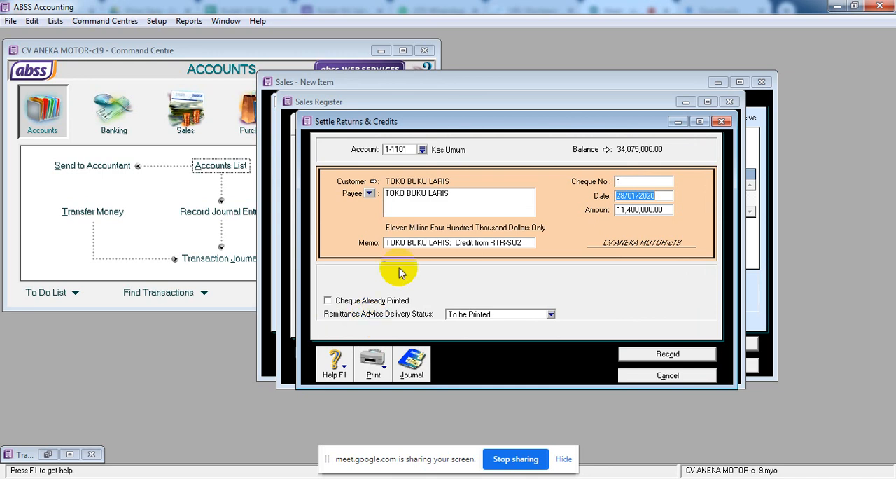
click(423, 150)
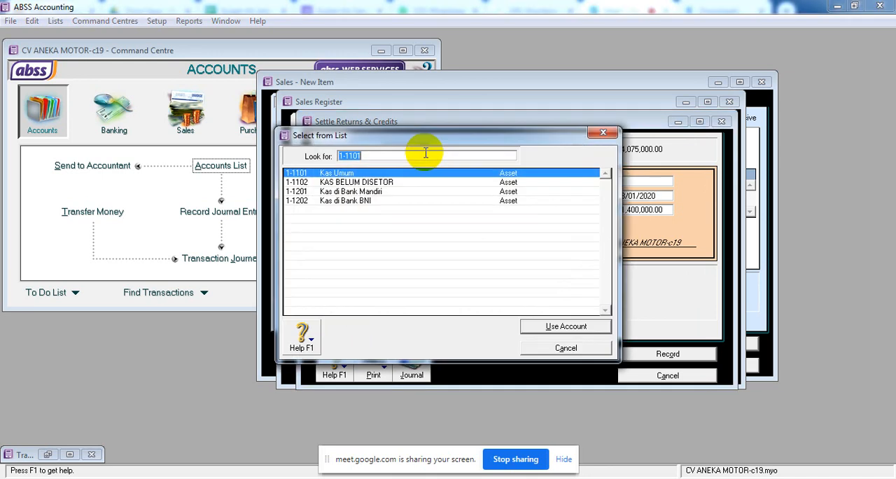
click(397, 201)
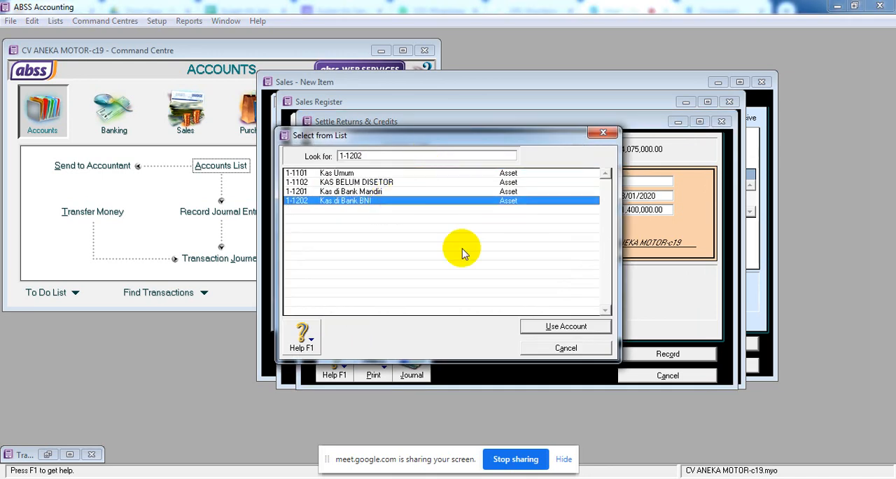
click(546, 327)
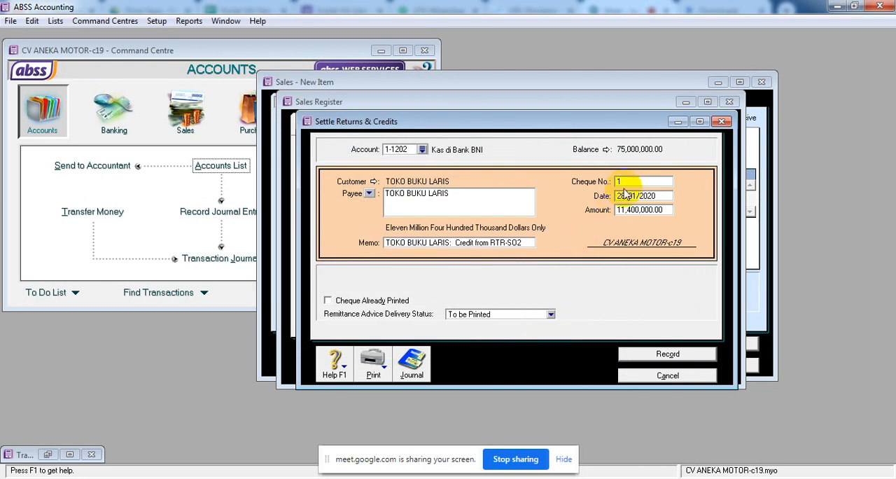
Set the refund's cheque number to RTR-SO2 and its date to 29/01/2020.
click(628, 183)
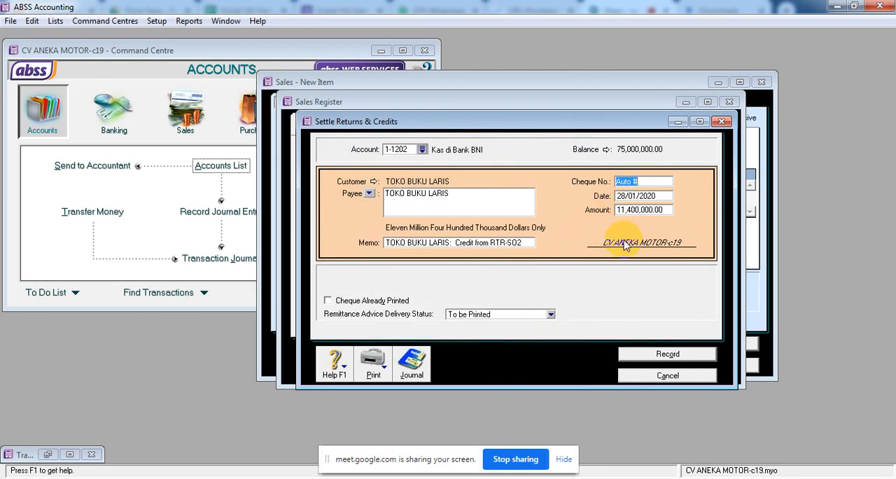
text(RTR-SO)
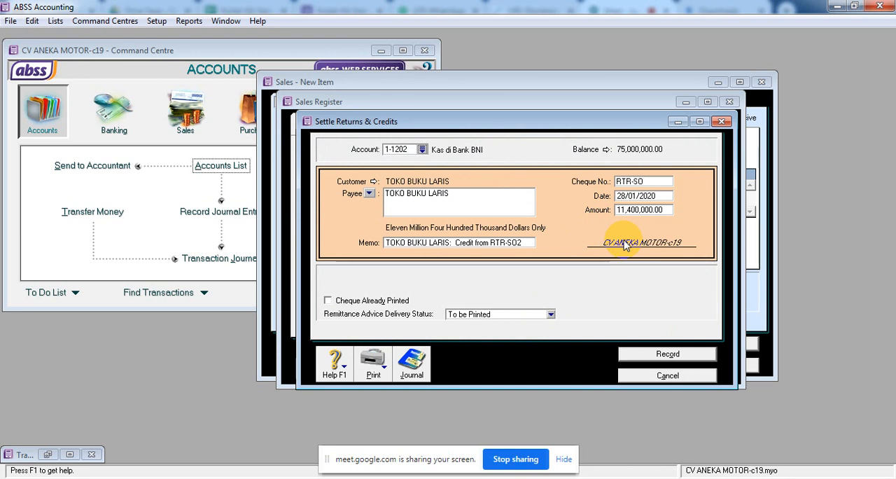
text(2)
double_click(635, 197)
text(29)
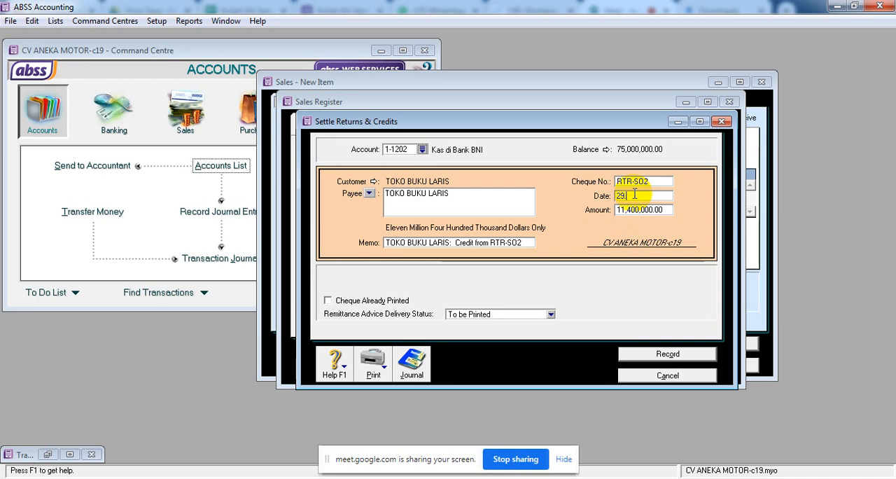
text(.1.20)
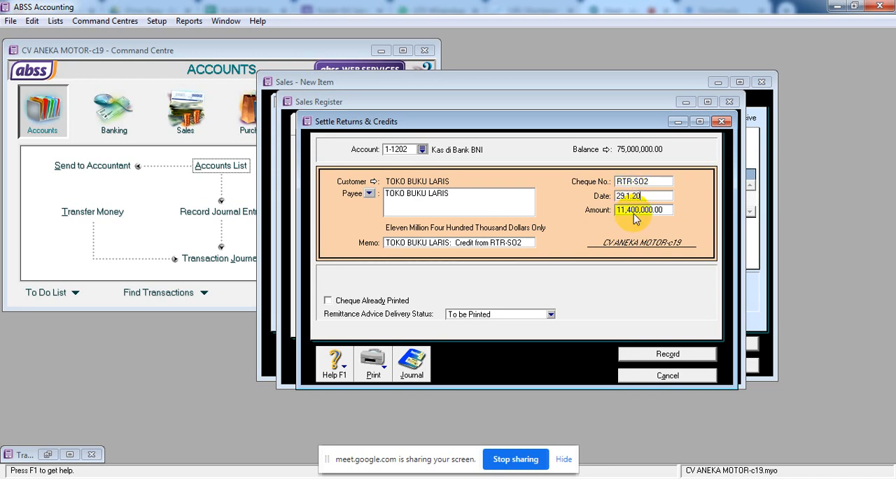
key(Tab)
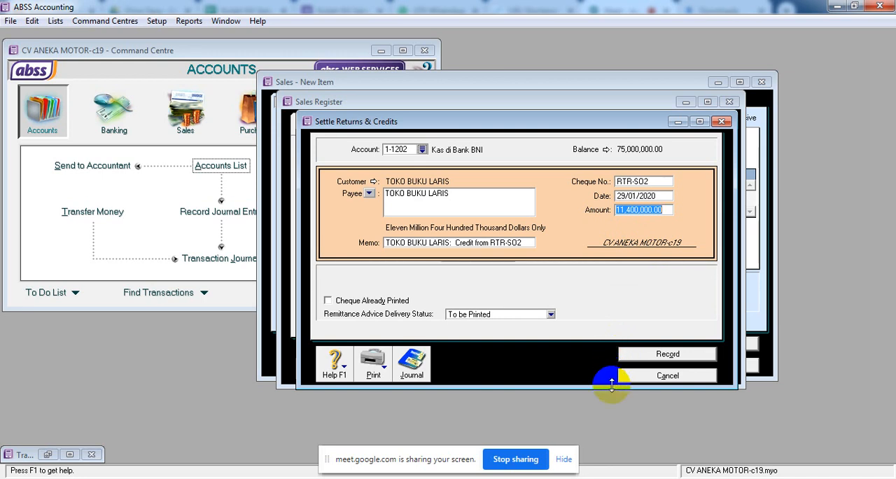
Recap the journal of TOKO BUKU LARIS's refund and record the refund.
key(ctrl+r)
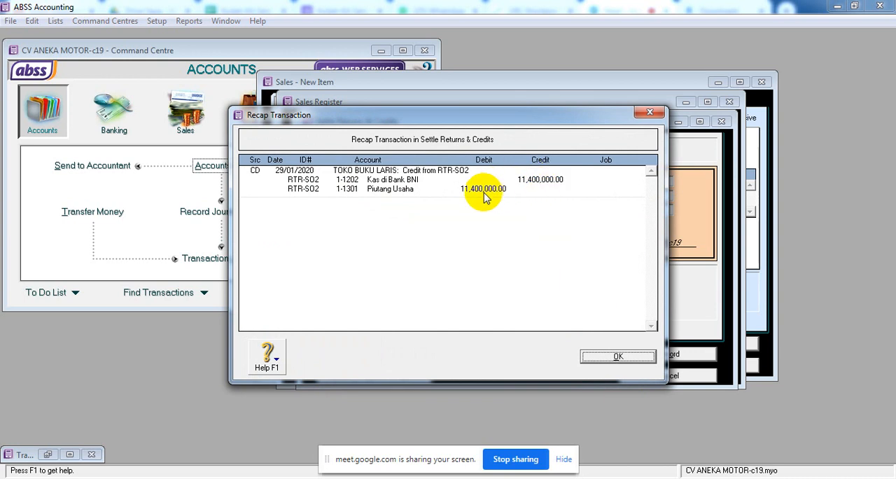
click(605, 359)
click(669, 354)
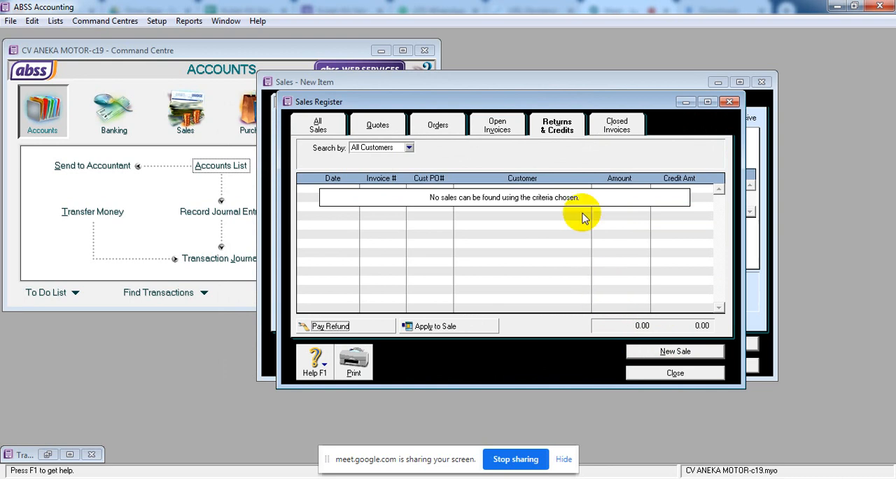
Start receiving KLINIK PENOSA's payment for open invoice SO-20324, deposited to account 1-1102 KAS BELUM DISETOR.
click(504, 128)
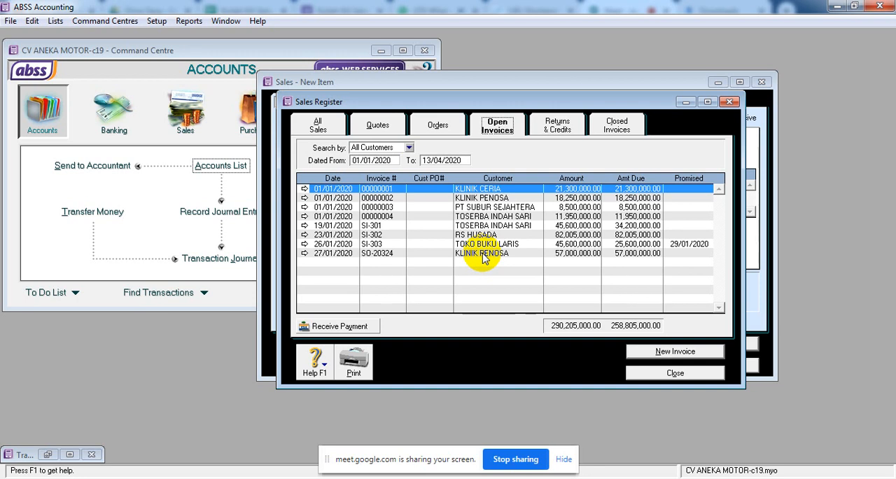
click(484, 253)
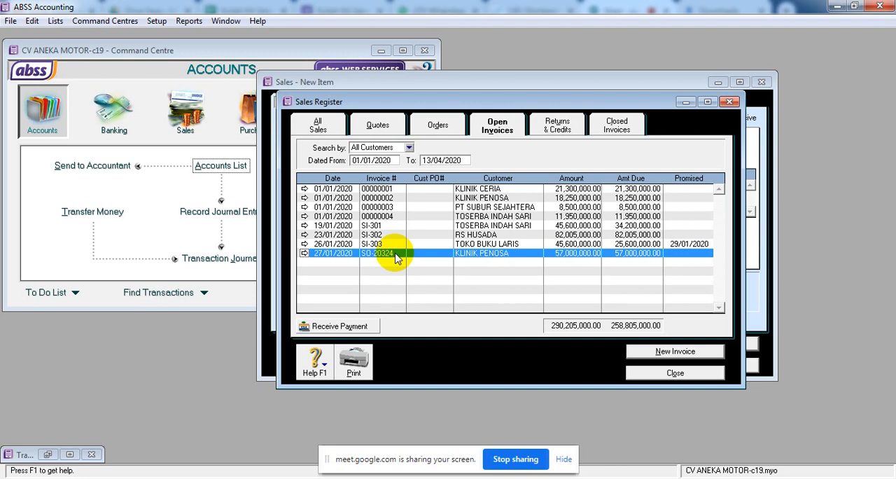
click(372, 331)
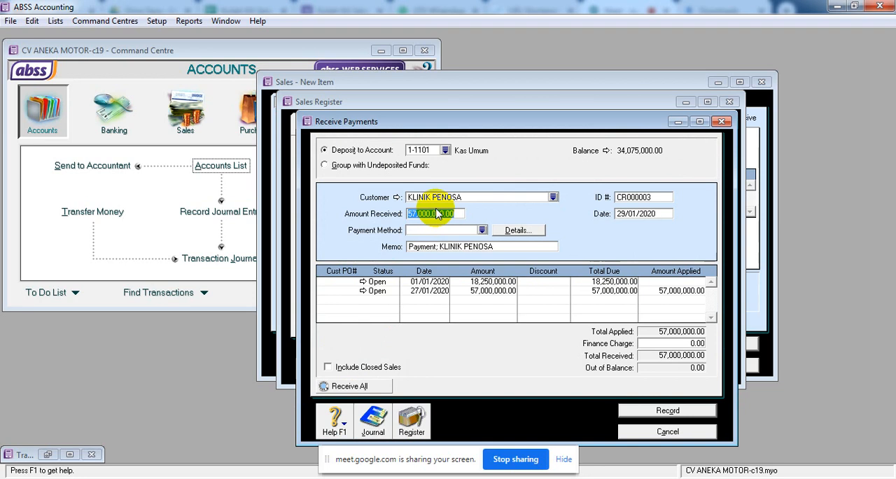
click(446, 151)
click(414, 184)
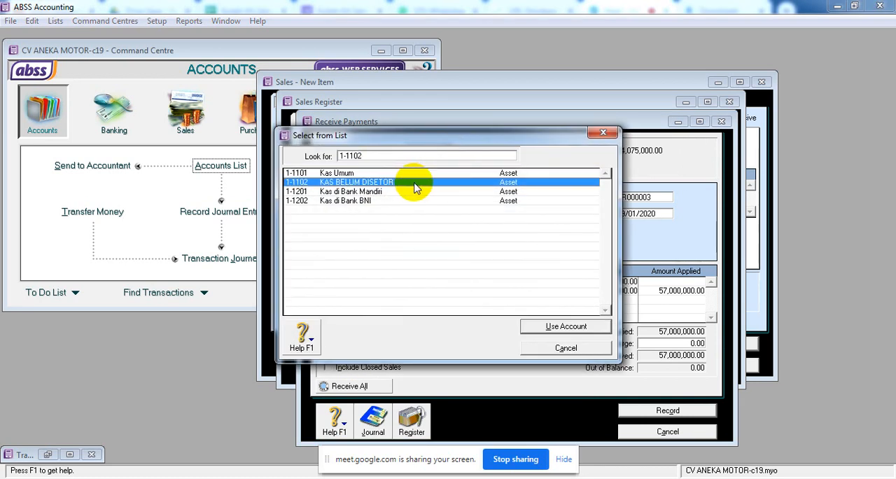
click(534, 327)
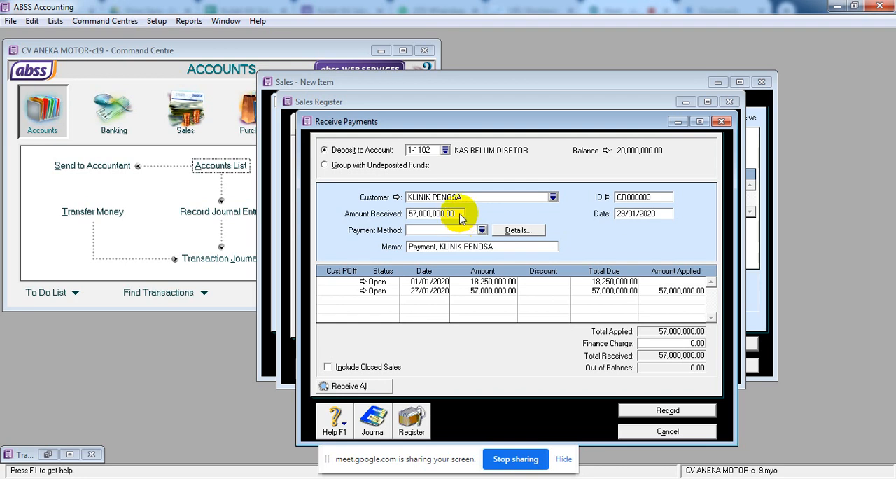
Change the payment memo to "PELUNASAN KLINIK PENOSA".
click(438, 250)
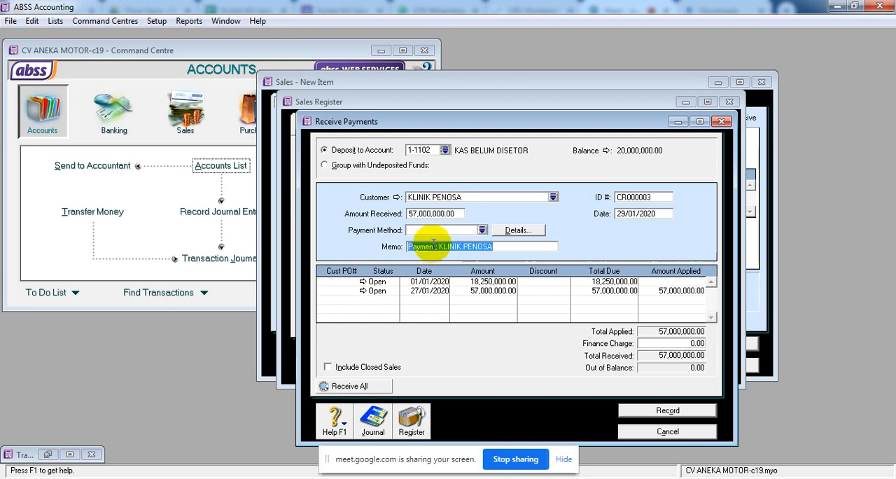
drag(437, 249, 413, 251)
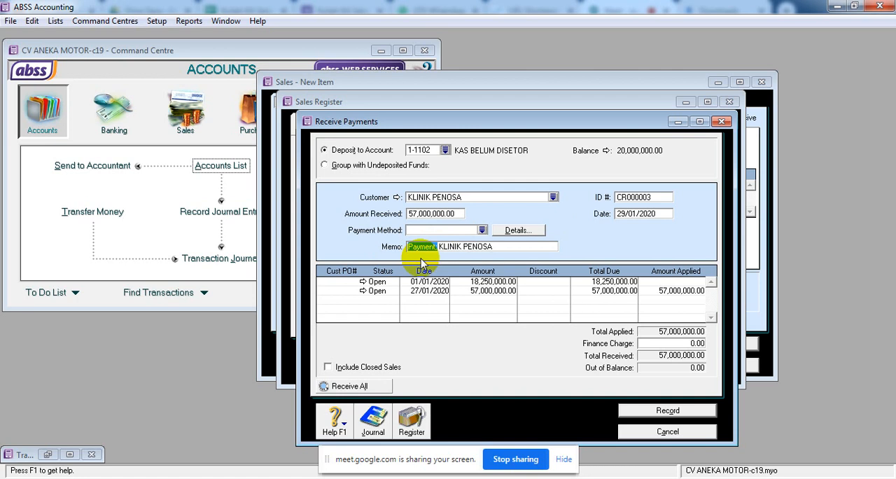
text(ELUNASAN)
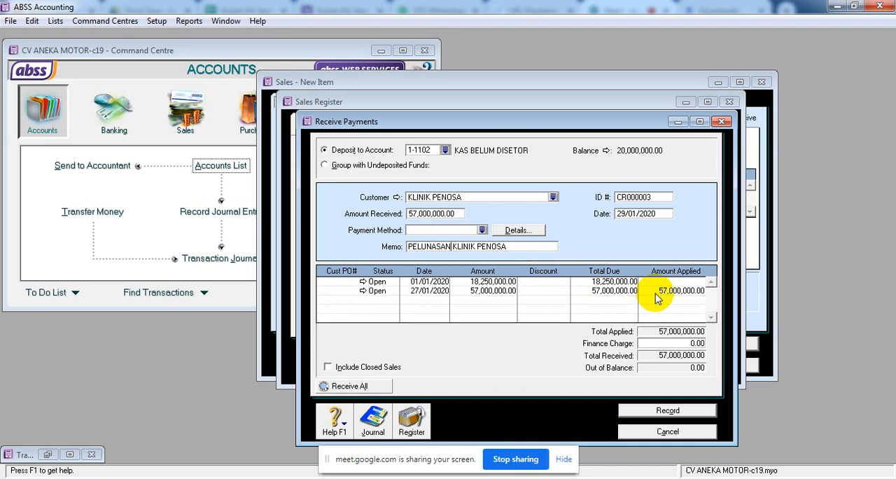
Recap the journal of KLINIK PENOSA's payment and record the payment.
click(656, 407)
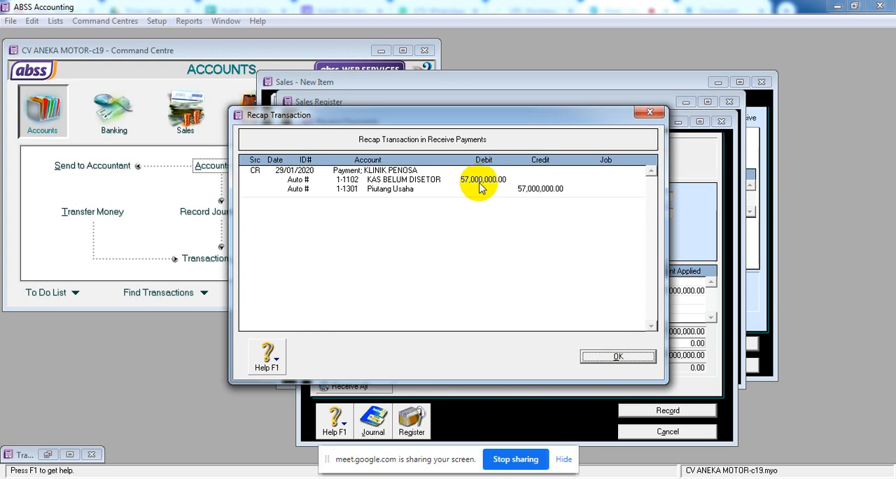
click(618, 357)
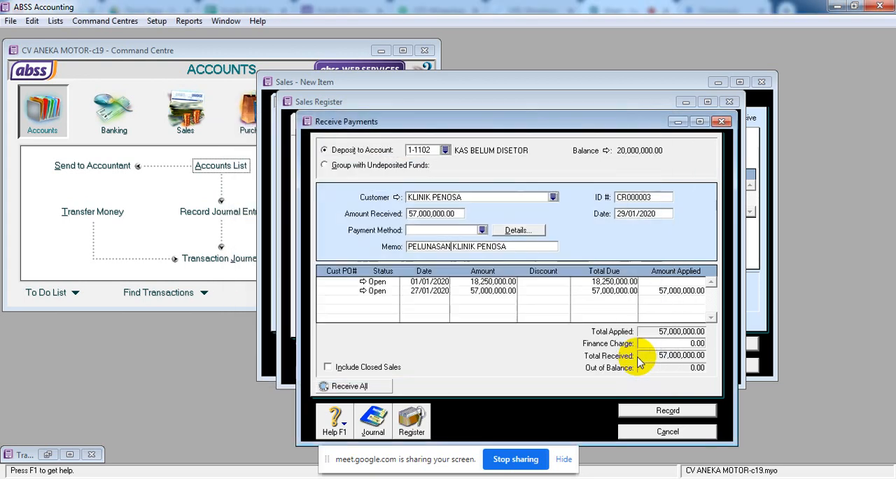
click(647, 411)
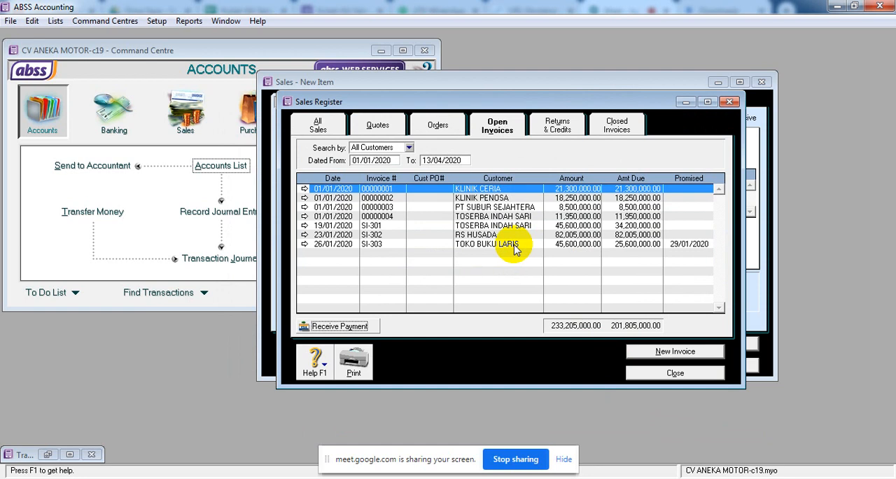
Start receiving PT SUBUR SEJAHTERA's payment for its open 01/01/2020 invoice, deposited to account 1-1202 Kas di Bank BNI.
click(508, 208)
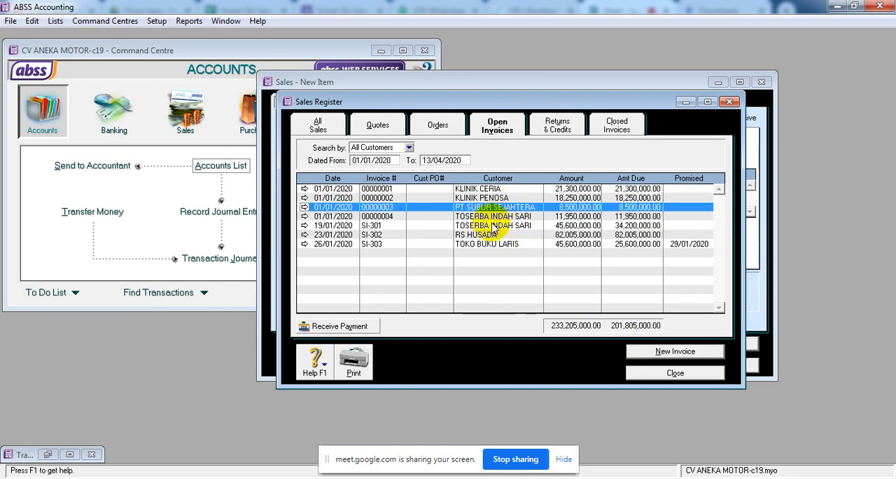
click(339, 326)
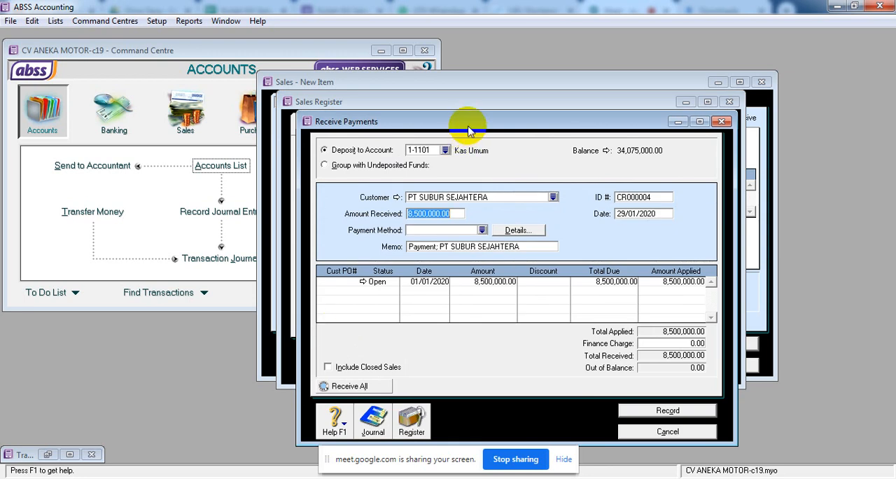
drag(466, 126, 466, 83)
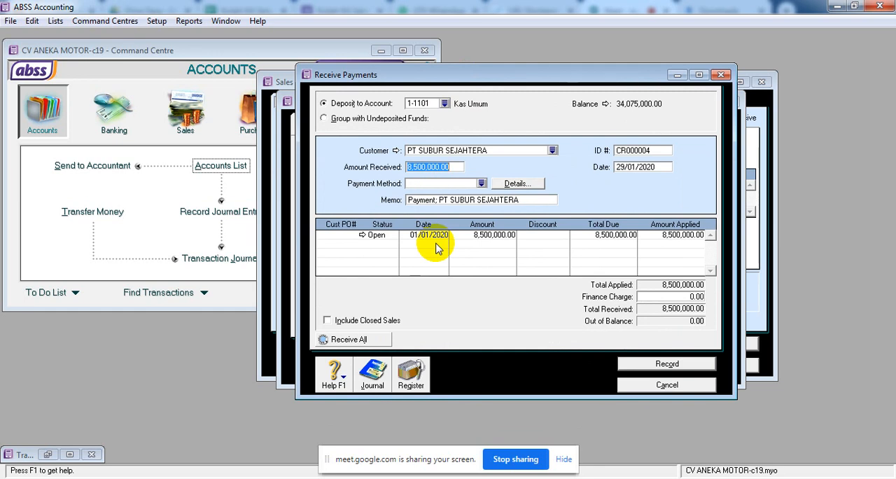
click(445, 104)
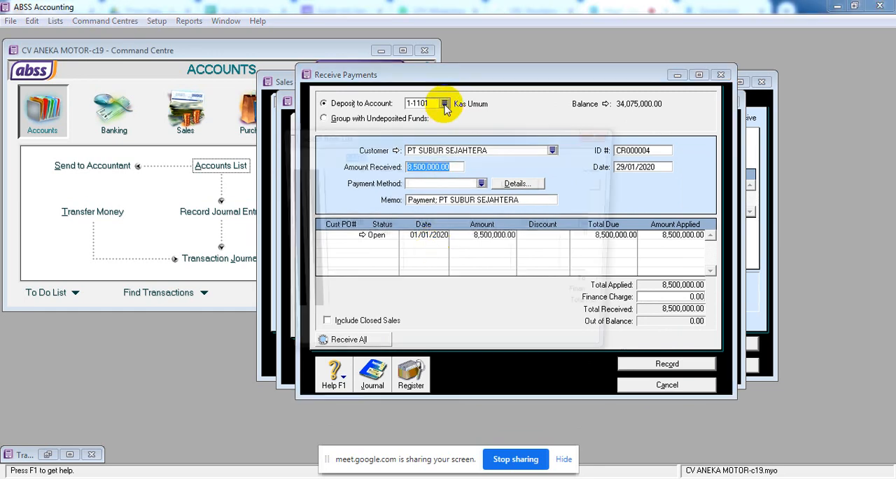
click(389, 200)
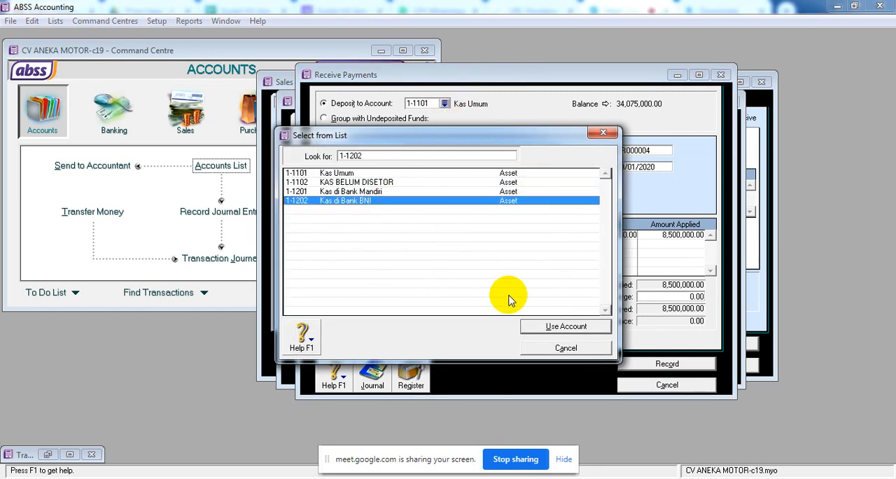
click(541, 327)
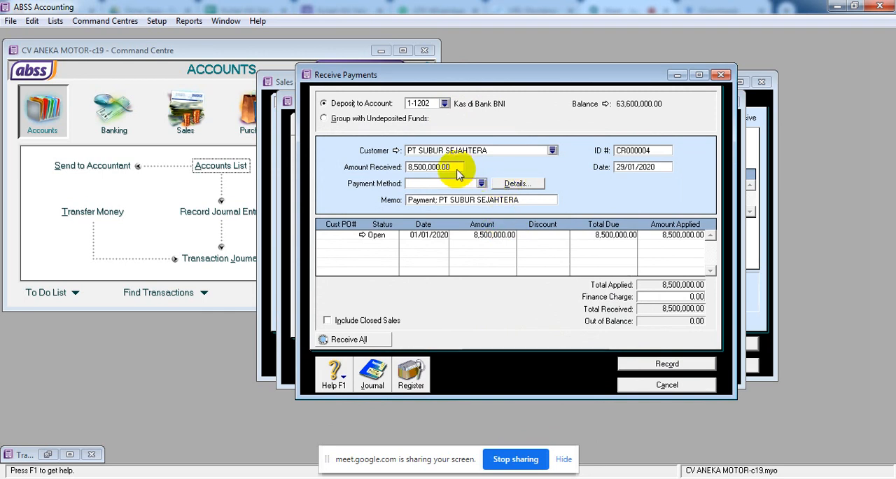
Set PT SUBUR SEJAHTERA's payment ID to "BNI - 05" and its date to 30/01/2020.
double_click(653, 149)
text(BNI -)
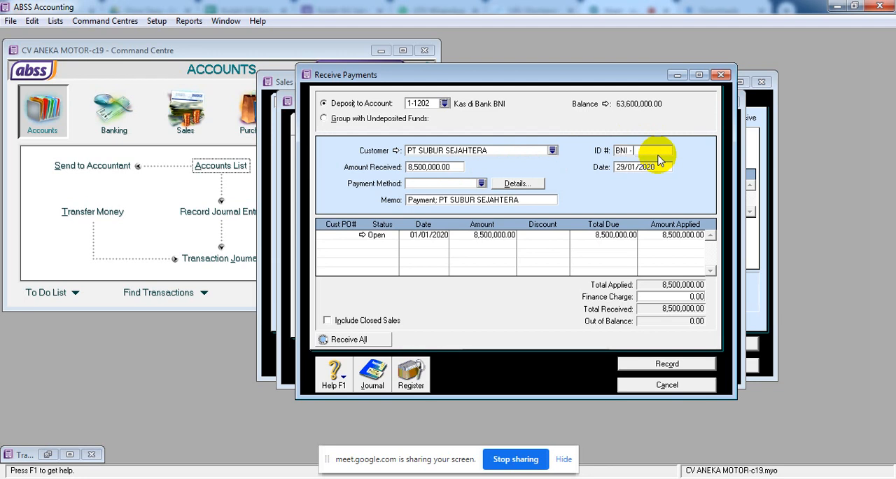
text(05)
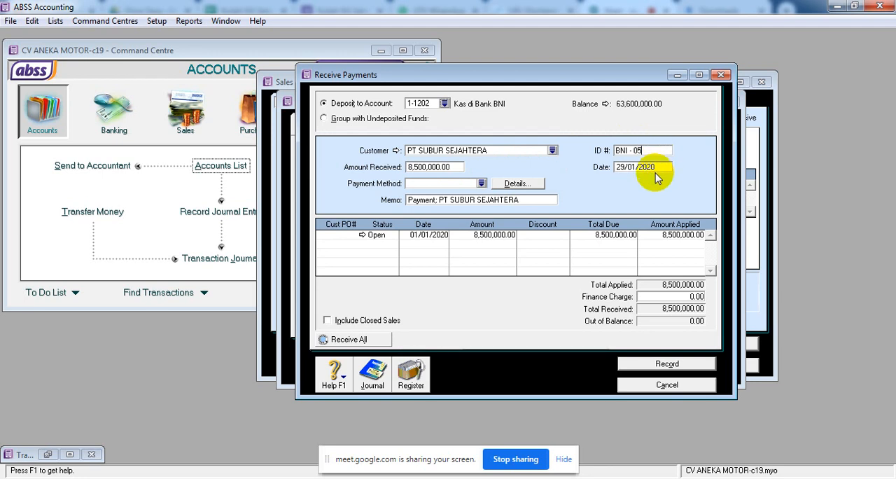
key(Tab)
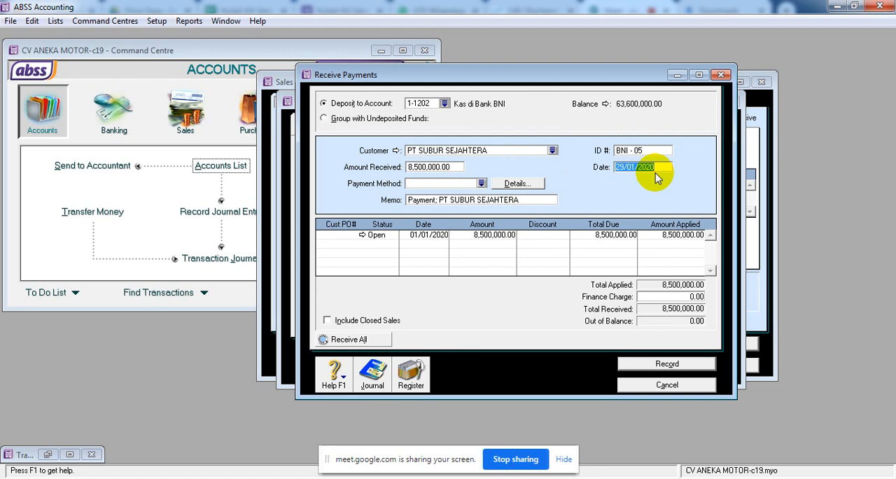
text(30/01/2020)
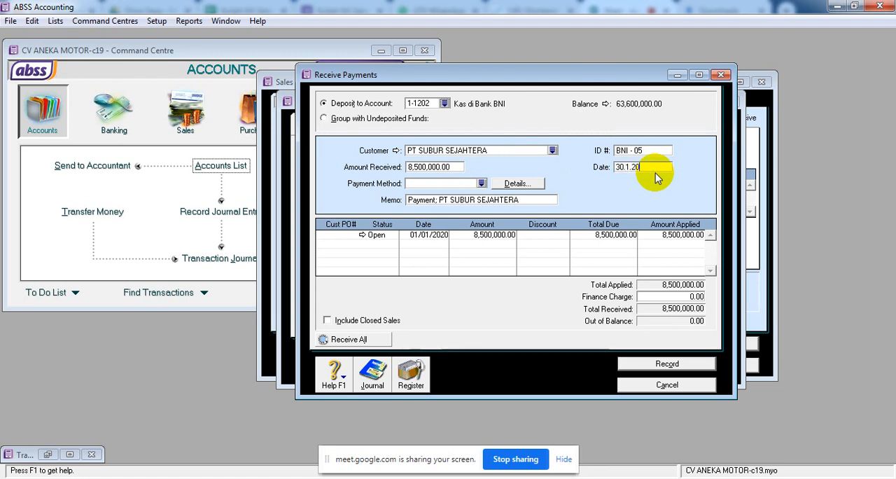
key(Tab)
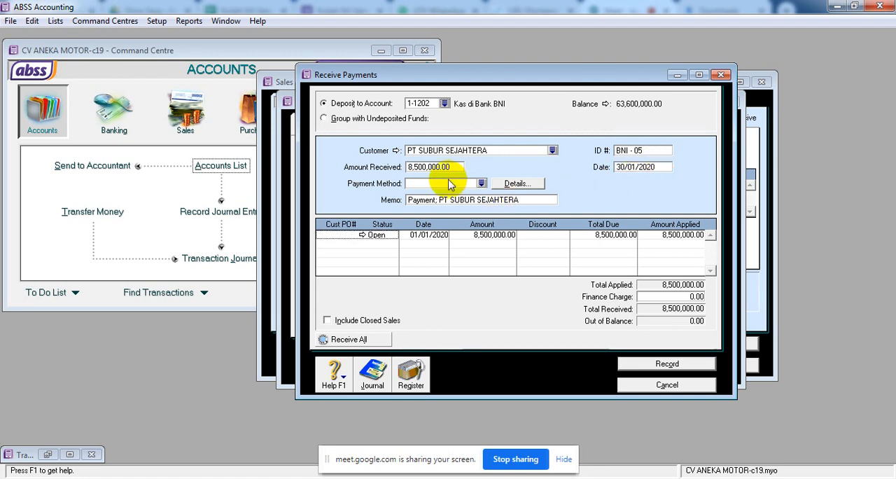
Change the payment memo to "PELUNASAN PT SUBUR SEJAHTERA".
click(432, 199)
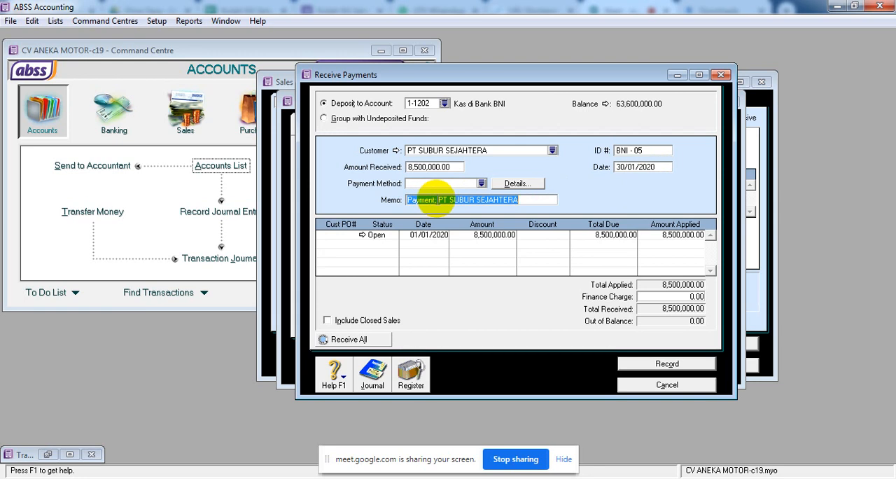
drag(435, 200, 397, 202)
text(PELUNASAN)
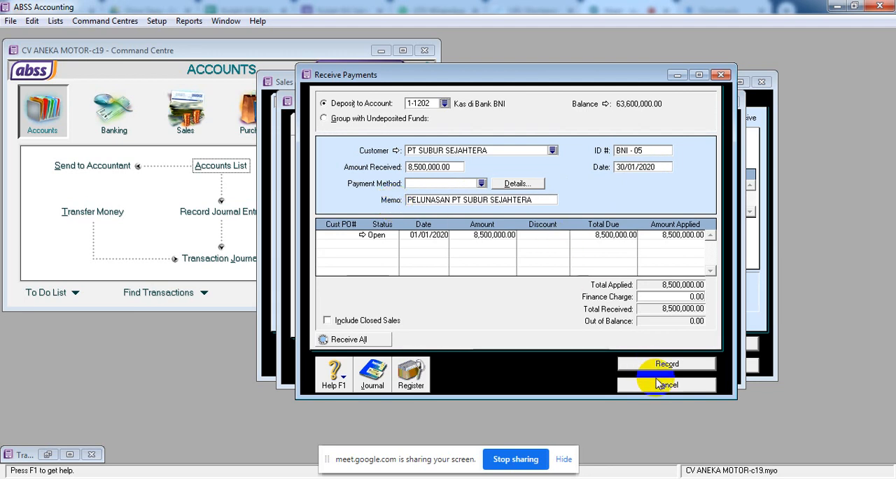
key(Tab)
Recap the journal of PT SUBUR SEJAHTERA's payment and record the payment.
key(ctrl+r)
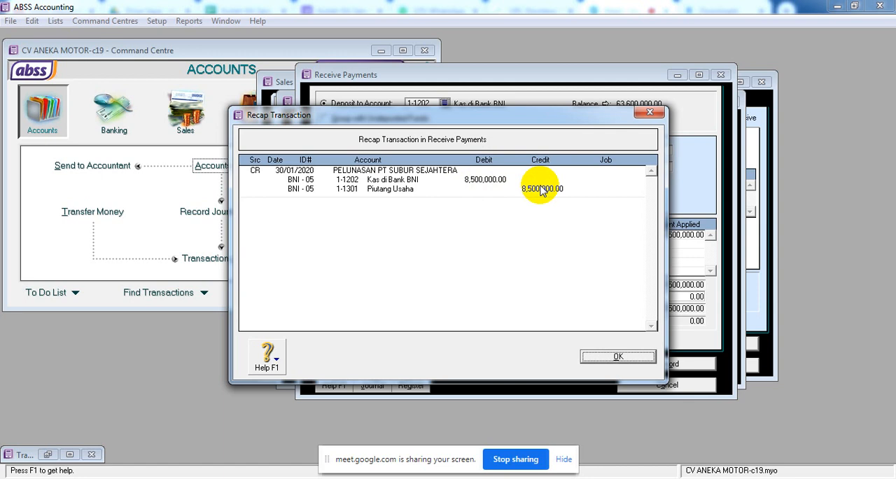
click(608, 356)
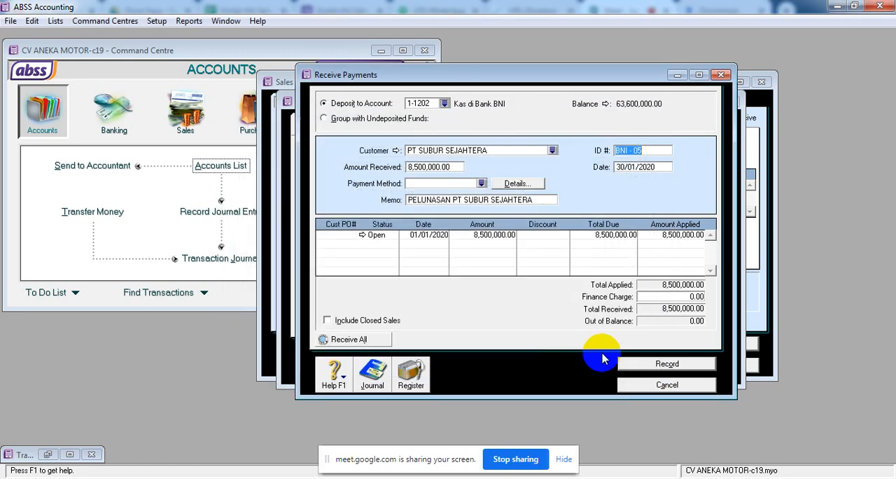
click(649, 367)
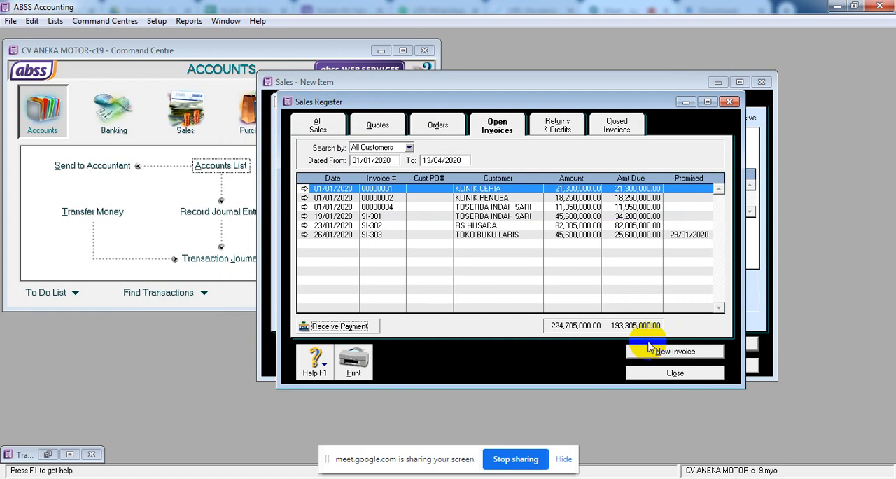
Close the sales register and cancel the blank new item sale.
click(655, 378)
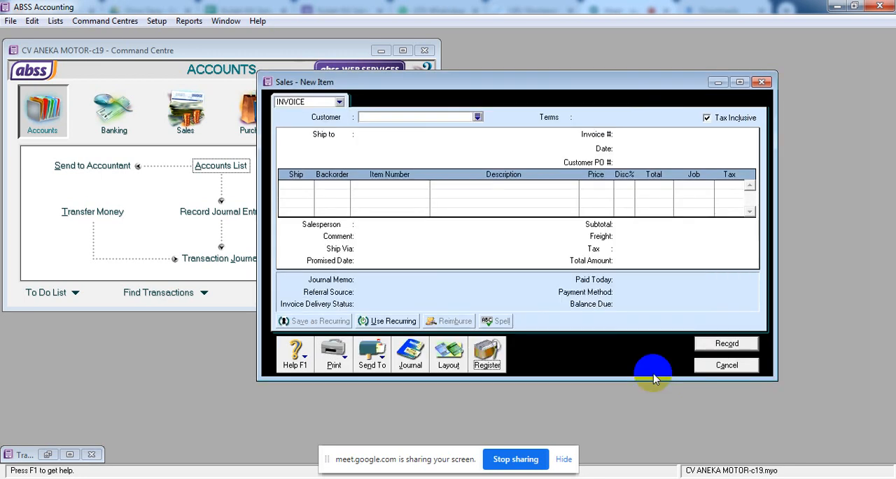
click(725, 364)
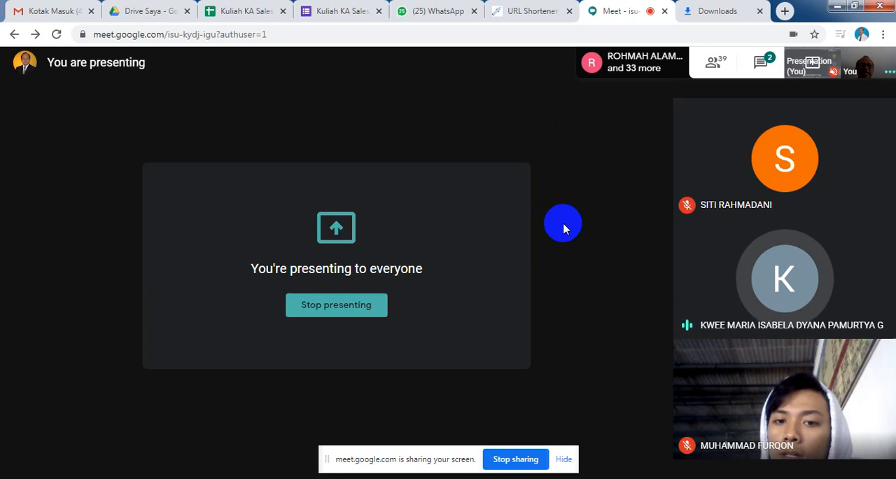
Switch to the Google Meet call and stop presenting the screen to everyone.
mouse_move(434, 461)
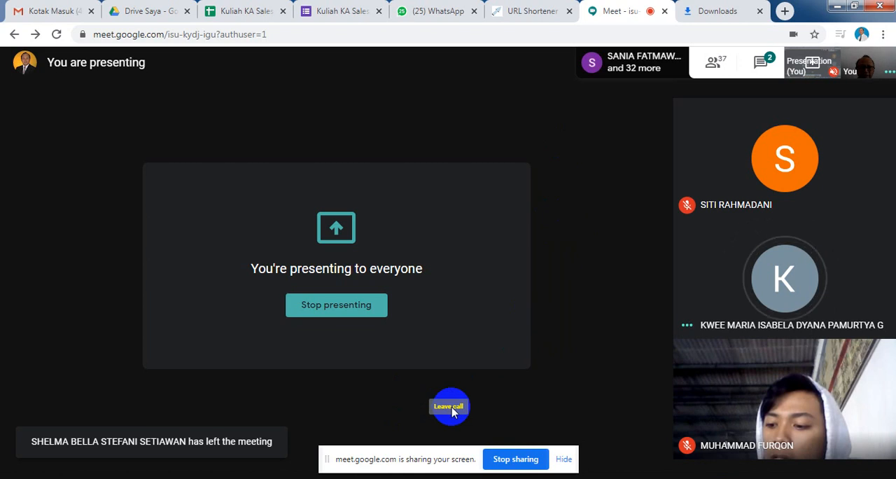
mouse_move(453, 412)
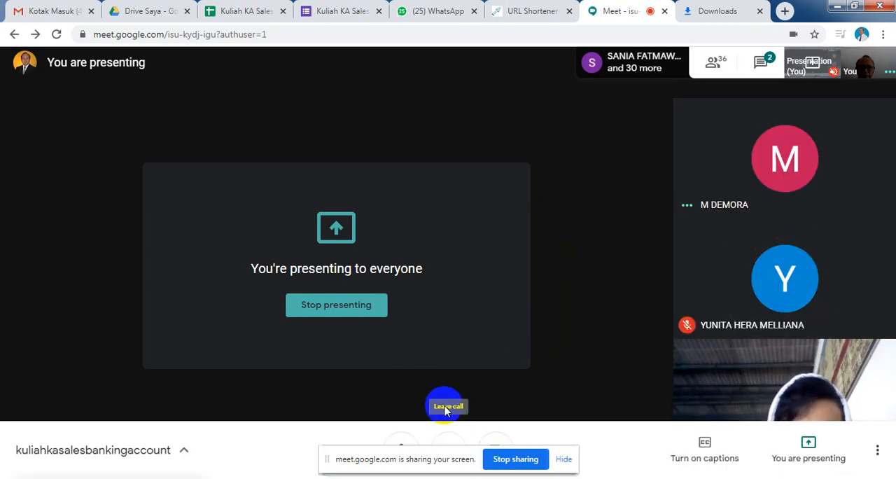
click(343, 307)
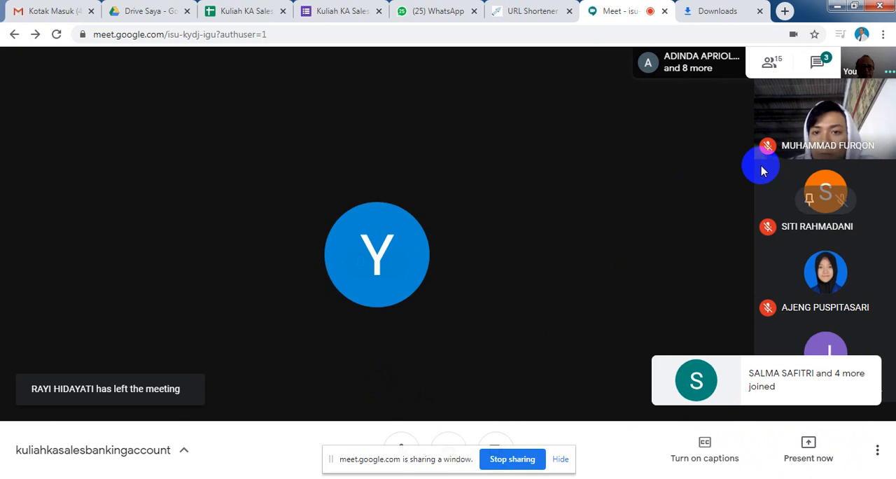
End the window sharing that is still active in the Google Meet call.
right_click(729, 180)
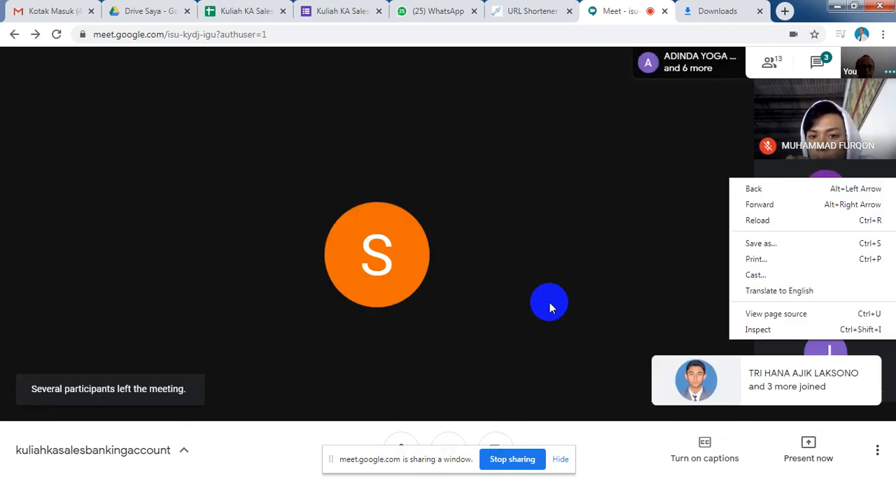
click(543, 303)
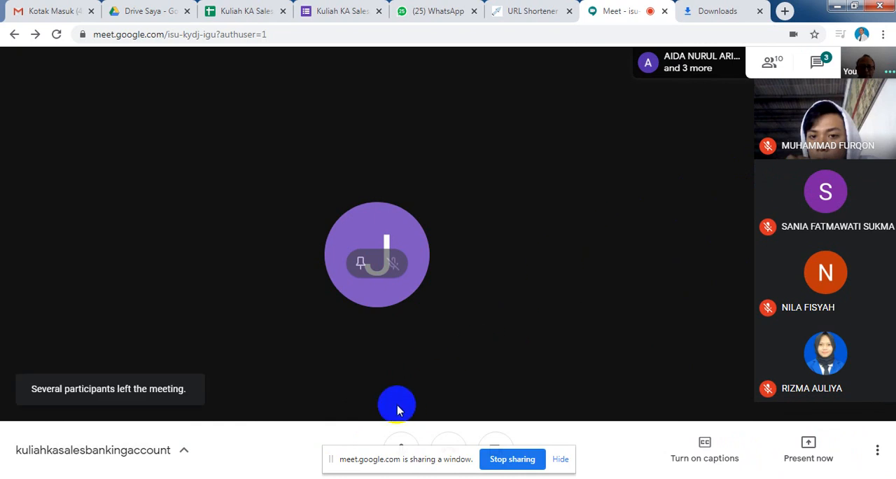
click(512, 468)
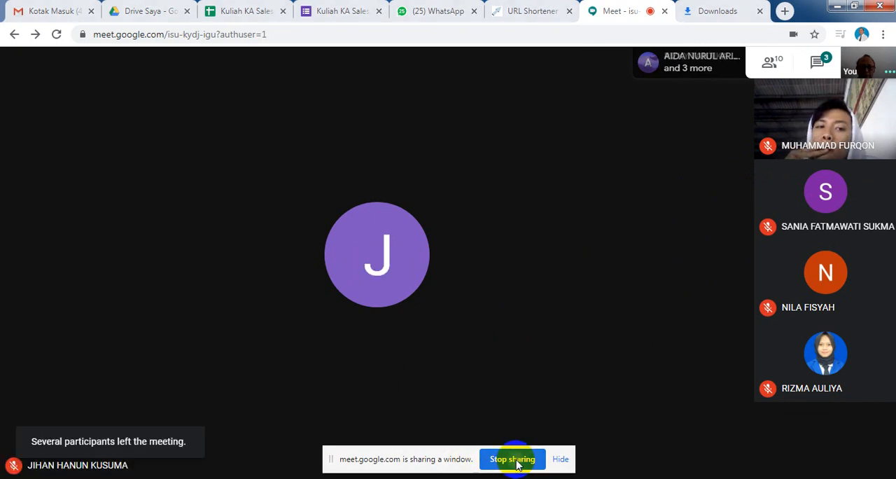